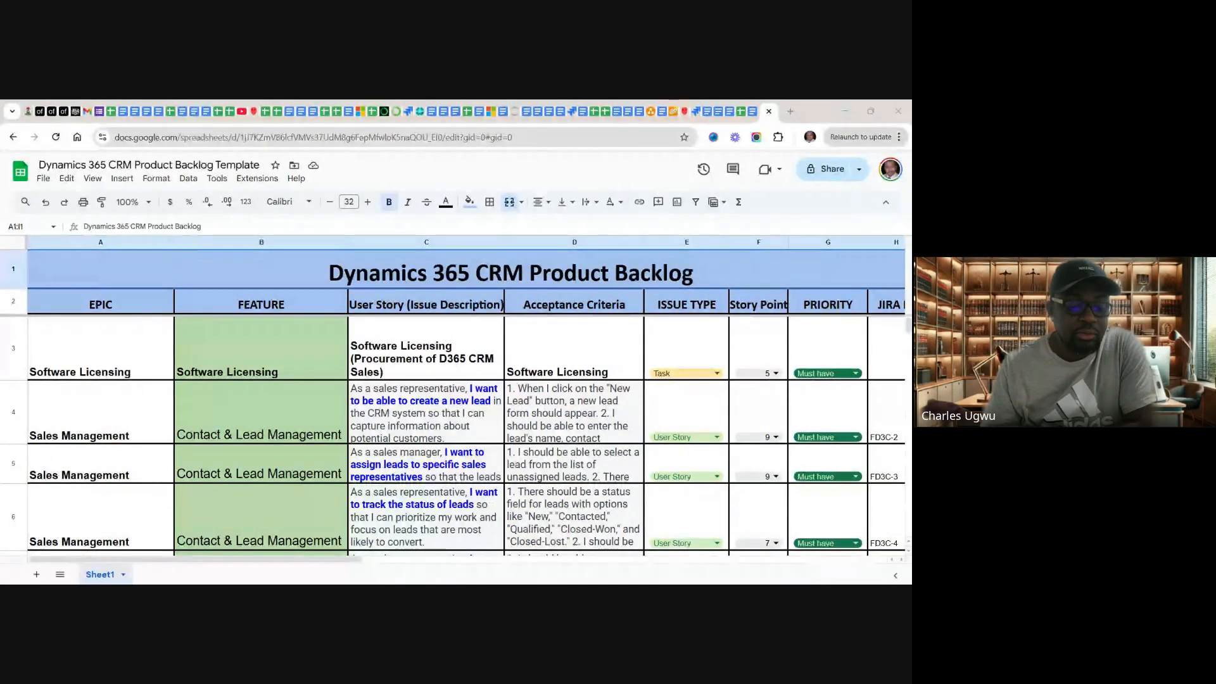
# Step: Search the web for "jira atlassian" in a new browser tab
pyautogui.hotkey('alt', 'Tab')
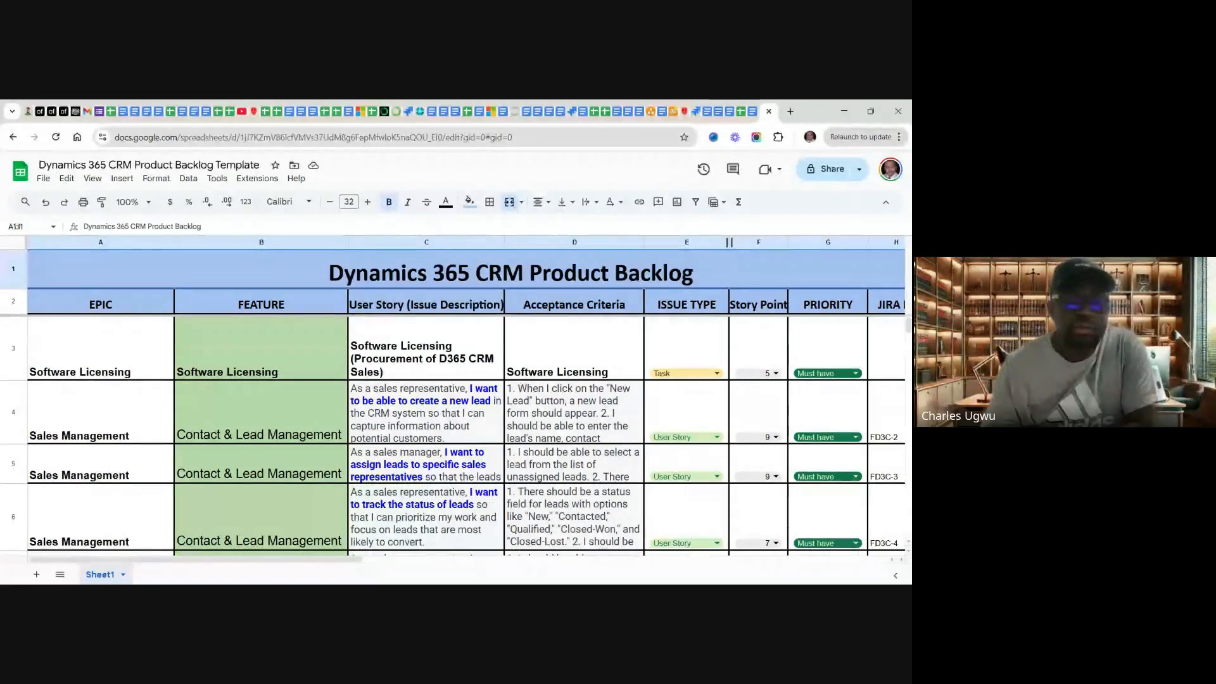
pyautogui.click(791, 112)
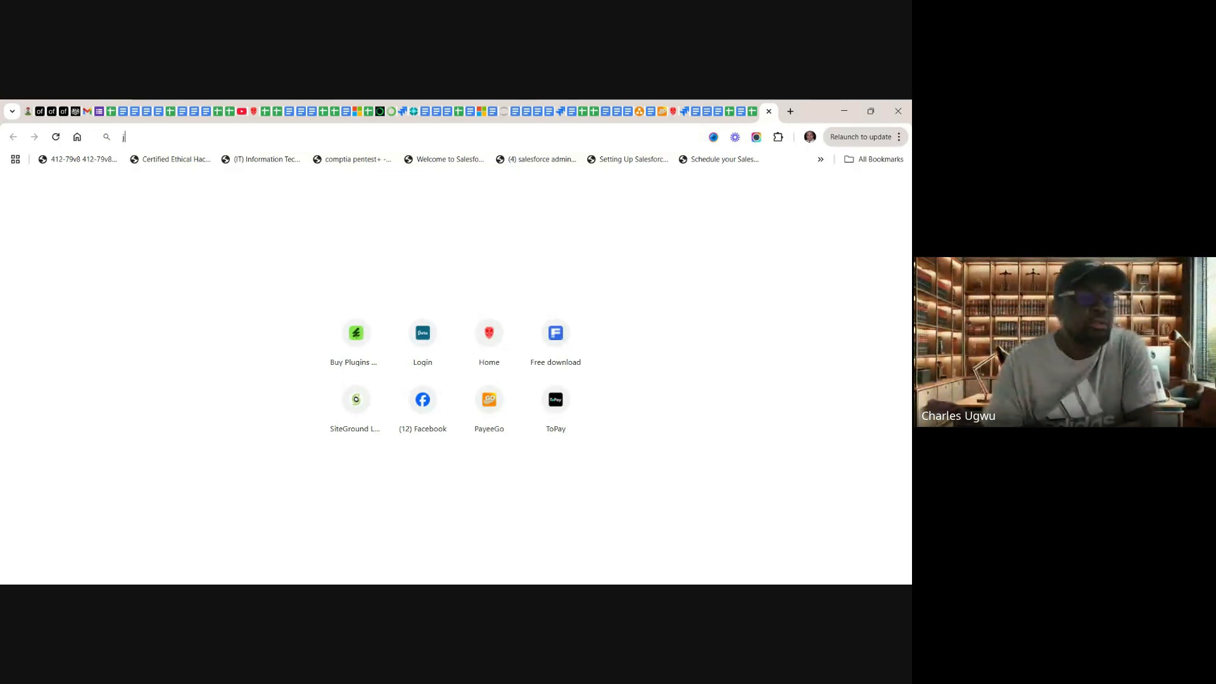
pyautogui.write('j')
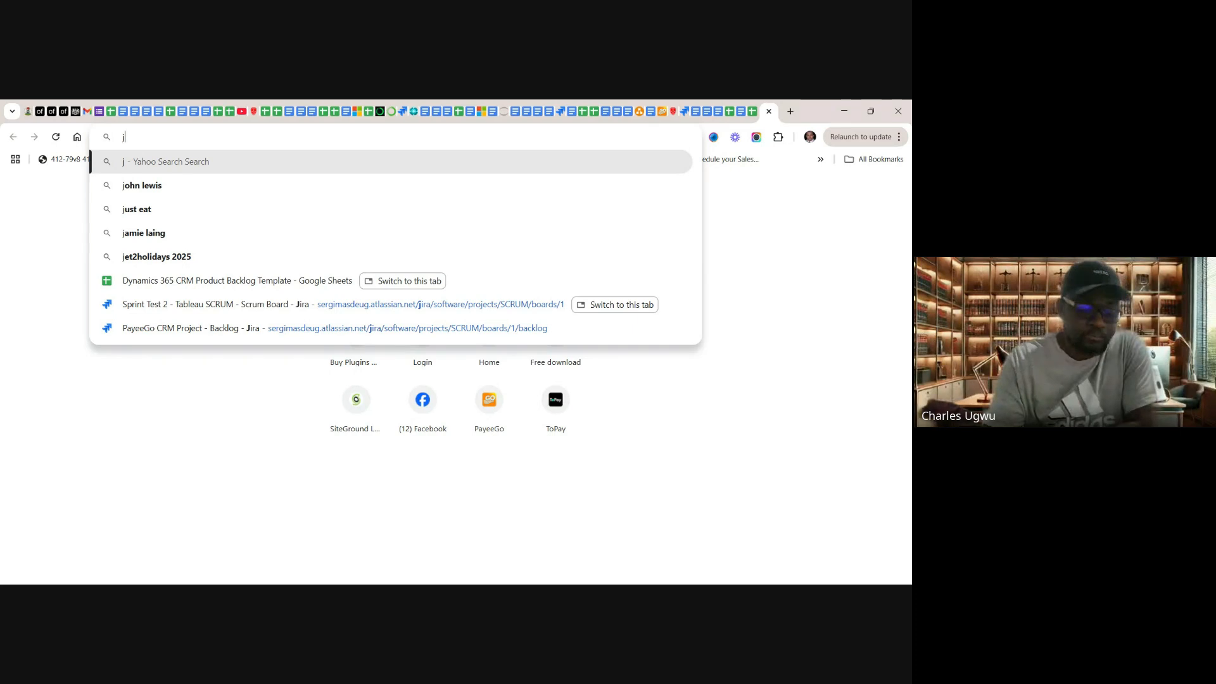
pyautogui.write('ira')
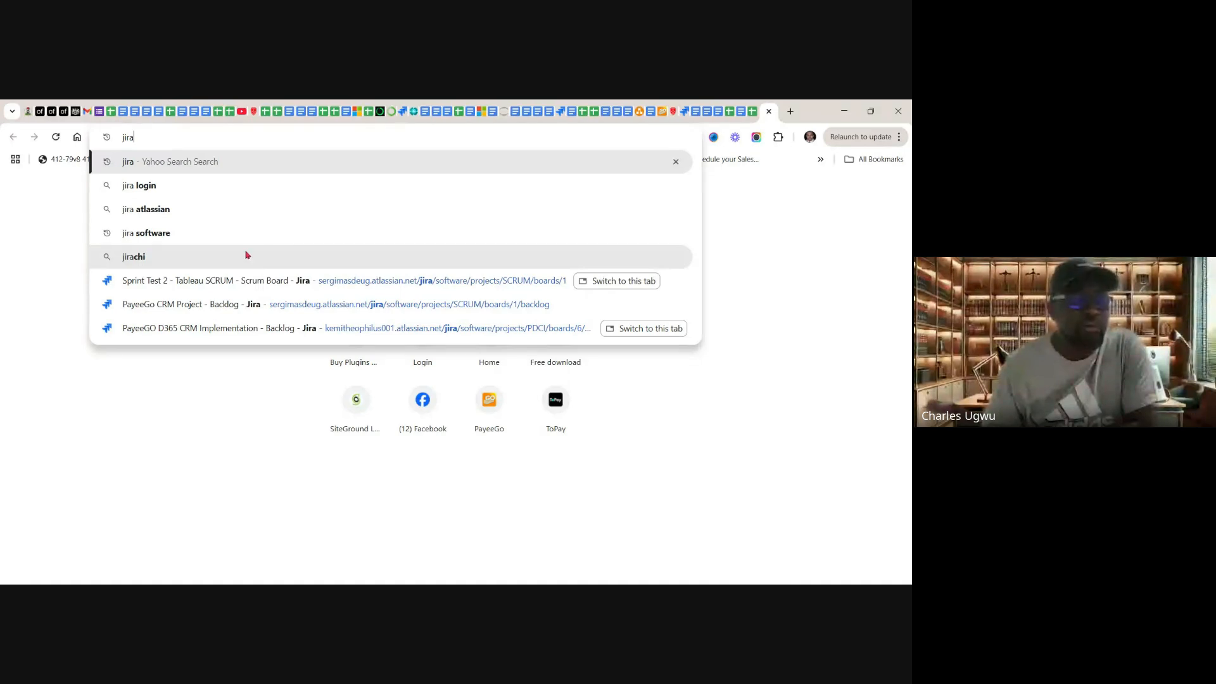
pyautogui.click(154, 214)
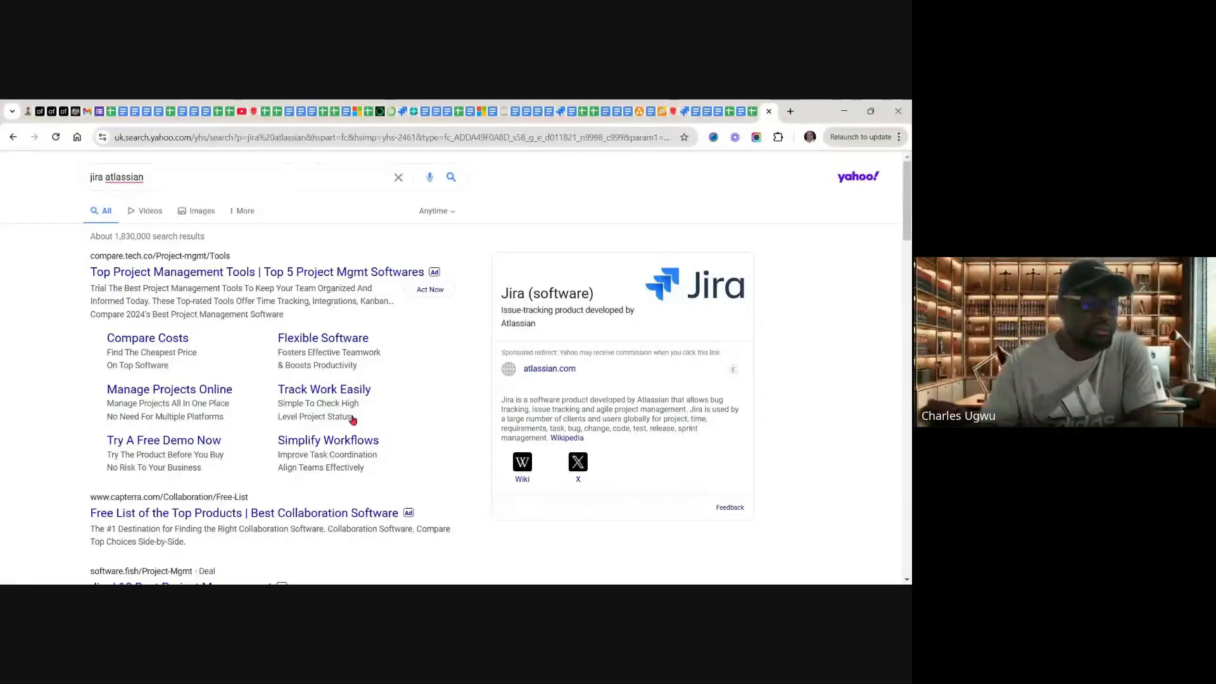
# Step: Open the "Log in with Atlassian account" result from id.atlassian.com to reach the Atlassian account home
pyautogui.scroll(-3, 514, 333)
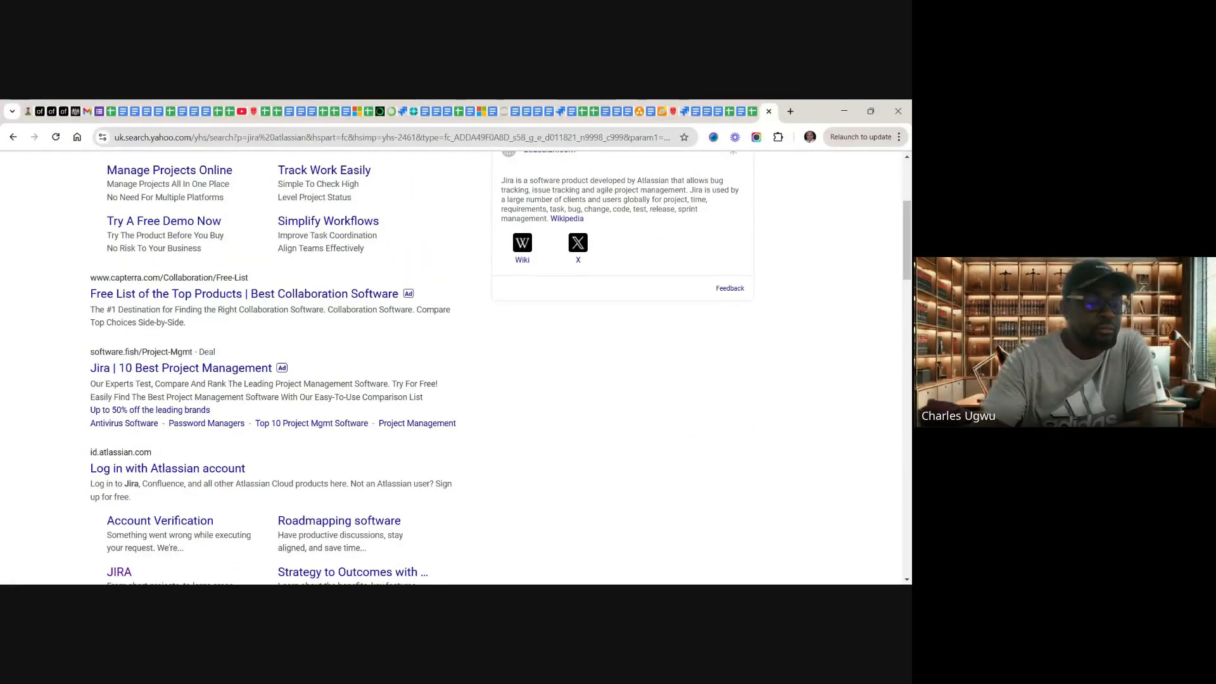
pyautogui.scroll(-2, 453, 367)
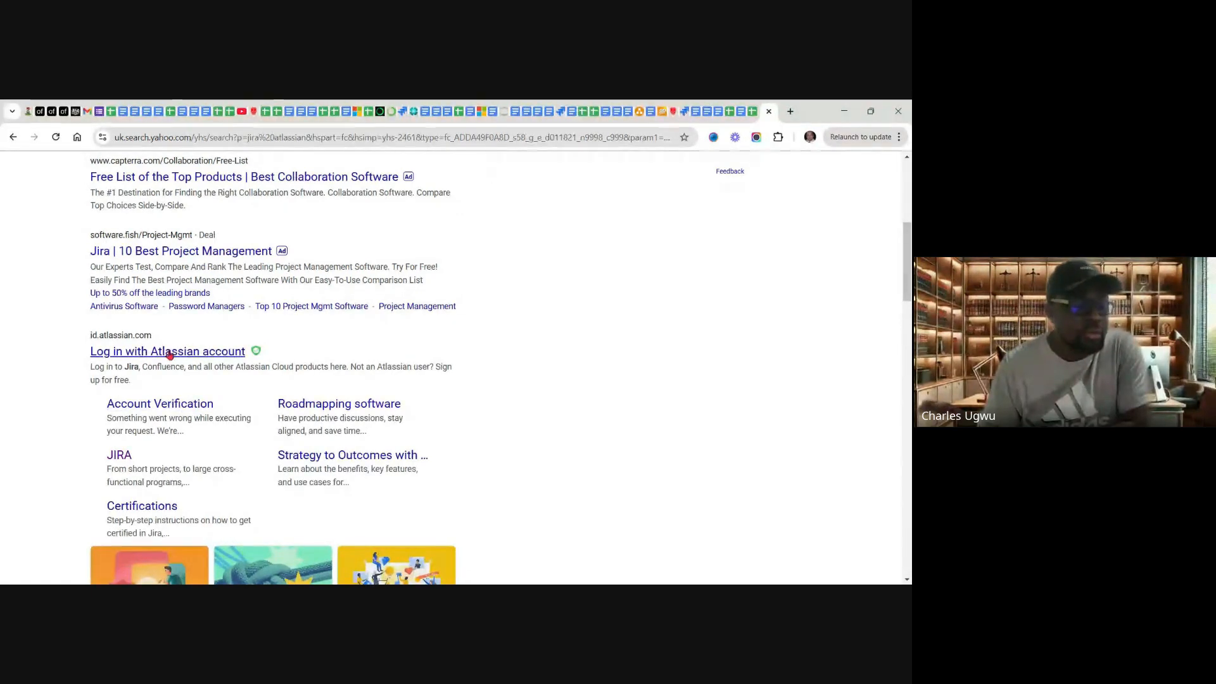
pyautogui.click(169, 354)
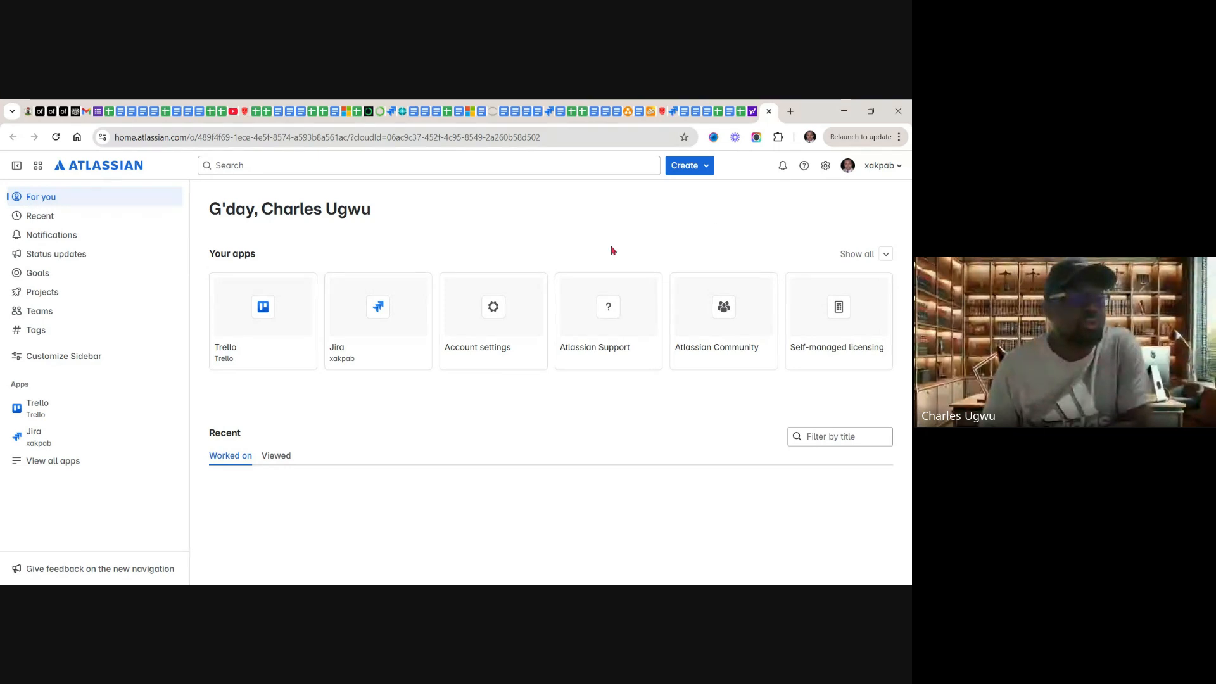
# Step: Open Atlassian Home for the current site and look through all of its available apps
pyautogui.click(37, 167)
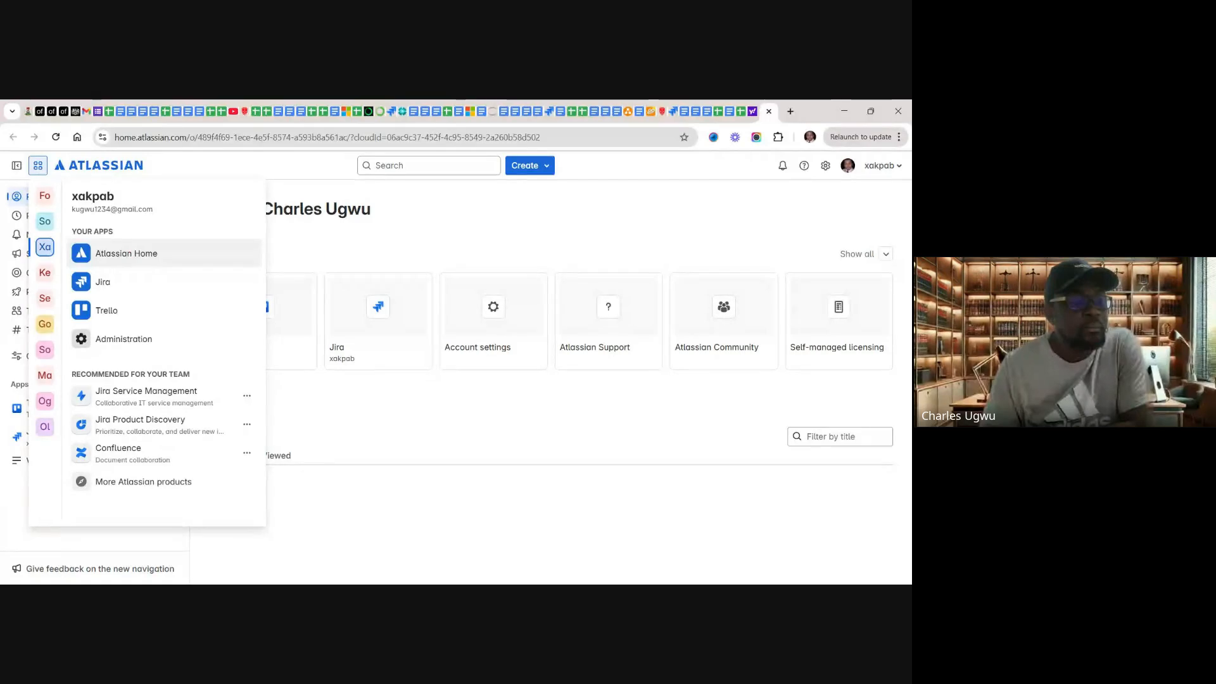
pyautogui.click(130, 255)
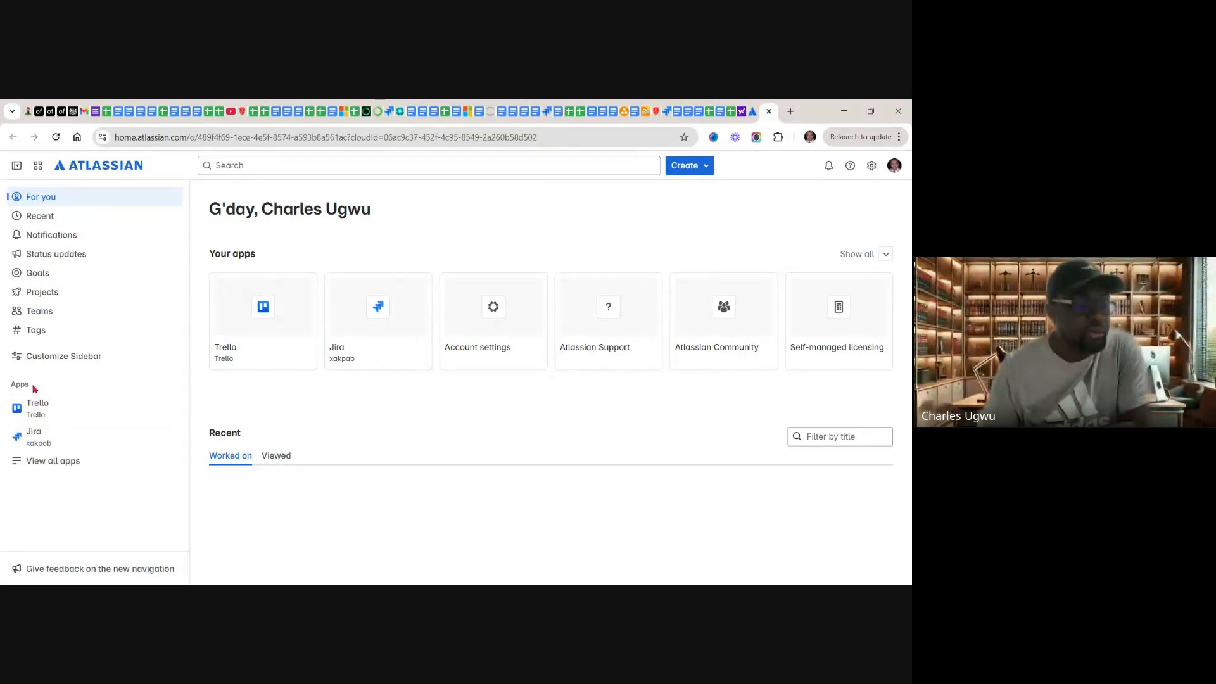
pyautogui.click(33, 463)
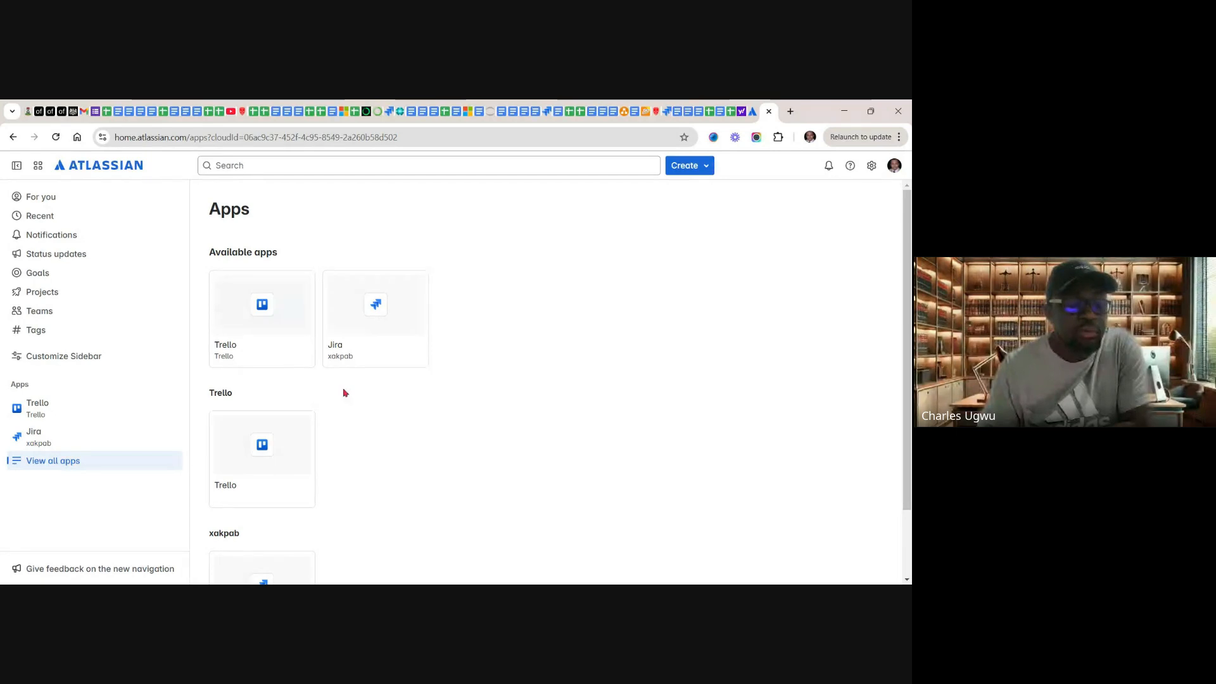
pyautogui.scroll(-2, 393, 435)
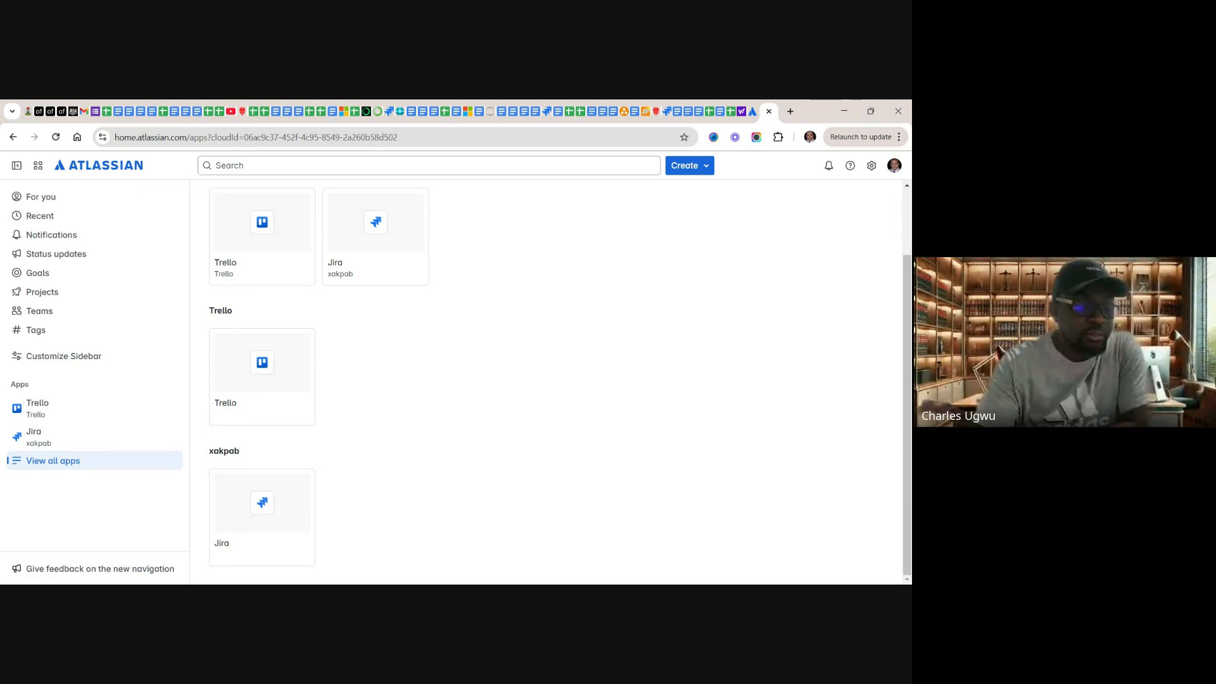
pyautogui.scroll(2, 546, 382)
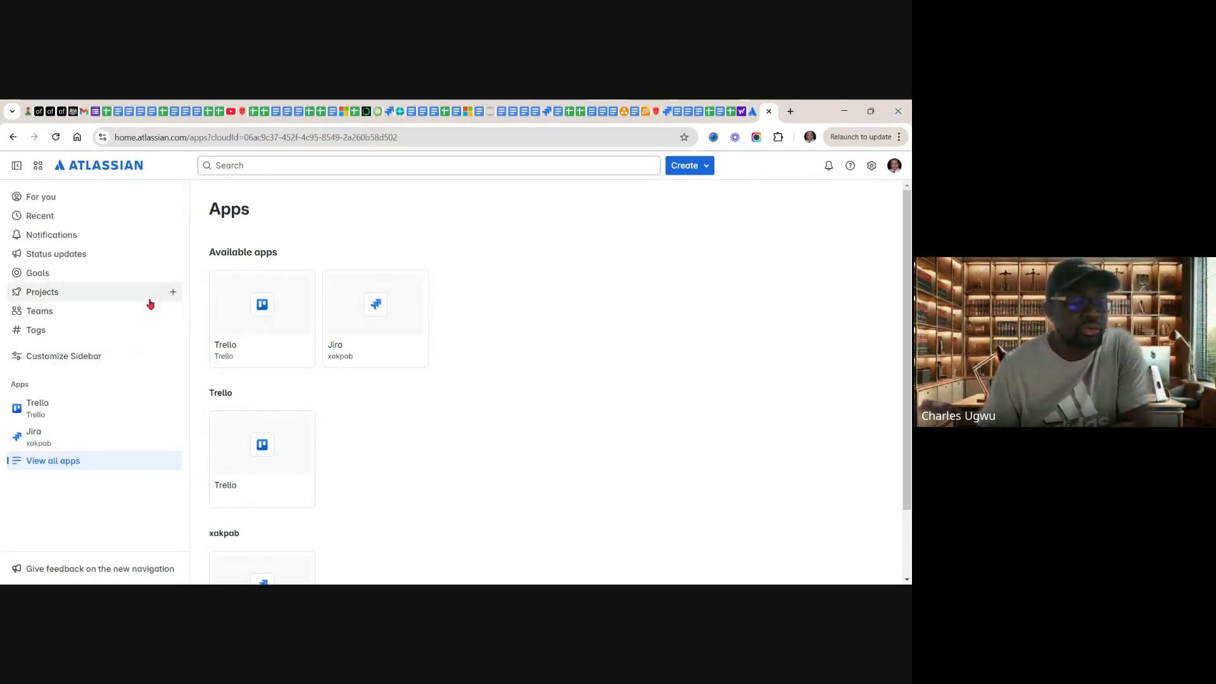
# Step: Open Jira for the current Atlassian site and start creating a new project from its projects list
pyautogui.click(38, 167)
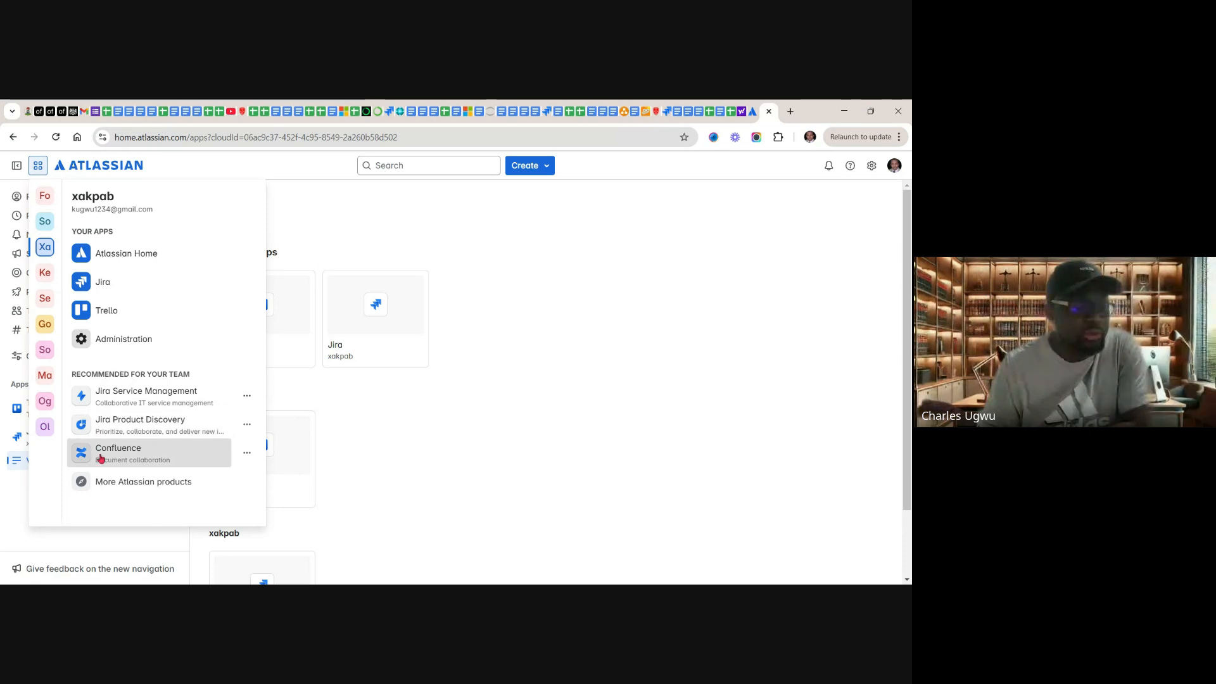
pyautogui.click(101, 283)
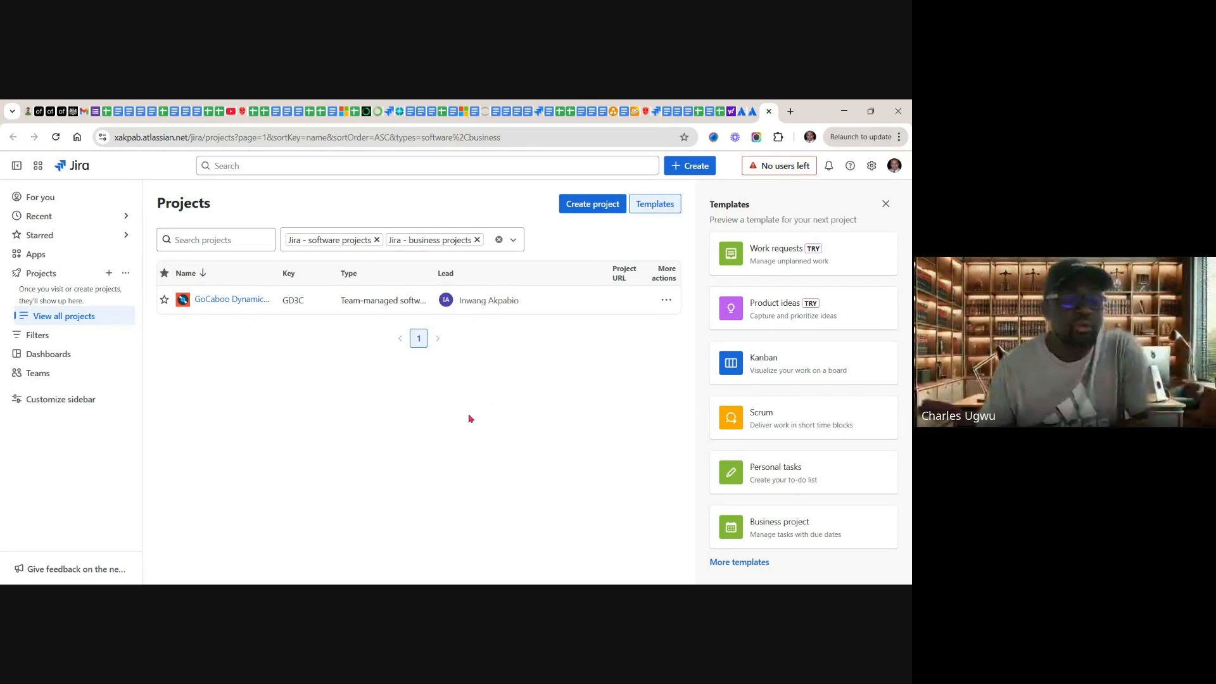
pyautogui.click(582, 214)
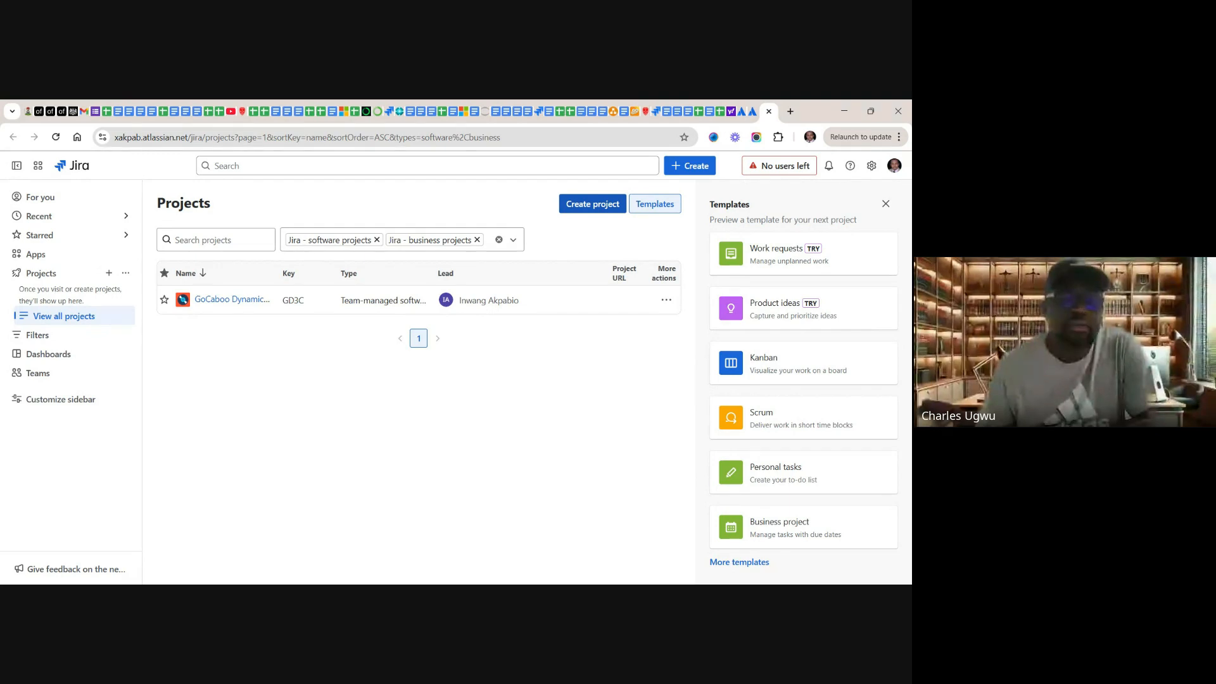
pyautogui.click(601, 208)
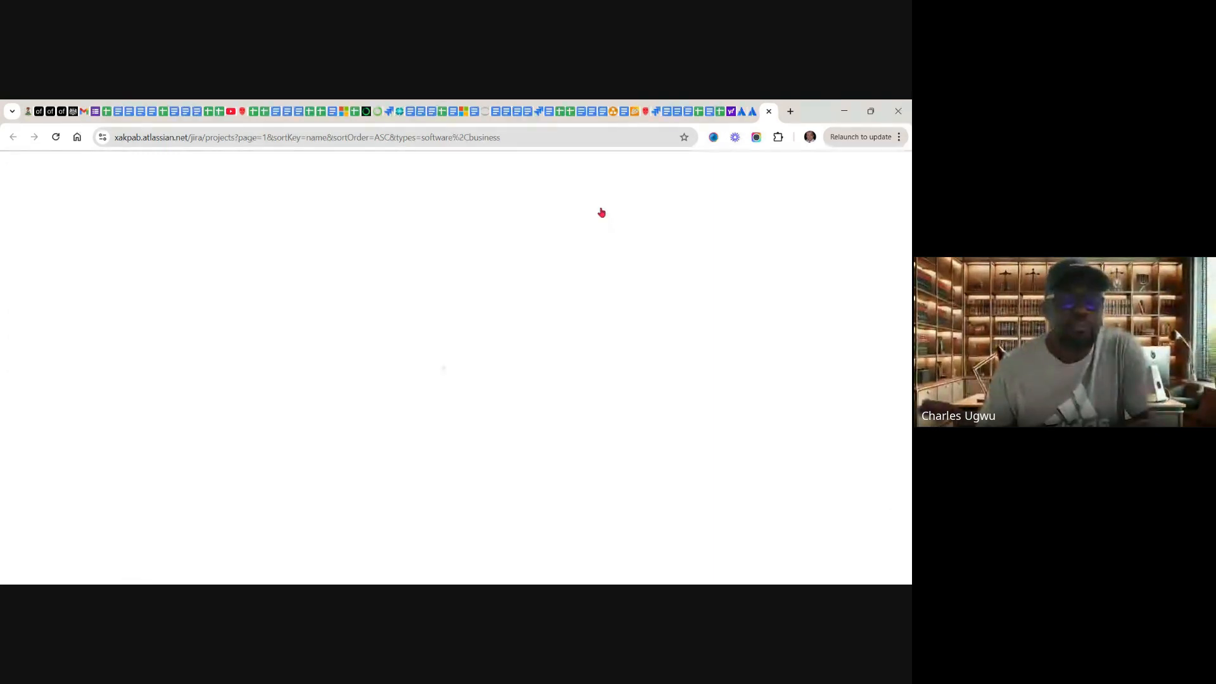
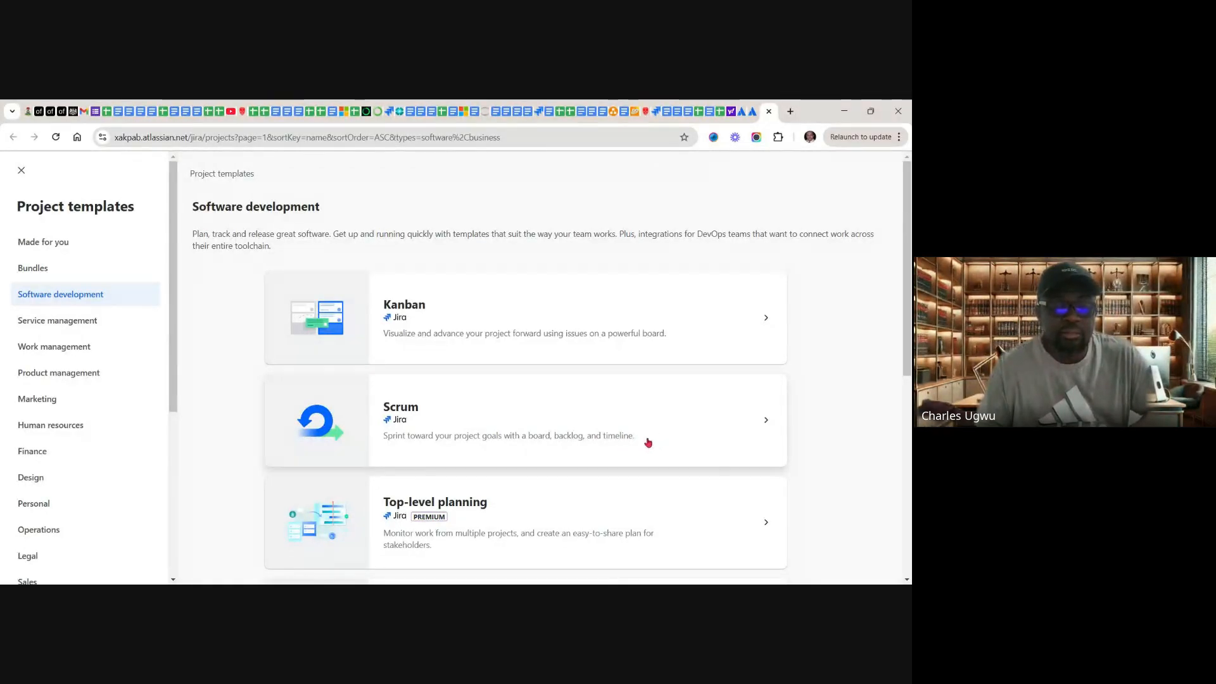
# Step: Choose the Scrum template for the new software development project, review its description and use it
pyautogui.click(488, 394)
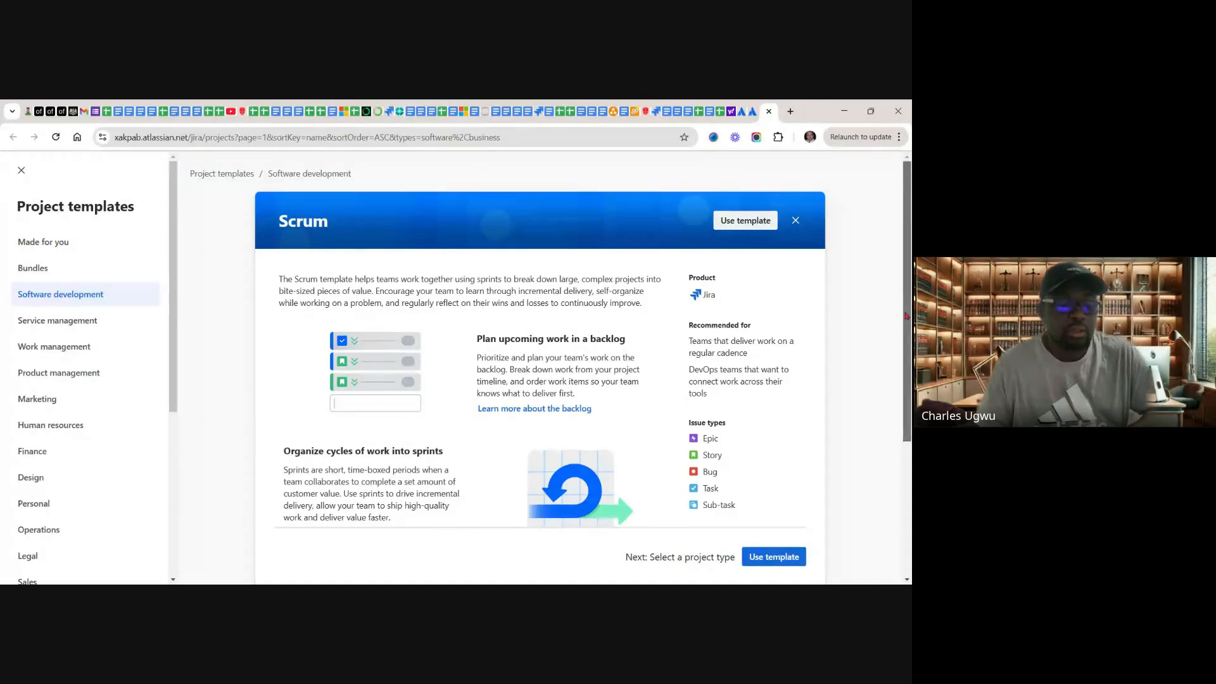
pyautogui.moveTo(905, 315); pyautogui.dragTo(907, 479)
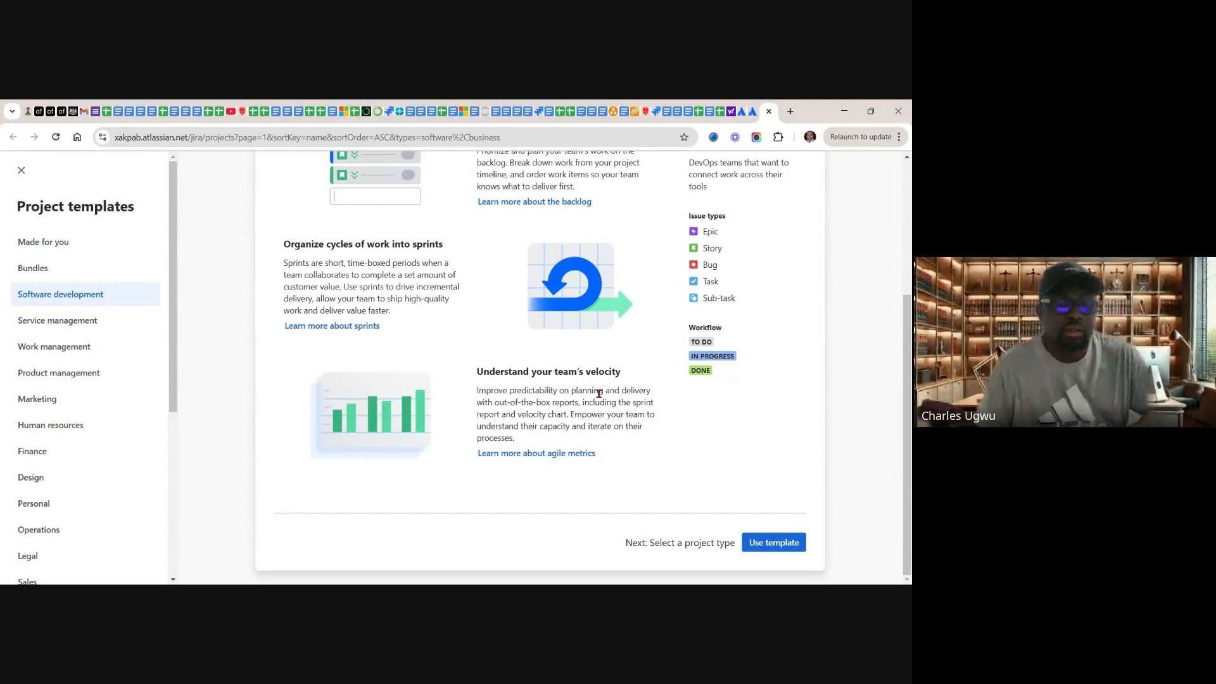
pyautogui.click(771, 548)
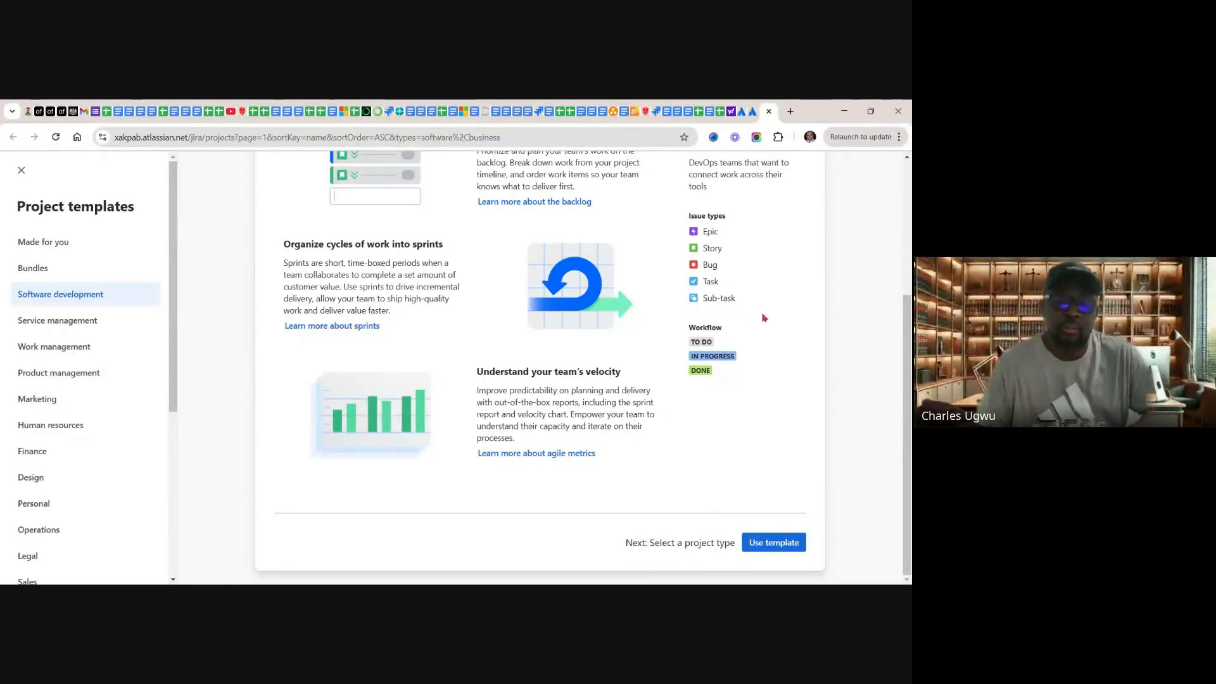
pyautogui.click(776, 543)
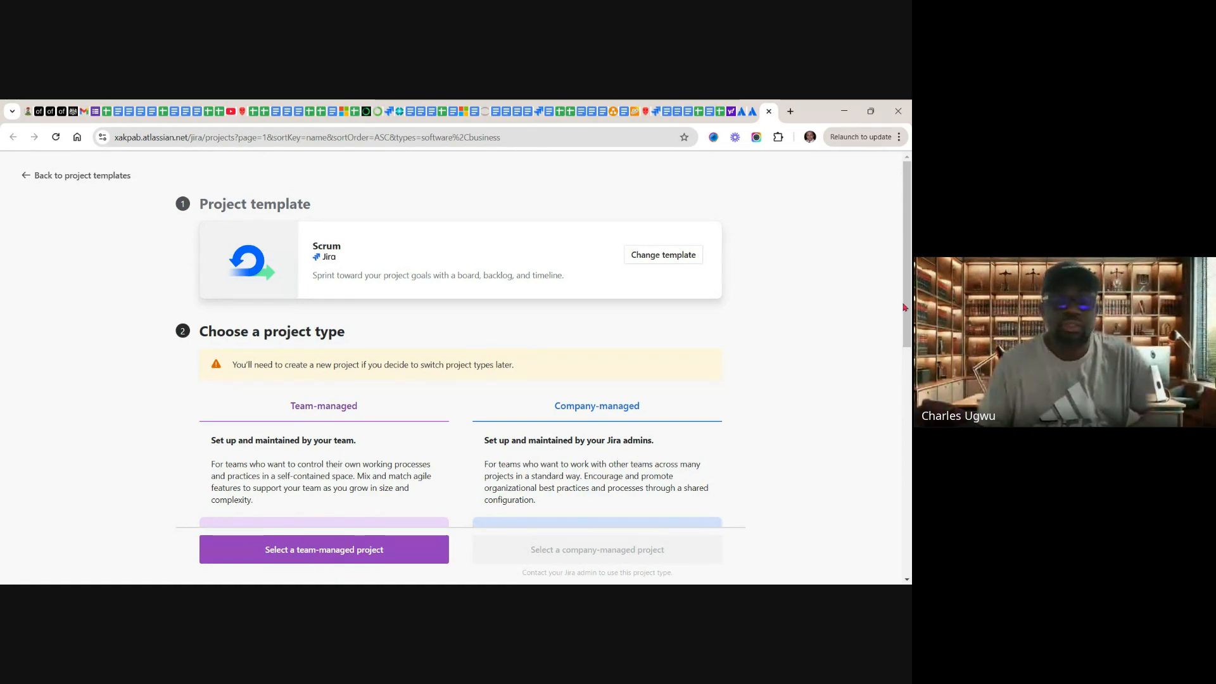
# Step: Compare the team-managed and company-managed project types, and select a team-managed project
pyautogui.moveTo(905, 308); pyautogui.dragTo(903, 354)
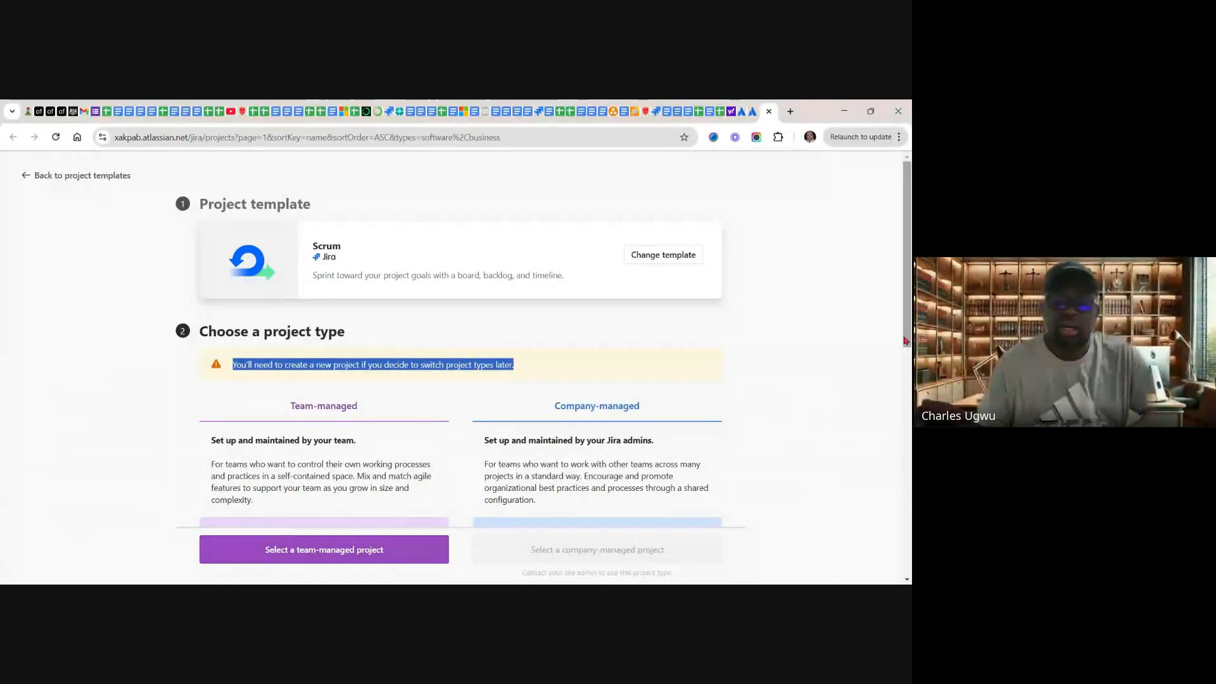
pyautogui.scroll(-4, 905, 355)
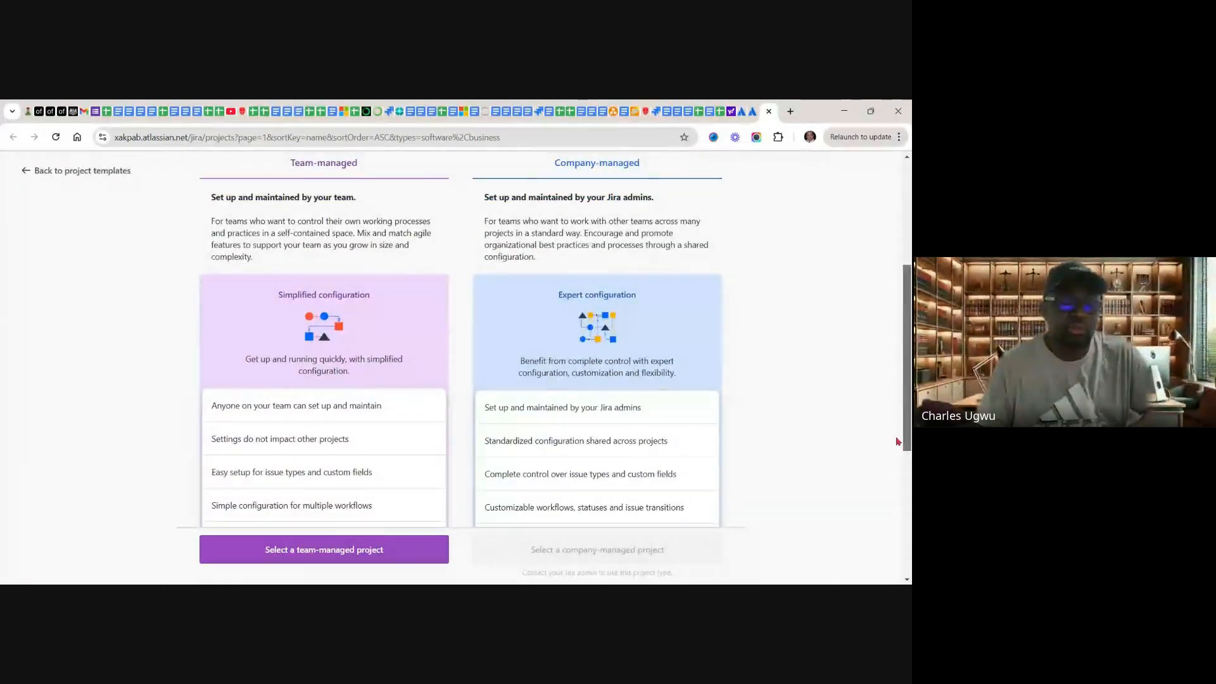
pyautogui.scroll(-2, 897, 484)
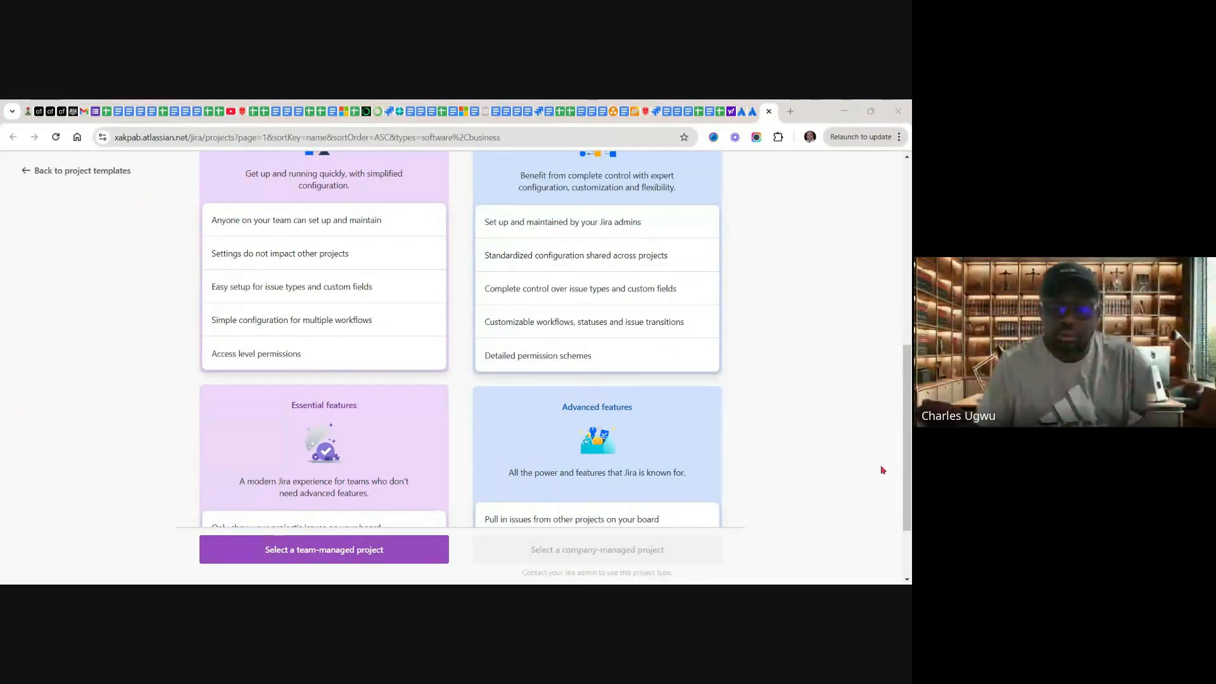
pyautogui.moveTo(910, 466); pyautogui.dragTo(910, 529)
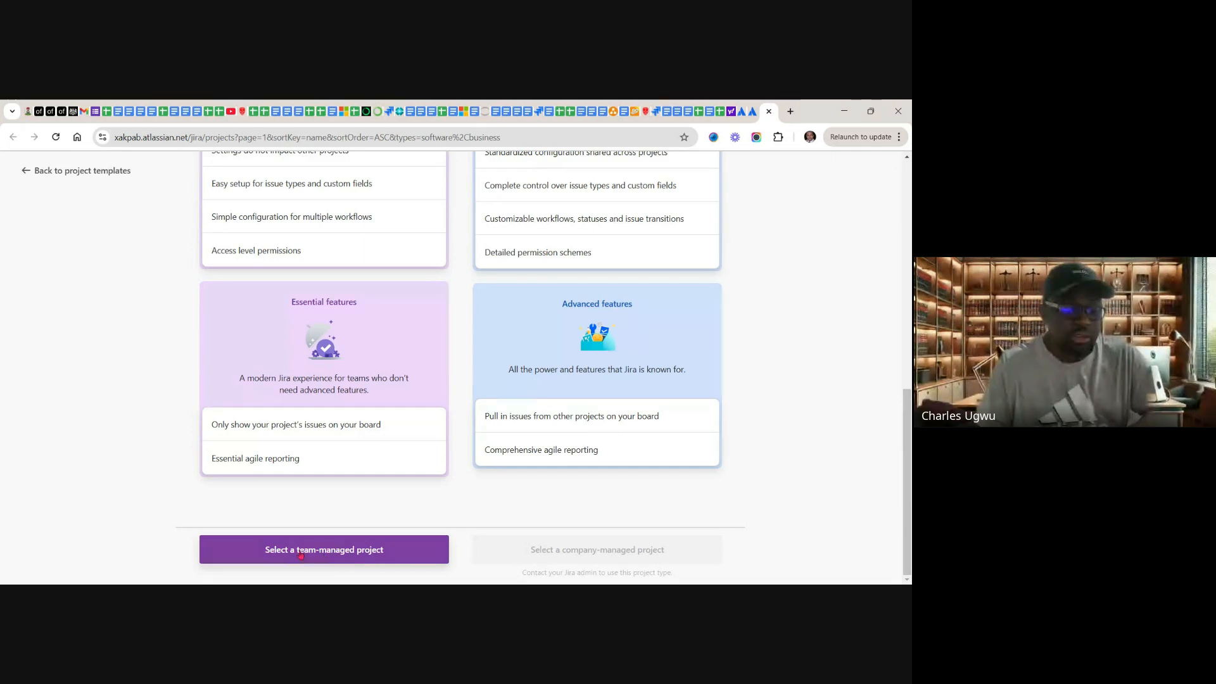
pyautogui.click(356, 547)
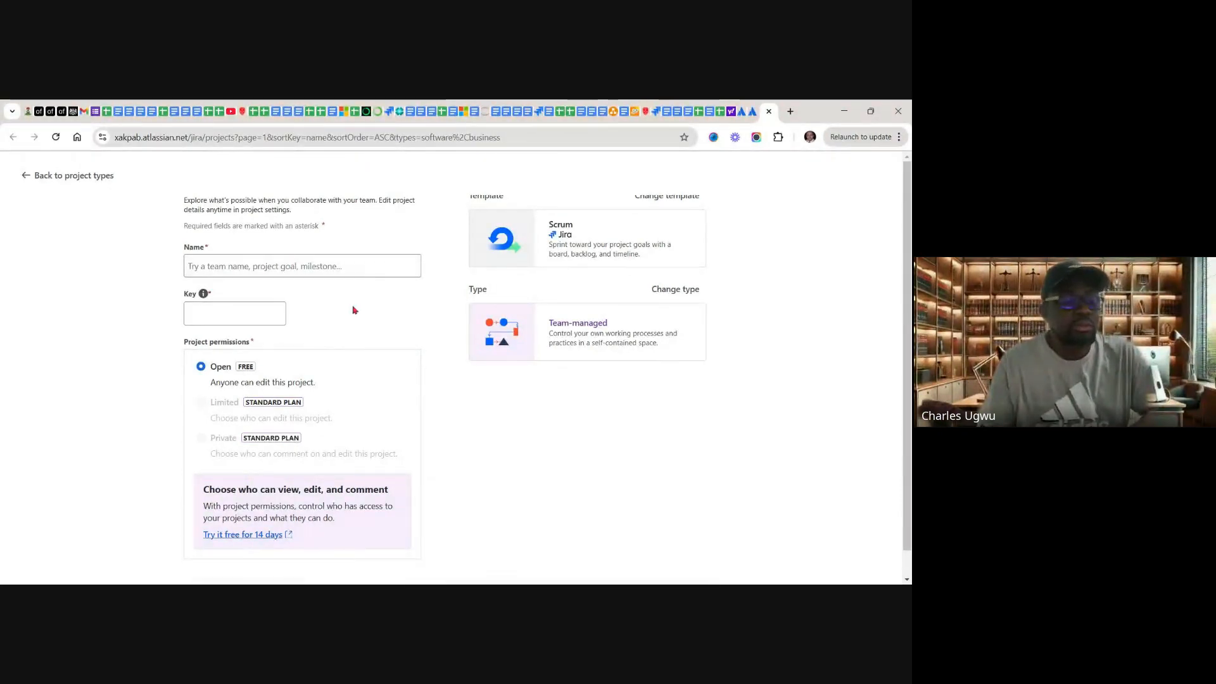
# Step: Name the new project "BetaMarketplace CRM Project (Demo)"
pyautogui.click(279, 266)
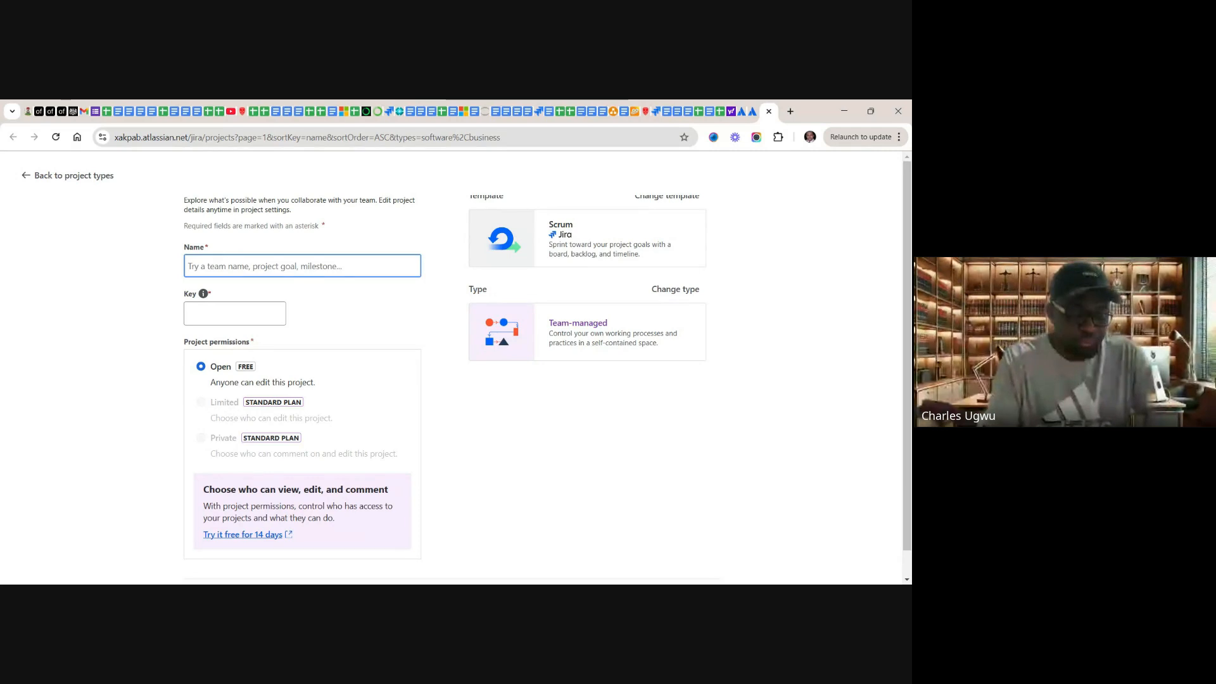
pyautogui.write('B')
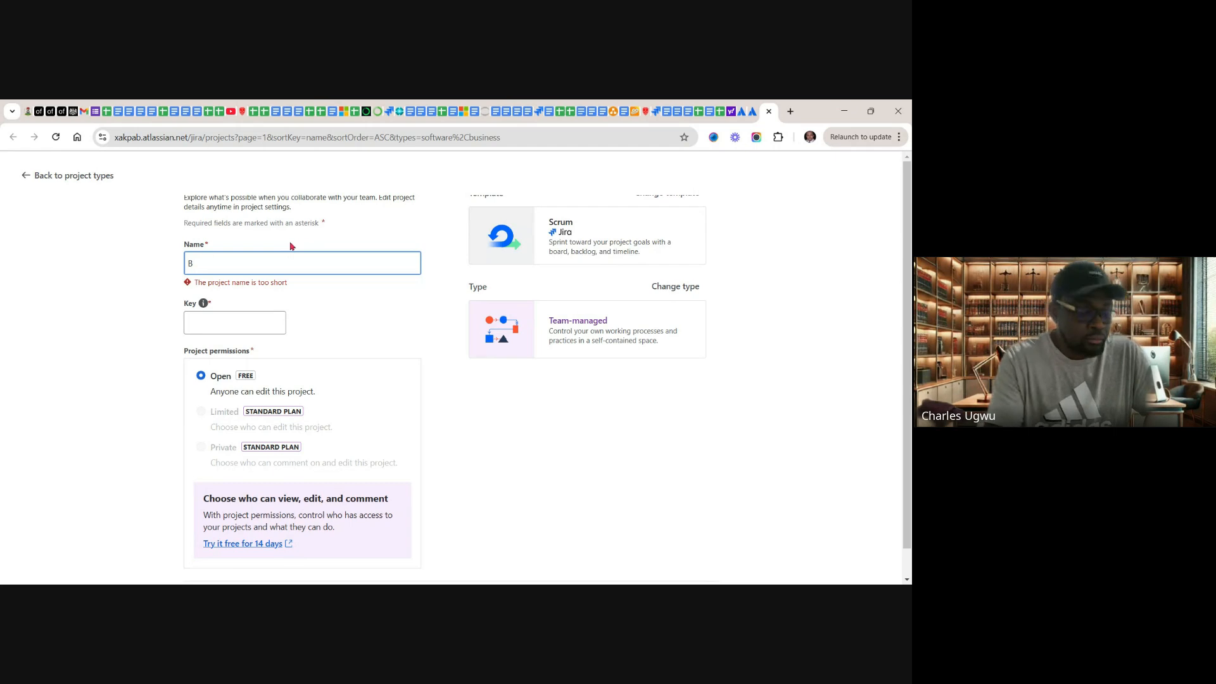
pyautogui.write('eta')
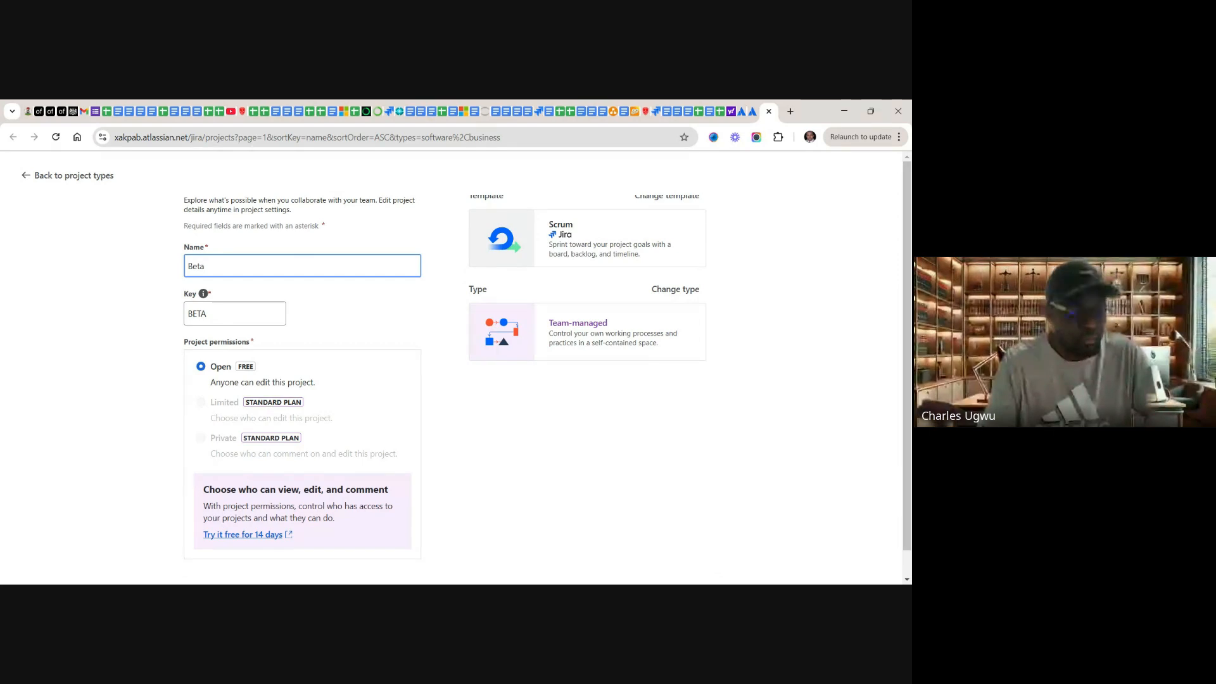
pyautogui.write('Mar')
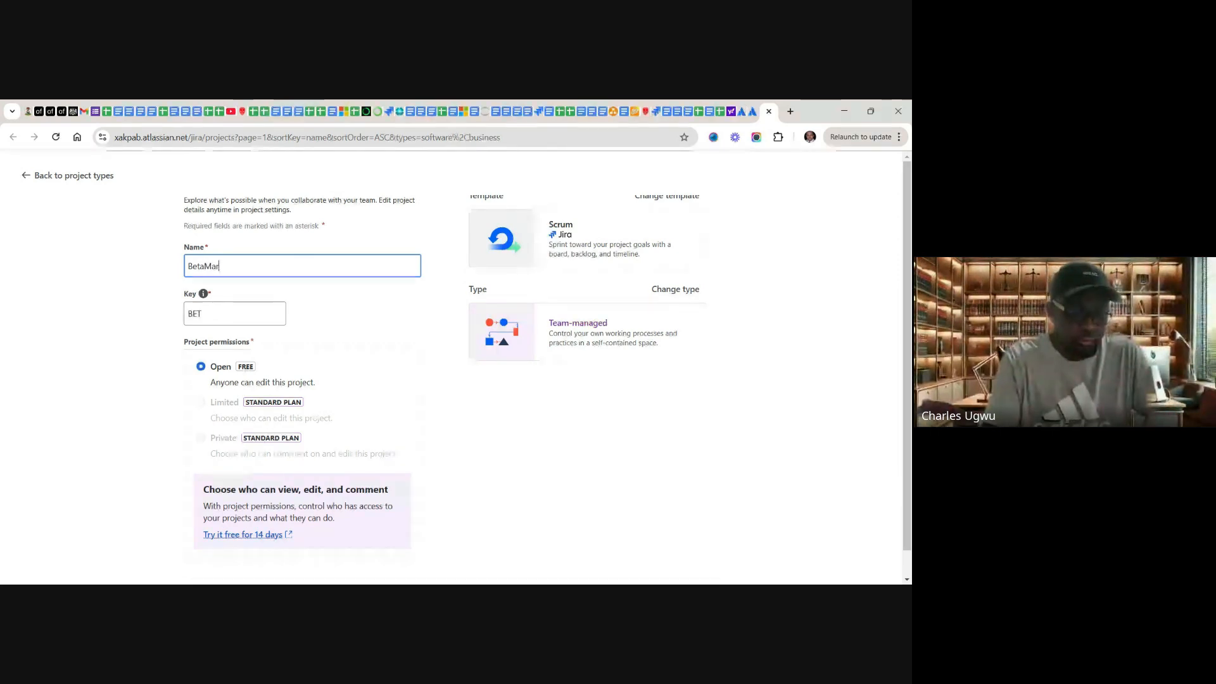
pyautogui.write('ket')
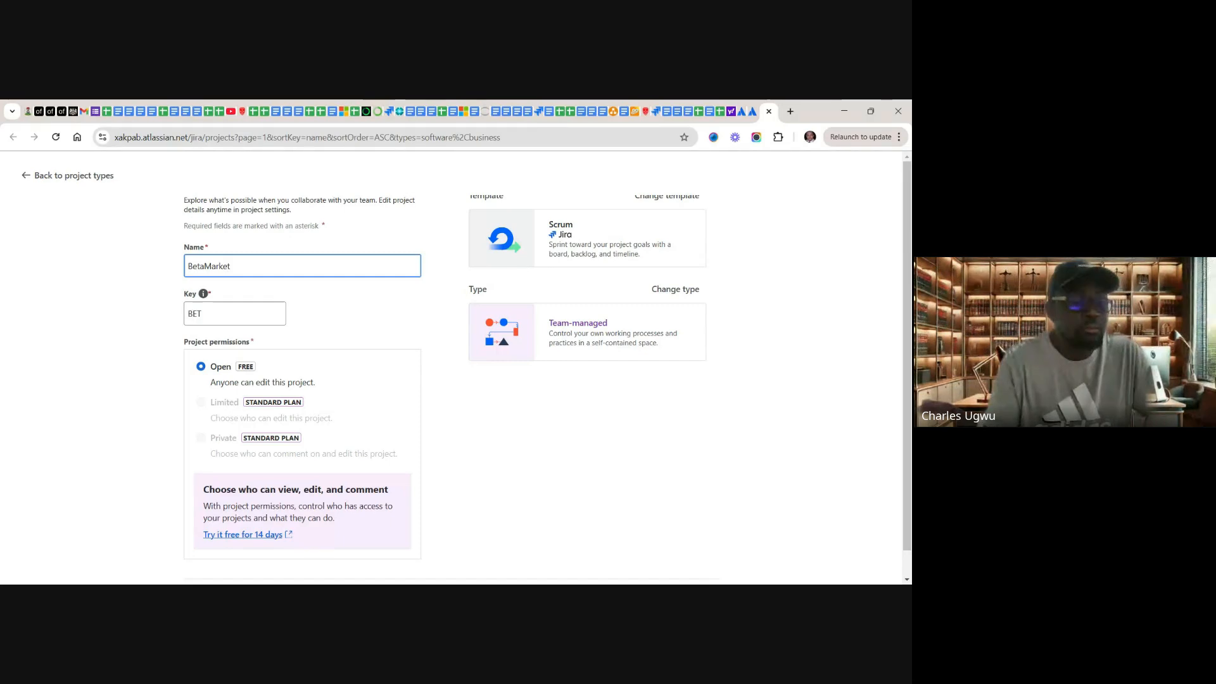
pyautogui.write('place CRM')
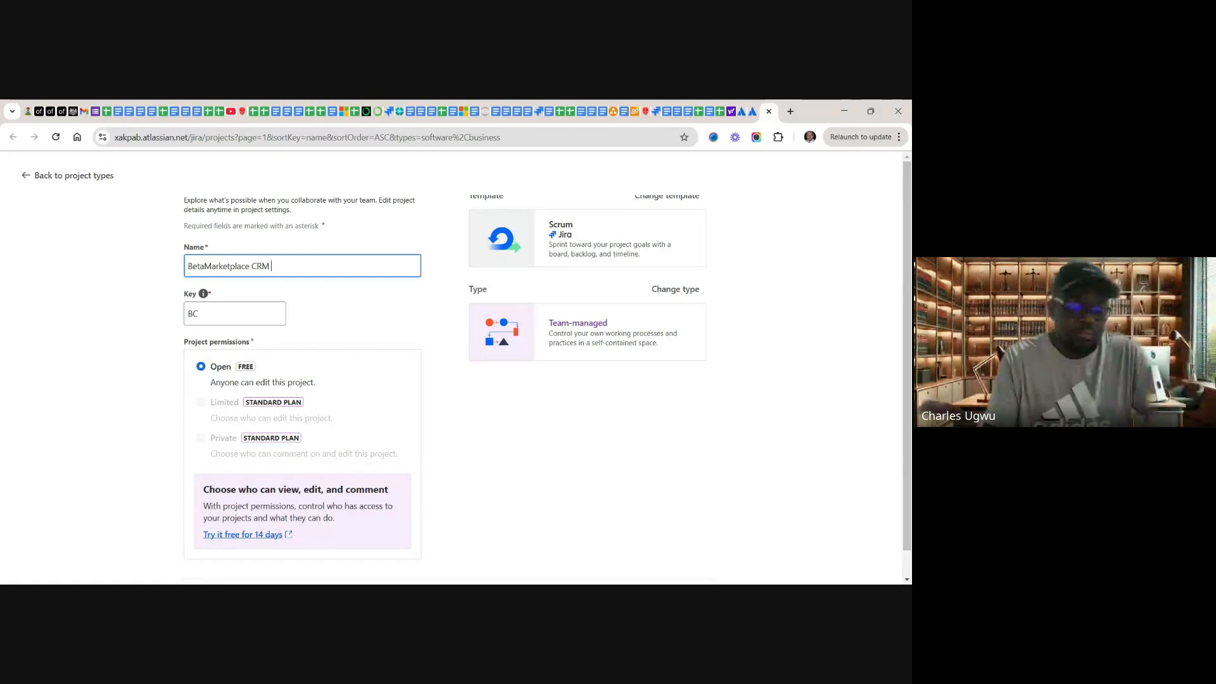
pyautogui.write('P')
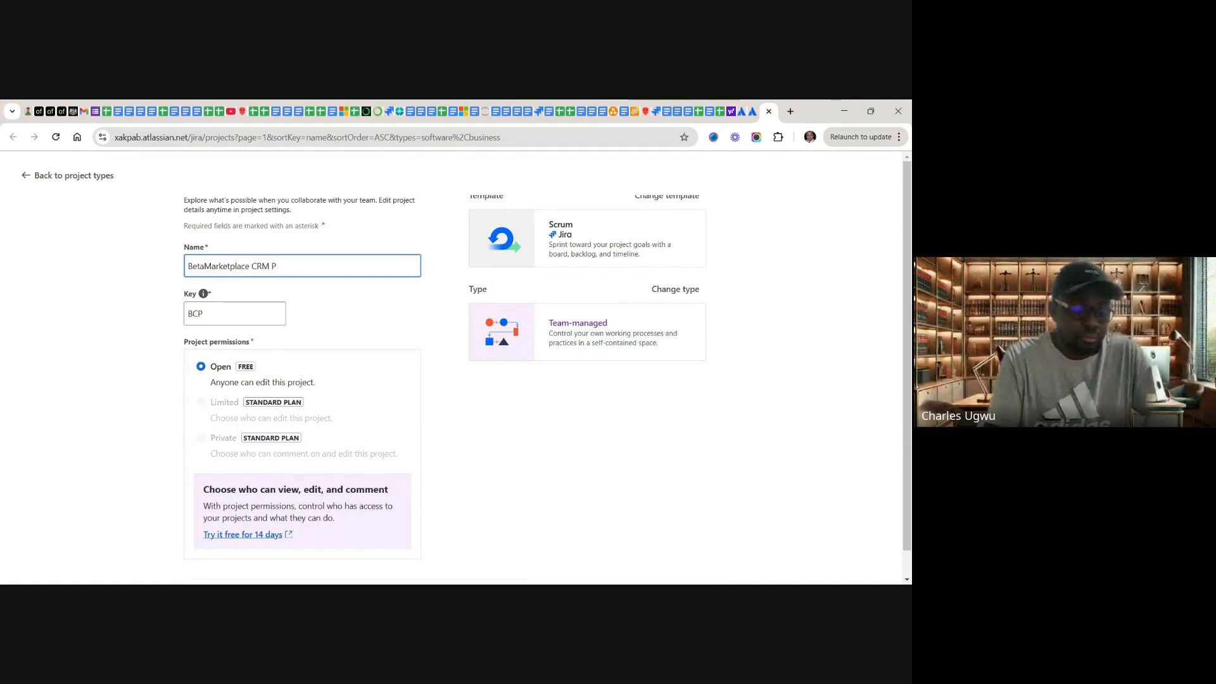
pyautogui.write('roj')
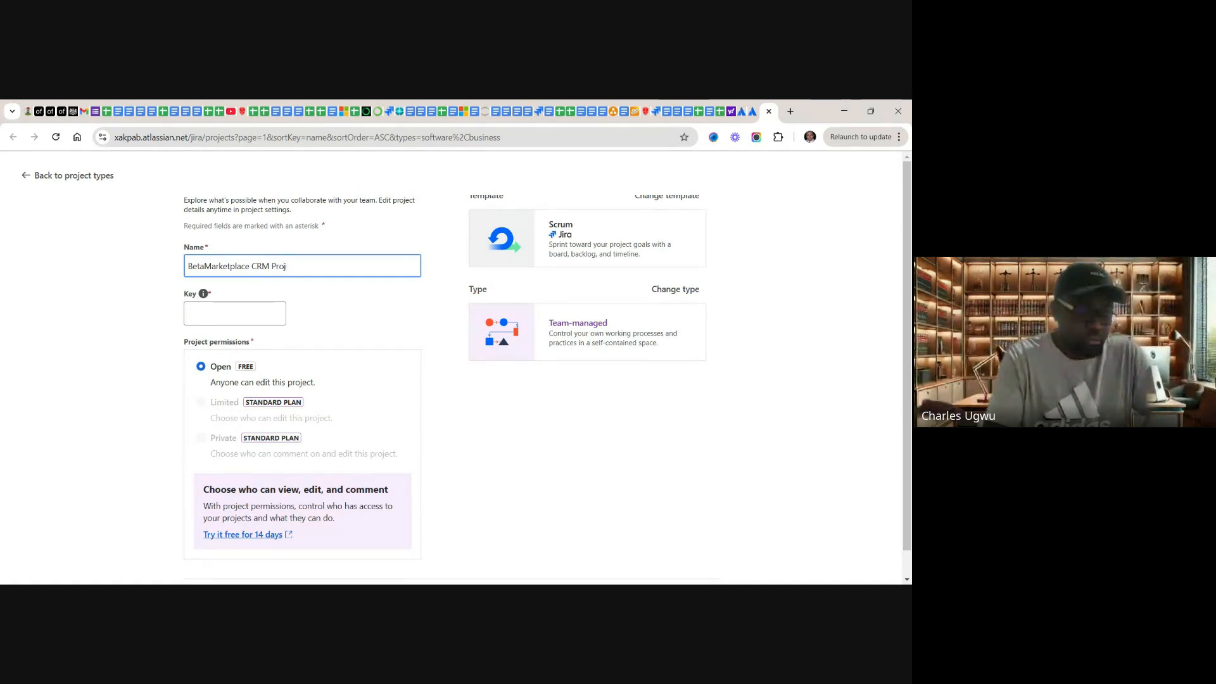
pyautogui.write('ec')
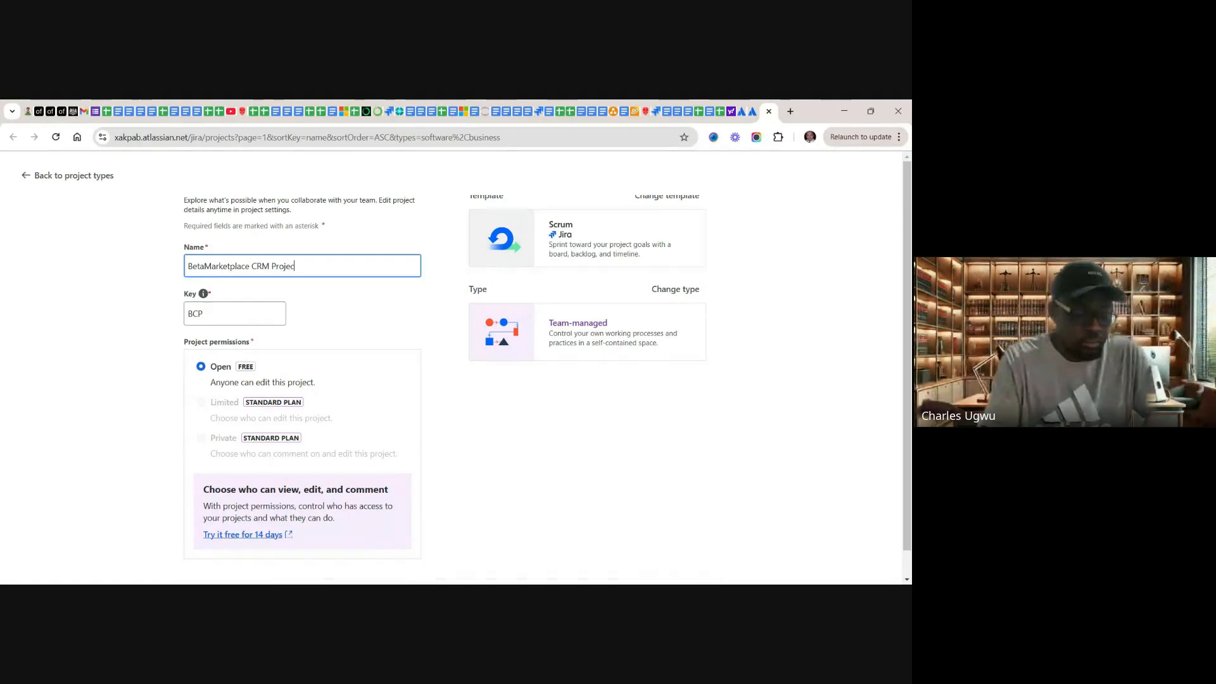
pyautogui.write('t')
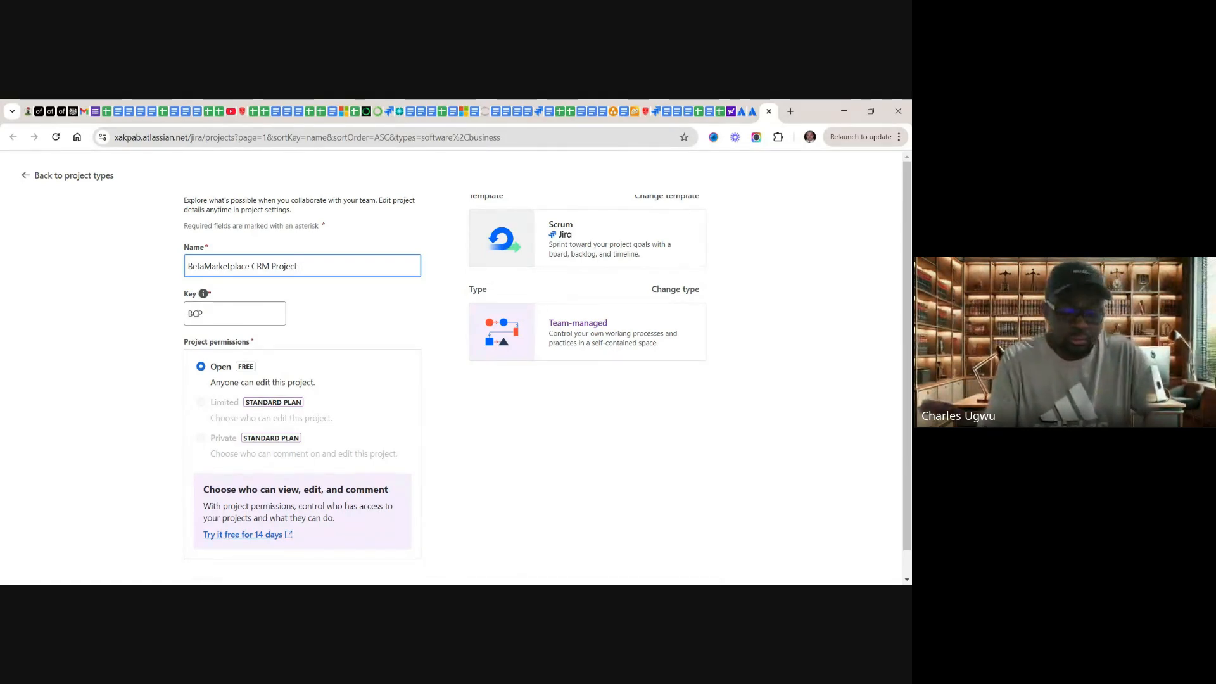
pyautogui.write(' (')
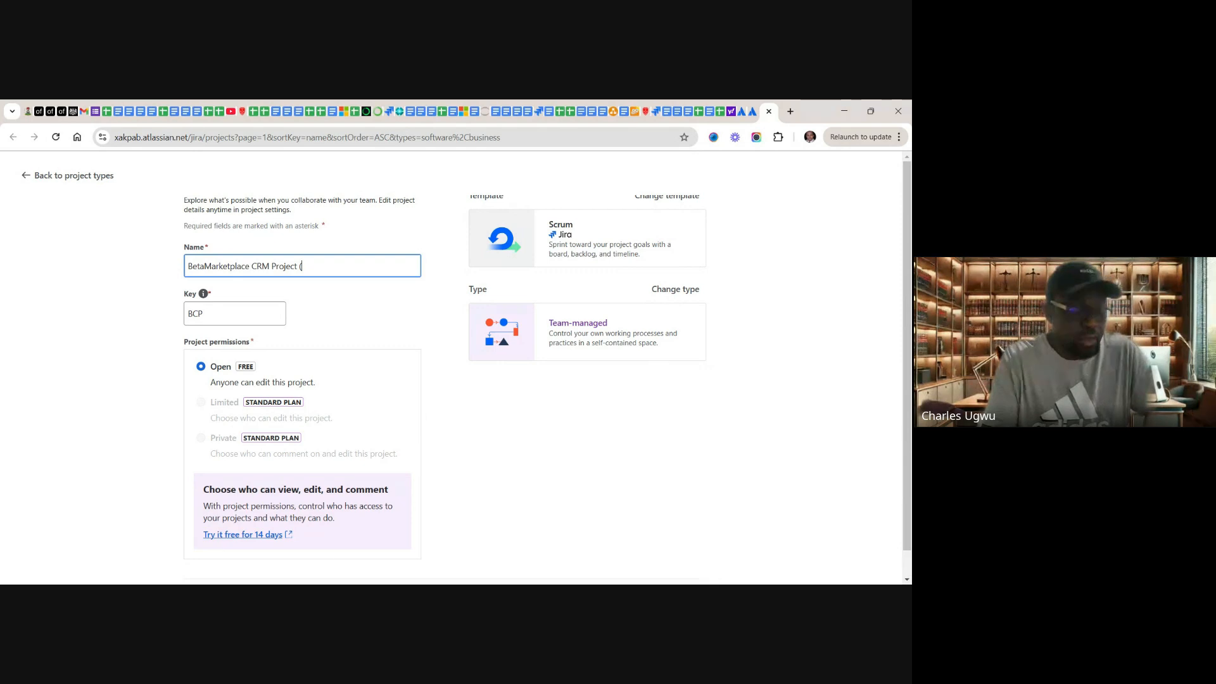
pyautogui.write('D')
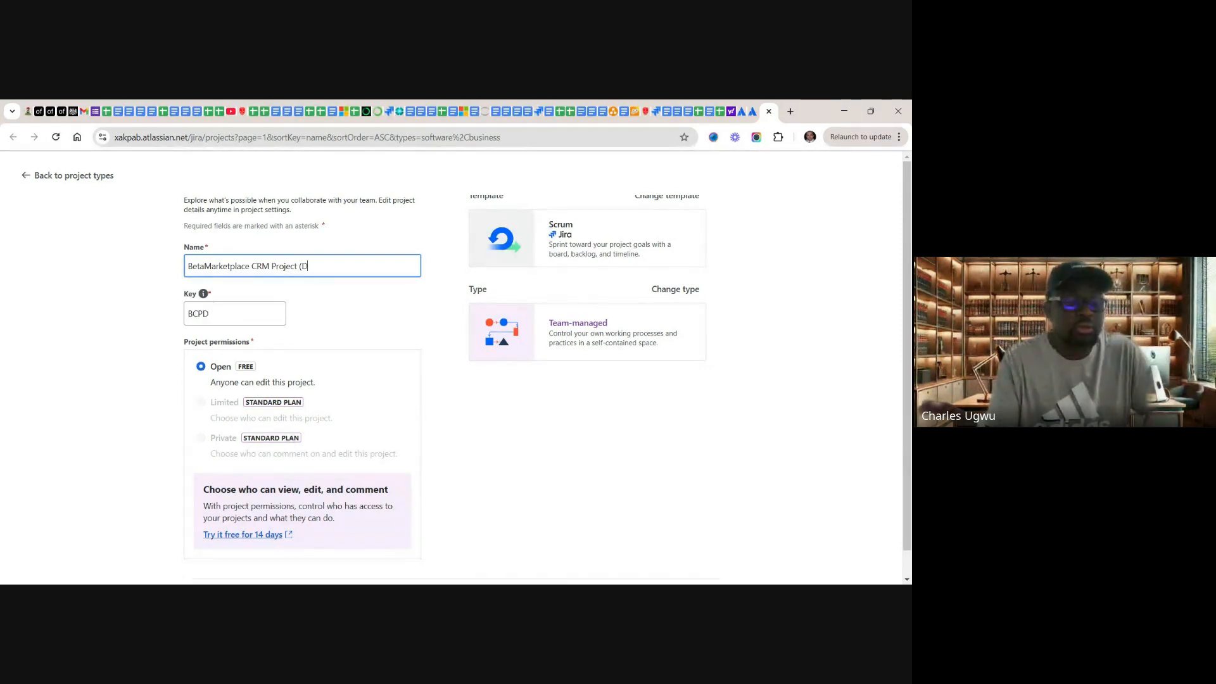
pyautogui.write('ome')
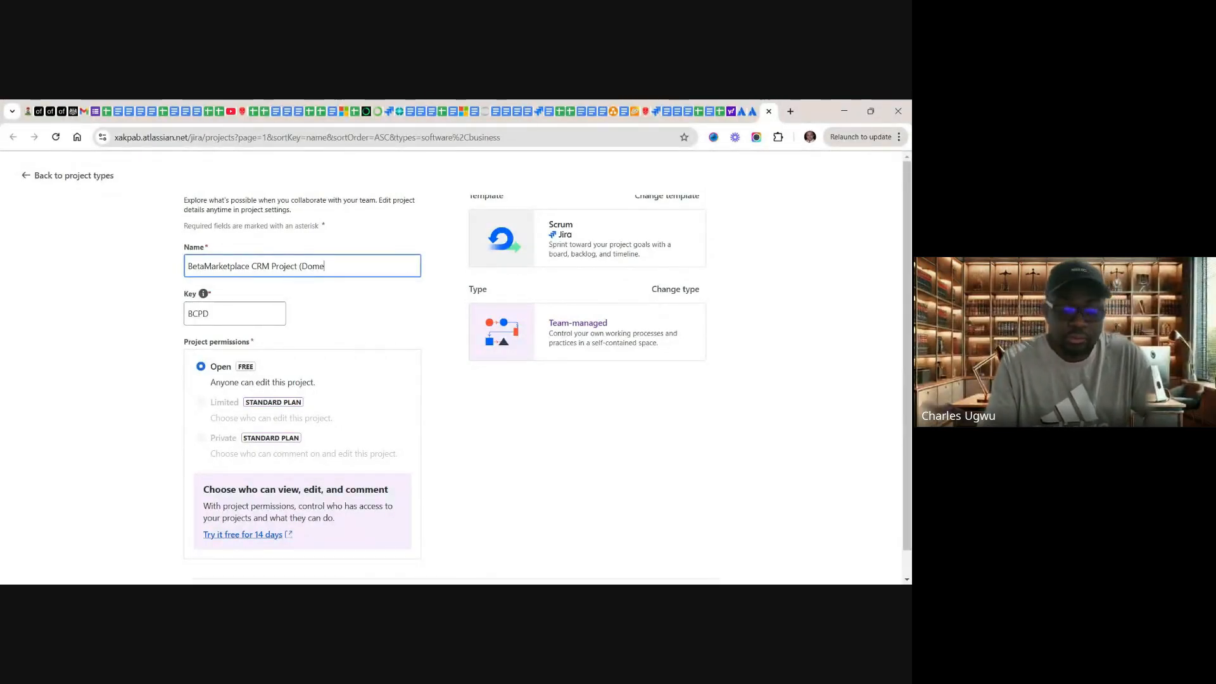
pyautogui.press('BackSpace')
pyautogui.press('BackSpace')
pyautogui.press('BackSpace')
pyautogui.write('e')
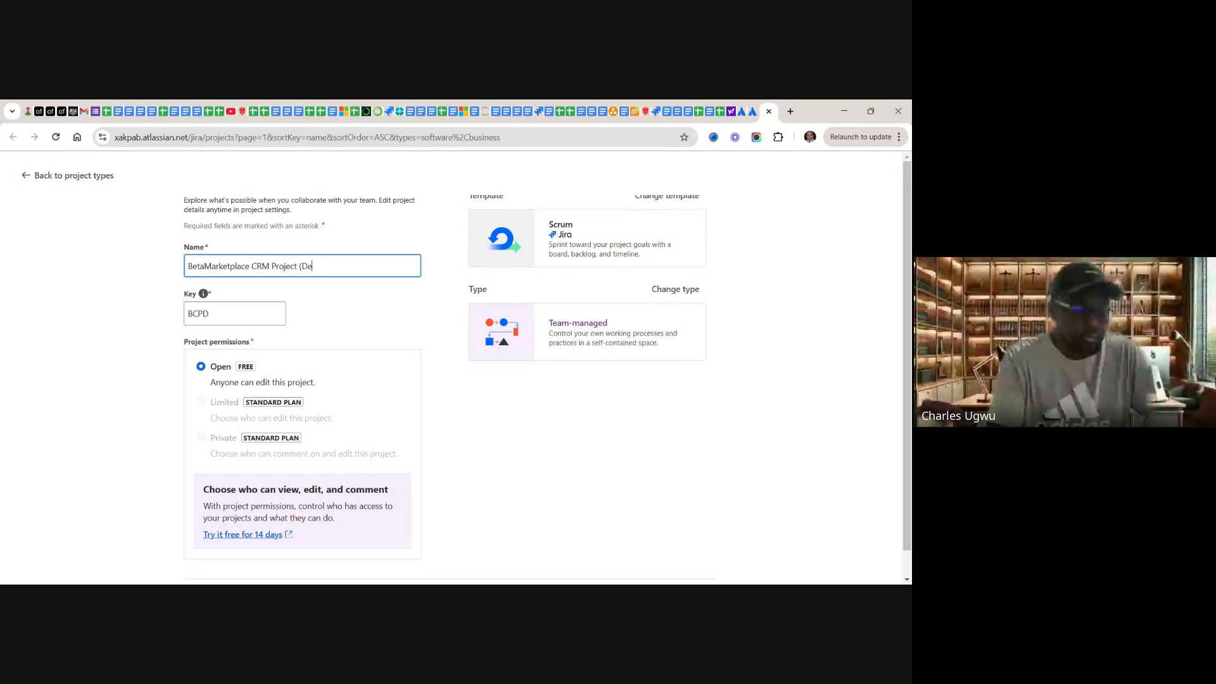
pyautogui.write('mo')
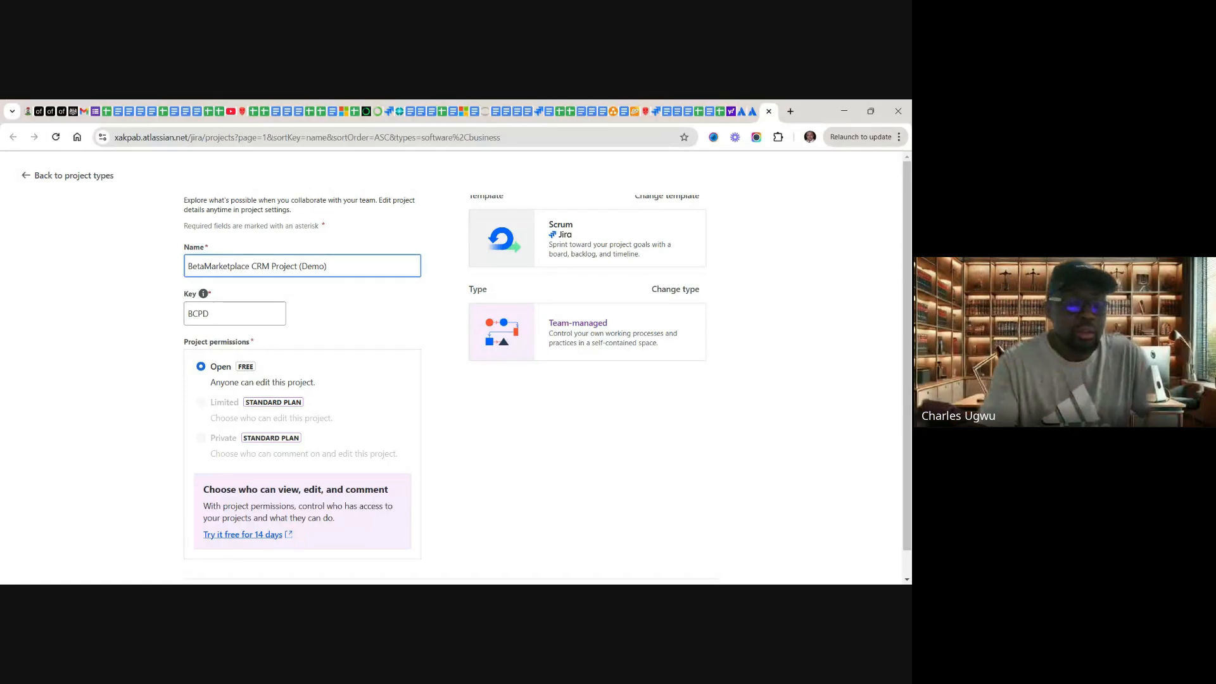
# Step: Review the project details, create the project with Open permissions and close its Quickstart guide
pyautogui.scroll(-1, 463, 374)
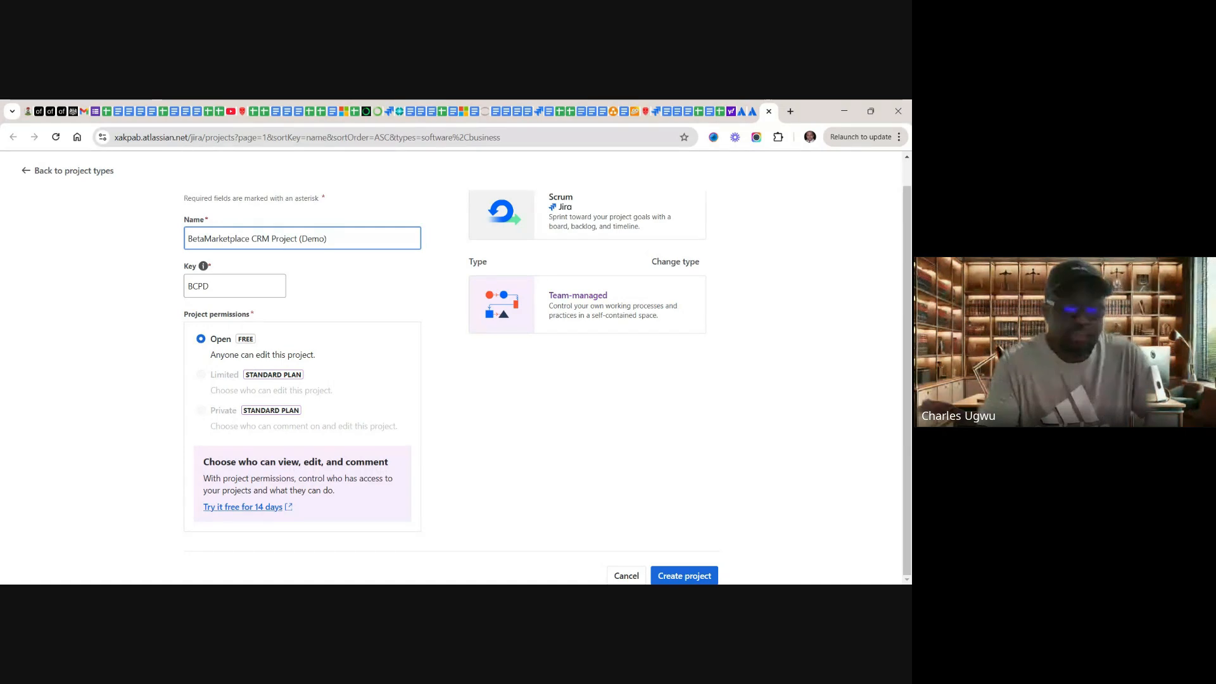
pyautogui.scroll(1, 453, 367)
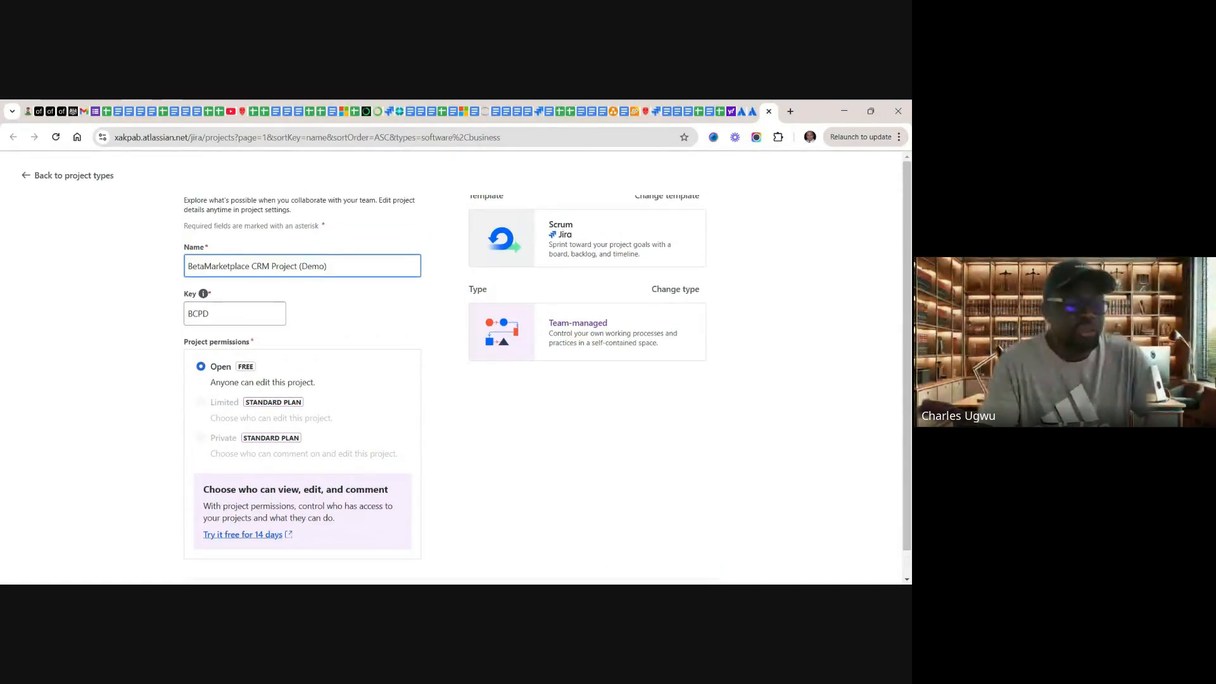
pyautogui.scroll(-1, 452, 367)
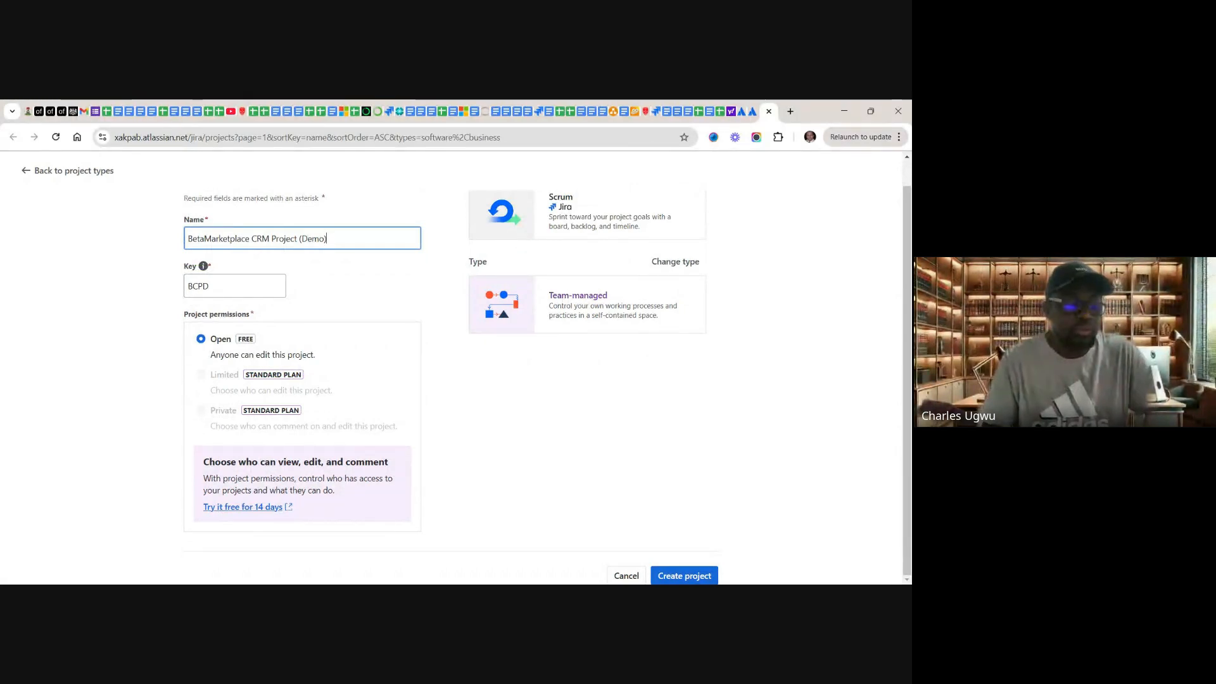
pyautogui.click(707, 575)
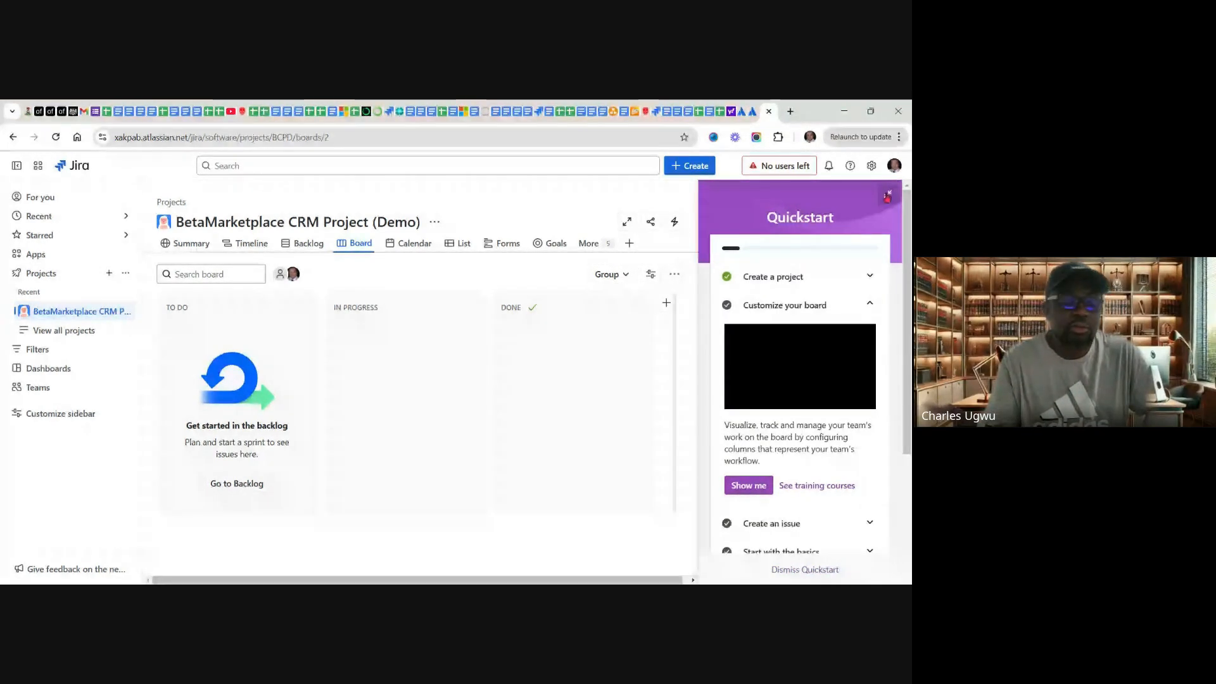
pyautogui.click(887, 196)
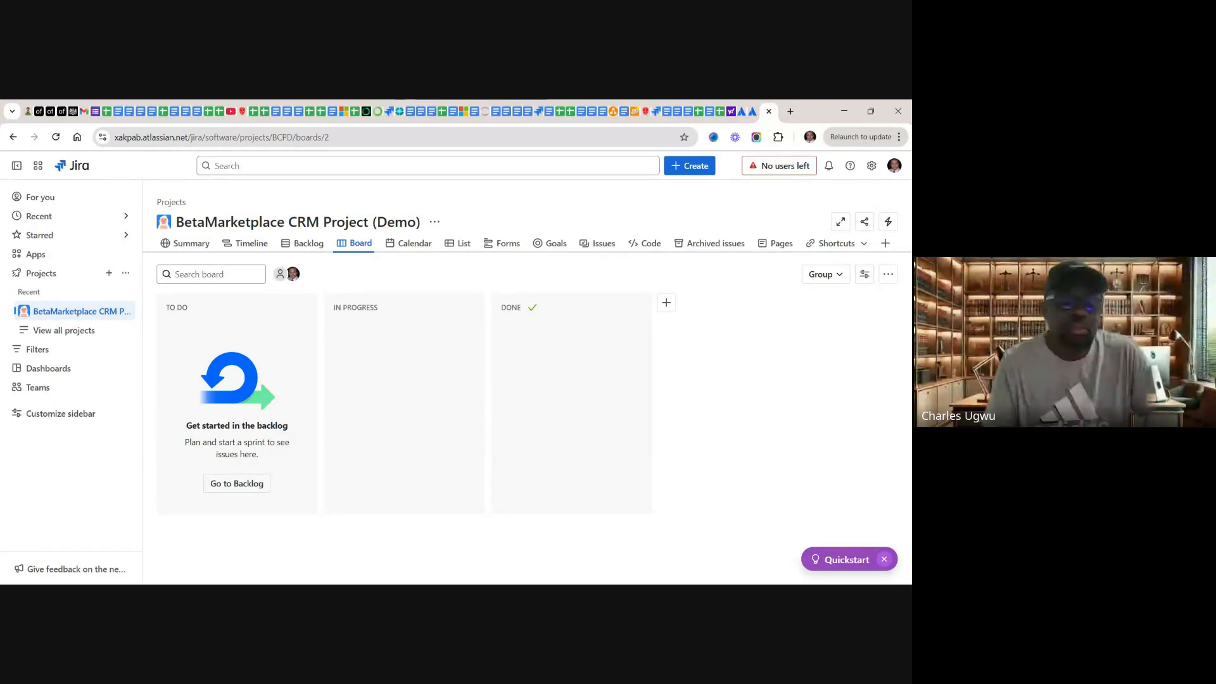
# Step: Look through the new project's Summary, Timeline, Backlog and Board views
pyautogui.click(321, 247)
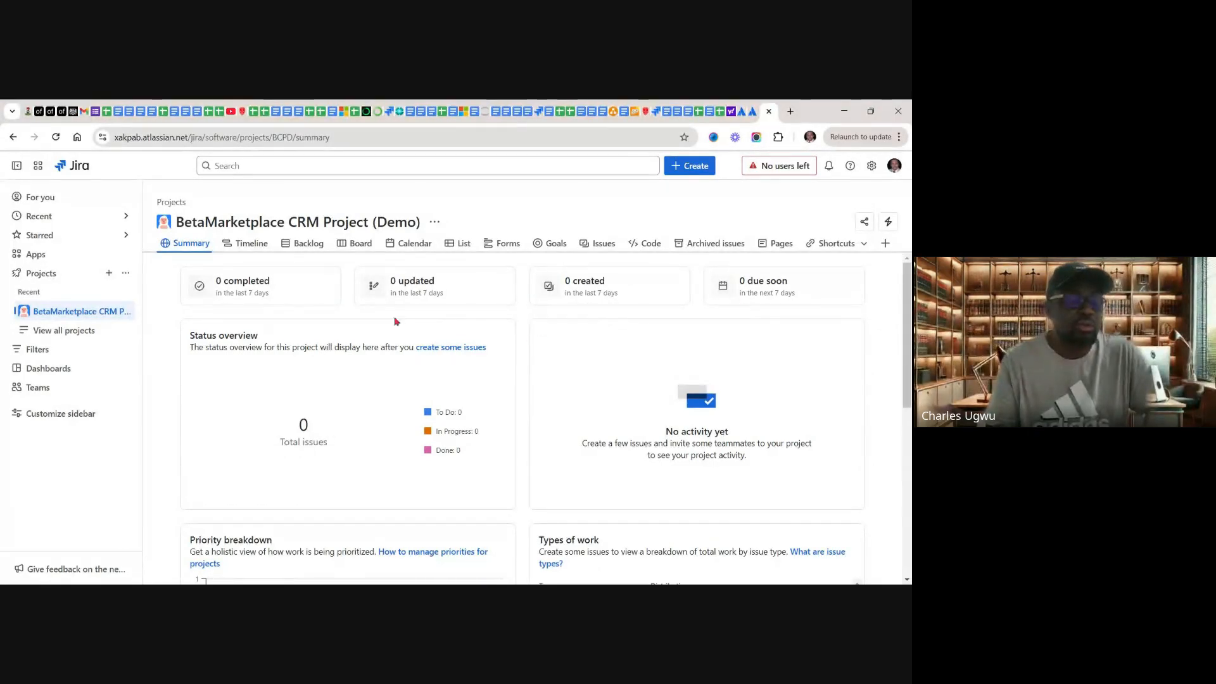
pyautogui.click(249, 245)
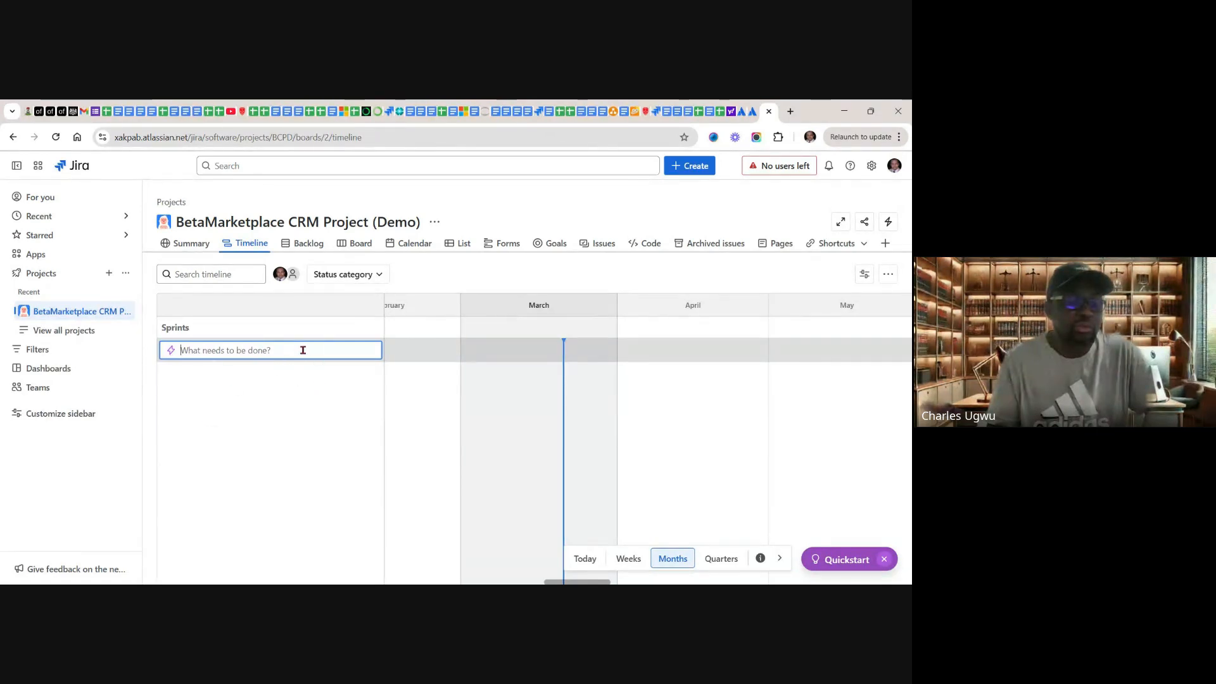
pyautogui.click(307, 245)
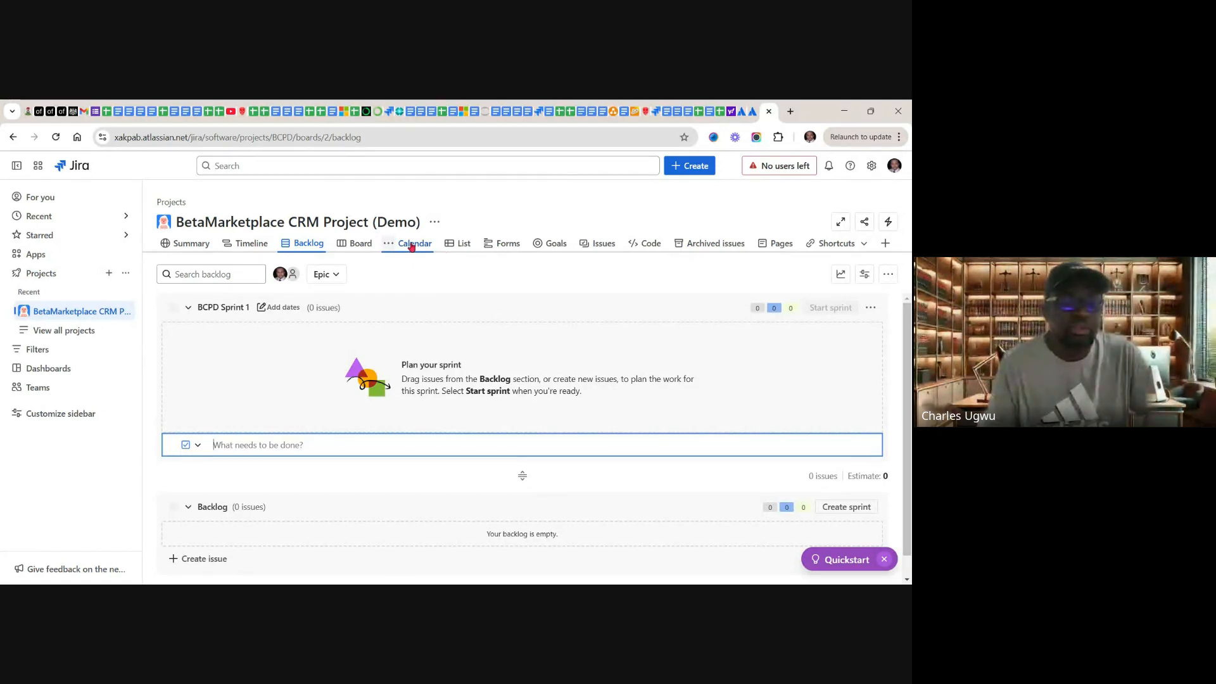
pyautogui.click(361, 246)
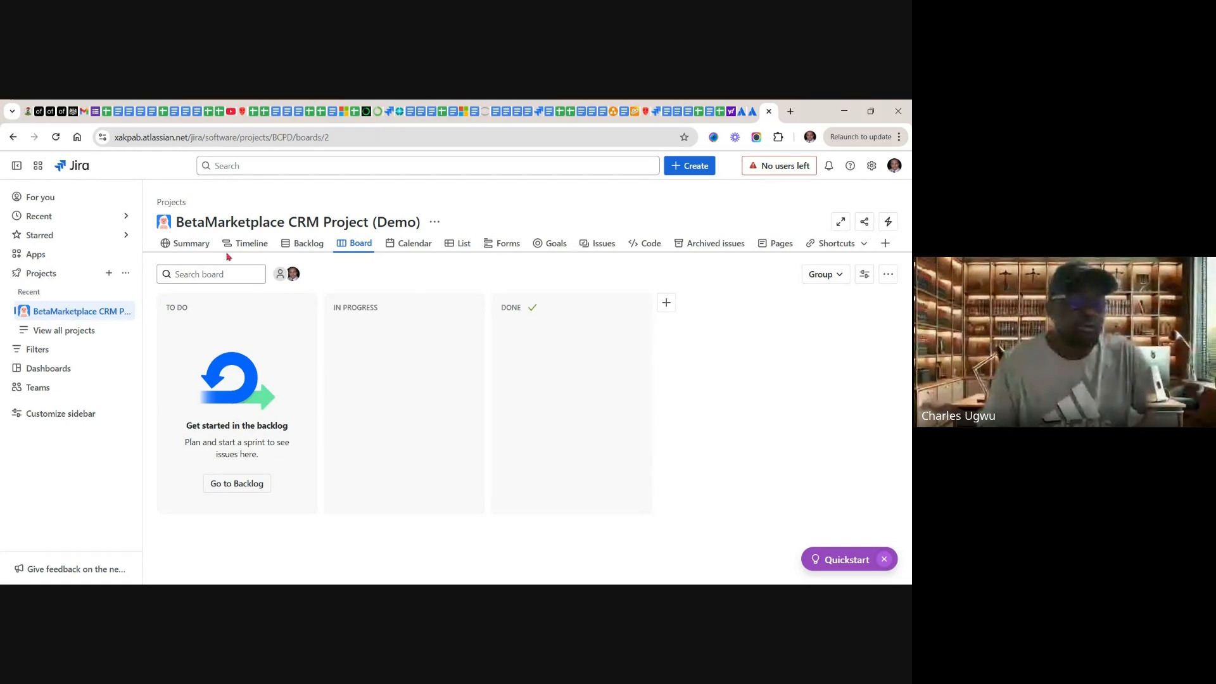
# Step: Create an epic named "Contact & Lead Management" on the project's Timeline
pyautogui.click(248, 247)
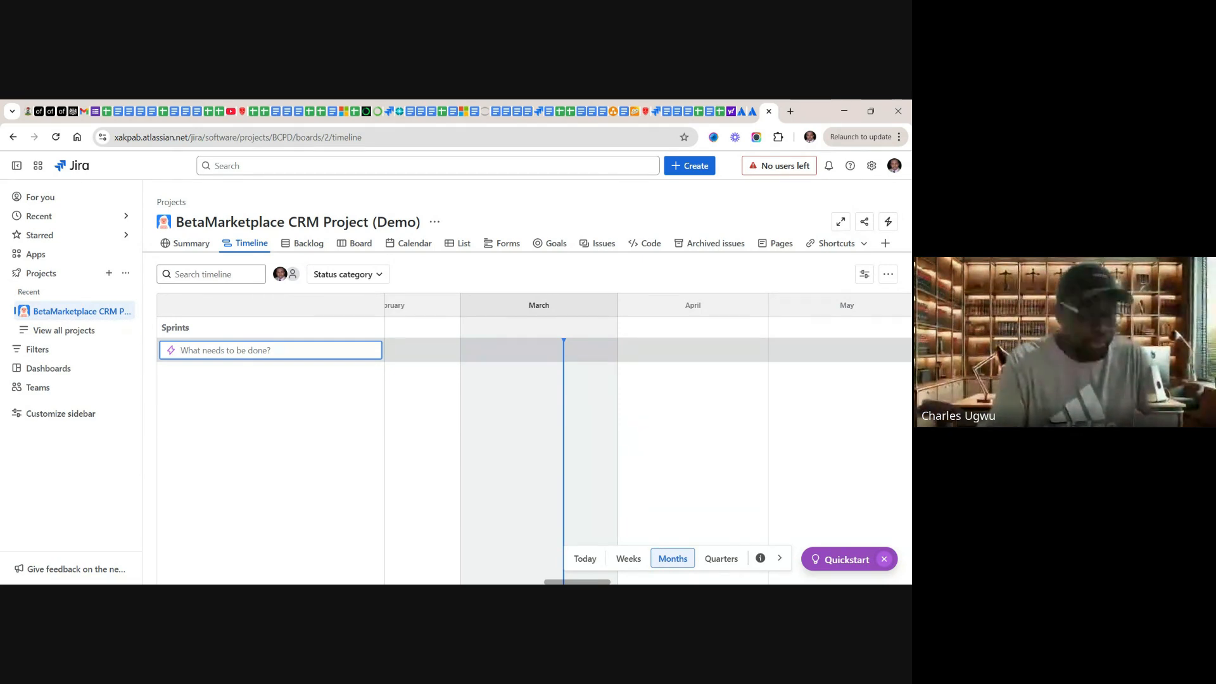
pyautogui.write('Con')
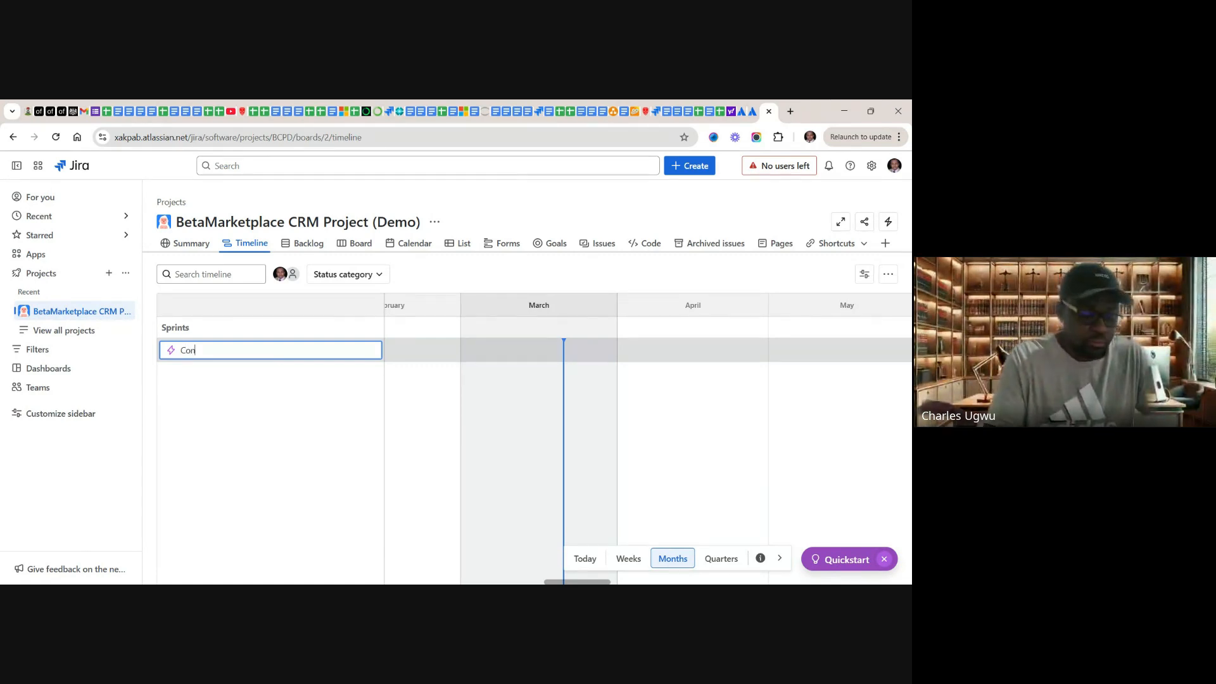
pyautogui.write('tact')
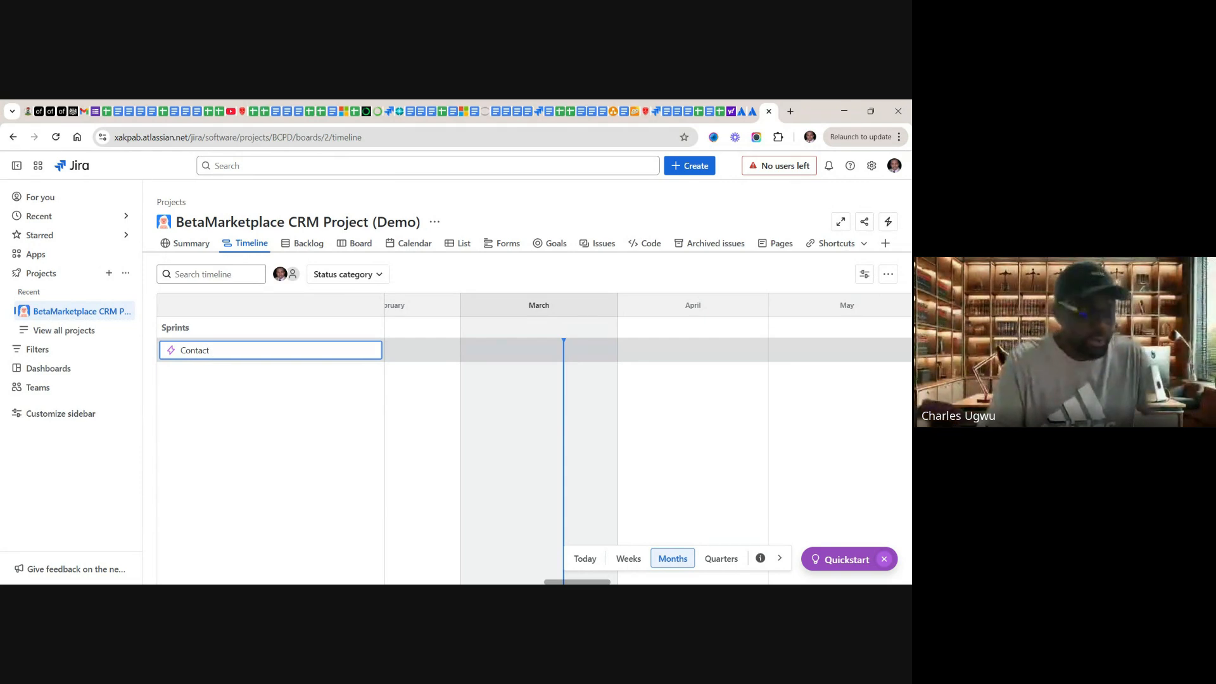
pyautogui.write(' & Lead')
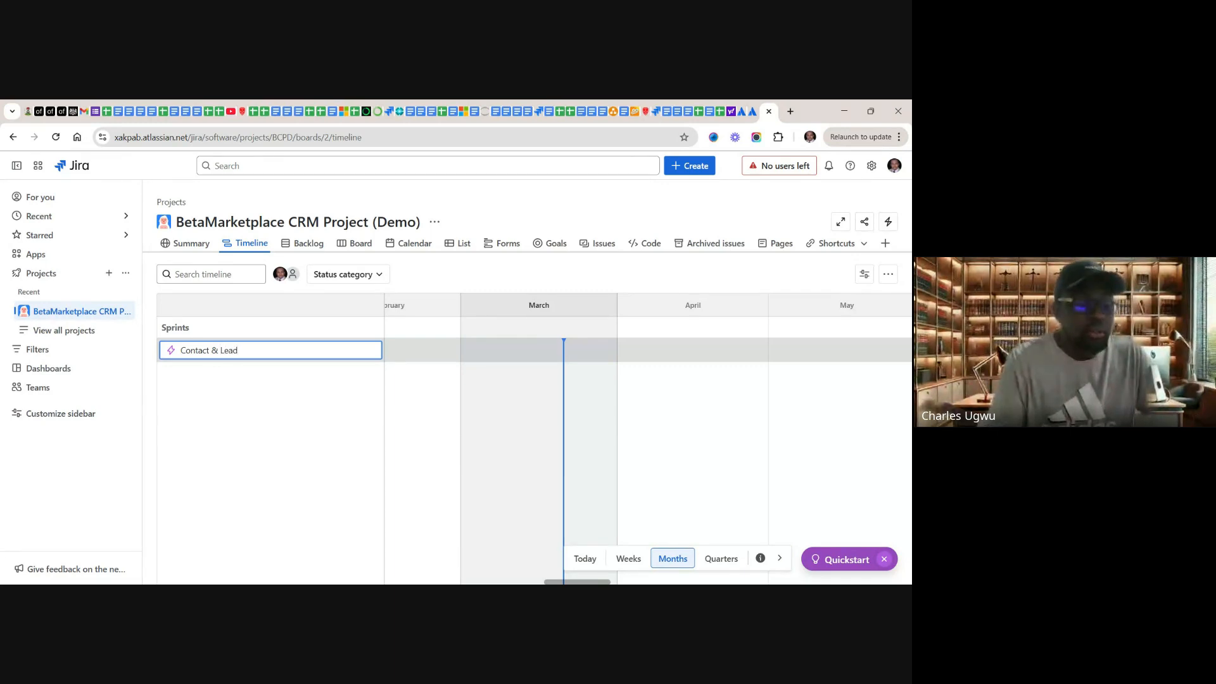
pyautogui.write(' Ma')
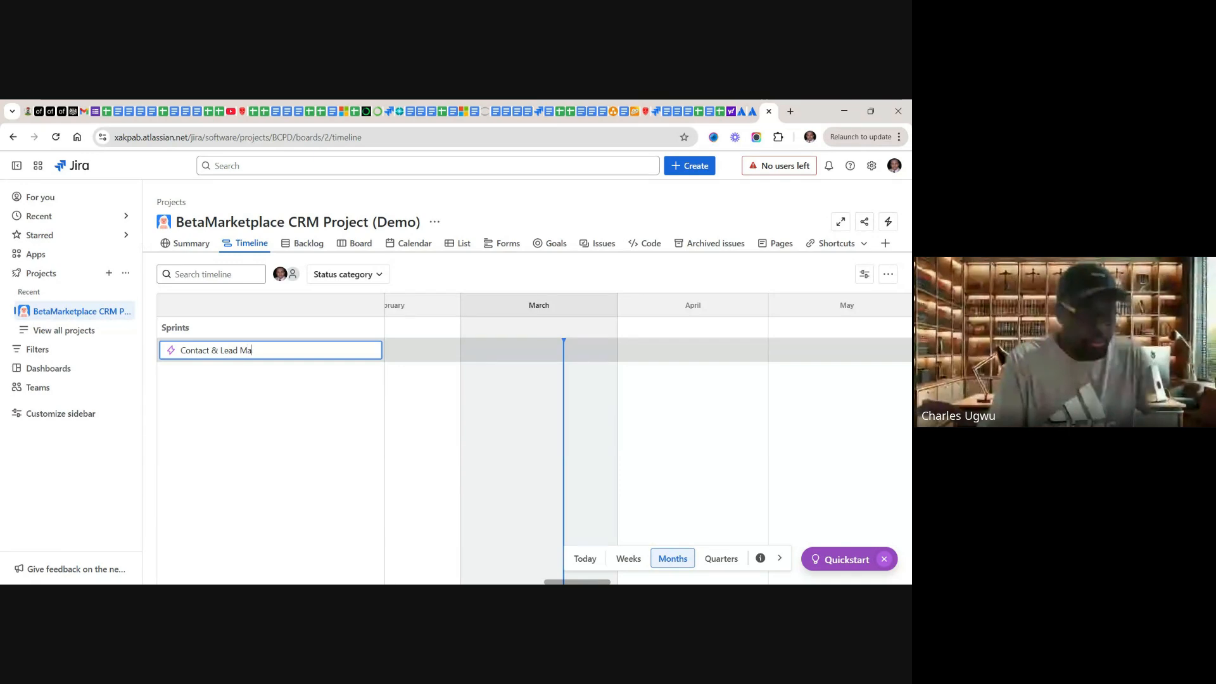
pyautogui.write('nagem')
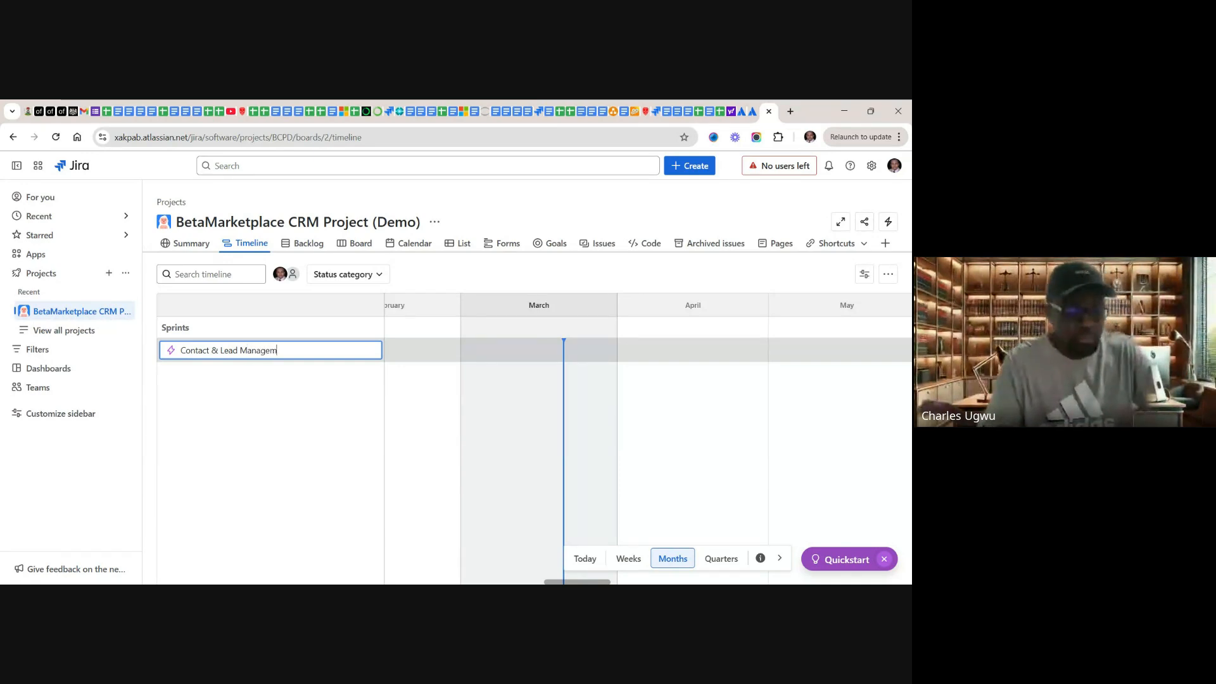
pyautogui.write('ent')
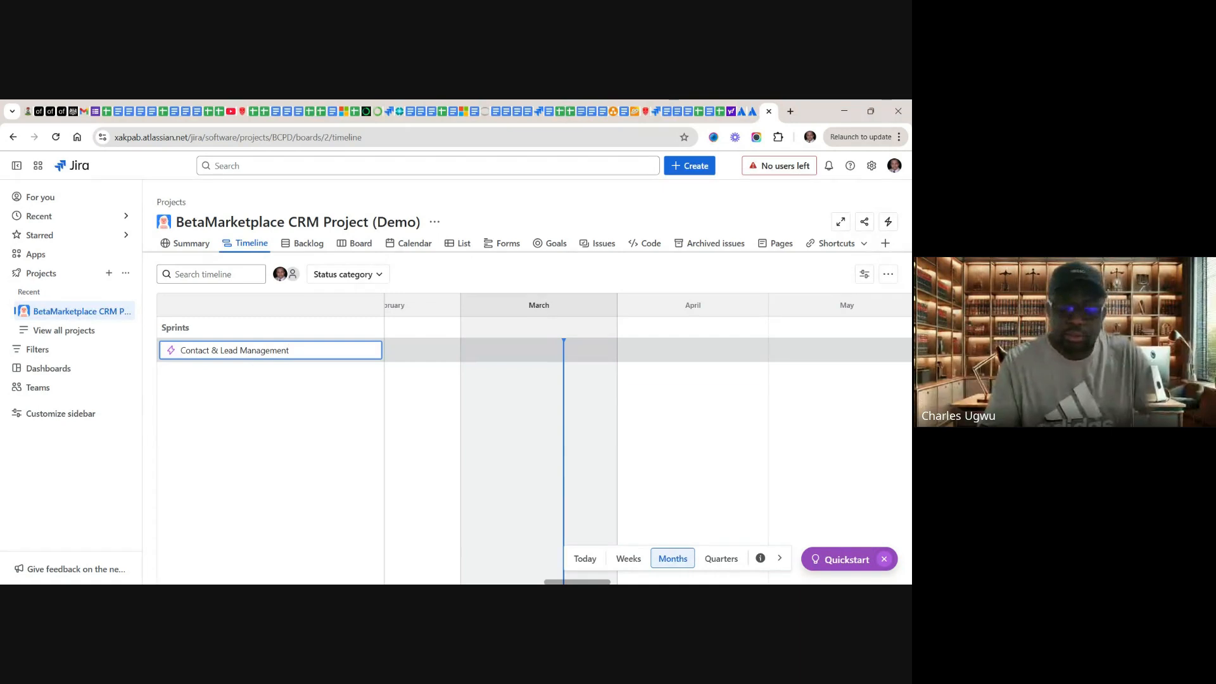
pyautogui.press('Return')
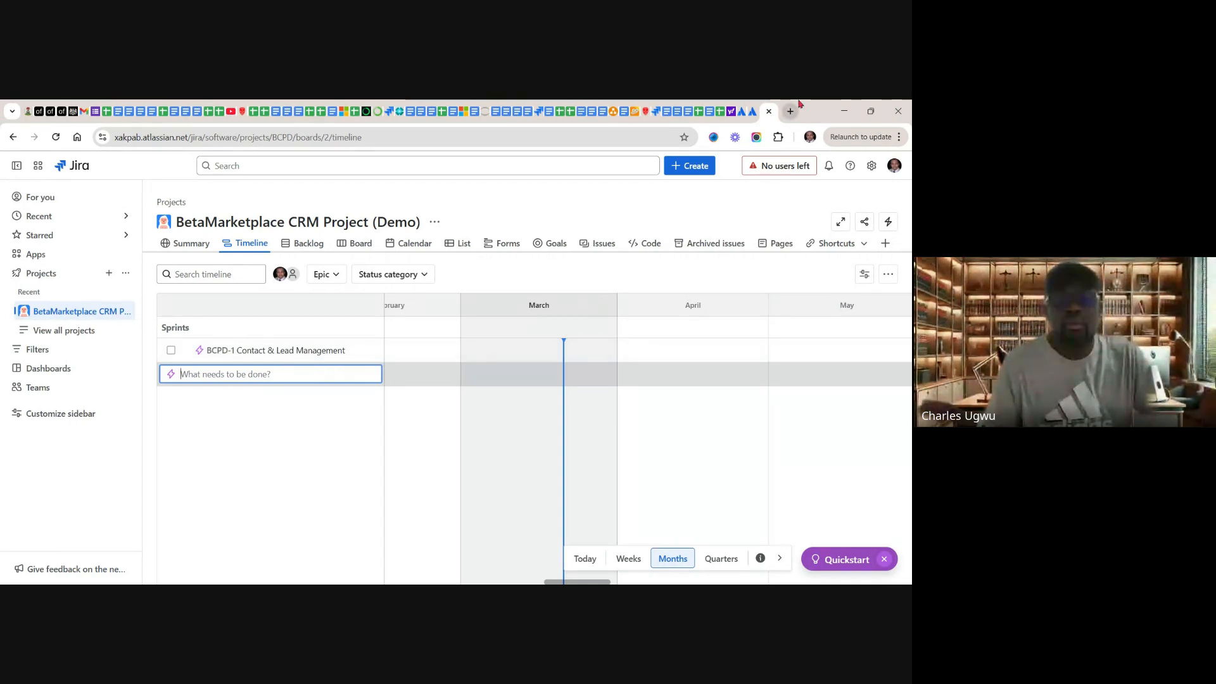
# Step: Switch to the Google Sheets product backlog, copy cell C3 "Software Licensing (Procurement of D365 CRM Sales)", and return to the Jira timeline
pyautogui.click(721, 112)
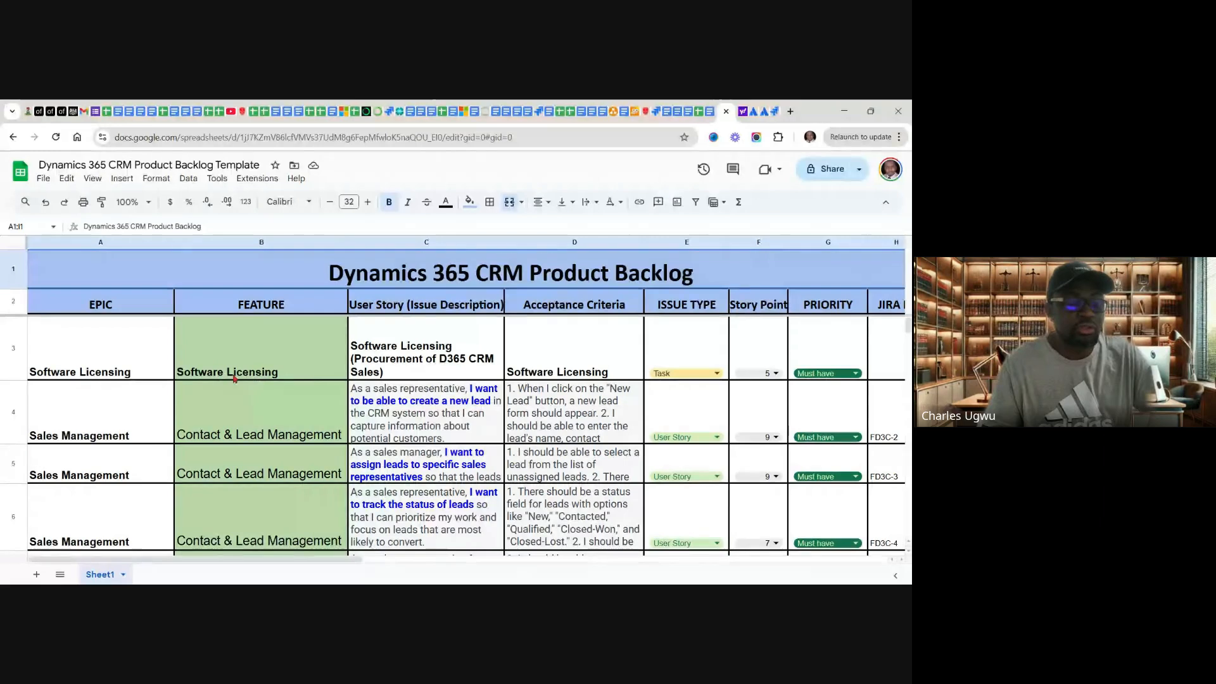
pyautogui.click(394, 369)
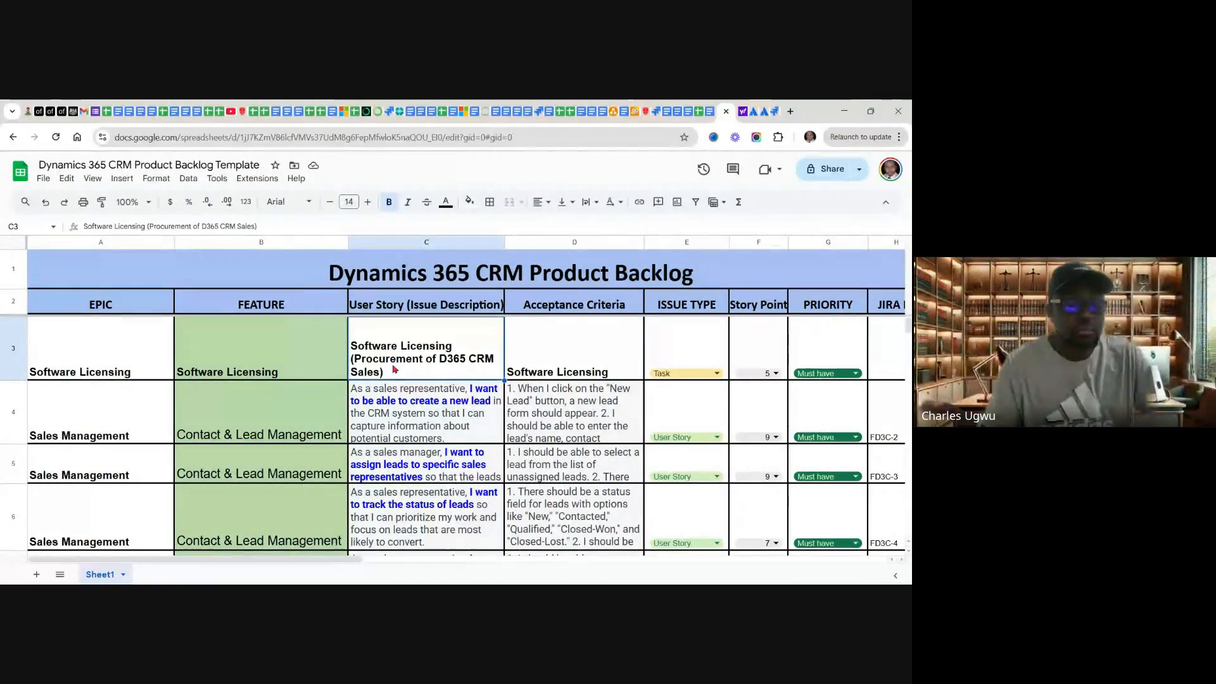
pyautogui.rightClick(394, 370)
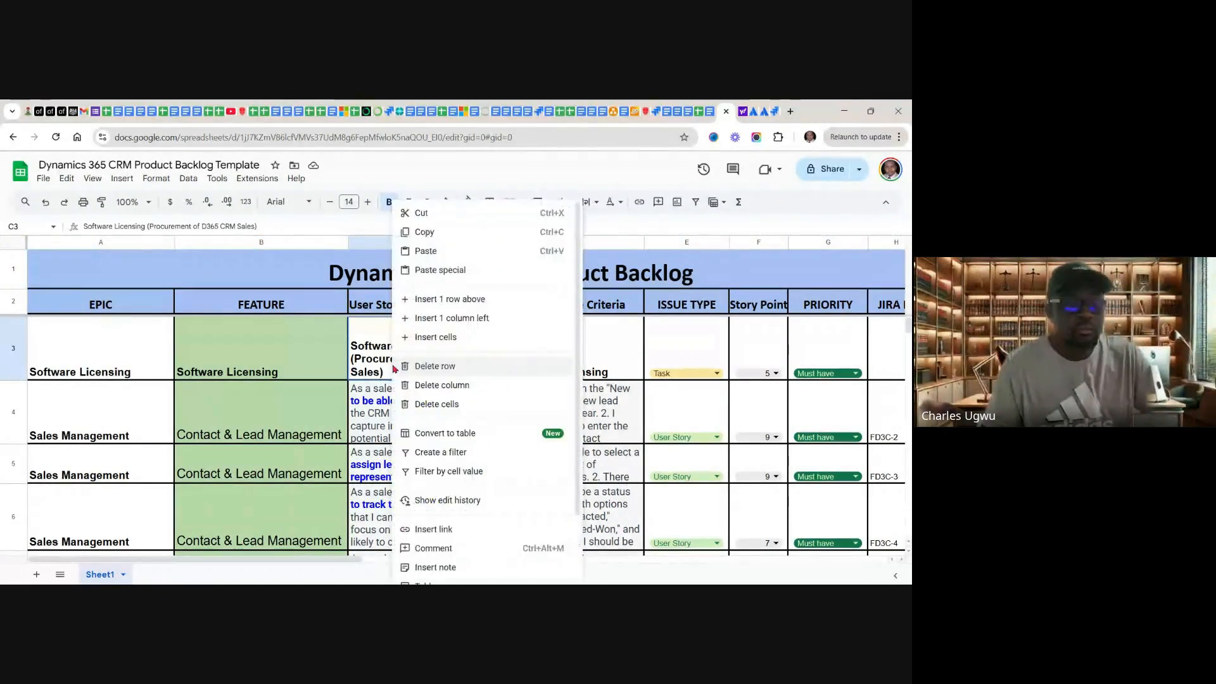
pyautogui.click(426, 233)
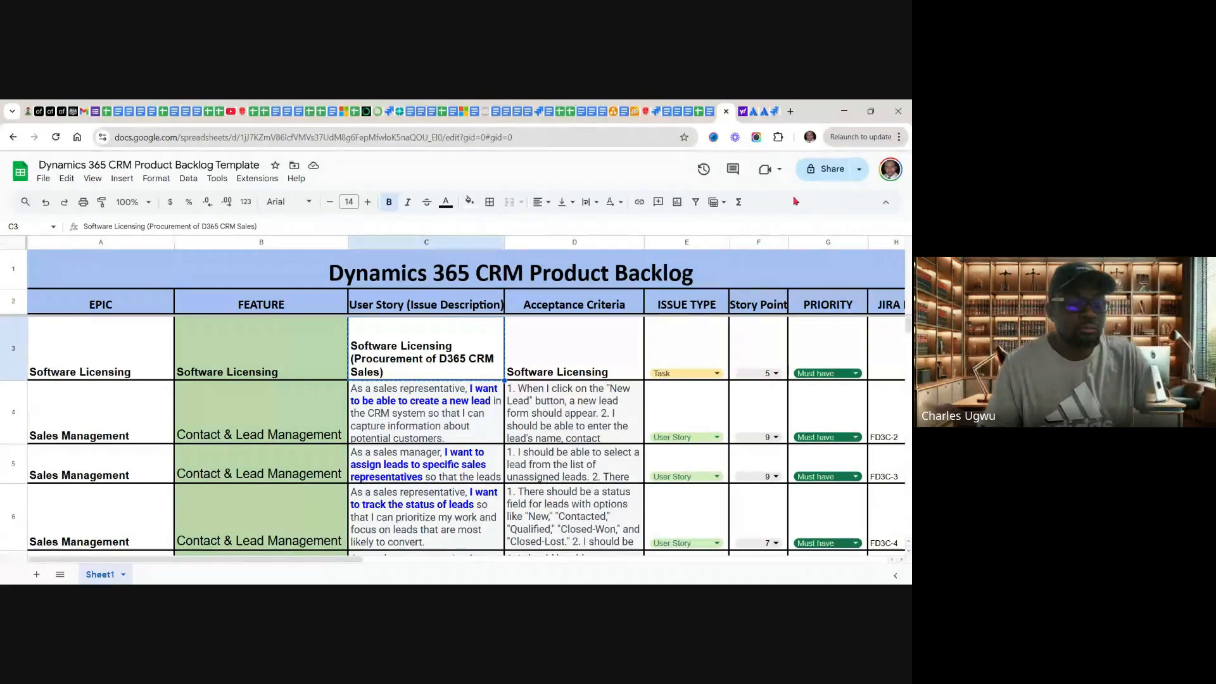
pyautogui.click(774, 113)
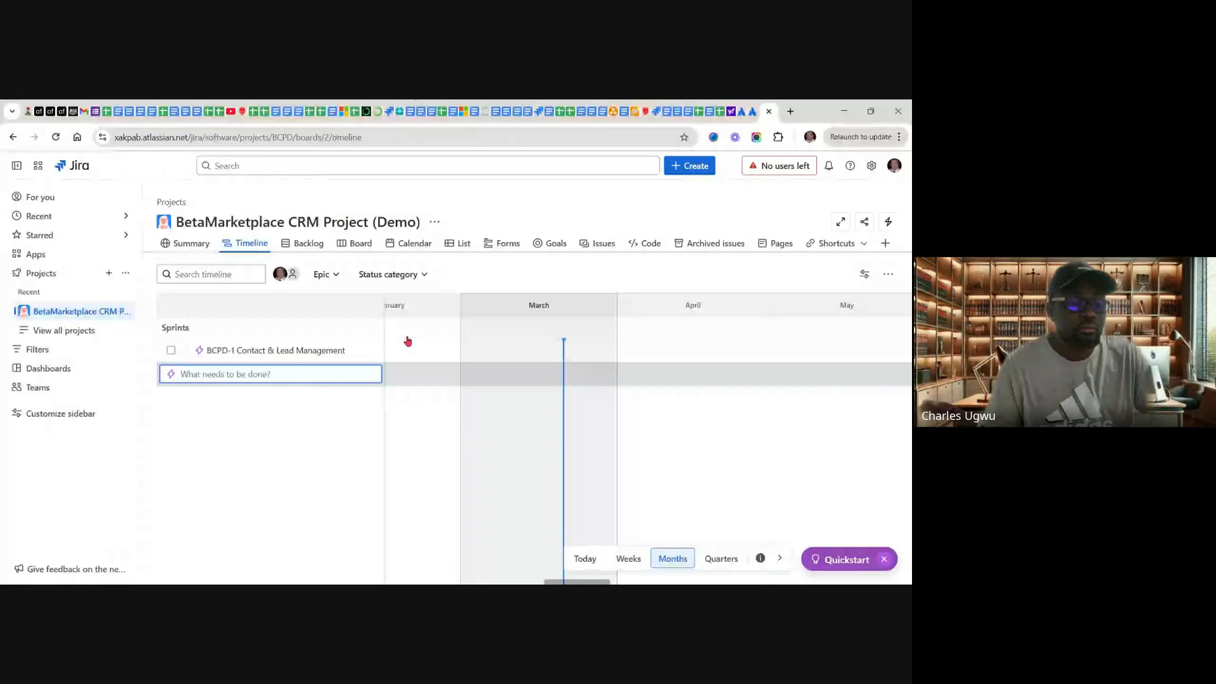
# Step: Open the "Contact & Lead Management" epic's details and rename the epic as "Software Licesing"
pyautogui.click(302, 353)
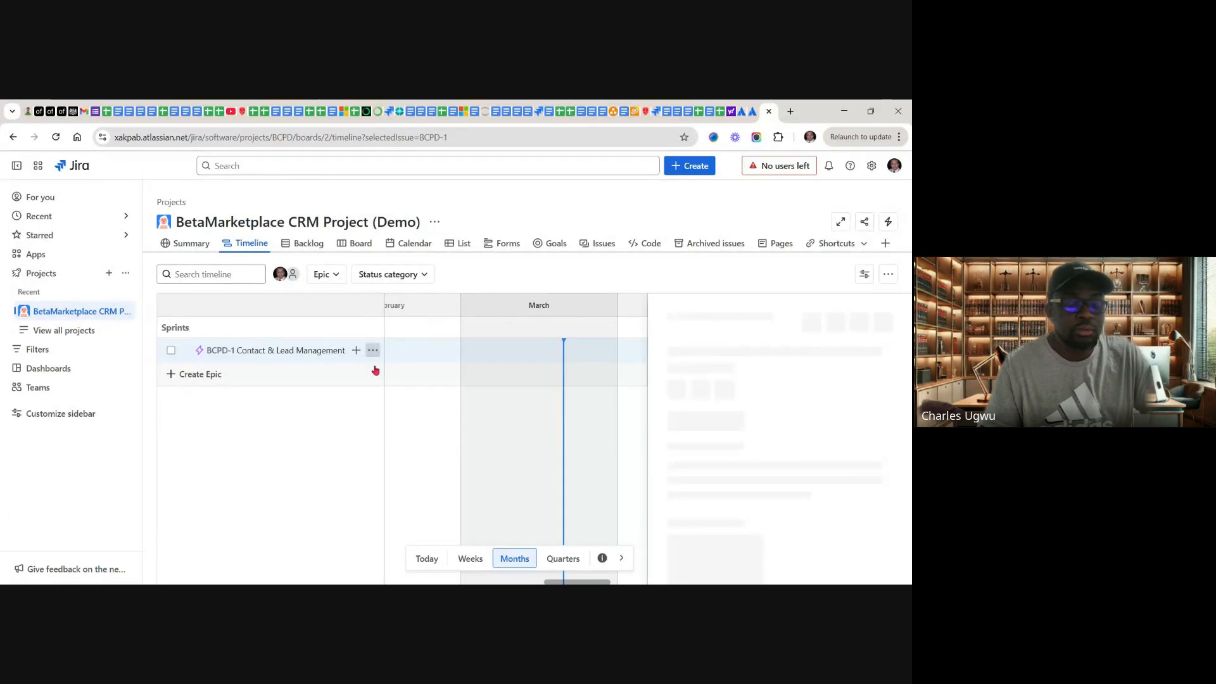
pyautogui.click(373, 350)
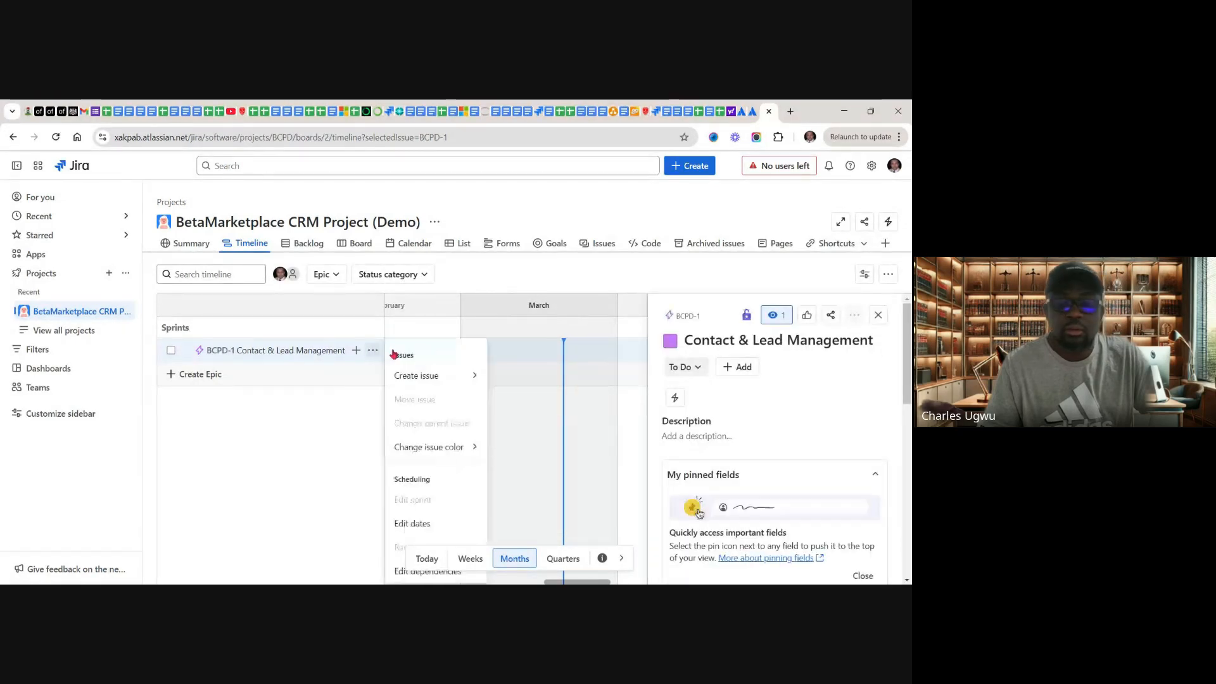
pyautogui.click(872, 341)
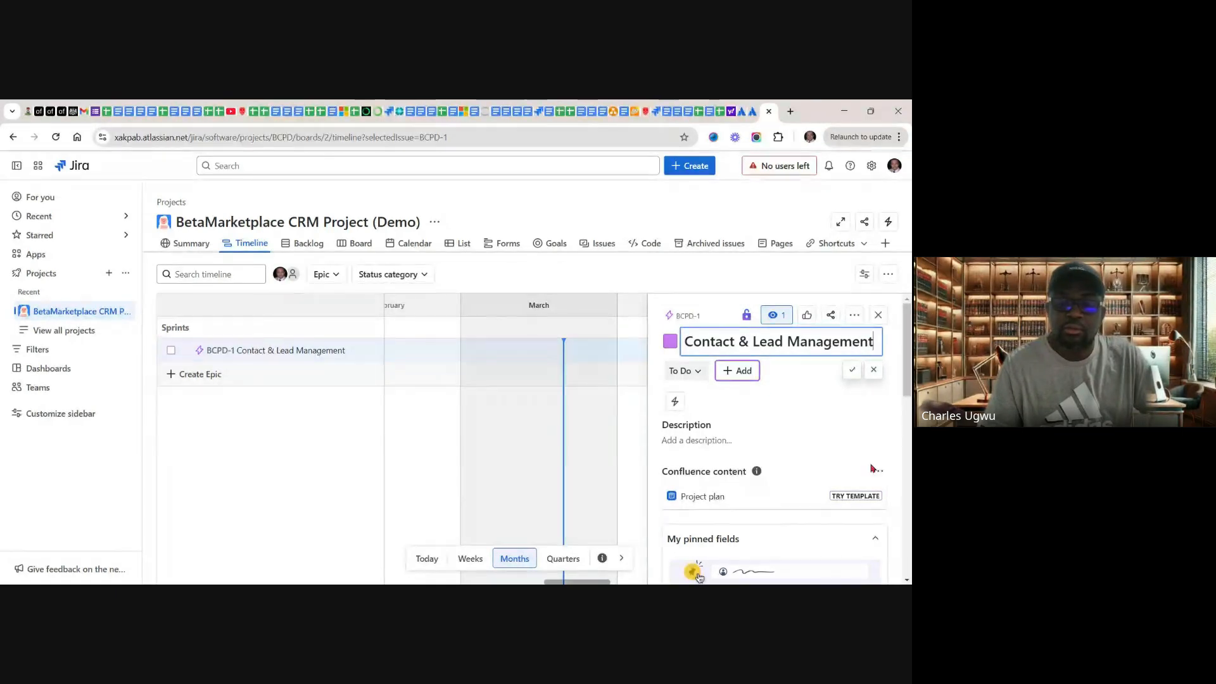
pyautogui.press('BackSpace')
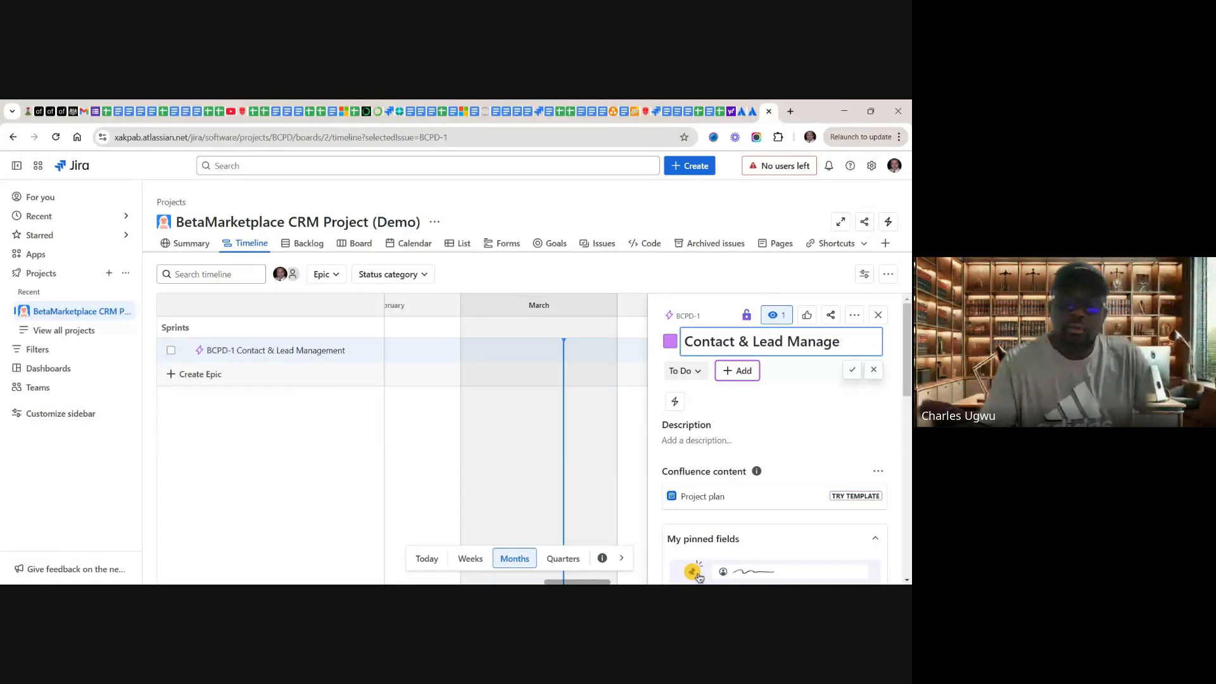
pyautogui.hotkey('ctrl', 'a')
pyautogui.press('BackSpace')
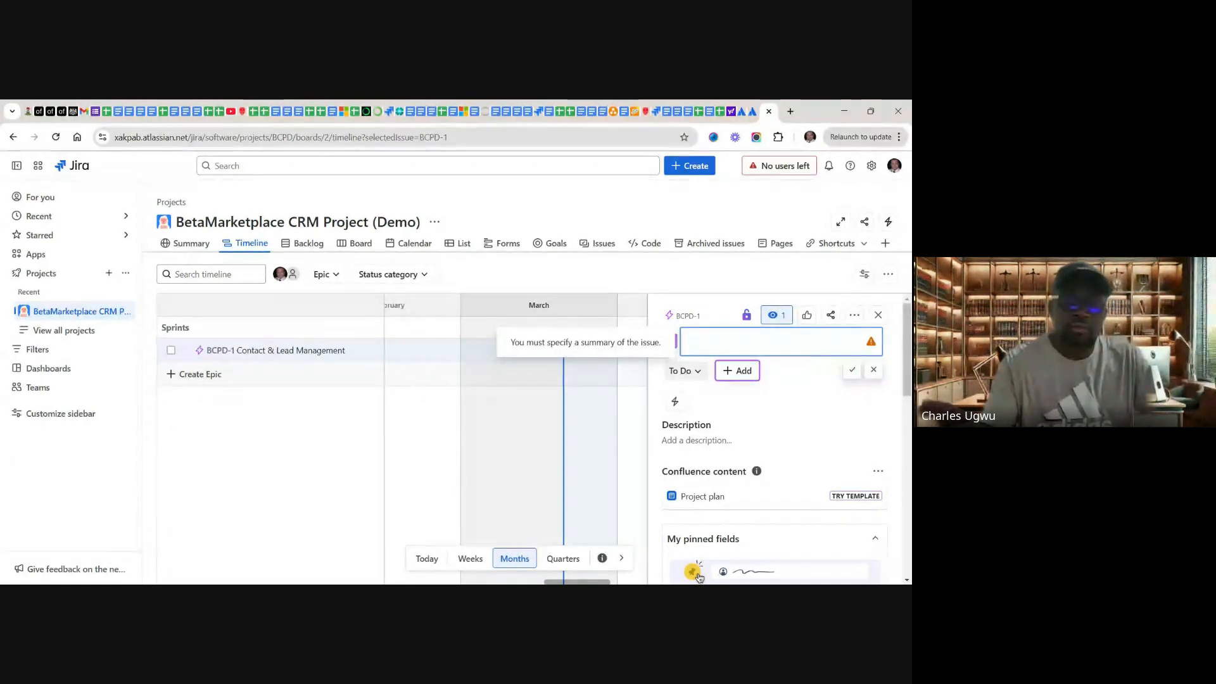
pyautogui.write('Soft')
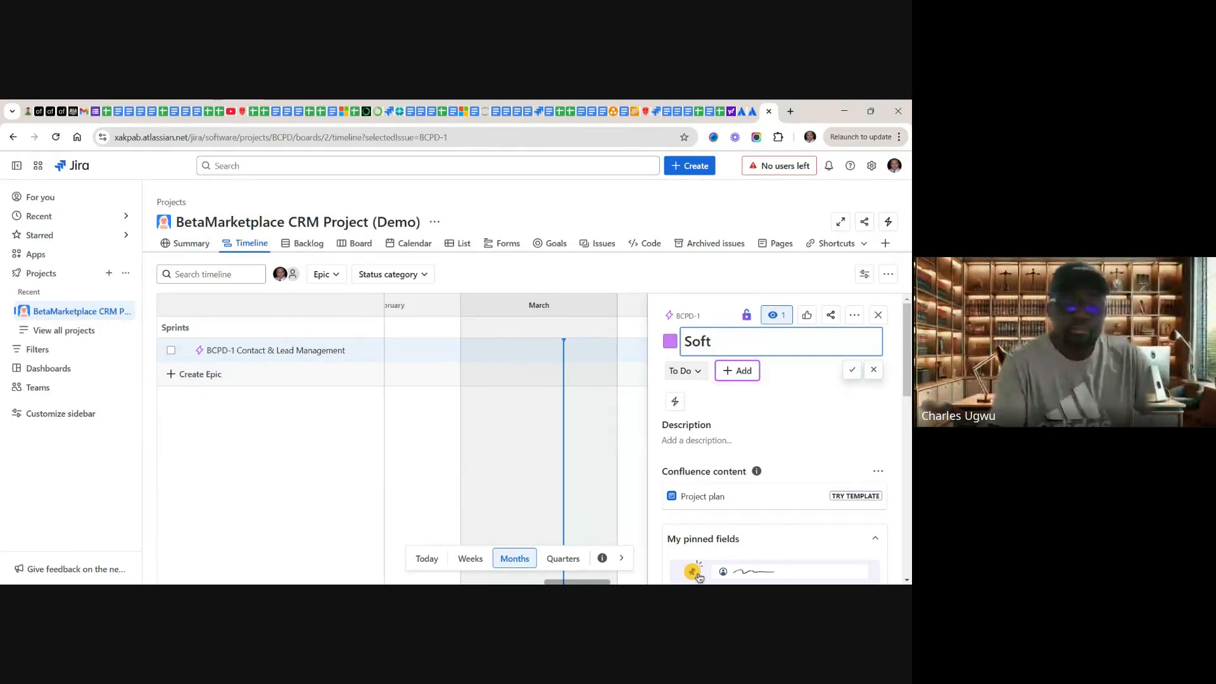
pyautogui.write('wa')
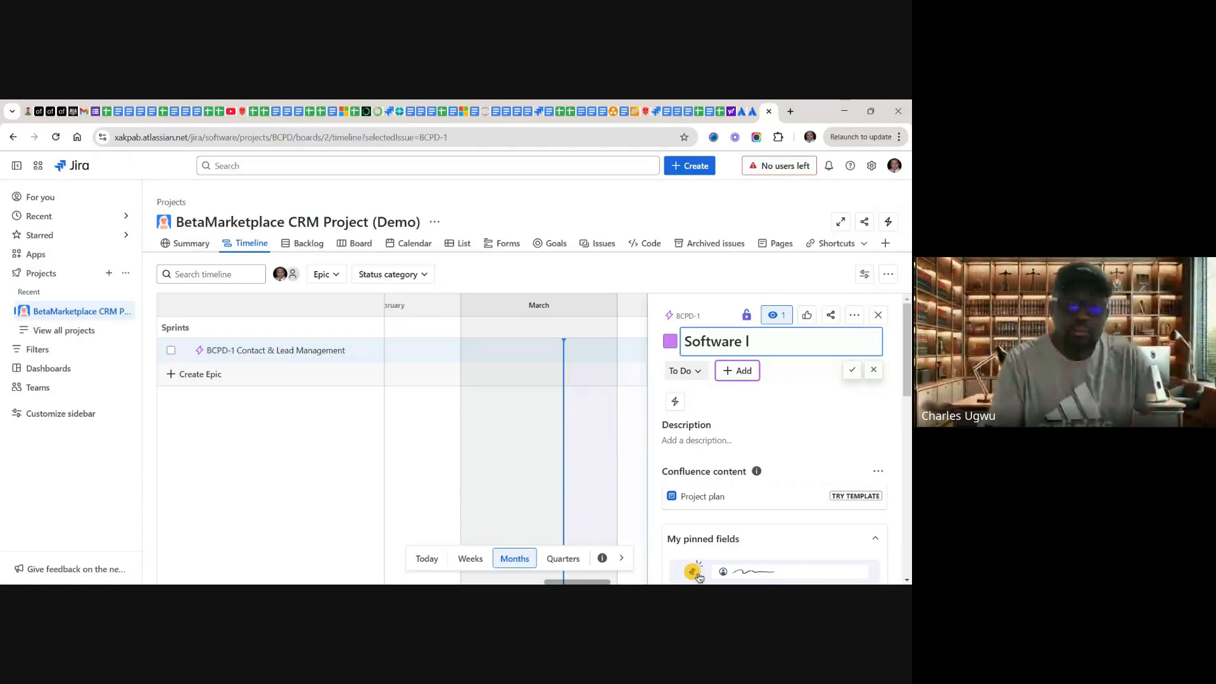
pyautogui.write('re L')
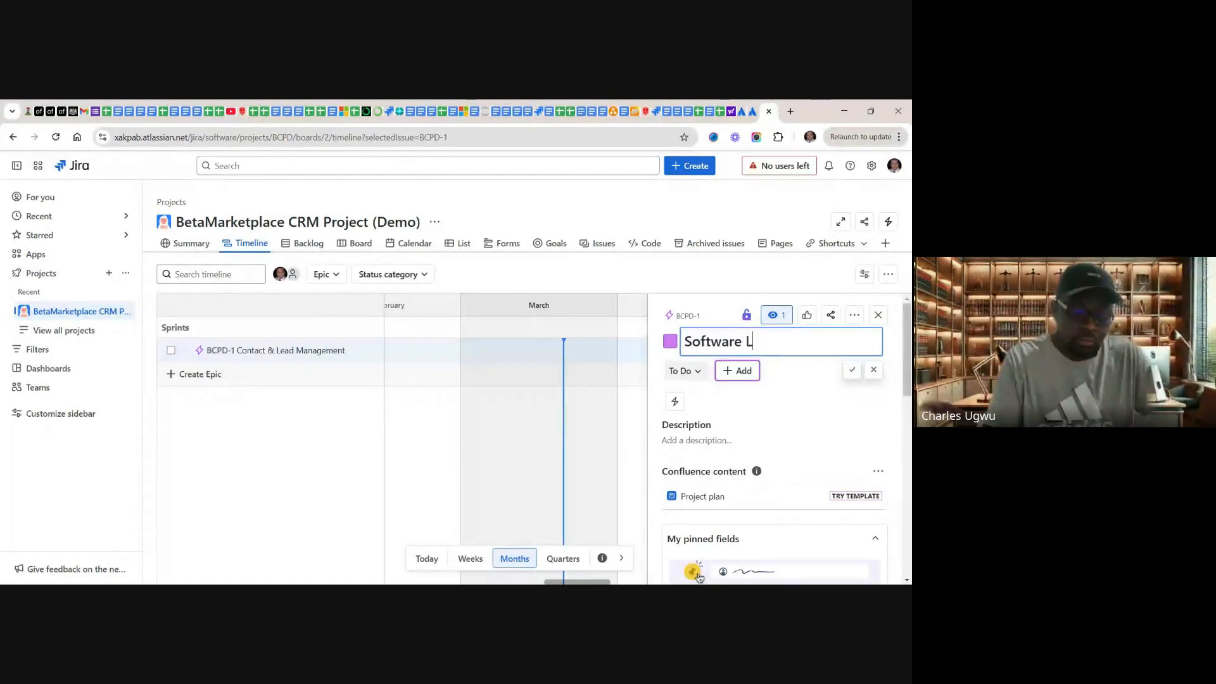
pyautogui.write('ices')
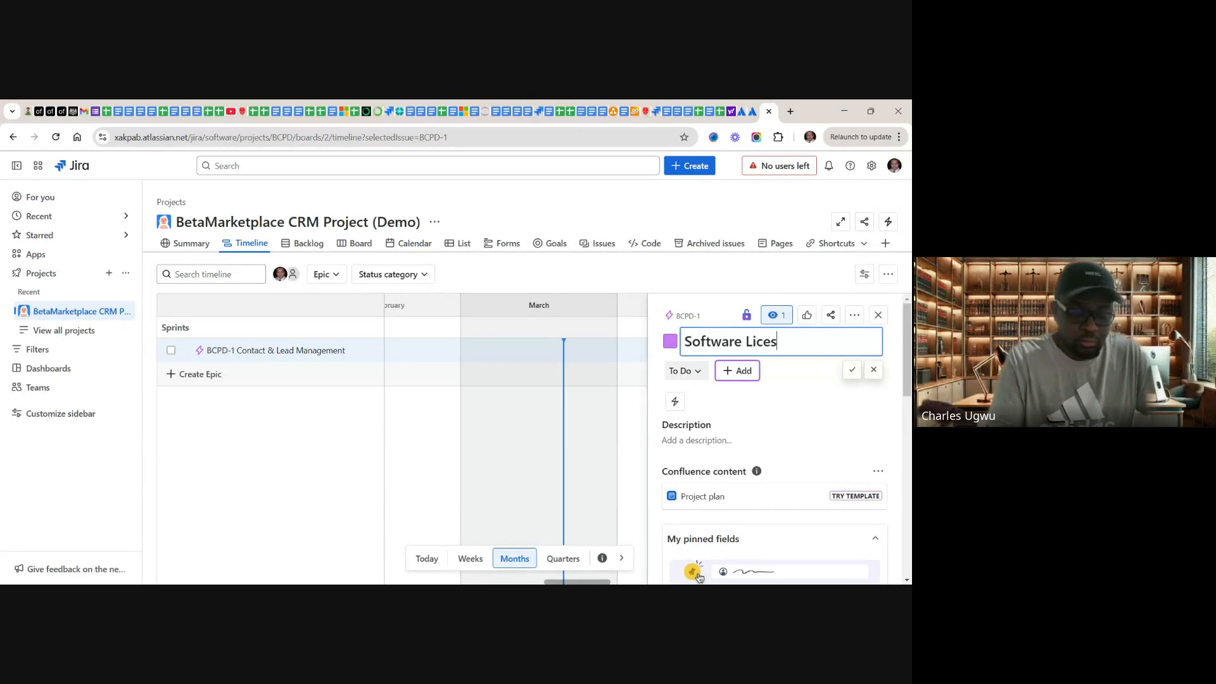
pyautogui.write('ing')
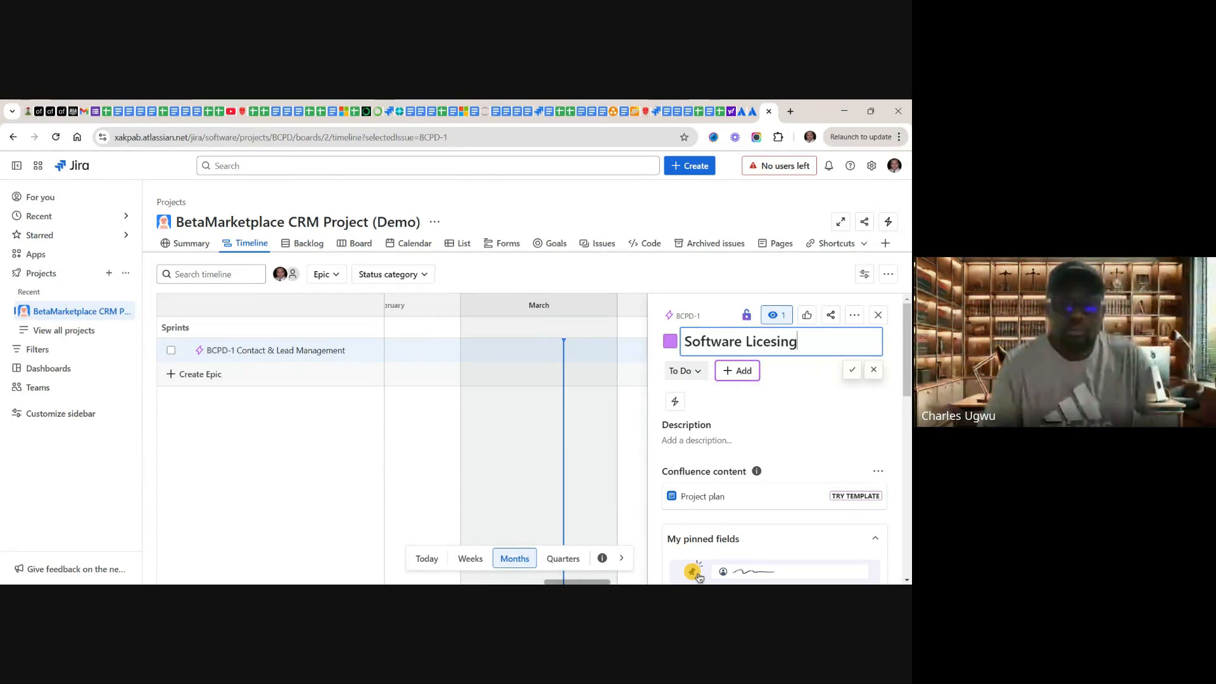
pyautogui.press('Return')
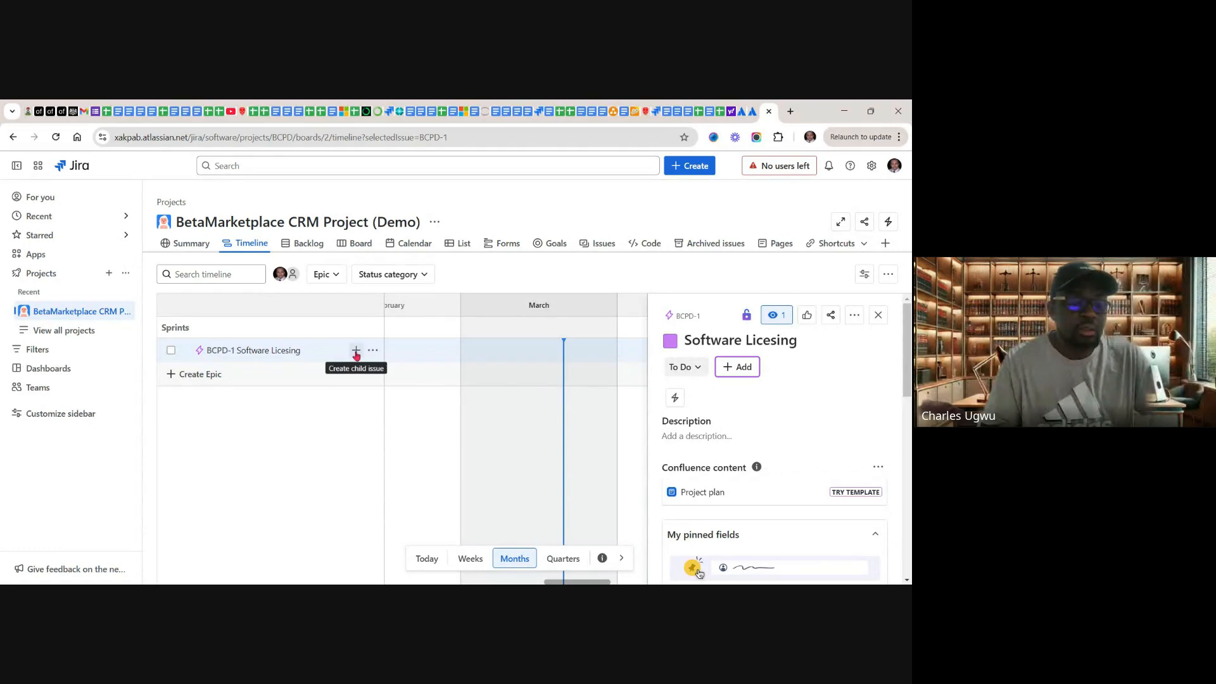
# Step: Add a child issue of type Task under the "Software Licesing" epic, pasting "Software Licensing (Procurement of D365 CRM Sales)" as its summary
pyautogui.click(355, 351)
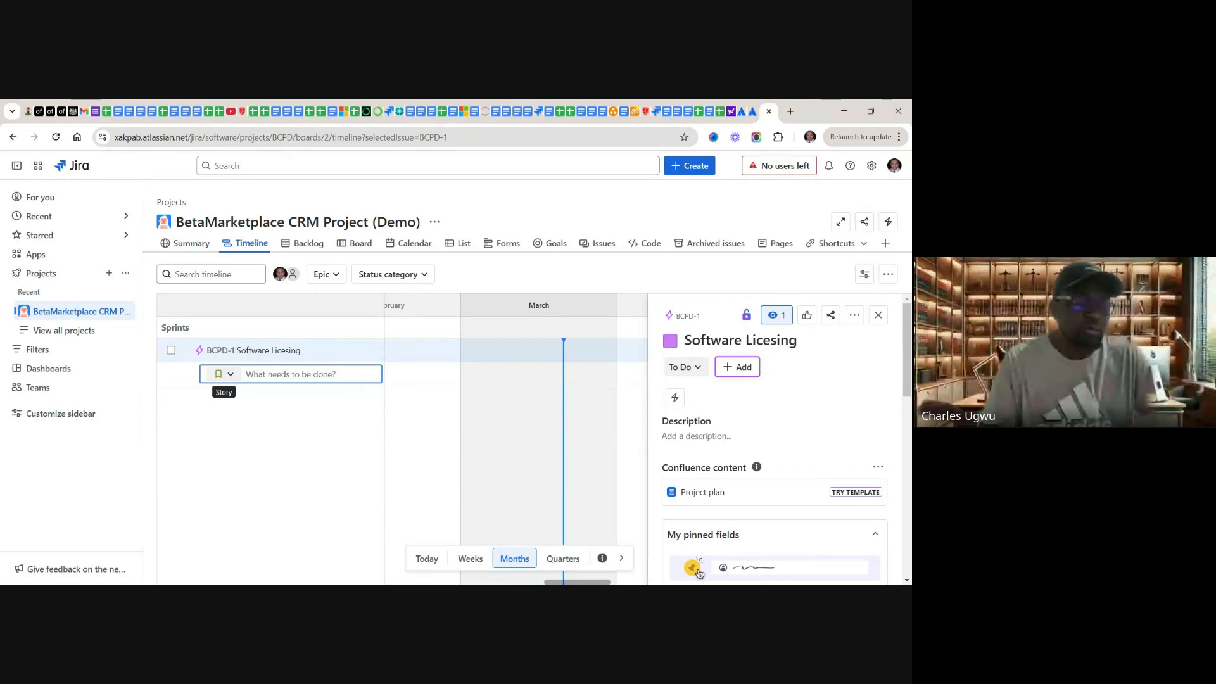
pyautogui.click(229, 375)
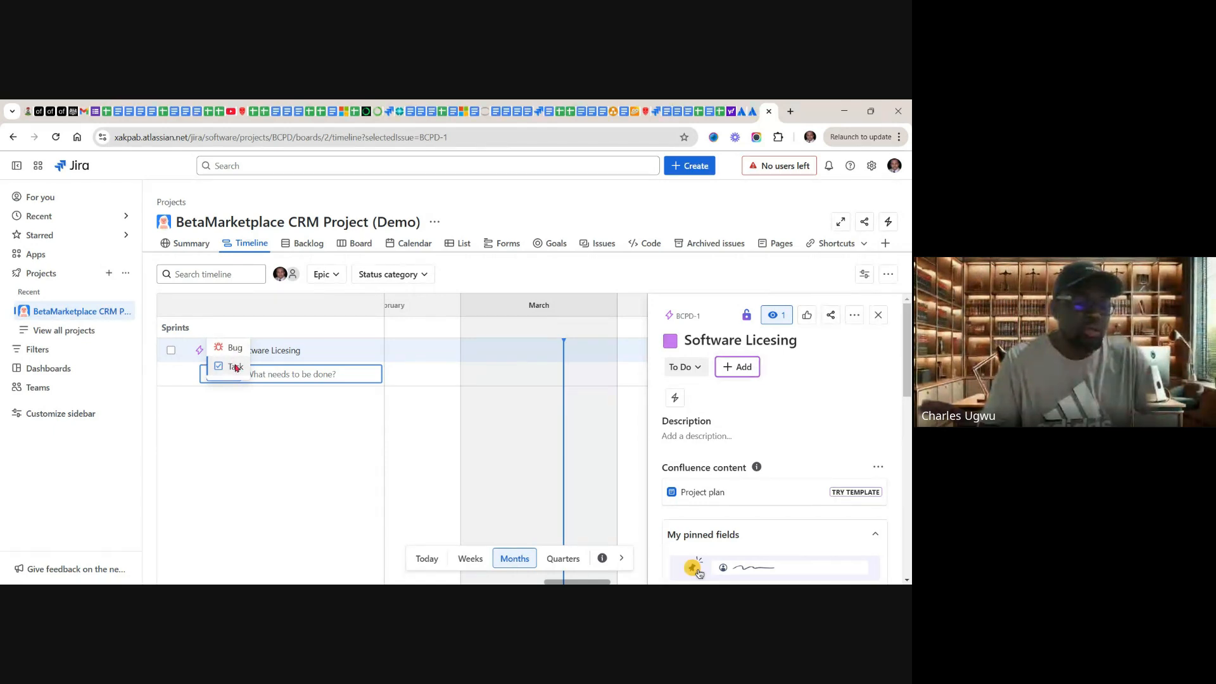
pyautogui.click(235, 368)
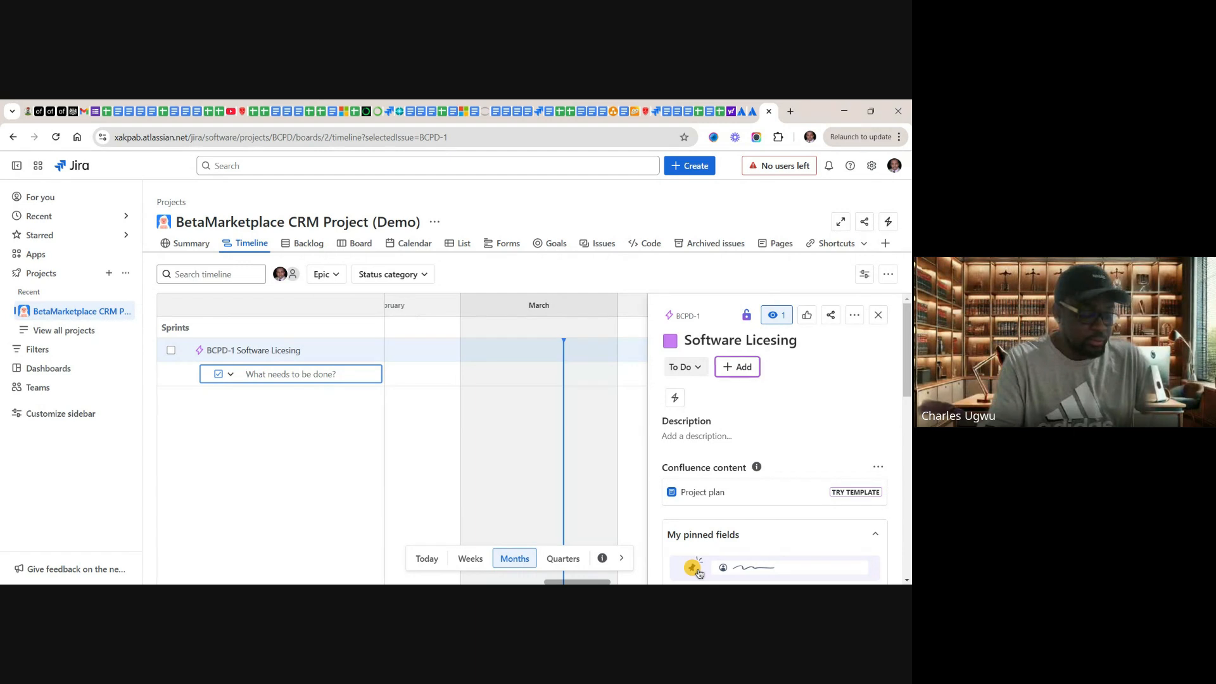
pyautogui.hotkey('ctrl', 'v')
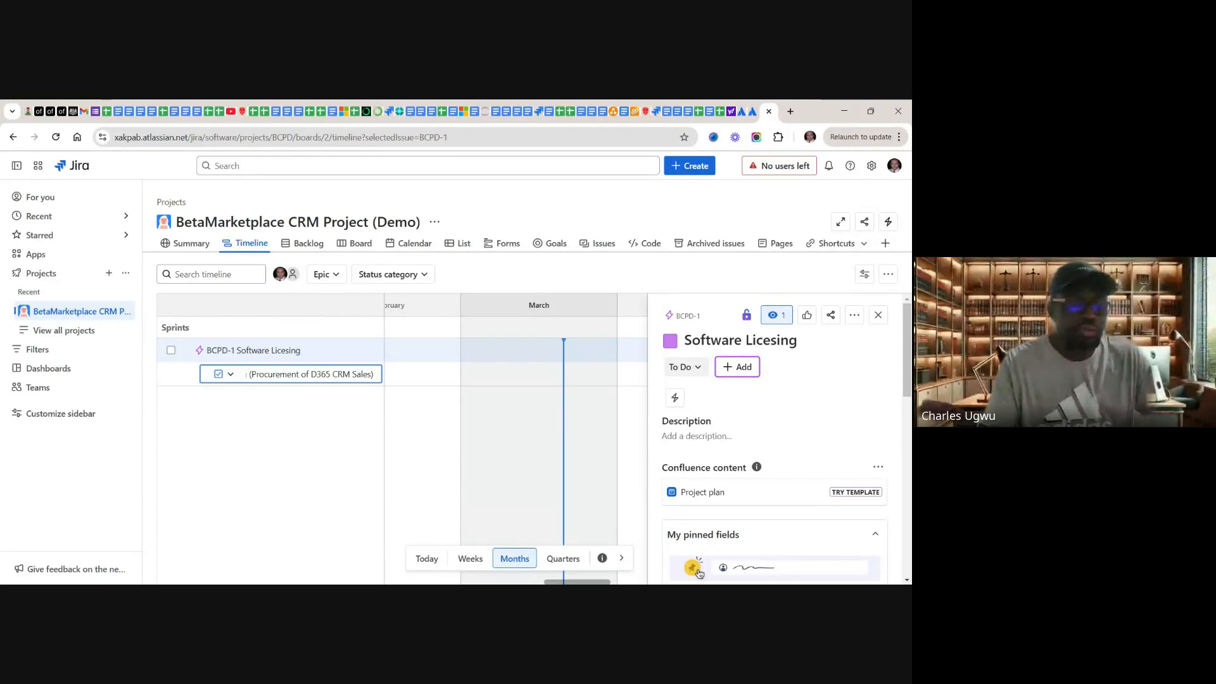
pyautogui.press('Return')
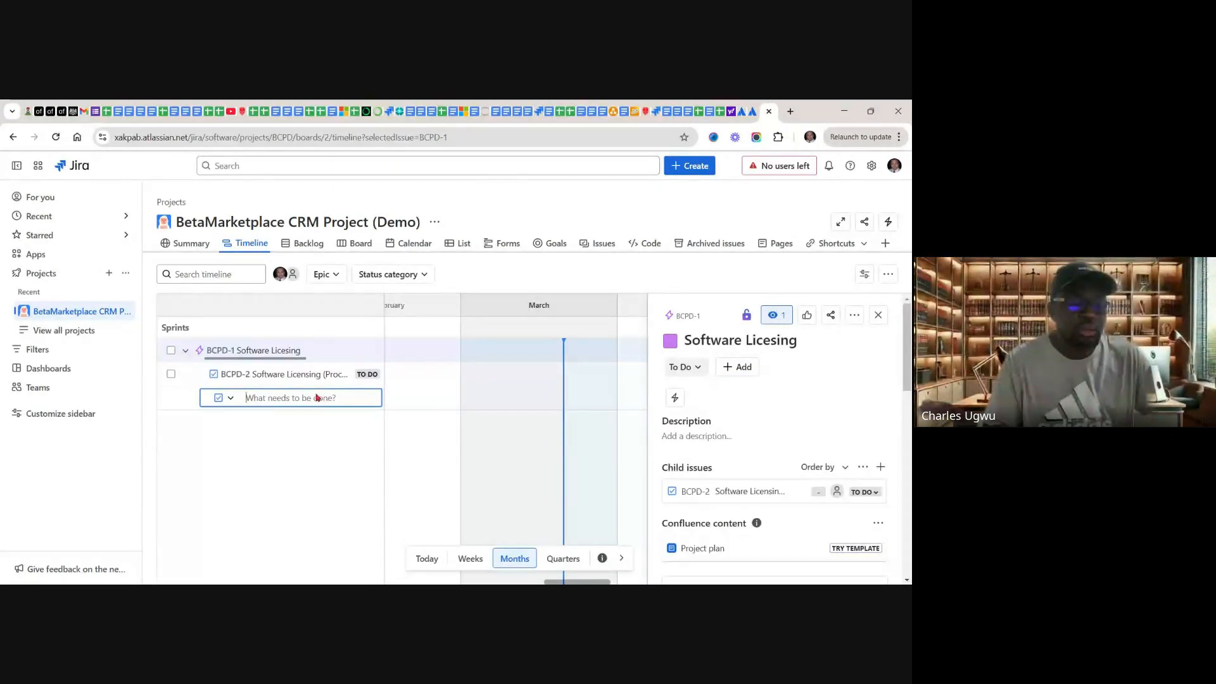
pyautogui.click(218, 431)
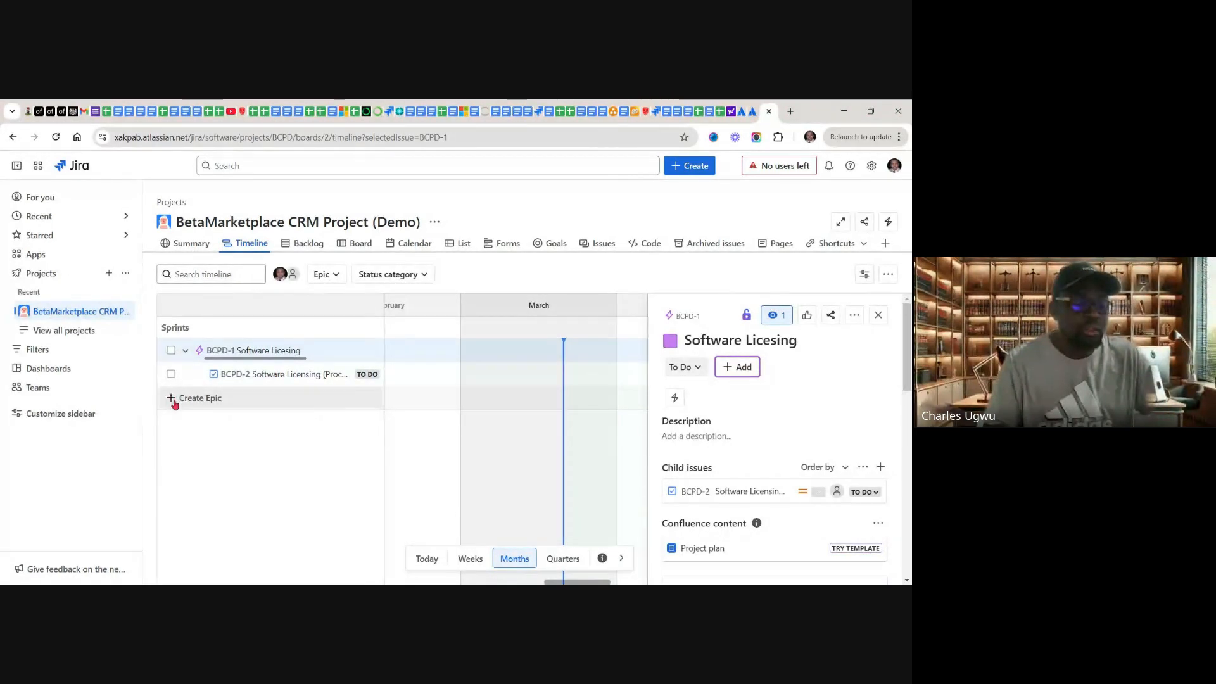
# Step: Create a second epic named "Contact & Lead Management" on the project's Timeline, below the "Software Licesing" epic
pyautogui.click(197, 400)
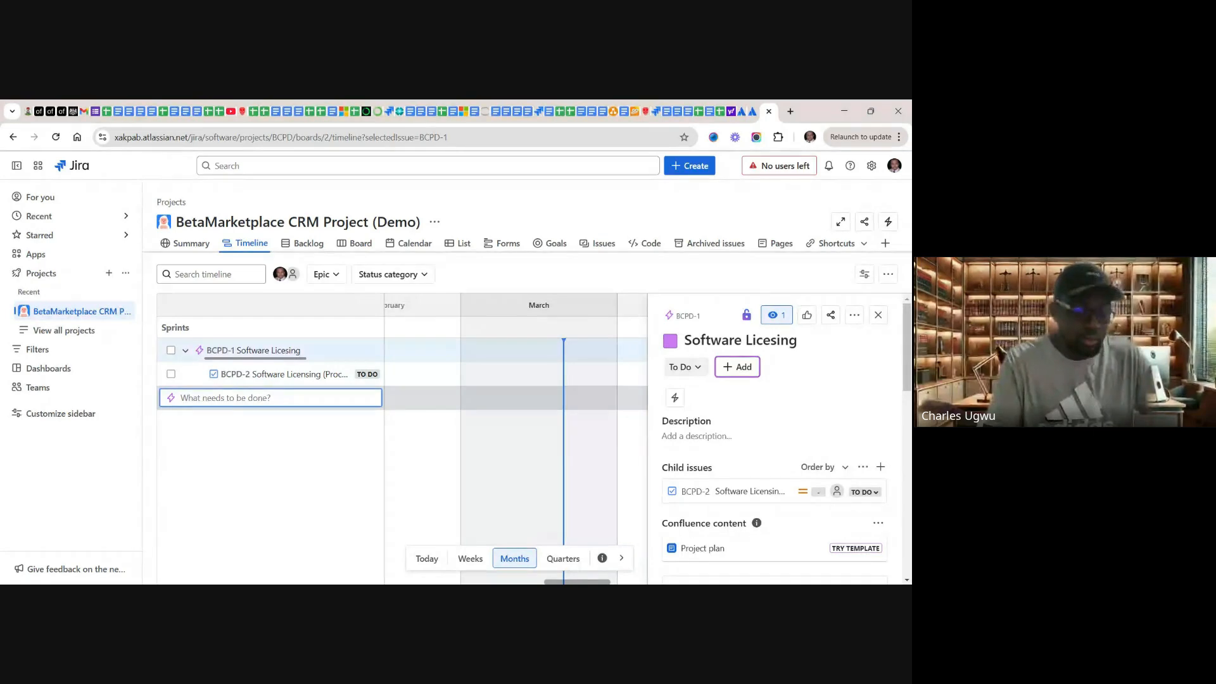
pyautogui.write('Co')
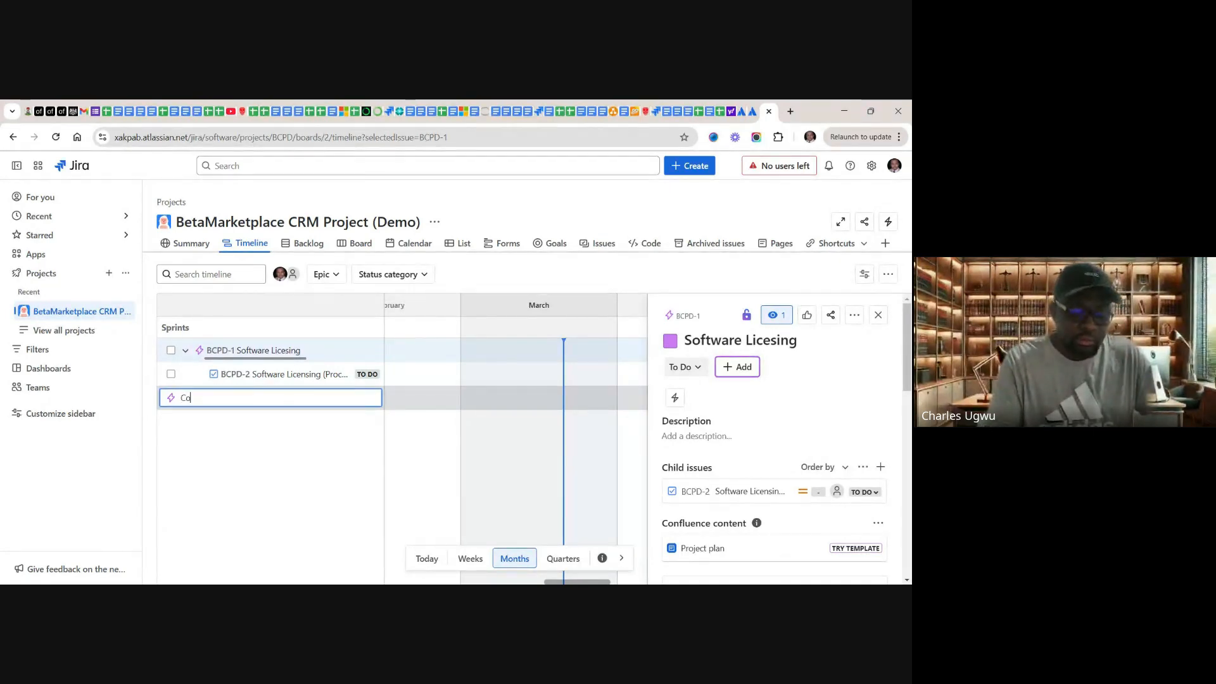
pyautogui.write('ntact')
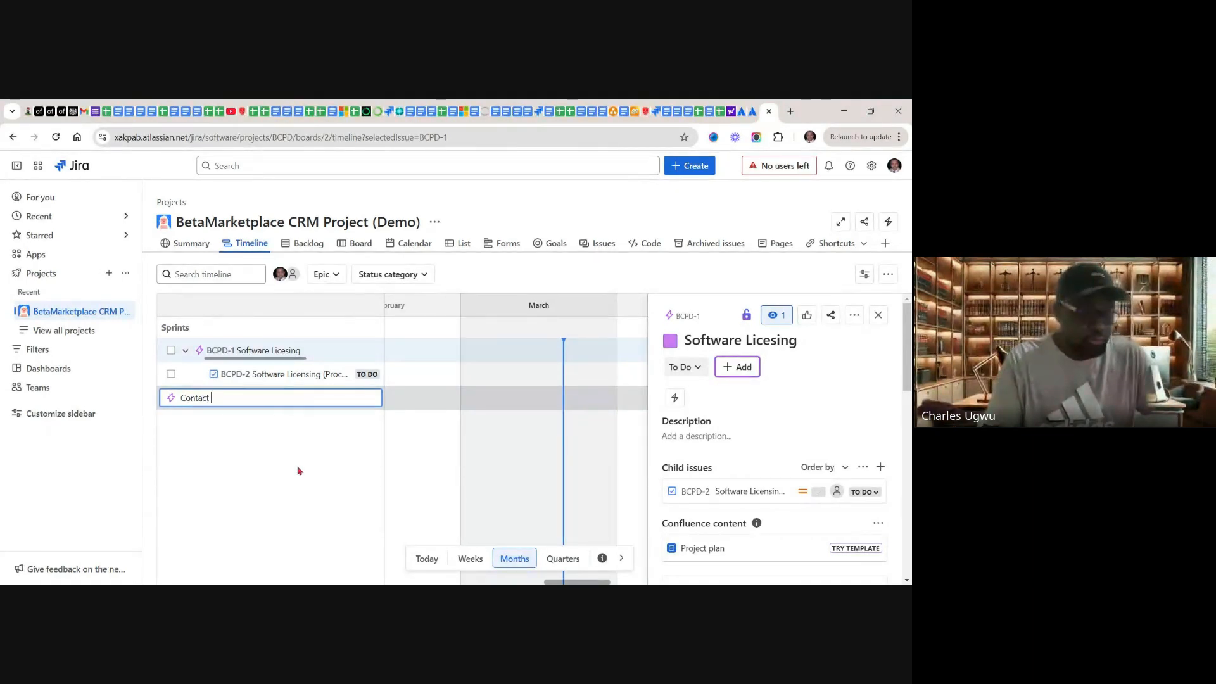
pyautogui.write(' &')
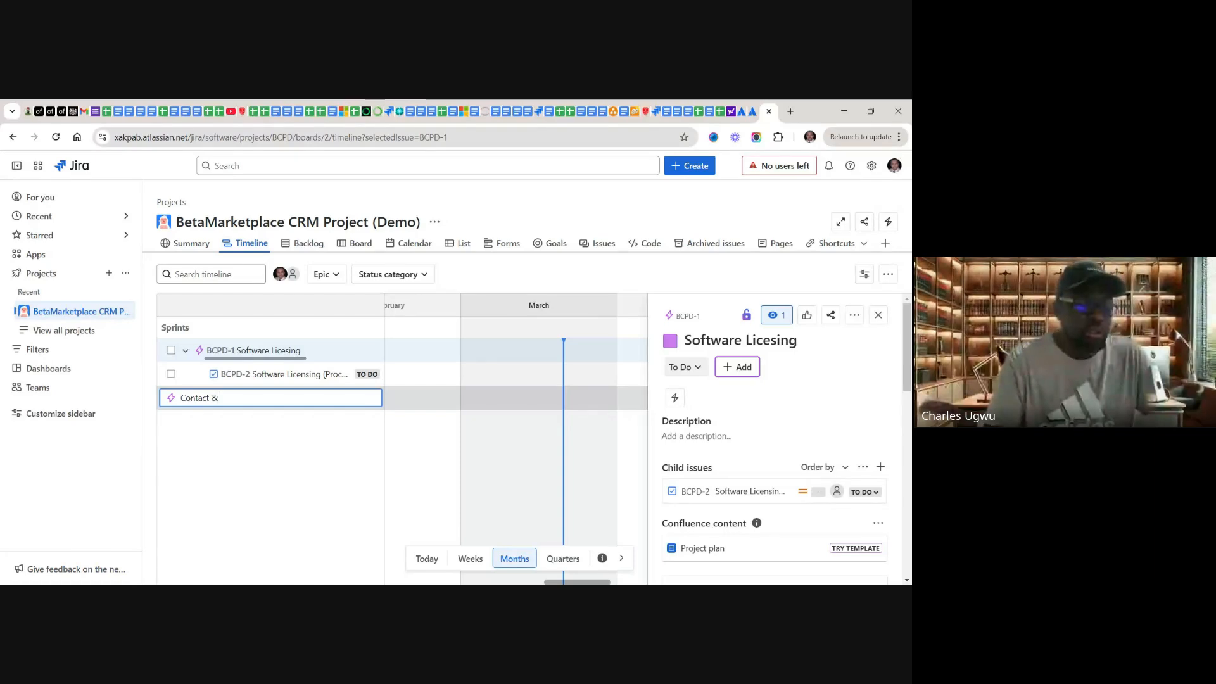
pyautogui.write(' Le')
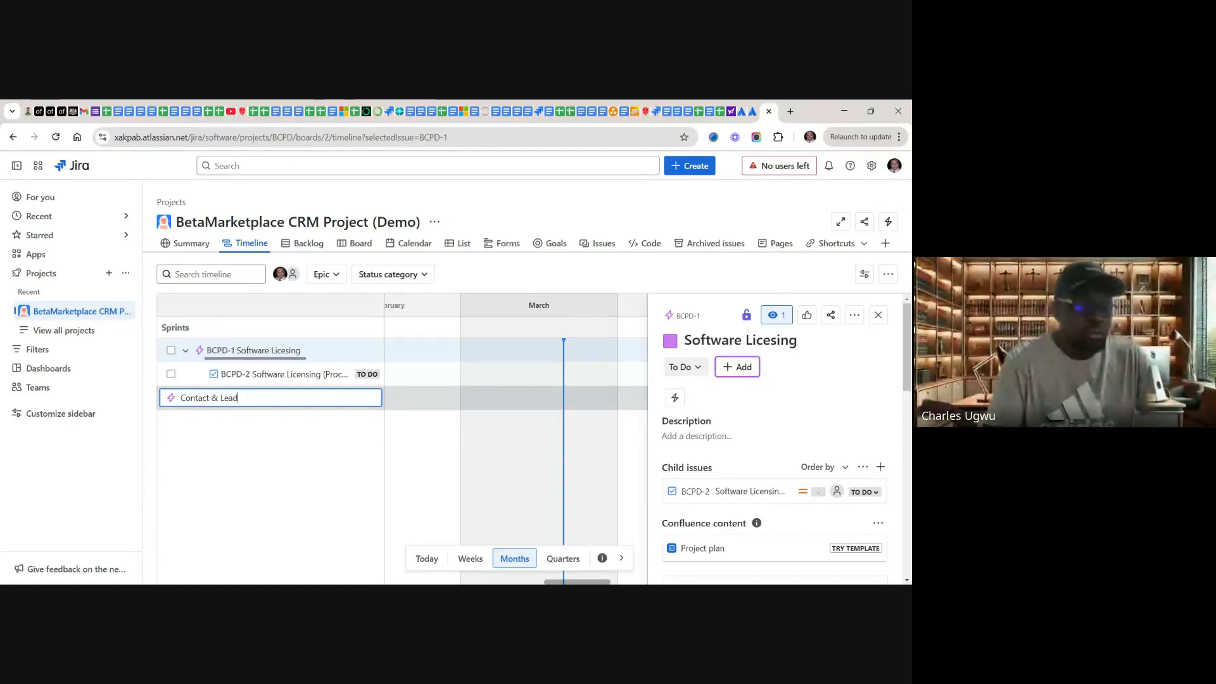
pyautogui.write('ad')
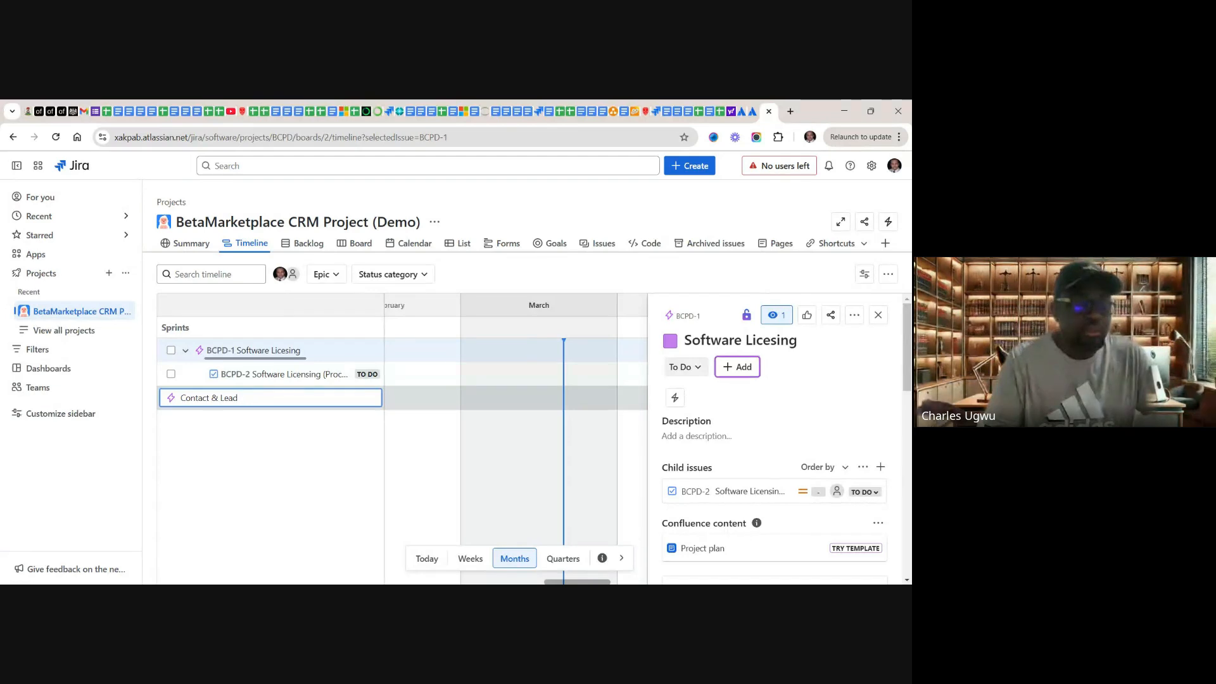
pyautogui.write(' Mana')
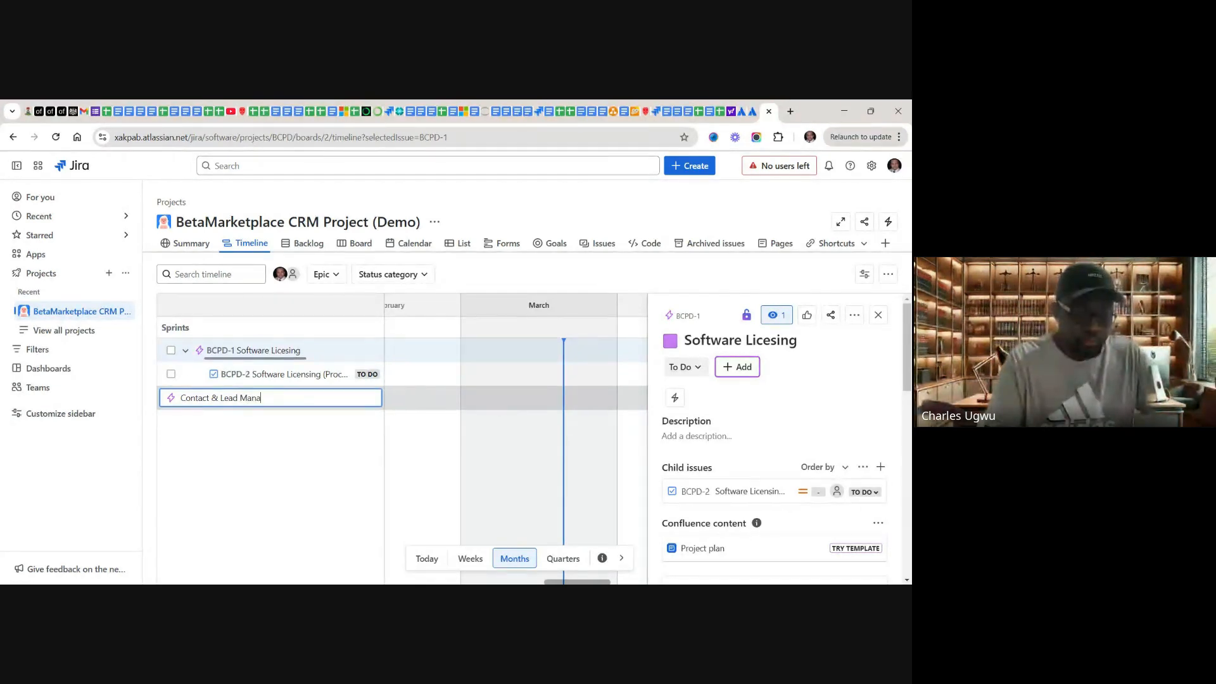
pyautogui.write('ge')
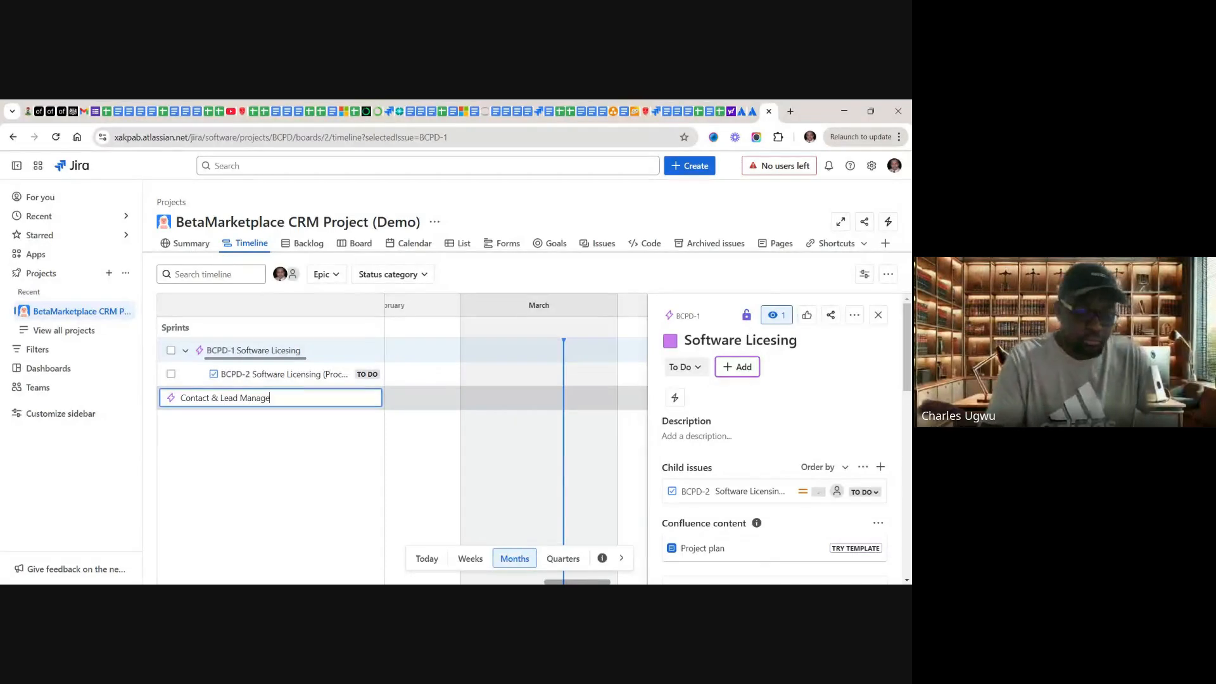
pyautogui.write('ment')
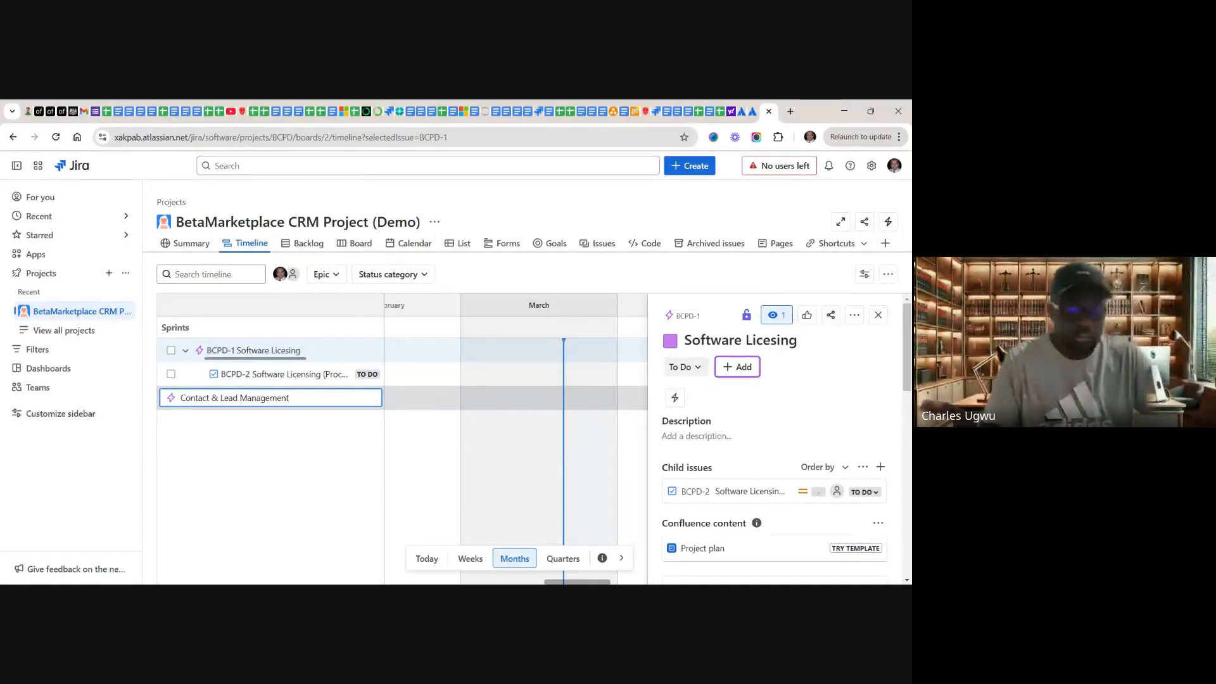
pyautogui.press('Return')
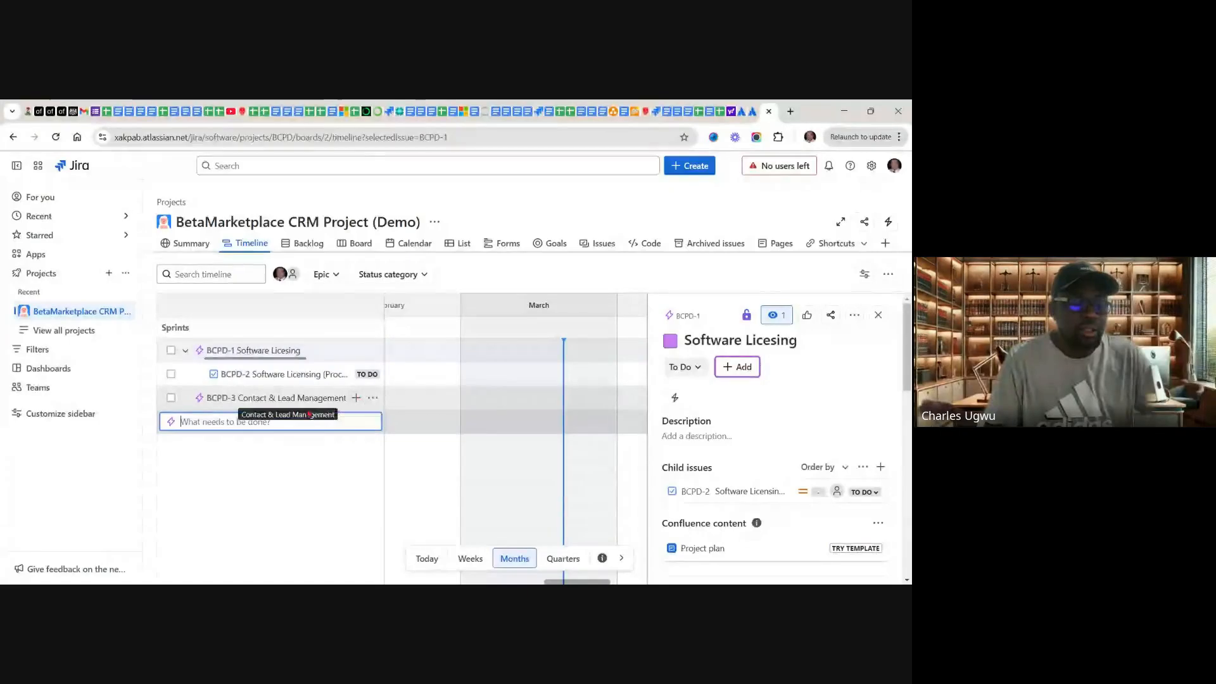
# Step: Switch to the Google Sheets backlog, copy "I want to be able to create a new lead" from cell C4, and return to the Jira timeline
pyautogui.click(720, 113)
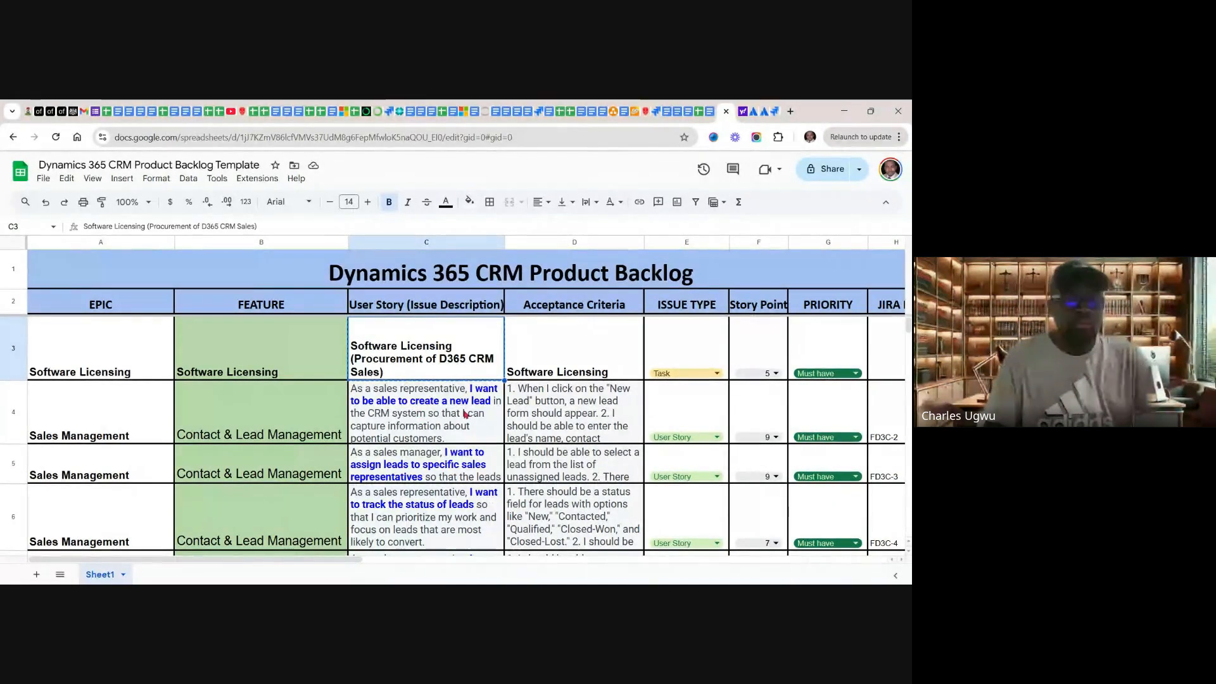
pyautogui.click(466, 413)
pyautogui.doubleClick(465, 414)
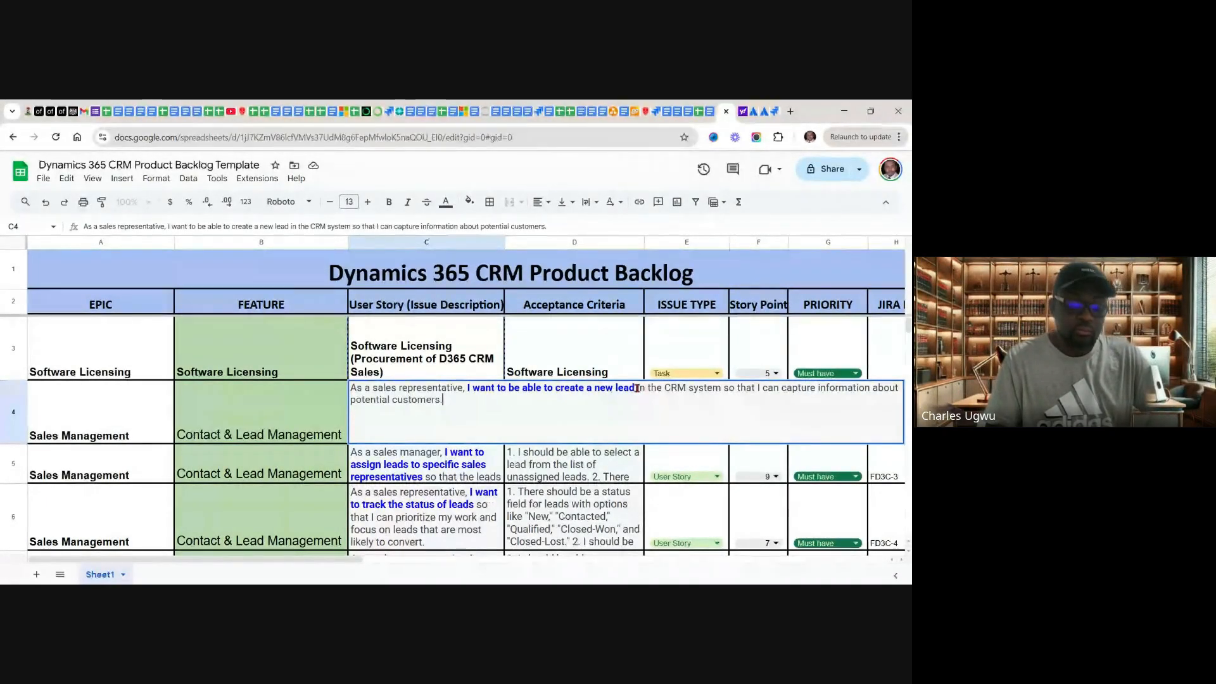
pyautogui.moveTo(637, 387); pyautogui.dragTo(470, 385)
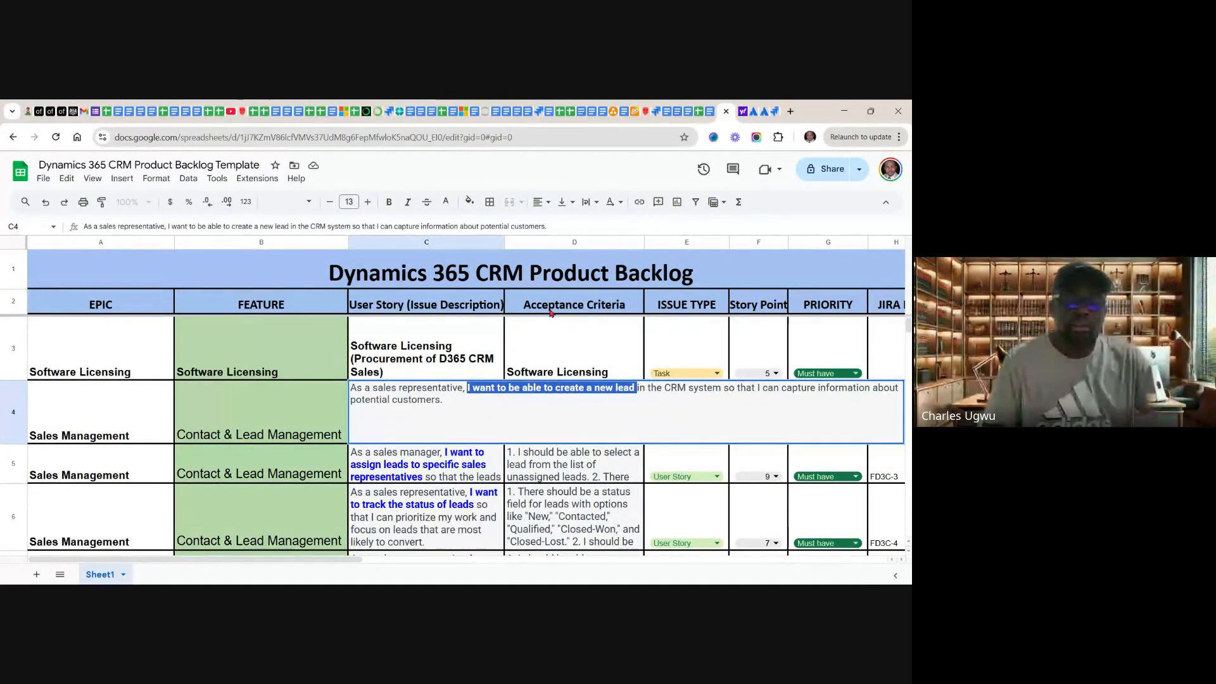
pyautogui.click(781, 114)
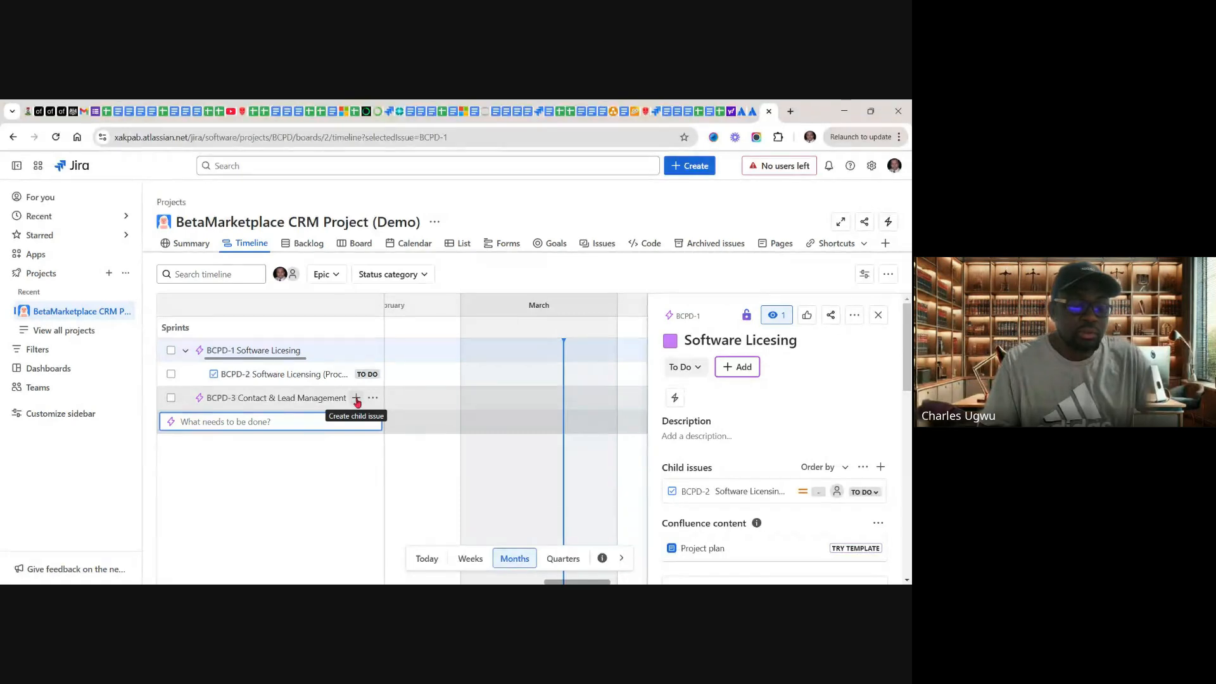
# Step: Add a child issue of type Story under the "Contact & Lead Management" epic, pasting "I want to be able to create a new lead" as its summary
pyautogui.click(356, 398)
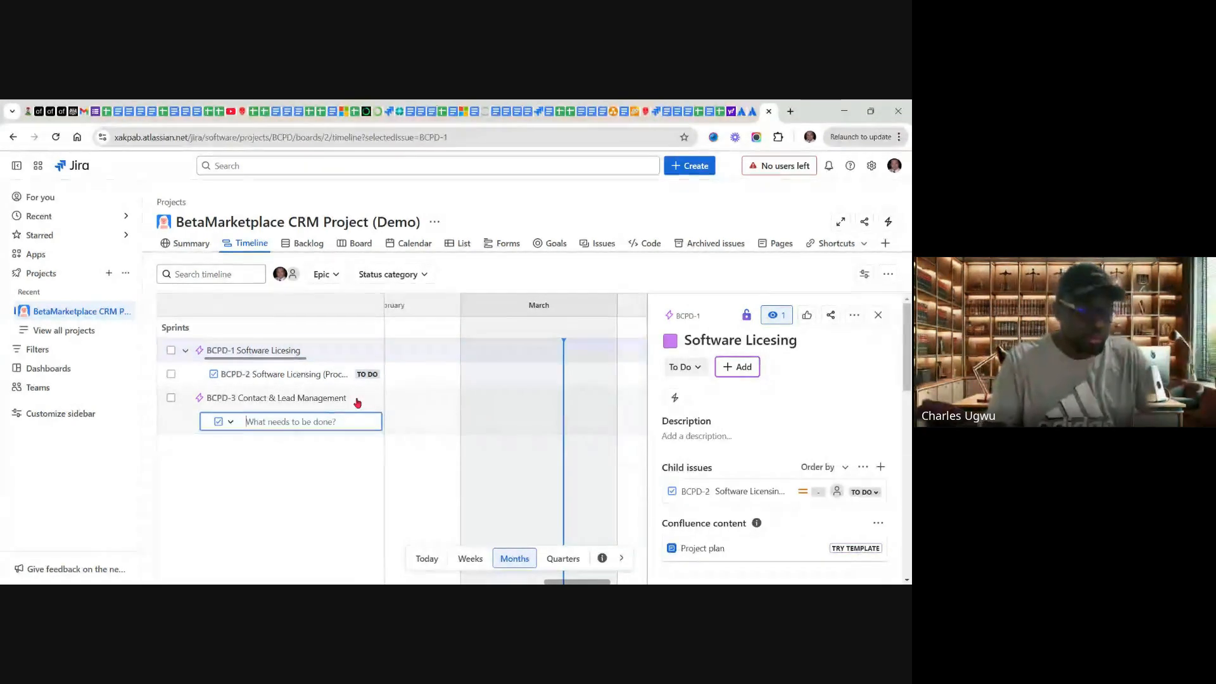
pyautogui.click(229, 423)
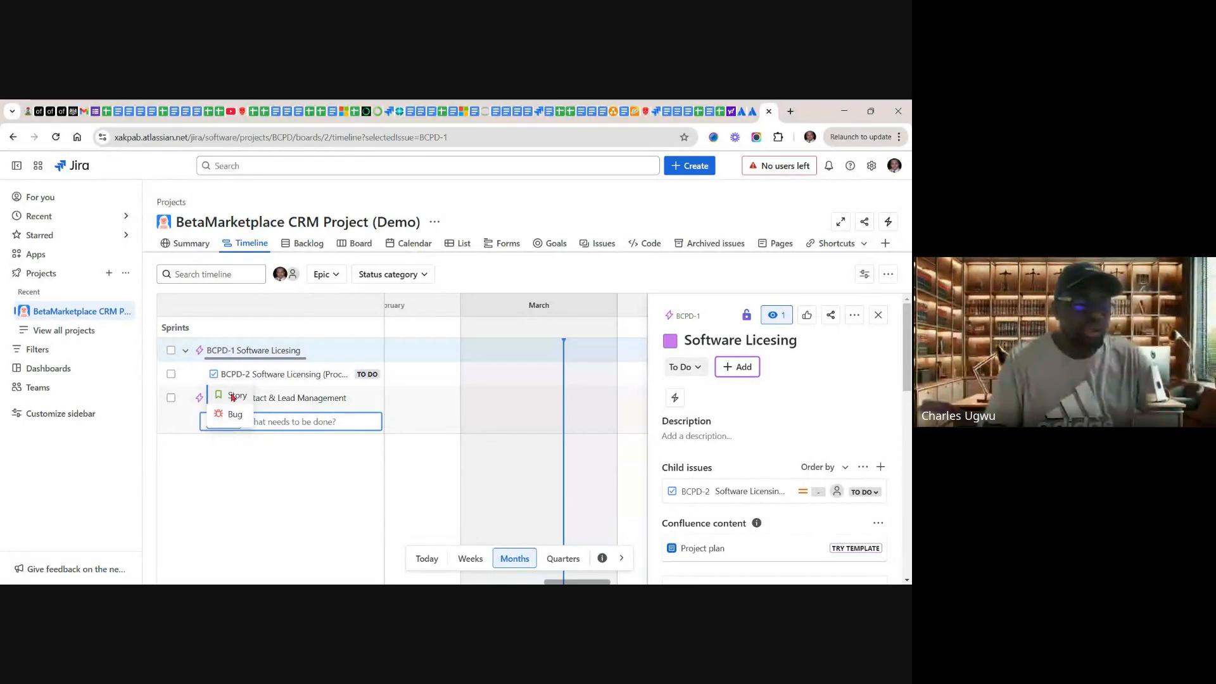
pyautogui.click(233, 396)
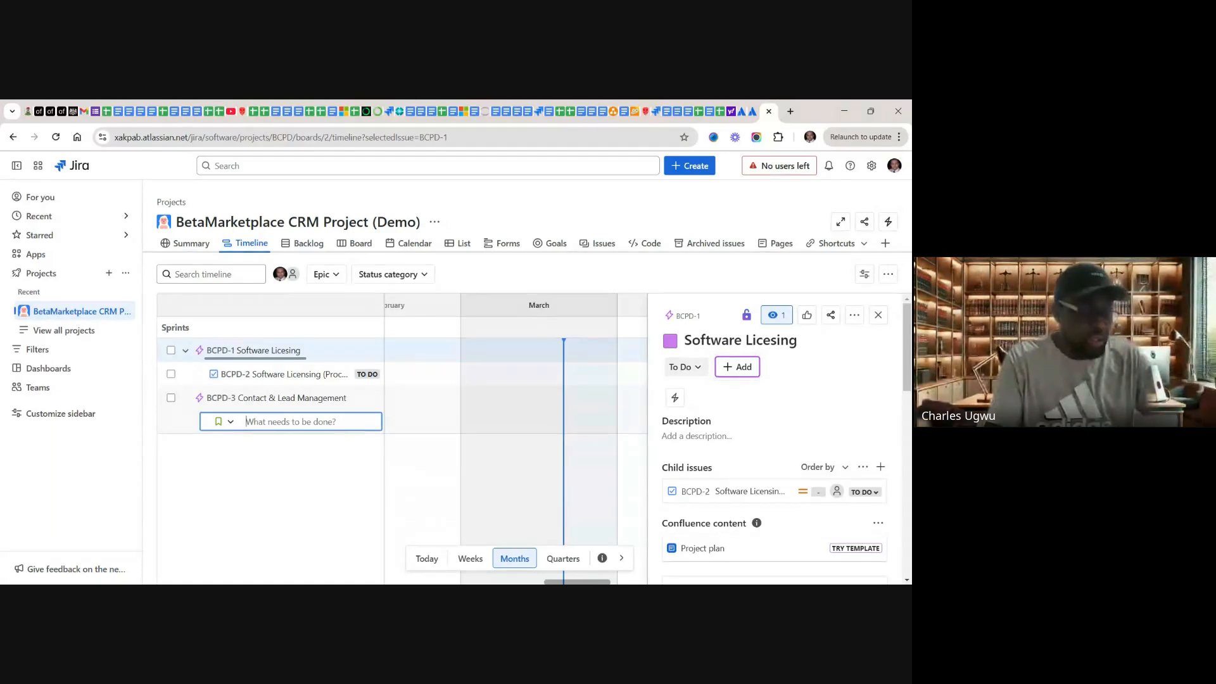
pyautogui.hotkey('ctrl', 'v')
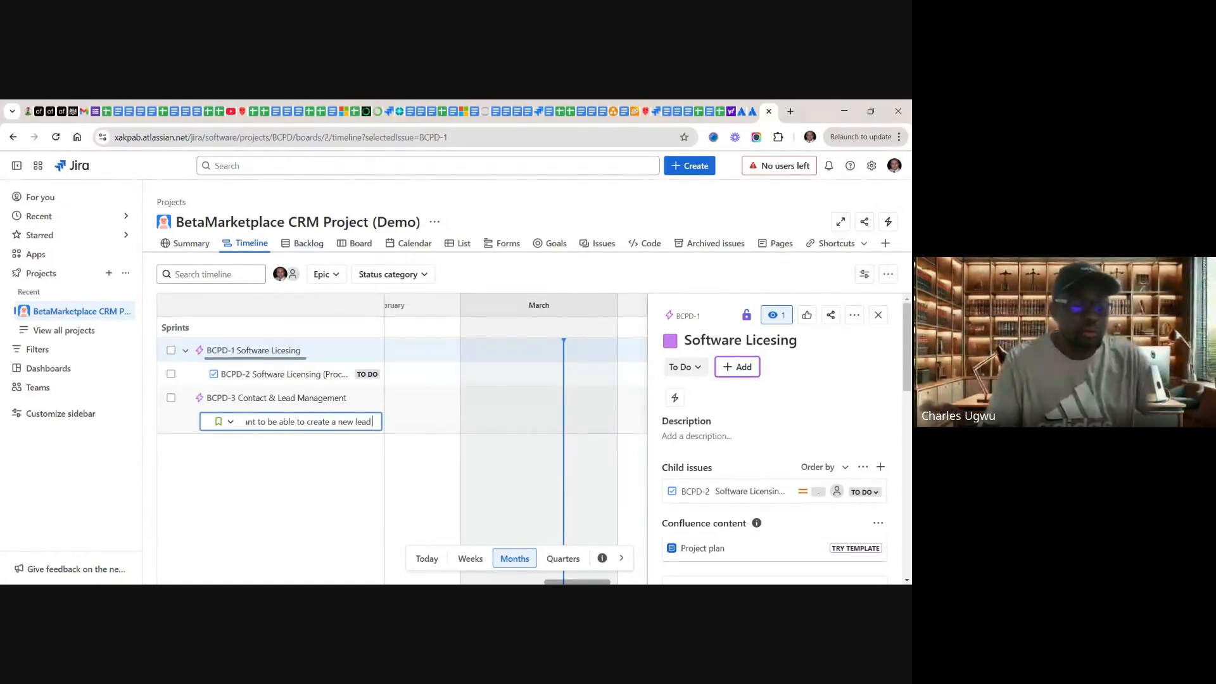
pyautogui.press('Return')
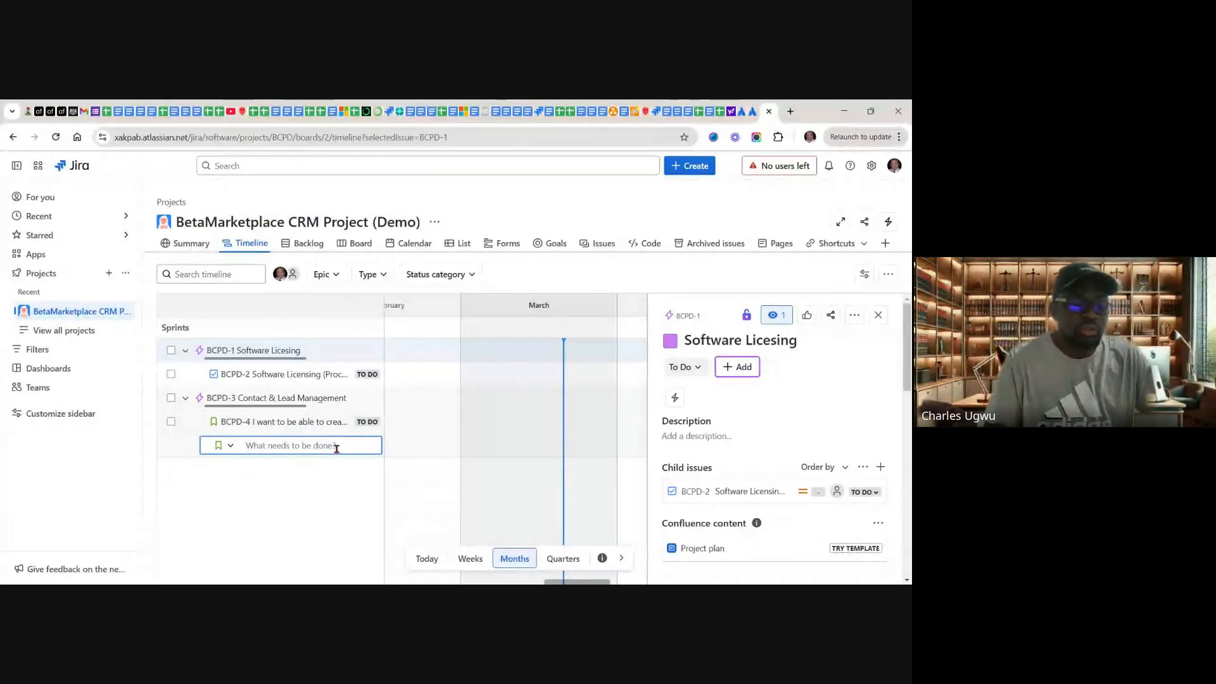
# Step: Copy "I want to assign leads to specific sales representatives" from Google Sheets cell C5 and add it in Jira as a Story under "Contact & Lead Management"
pyautogui.click(720, 114)
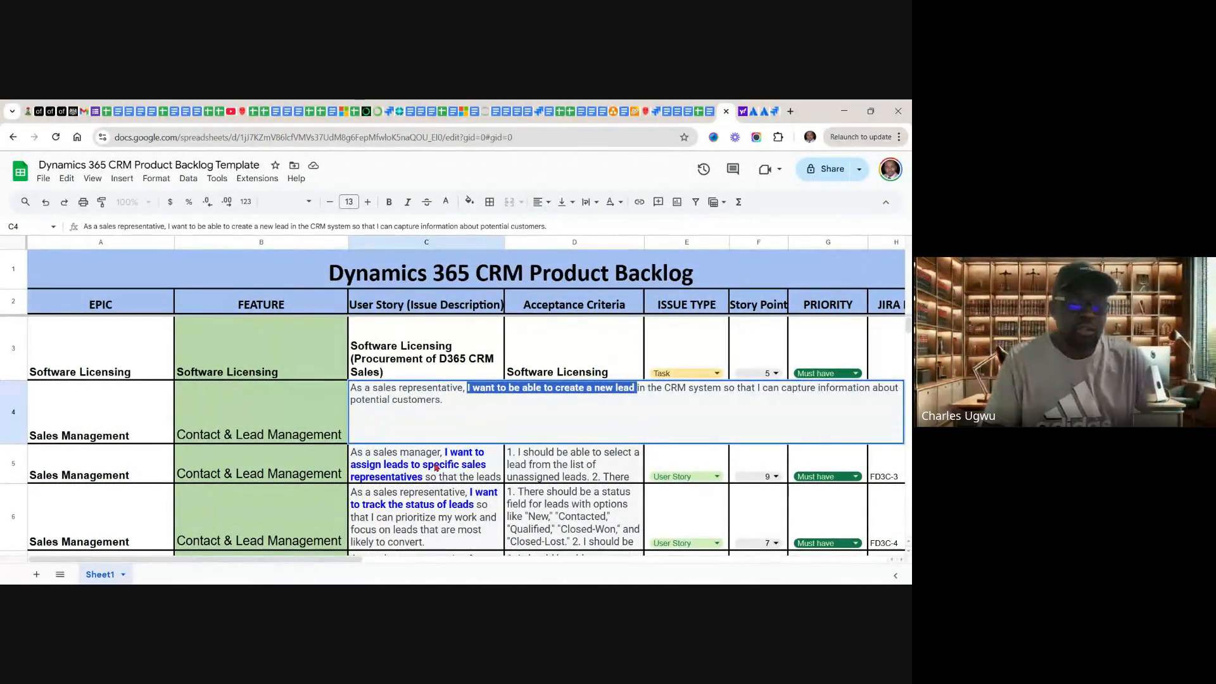
pyautogui.click(435, 468)
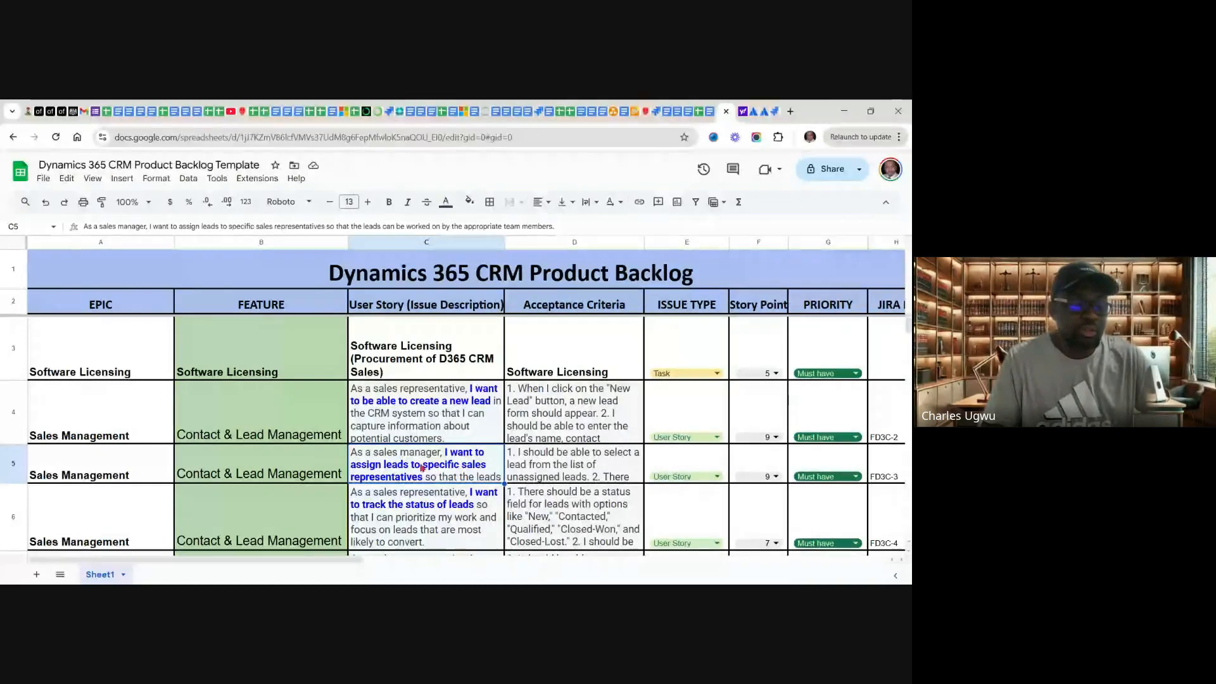
pyautogui.doubleClick(422, 467)
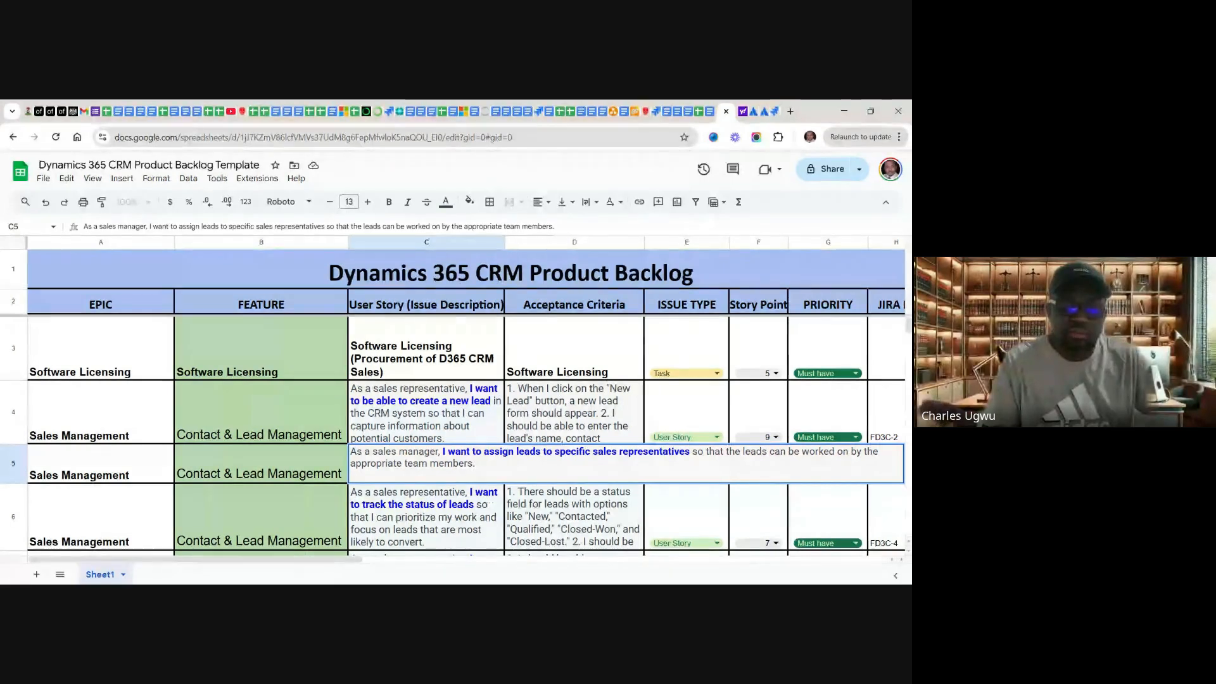
pyautogui.moveTo(693, 452); pyautogui.dragTo(441, 452)
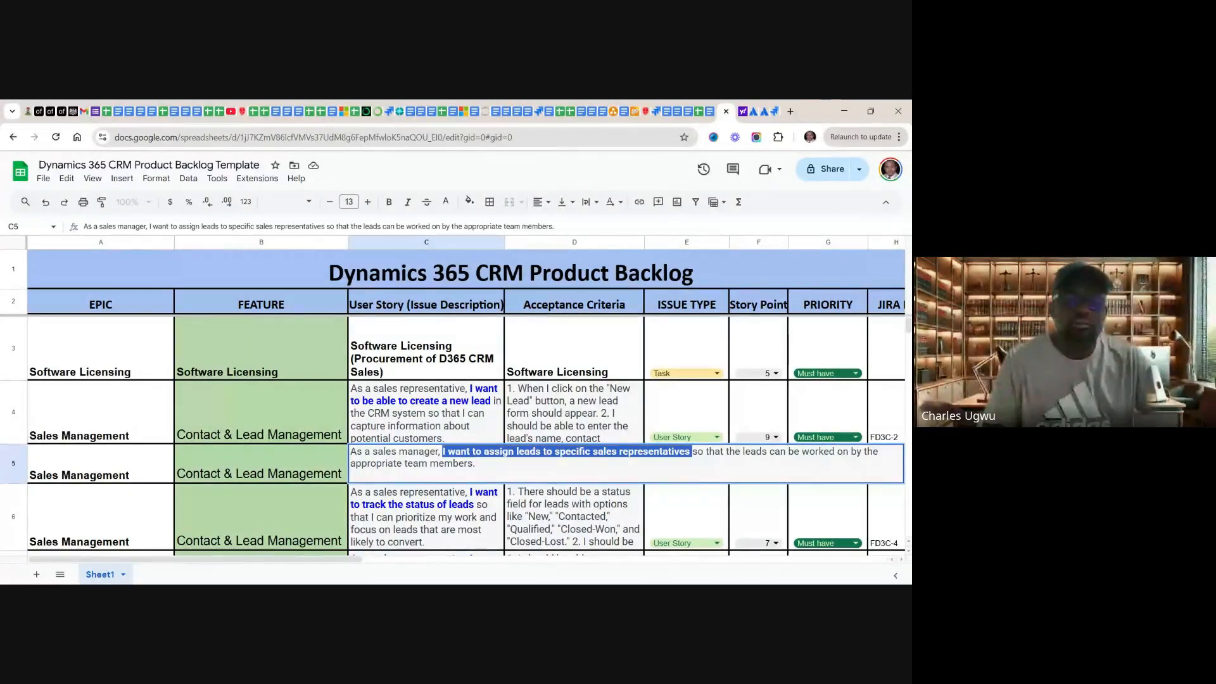
pyautogui.click(775, 112)
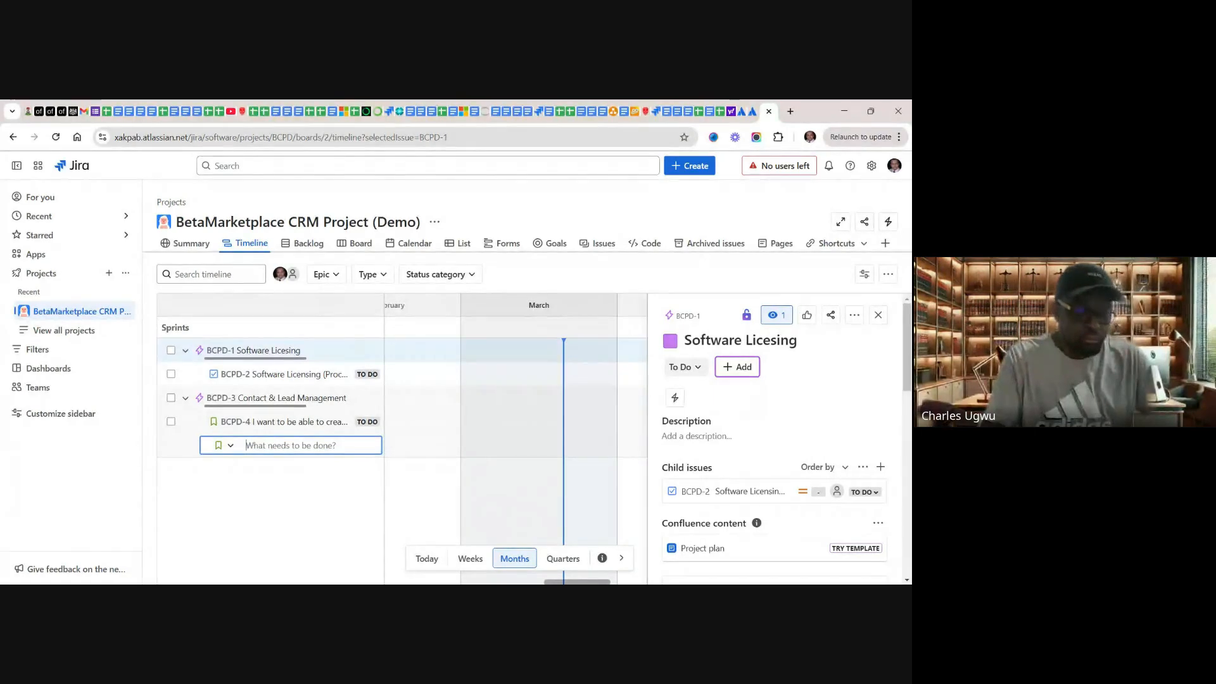
pyautogui.hotkey('ctrl', 'v')
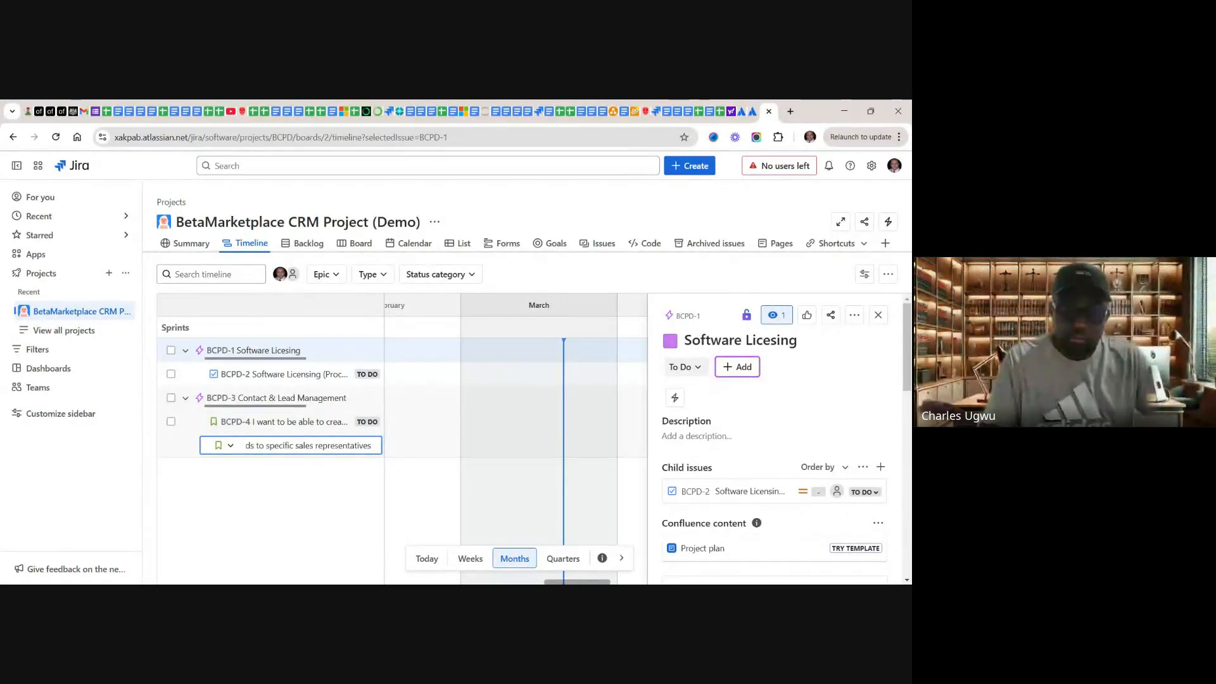
pyautogui.press('Return')
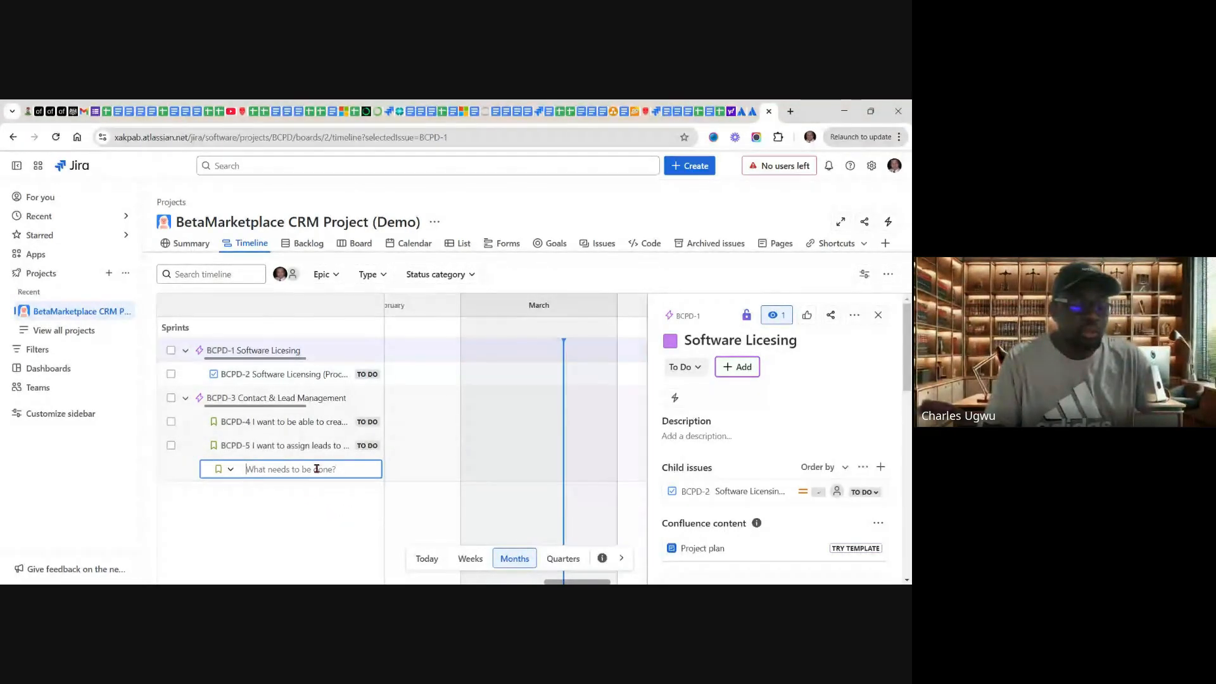
# Step: Copy "I want to track the status of leads" from Google Sheets cell C6 and add it in Jira as a Story under "Contact & Lead Management"
pyautogui.click(720, 112)
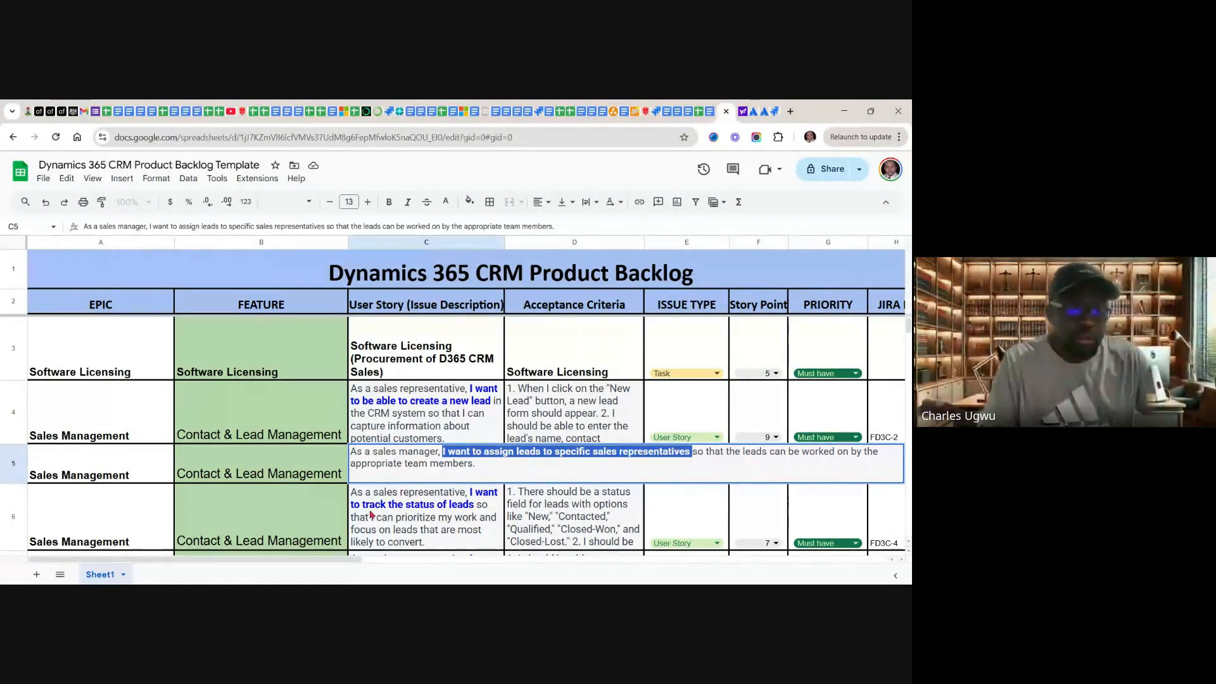
pyautogui.doubleClick(435, 507)
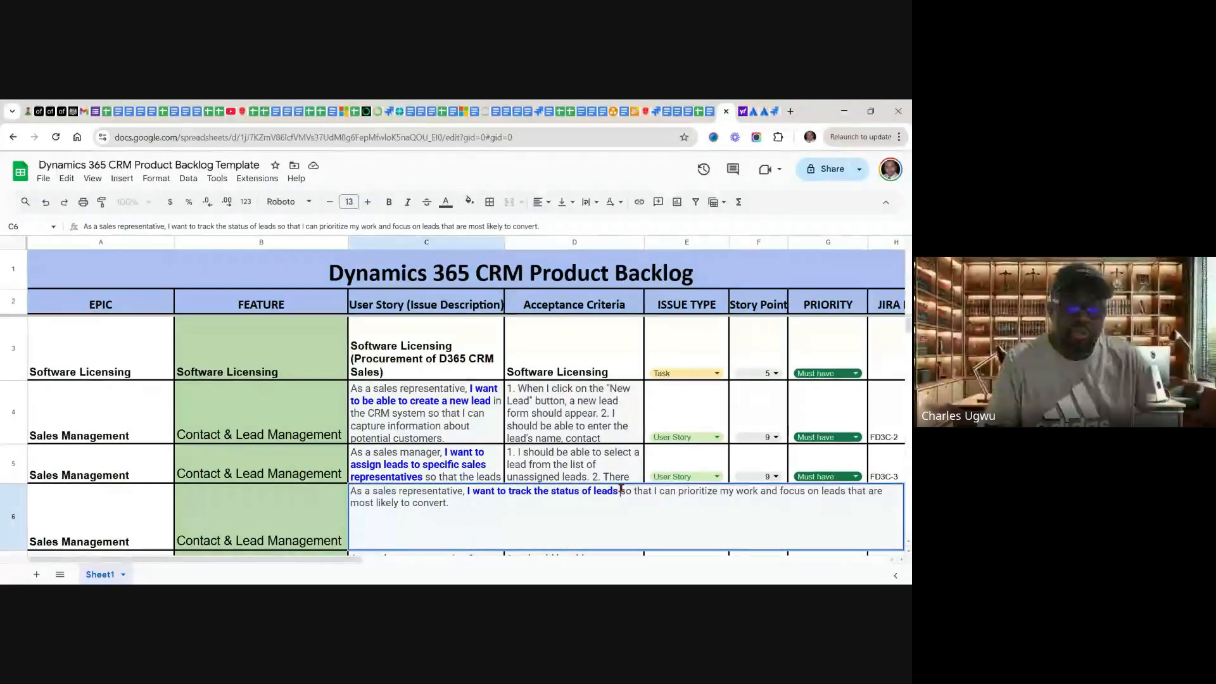
pyautogui.moveTo(620, 491); pyautogui.dragTo(467, 491)
pyautogui.hotkey('ctrl', 'c')
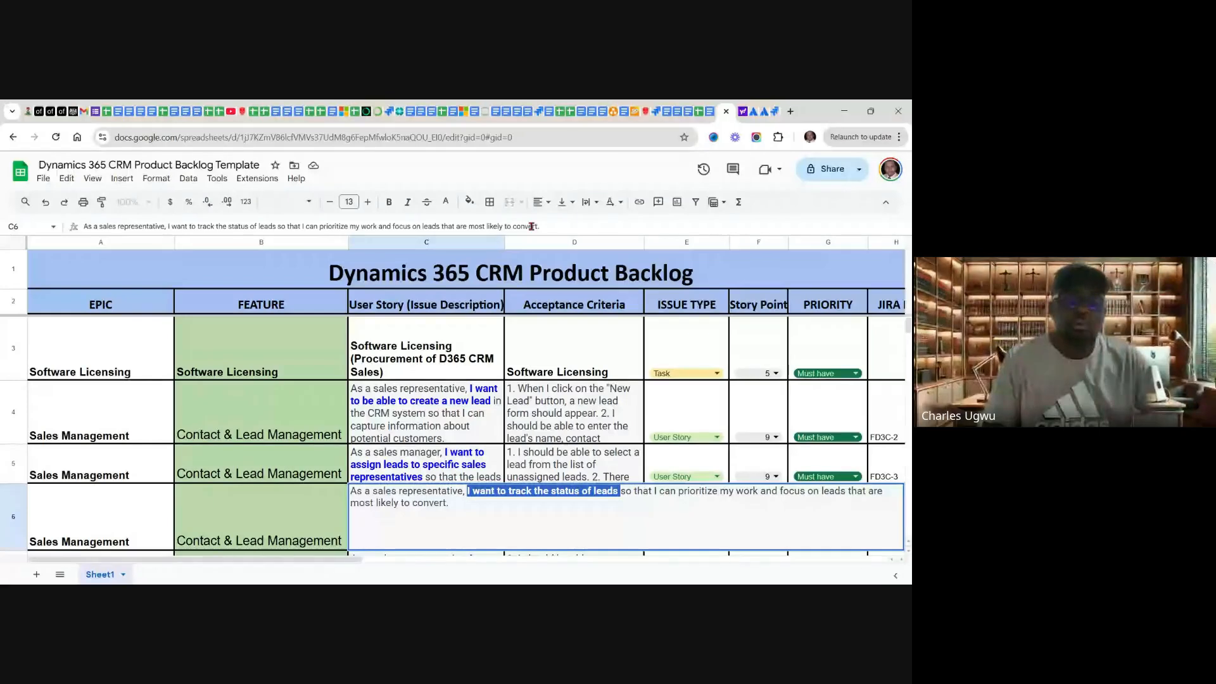
pyautogui.click(775, 112)
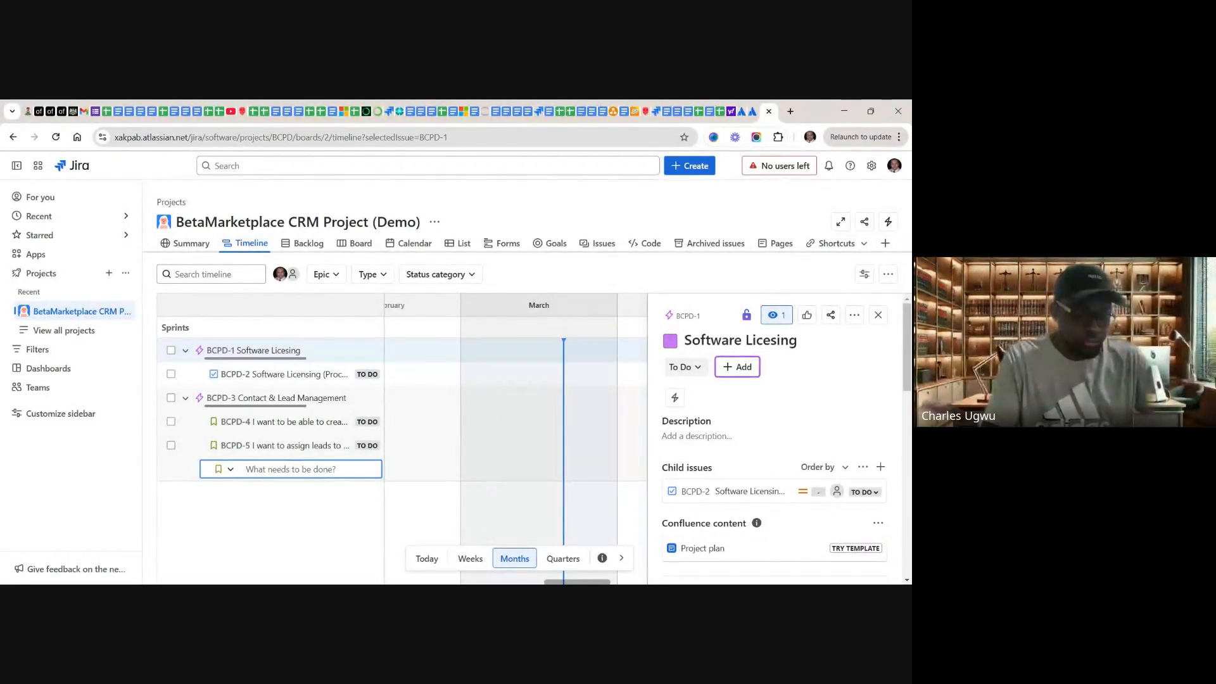
pyautogui.hotkey('ctrl', 'v')
pyautogui.press('Return')
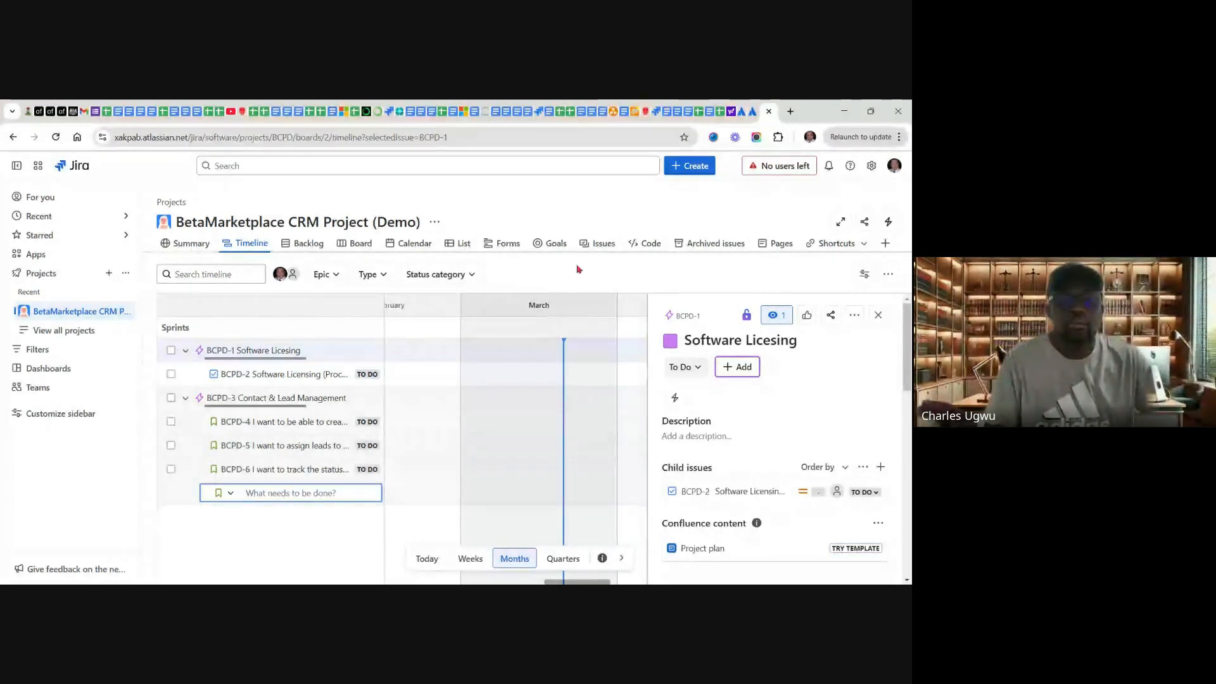
# Step: Copy "I want to schedule follow-up tasks for leads" from Google Sheets cell C7 and add it in Jira as a Story under "Contact & Lead Management"
pyautogui.click(720, 112)
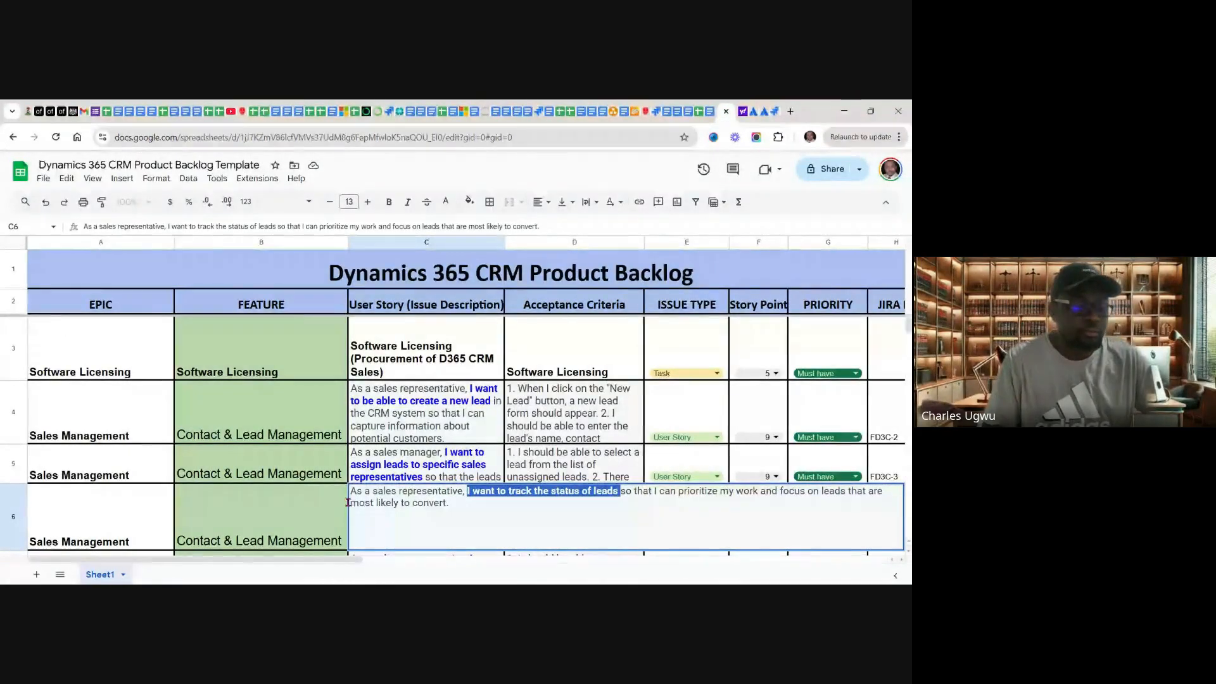
pyautogui.click(396, 507)
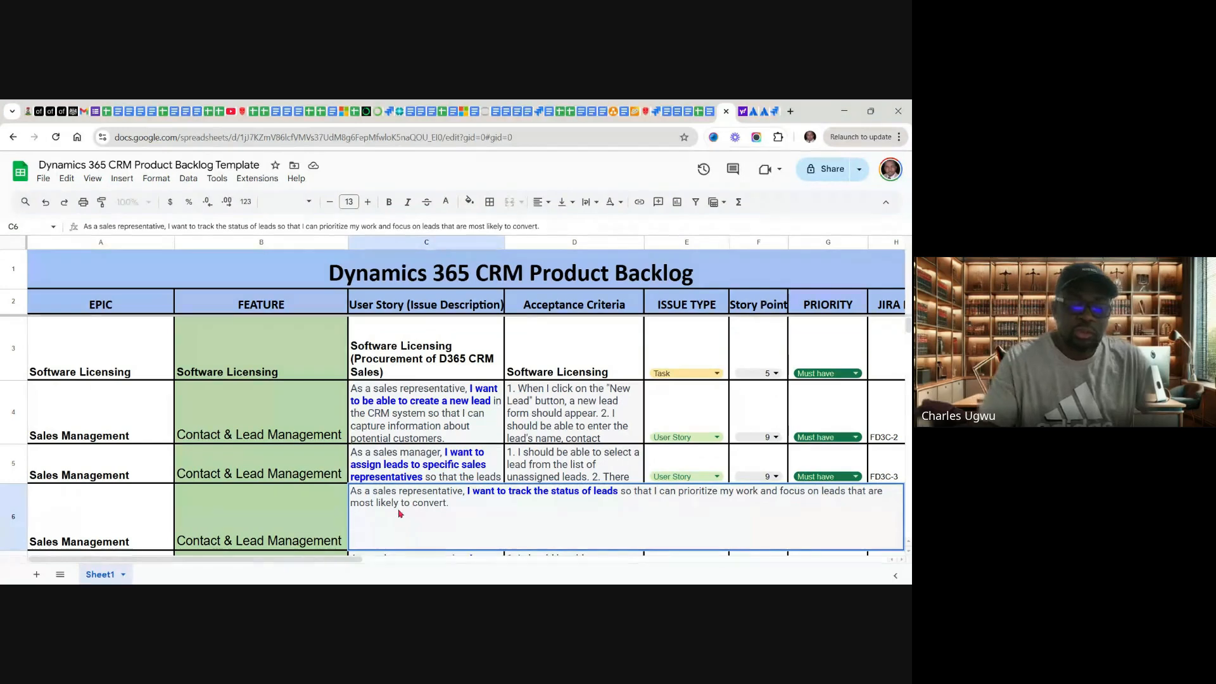
pyautogui.click(300, 508)
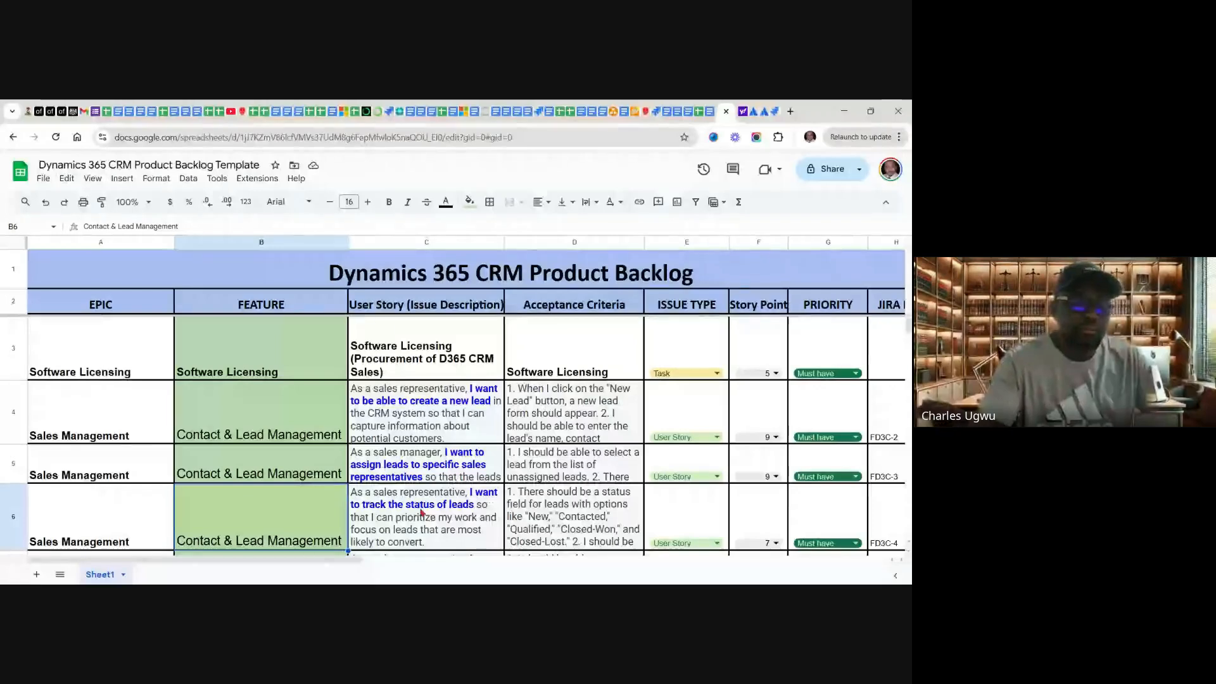
pyautogui.scroll(-1, 422, 512)
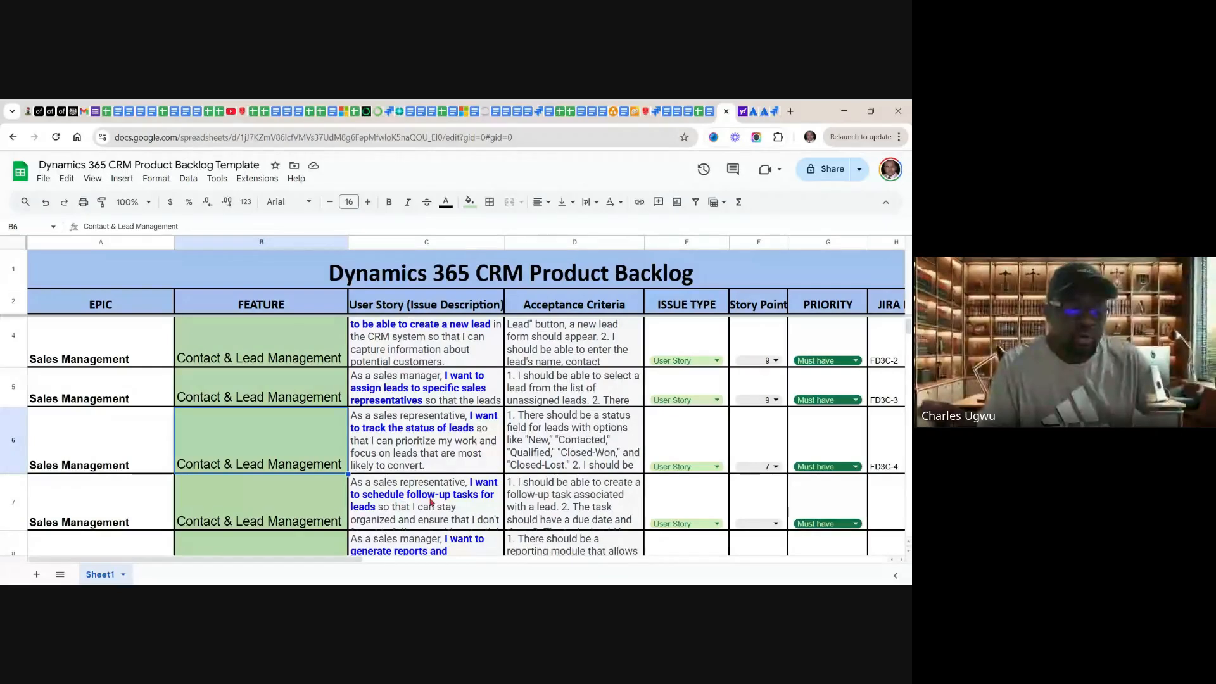
pyautogui.doubleClick(468, 501)
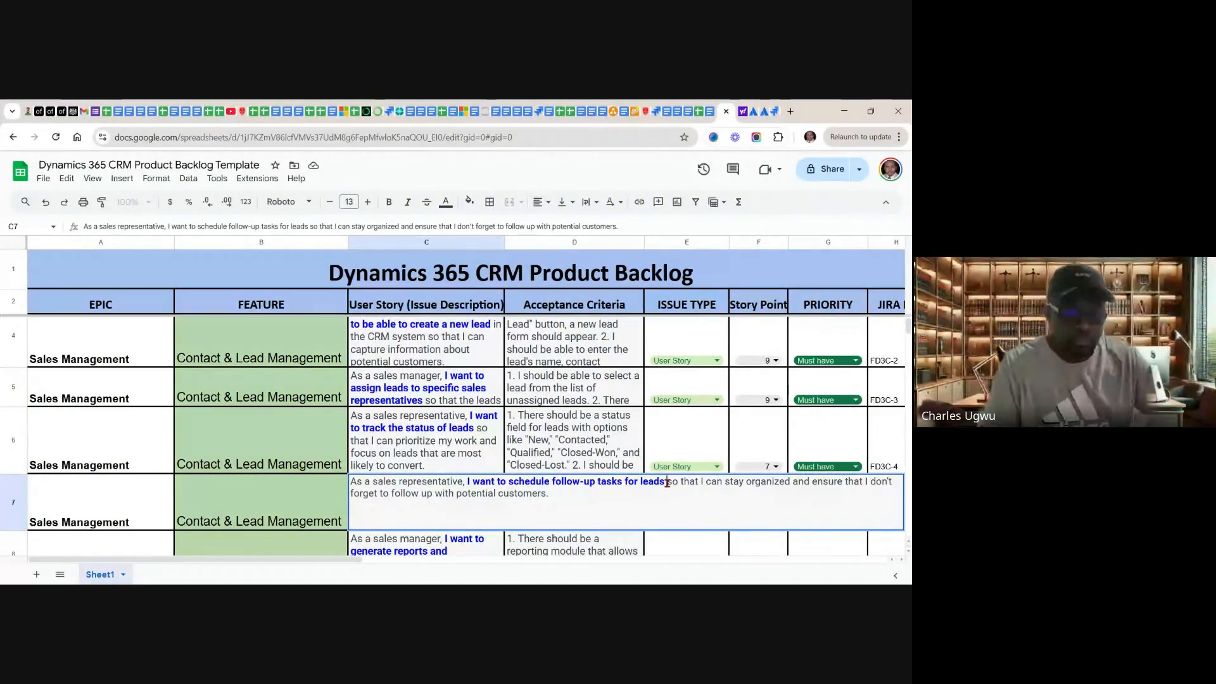
pyautogui.moveTo(667, 483); pyautogui.dragTo(468, 482)
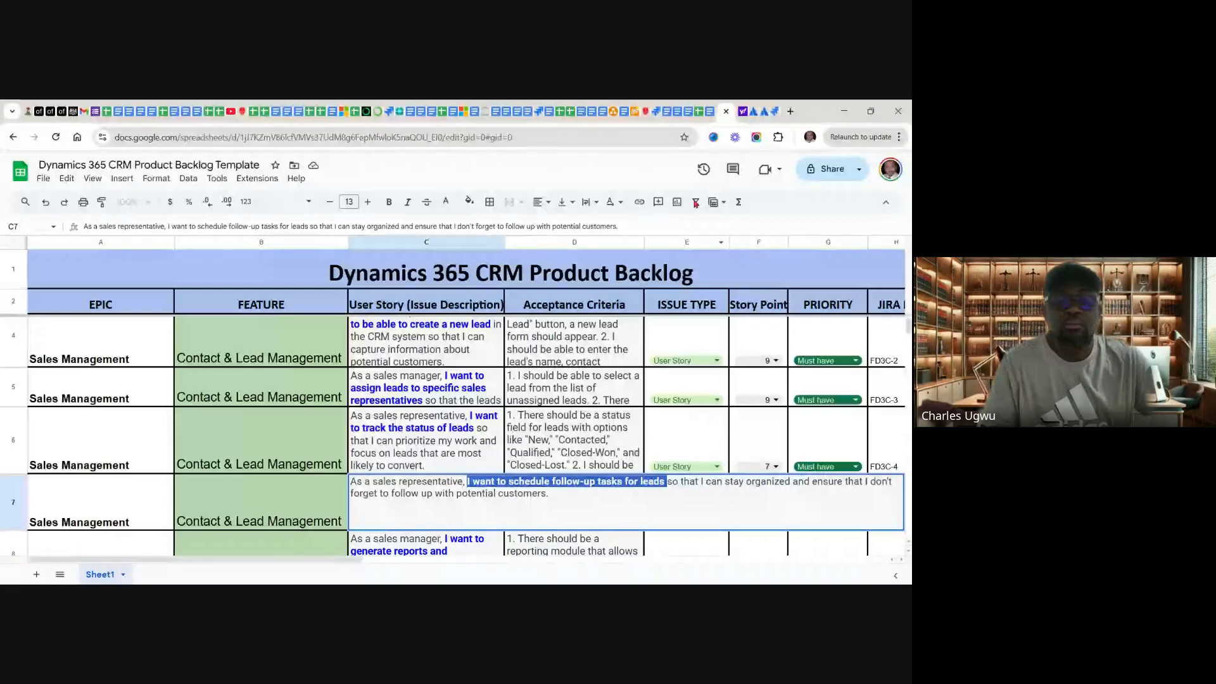
pyautogui.click(765, 111)
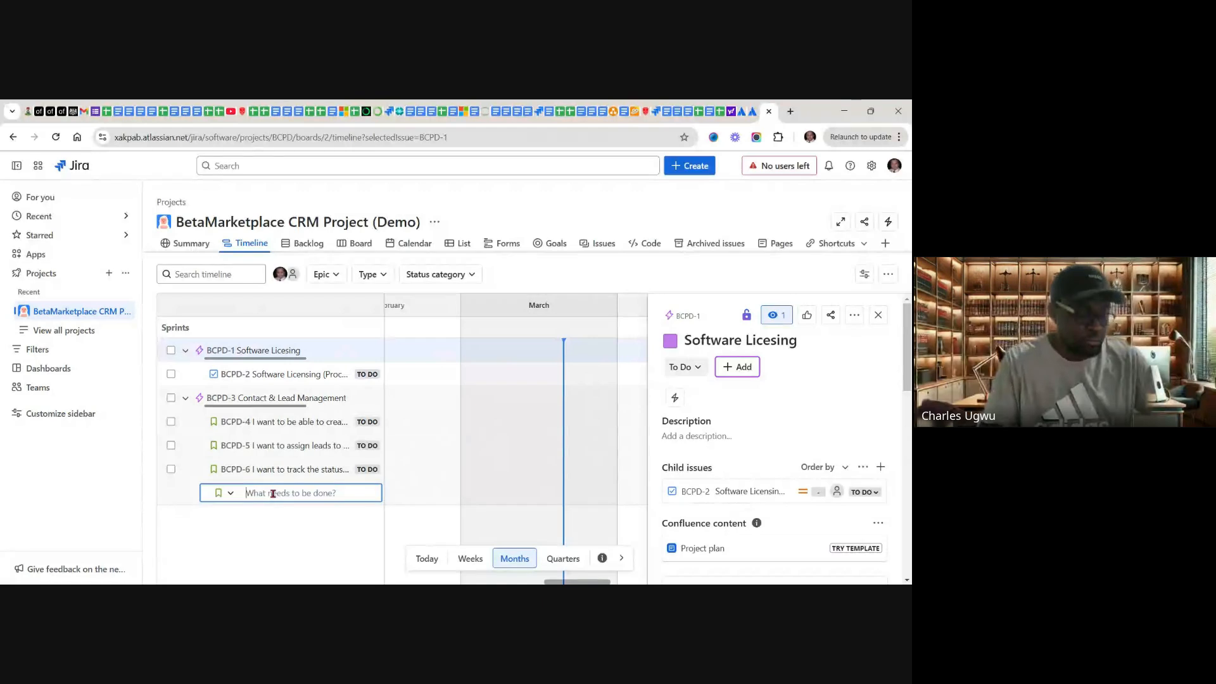
pyautogui.write('schedule follow-up tasks for leads')
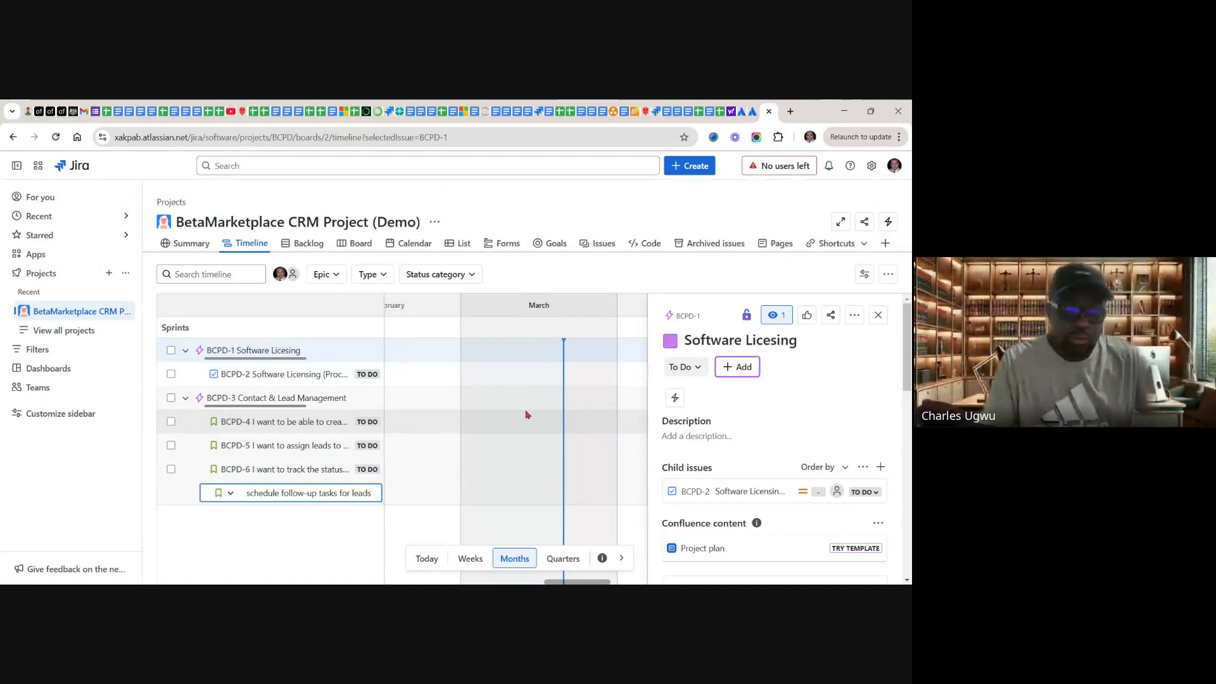
pyautogui.press('Return')
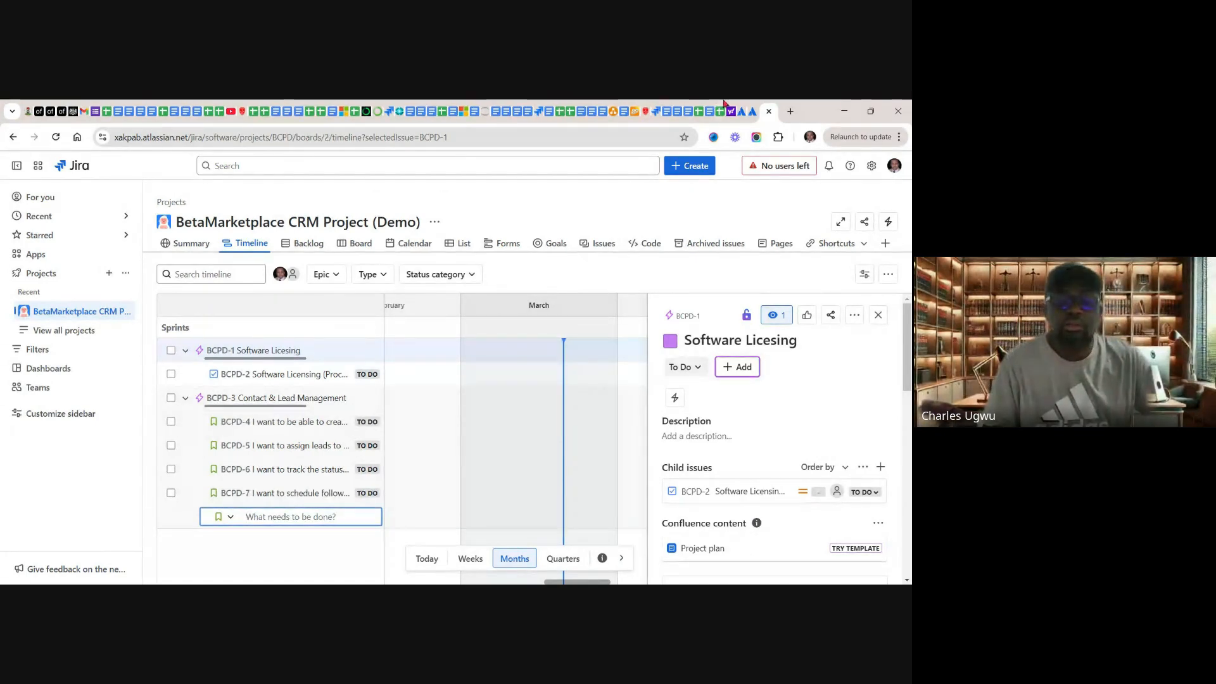
# Step: Switch to the Google Sheets backlog and copy "I want to generate reports and dashboards to track the performance" from cell C8
pyautogui.click(721, 112)
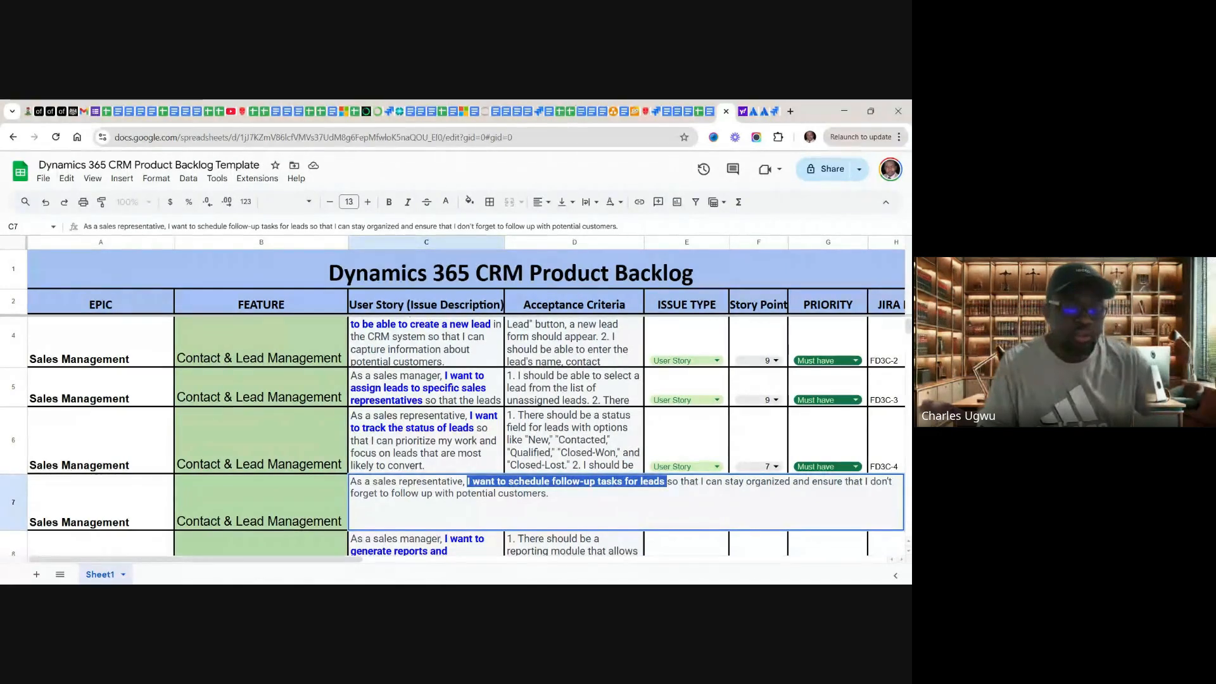
pyautogui.doubleClick(458, 546)
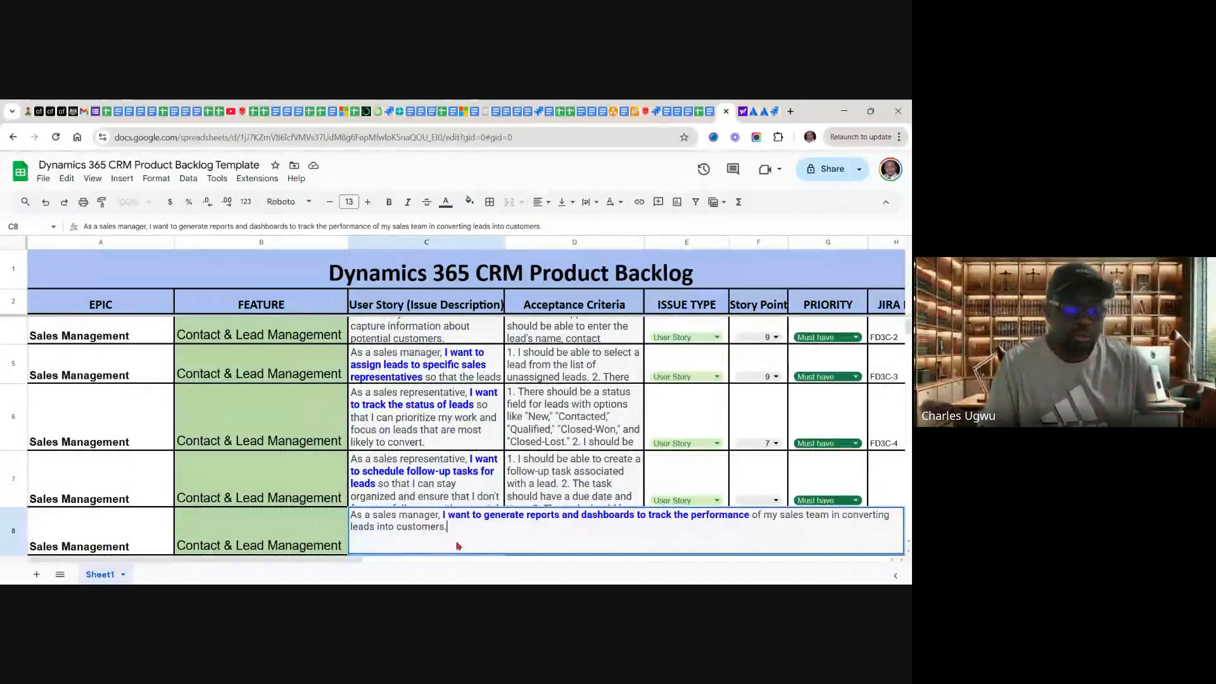
pyautogui.click(750, 517)
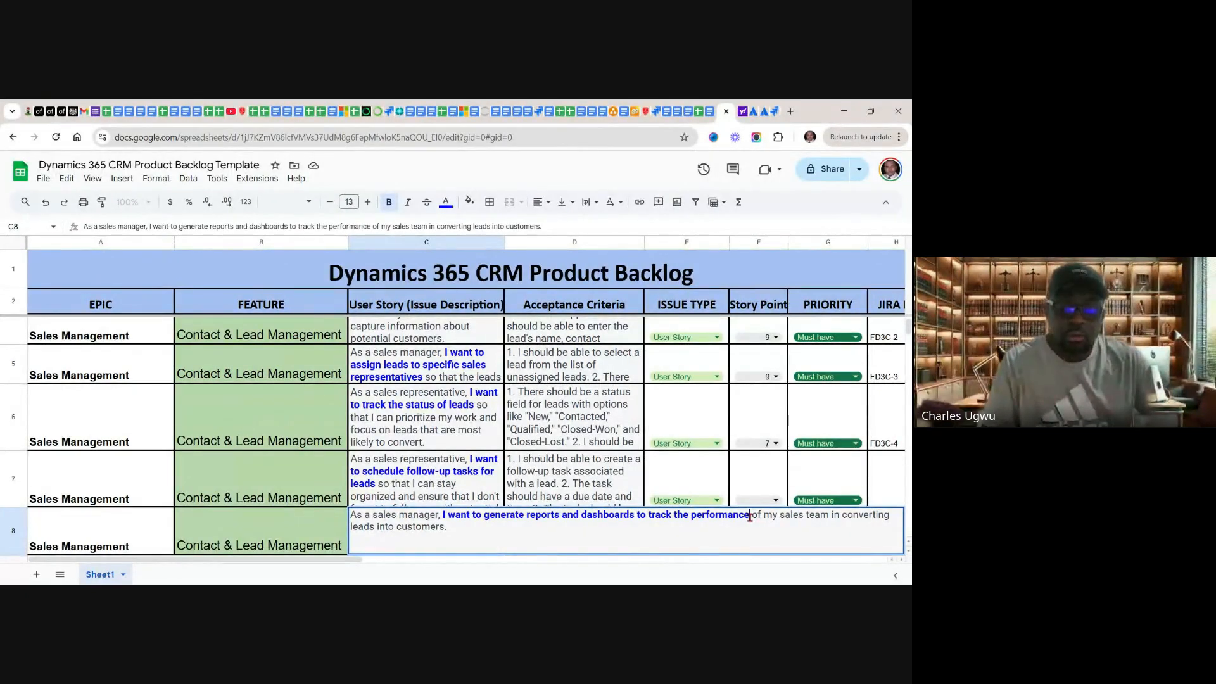
pyautogui.moveTo(750, 517); pyautogui.dragTo(444, 517)
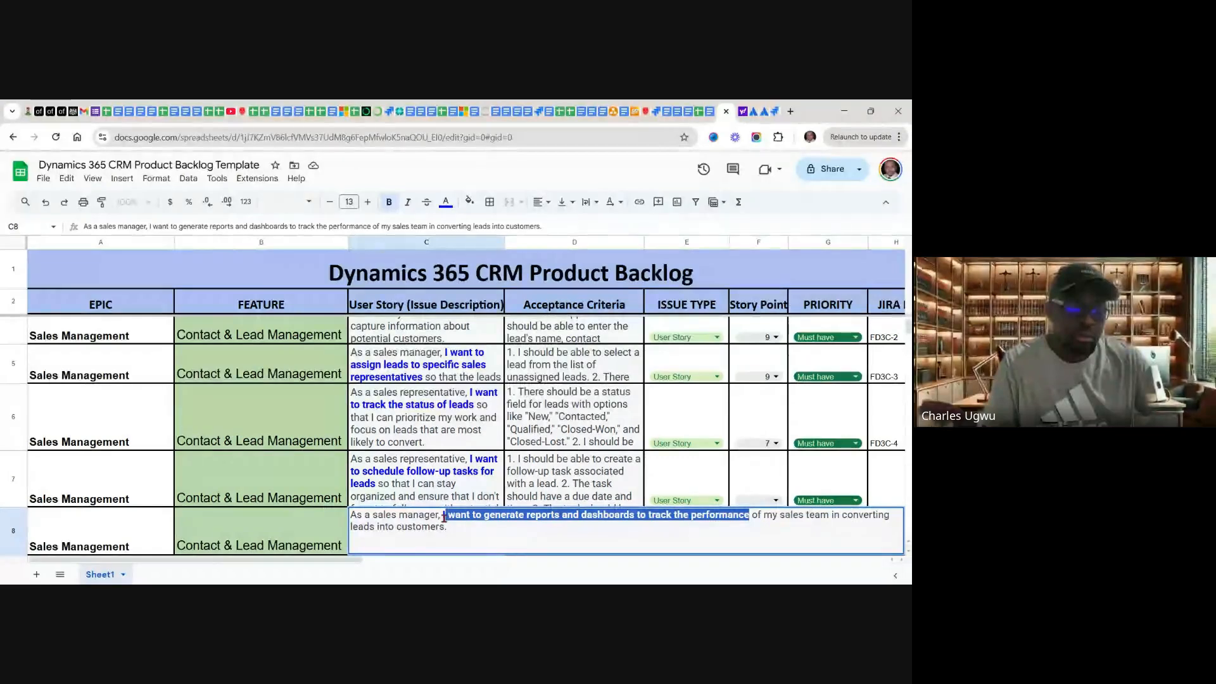
pyautogui.click(528, 521)
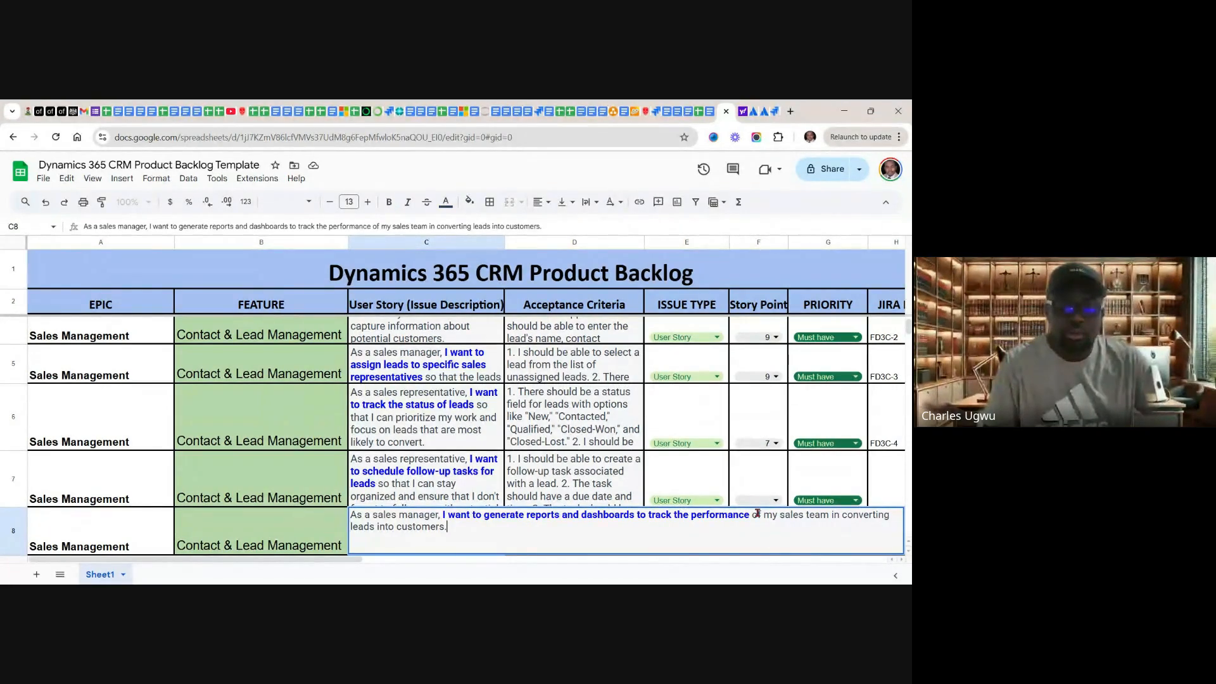
pyautogui.moveTo(754, 515); pyautogui.dragTo(443, 517)
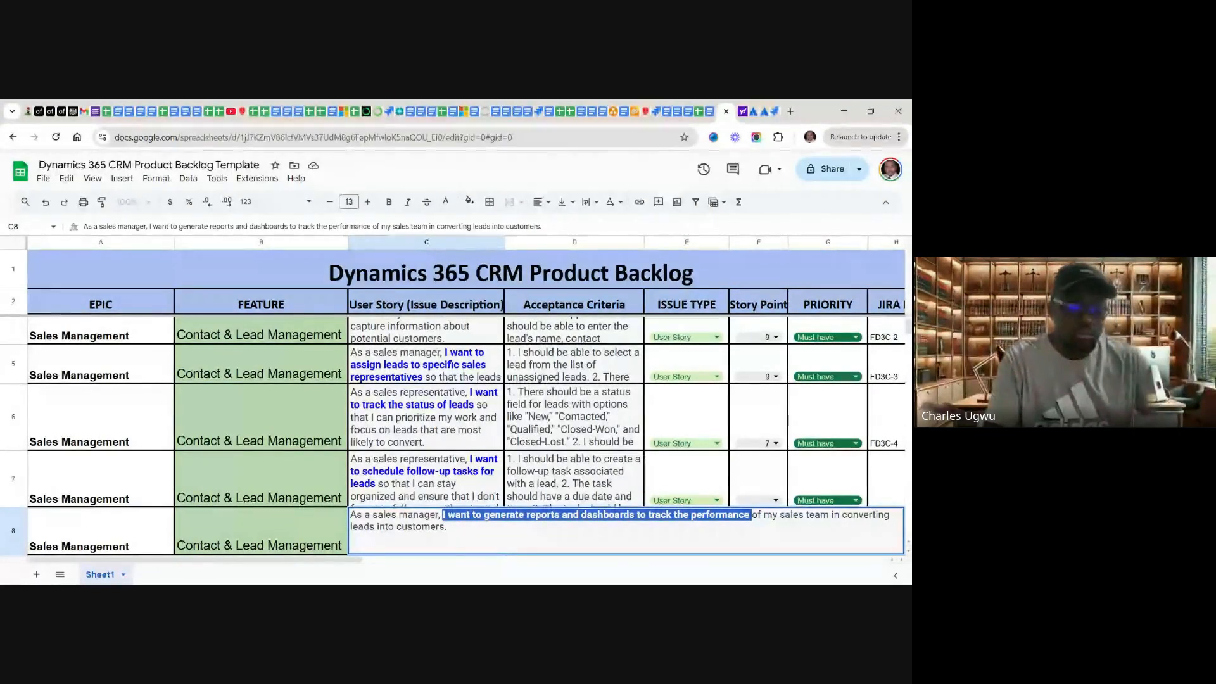
# Step: Return to the Jira timeline and add the copied reports and dashboards text as a Story under "Contact & Lead Management"
pyautogui.click(774, 112)
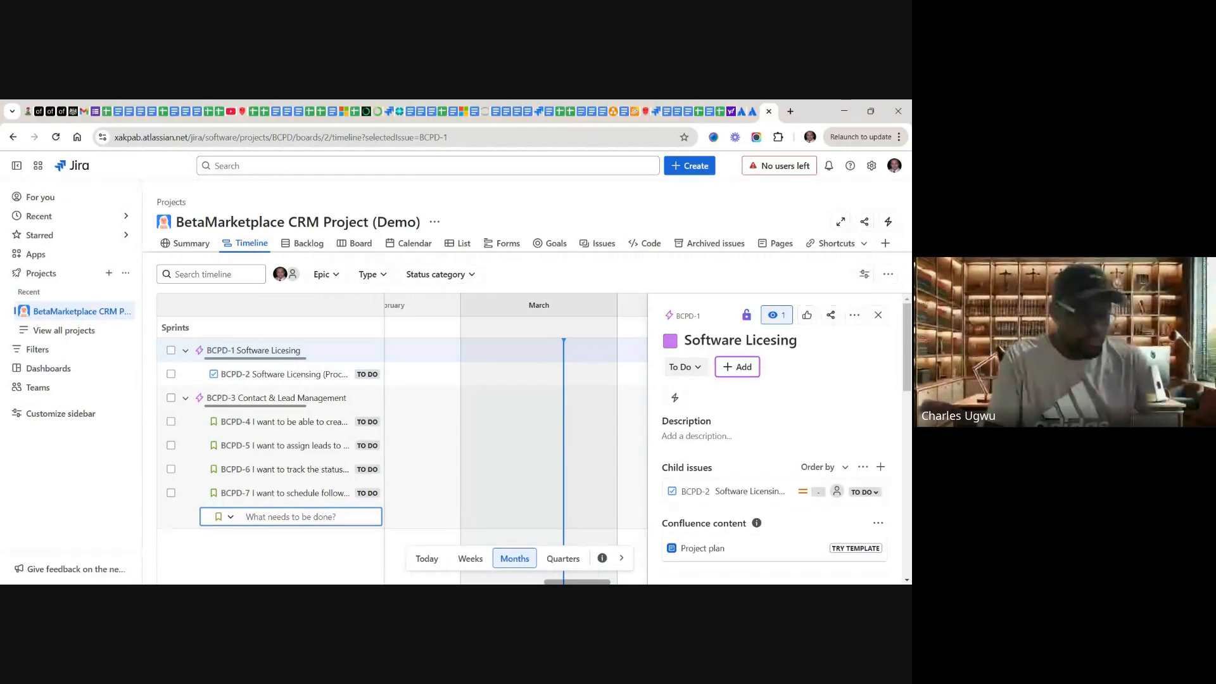
pyautogui.hotkey('ctrl', 'v')
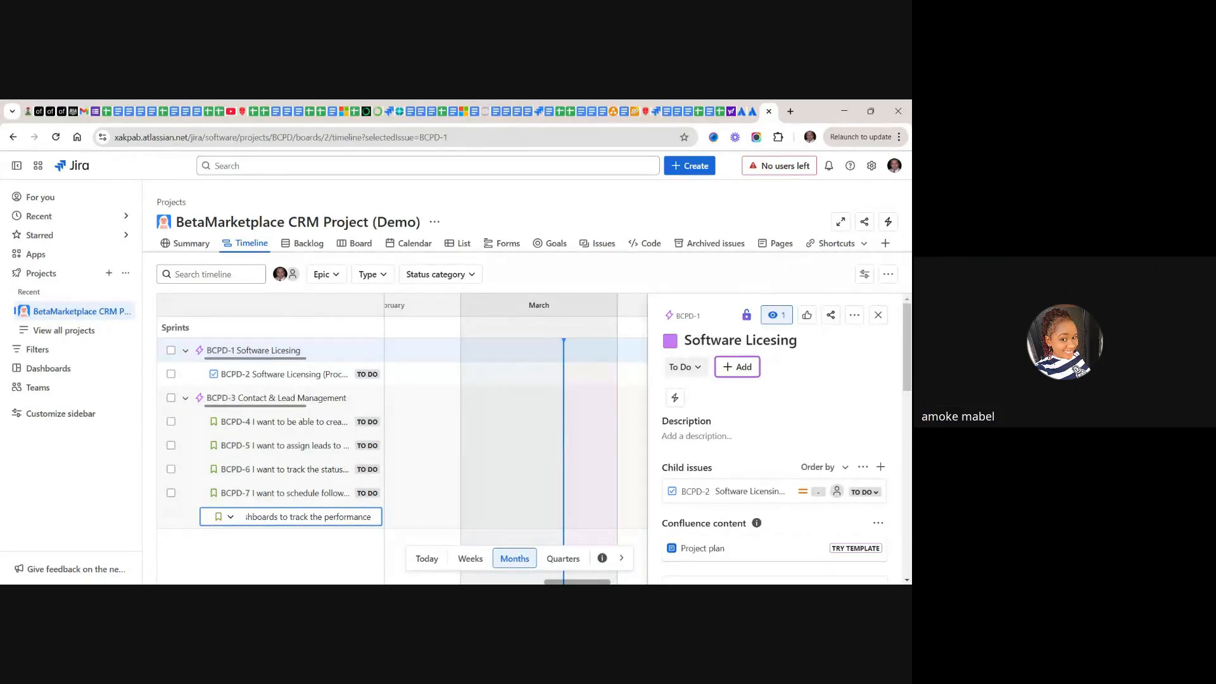
pyautogui.press('Return')
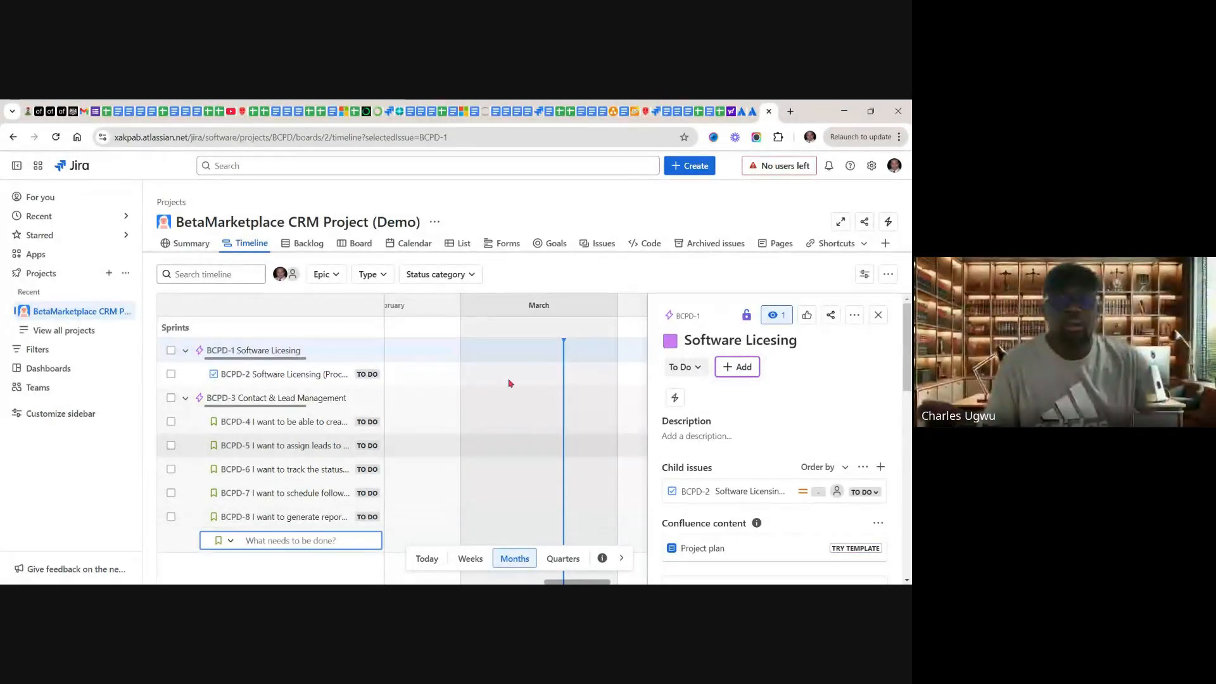
# Step: Switch to the Google Sheets backlog and copy "I want to be able to search for leads based on specific criteria" from cell C9
pyautogui.click(721, 113)
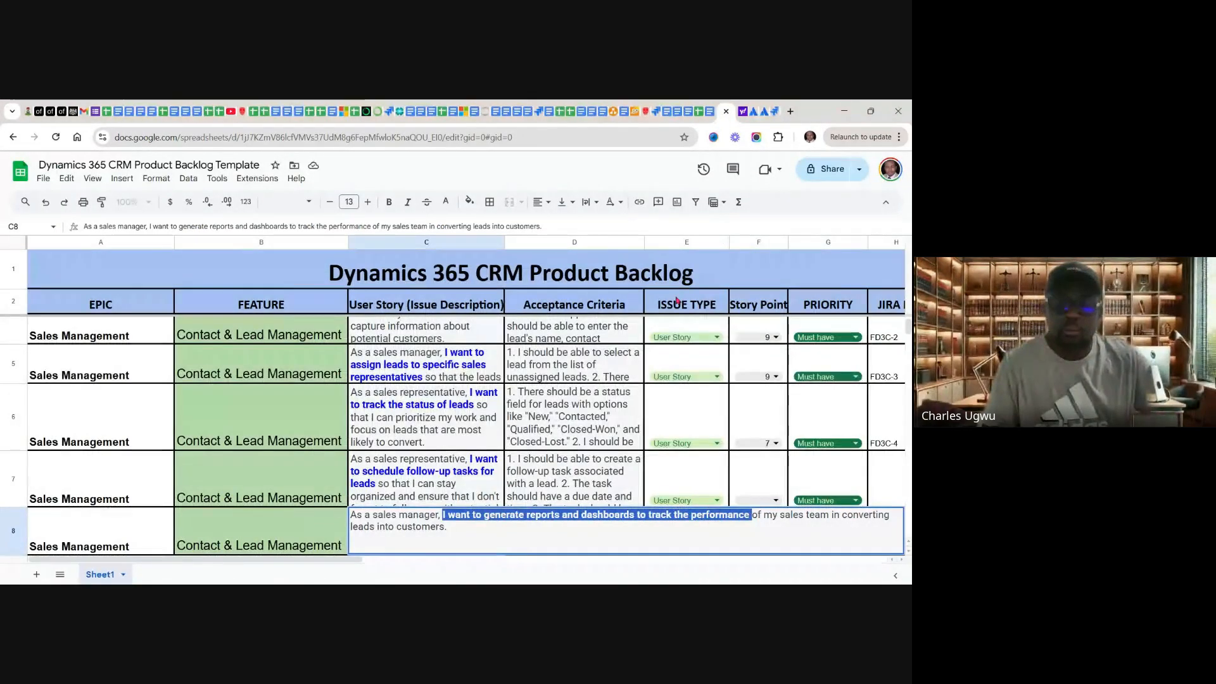
pyautogui.click(445, 467)
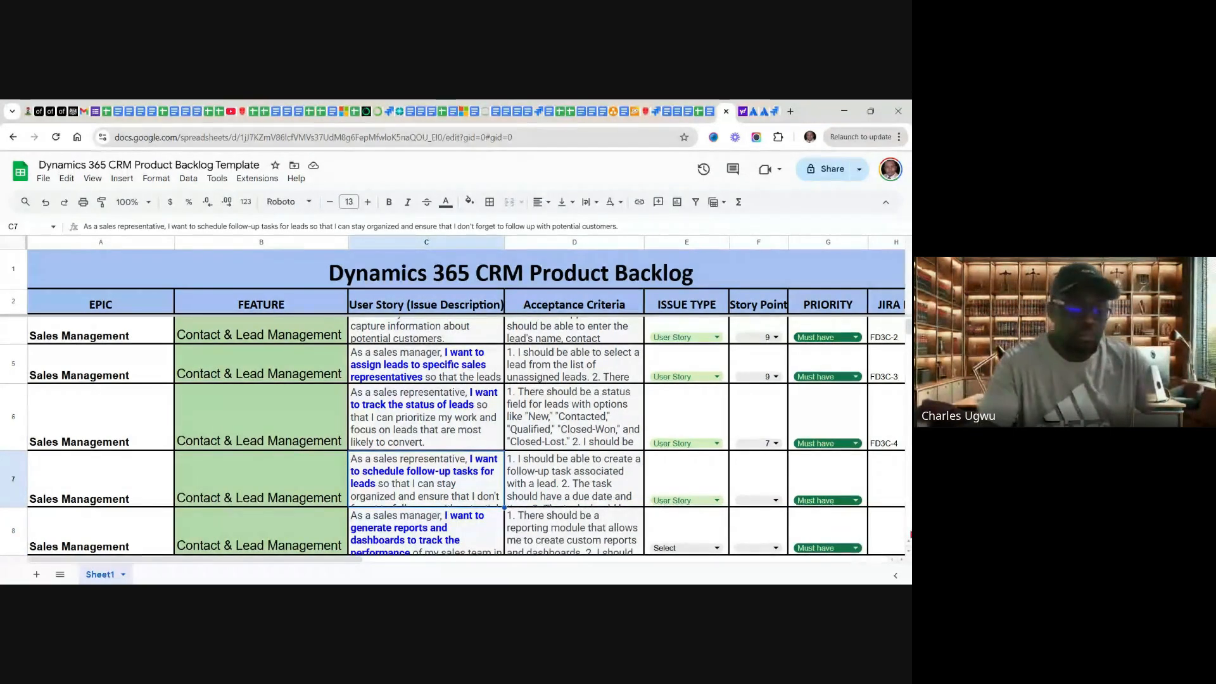
pyautogui.scroll(-3, 454, 405)
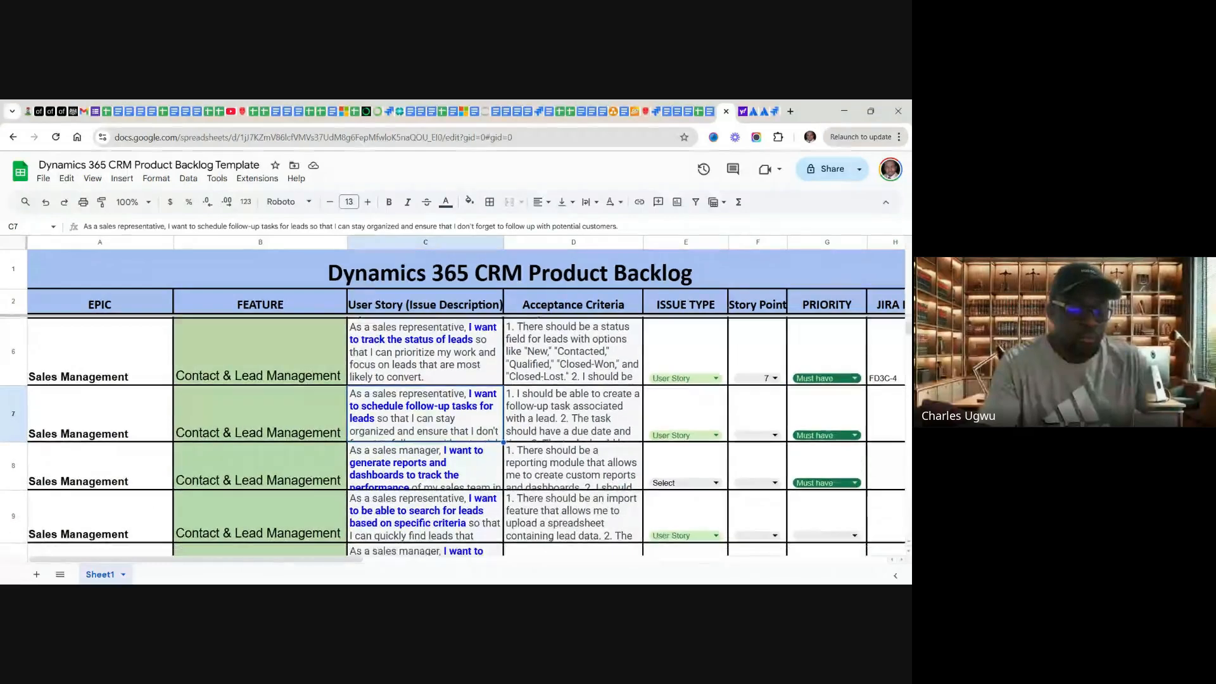
pyautogui.scroll(-1, 715, 512)
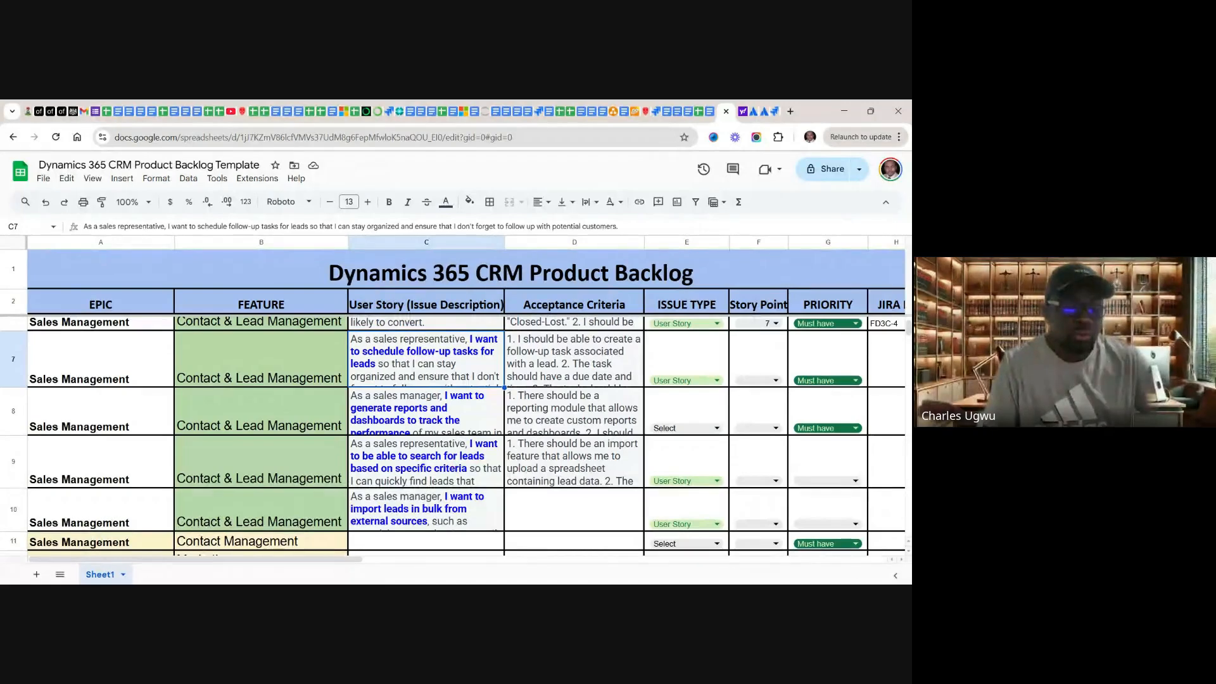
pyautogui.click(454, 460)
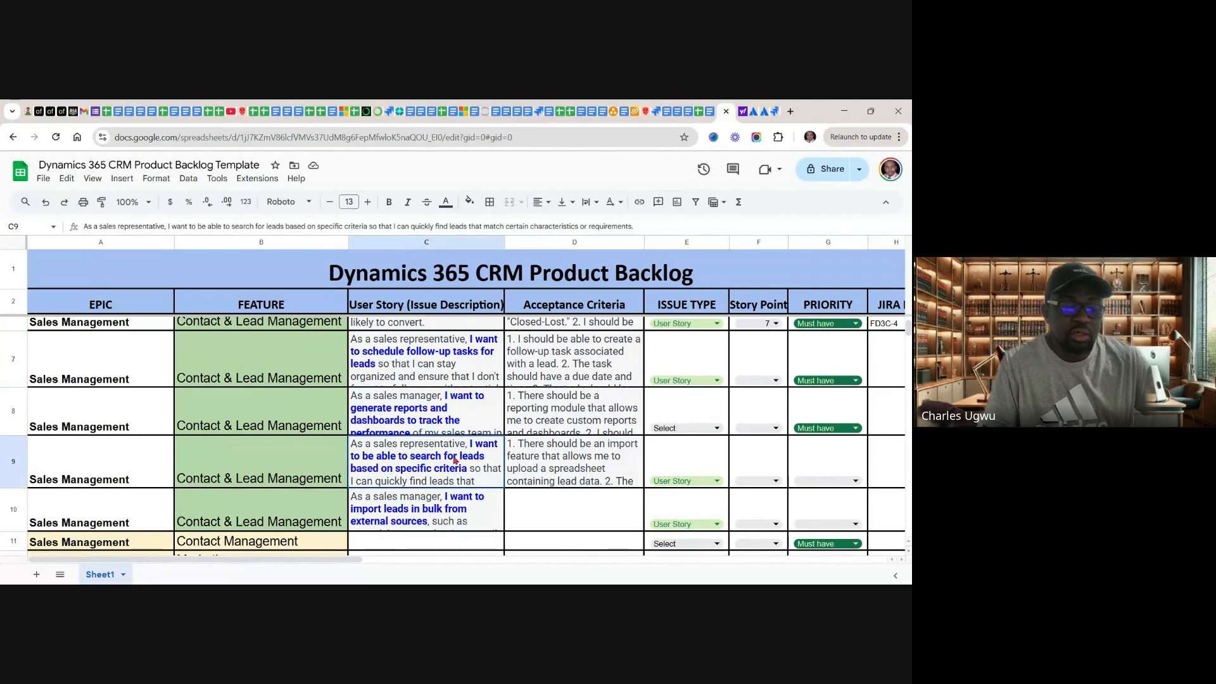
pyautogui.press('Return')
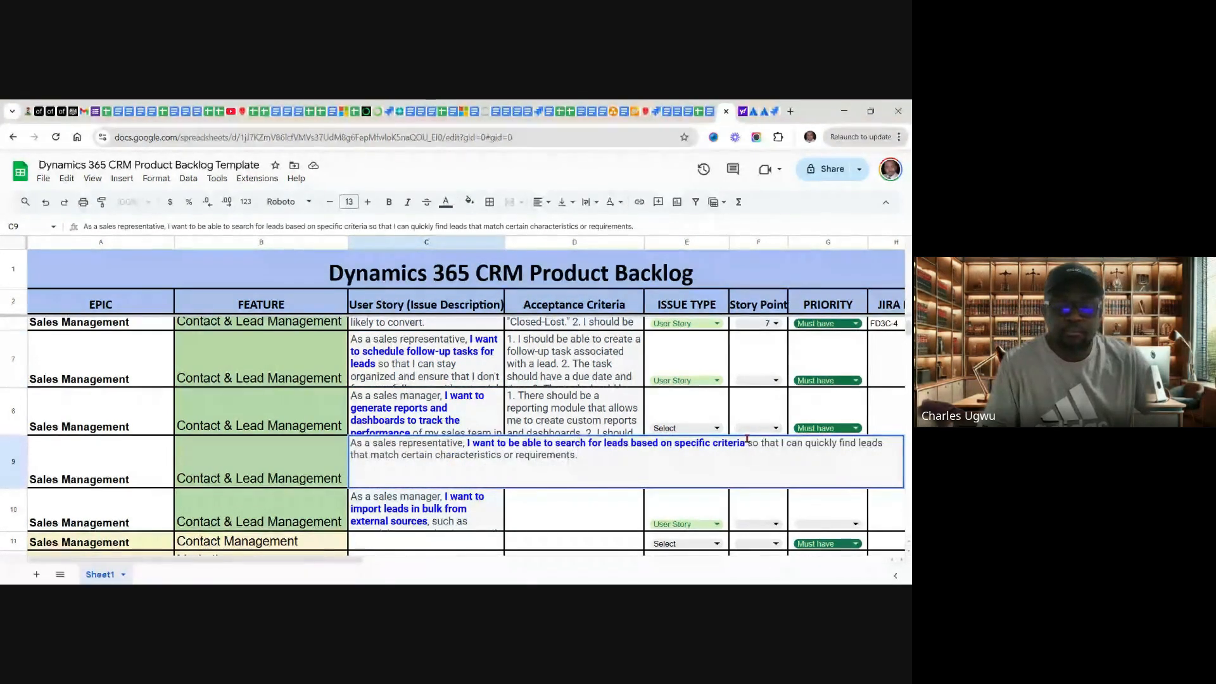
pyautogui.moveTo(746, 440); pyautogui.dragTo(467, 444)
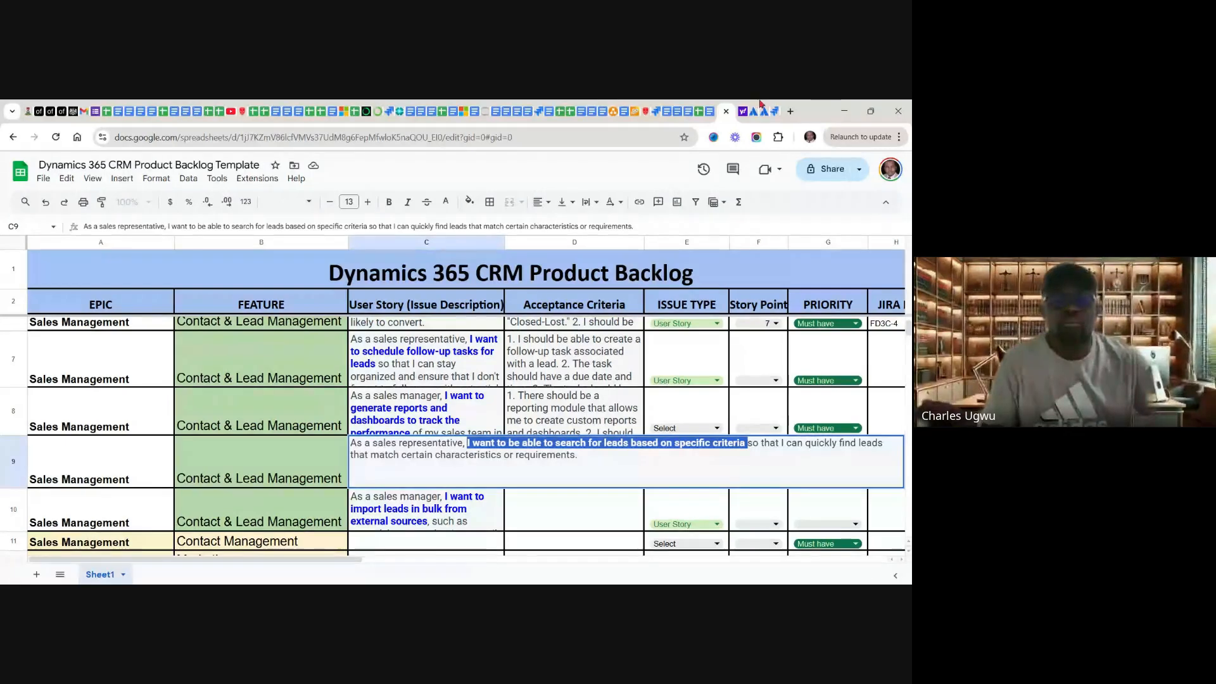
# Step: Return to the Jira timeline and add the copied lead search text as a Story under "Contact & Lead Management"
pyautogui.click(773, 113)
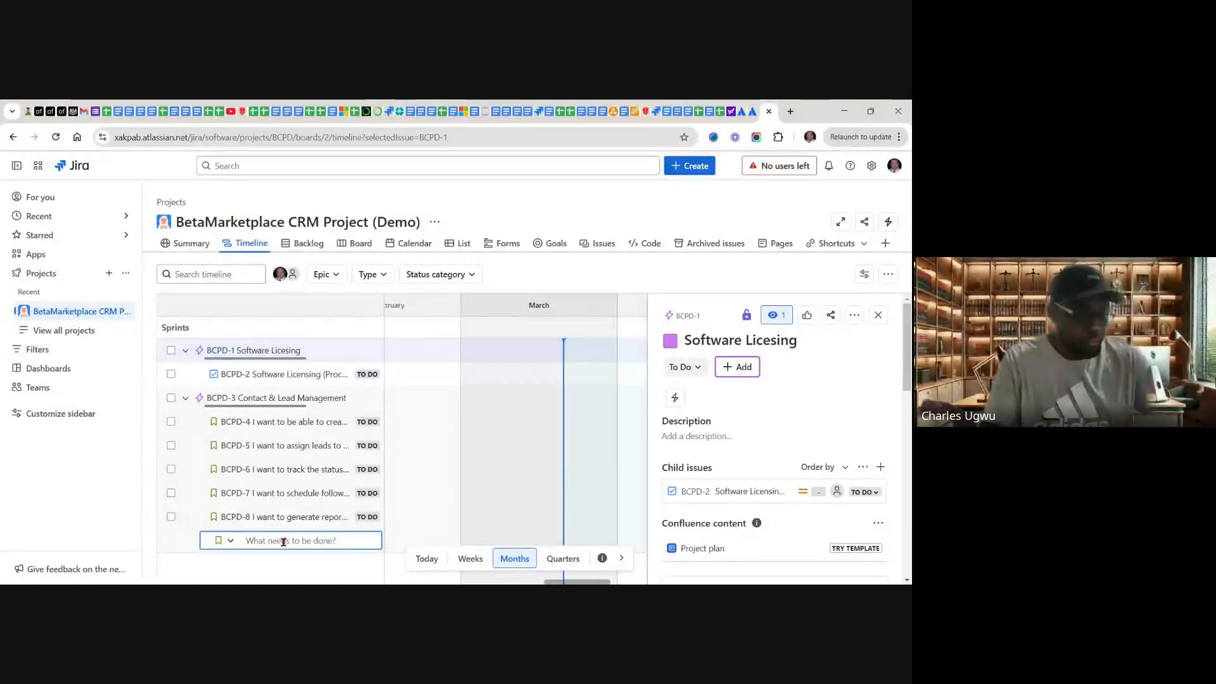
pyautogui.hotkey('ctrl', 'v')
pyautogui.press('Return')
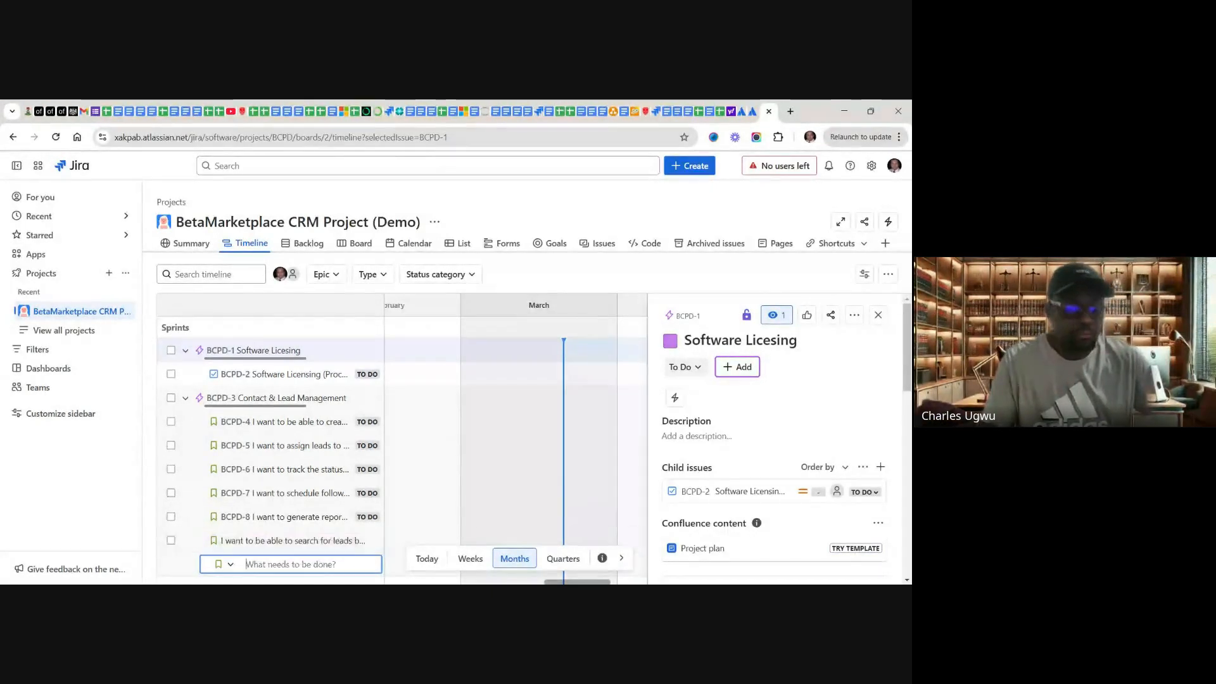
# Step: Copy "I want to import leads in bulk from external sources" from Google Sheets C10 and add it in Jira as a "Contact & Lead Management" Story
pyautogui.click(720, 117)
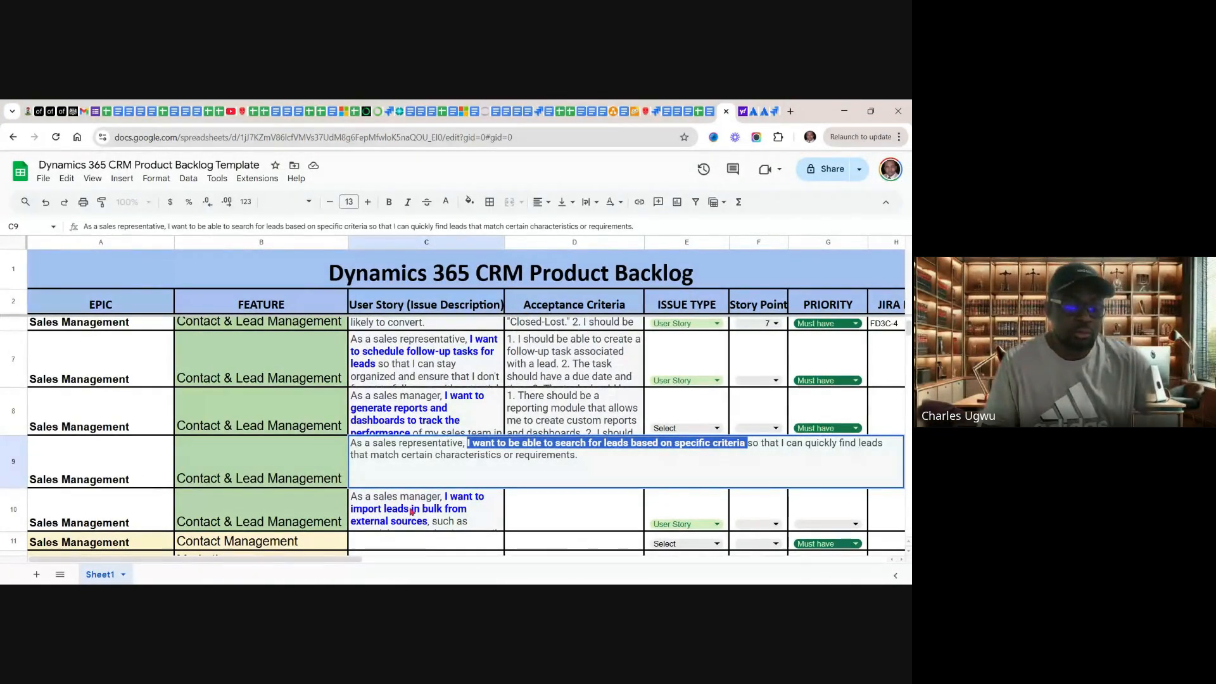
pyautogui.doubleClick(414, 510)
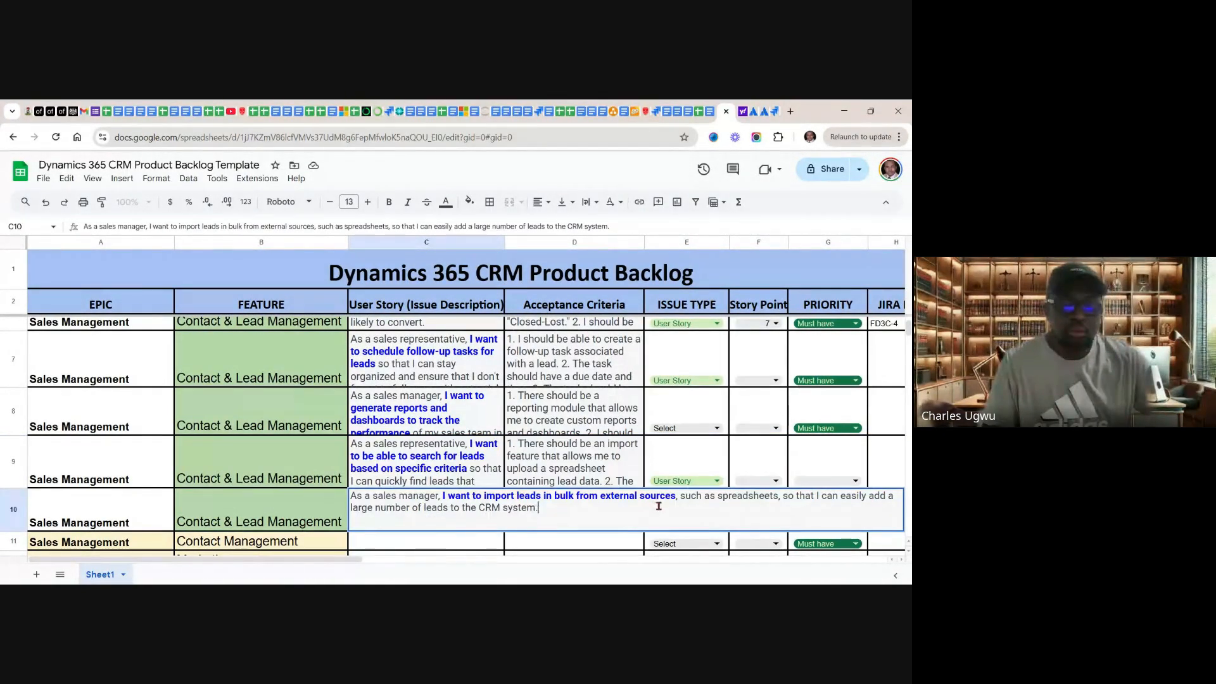
pyautogui.moveTo(677, 496); pyautogui.dragTo(443, 497)
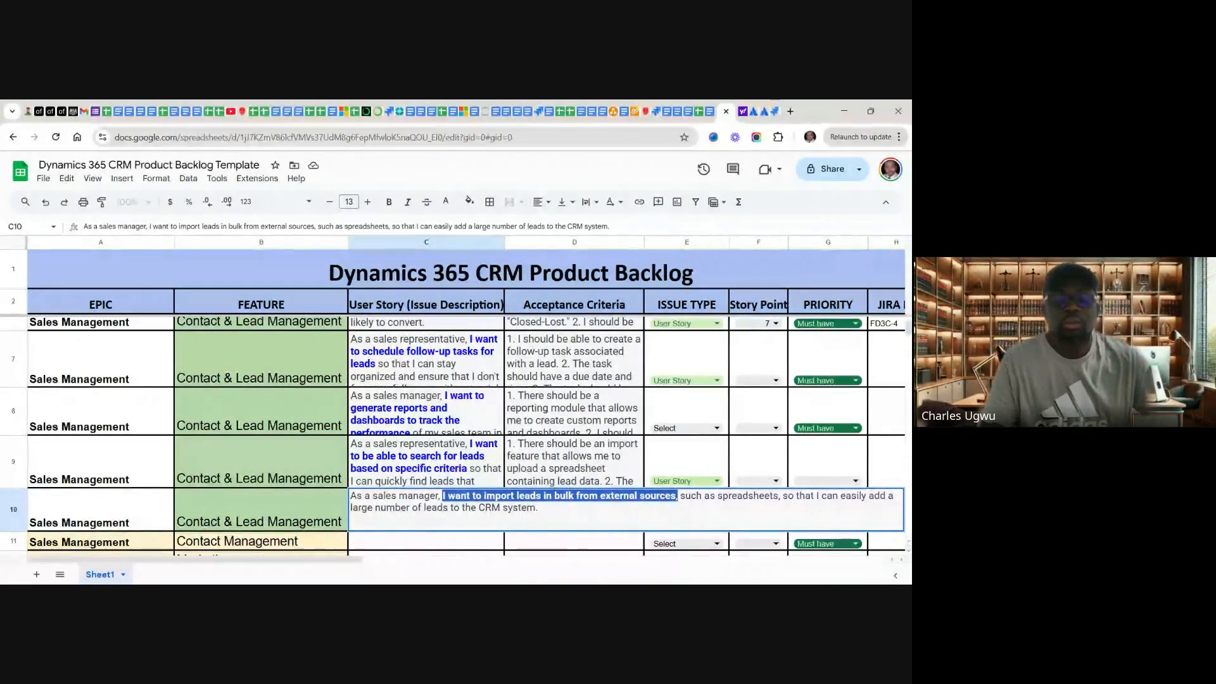
pyautogui.click(774, 110)
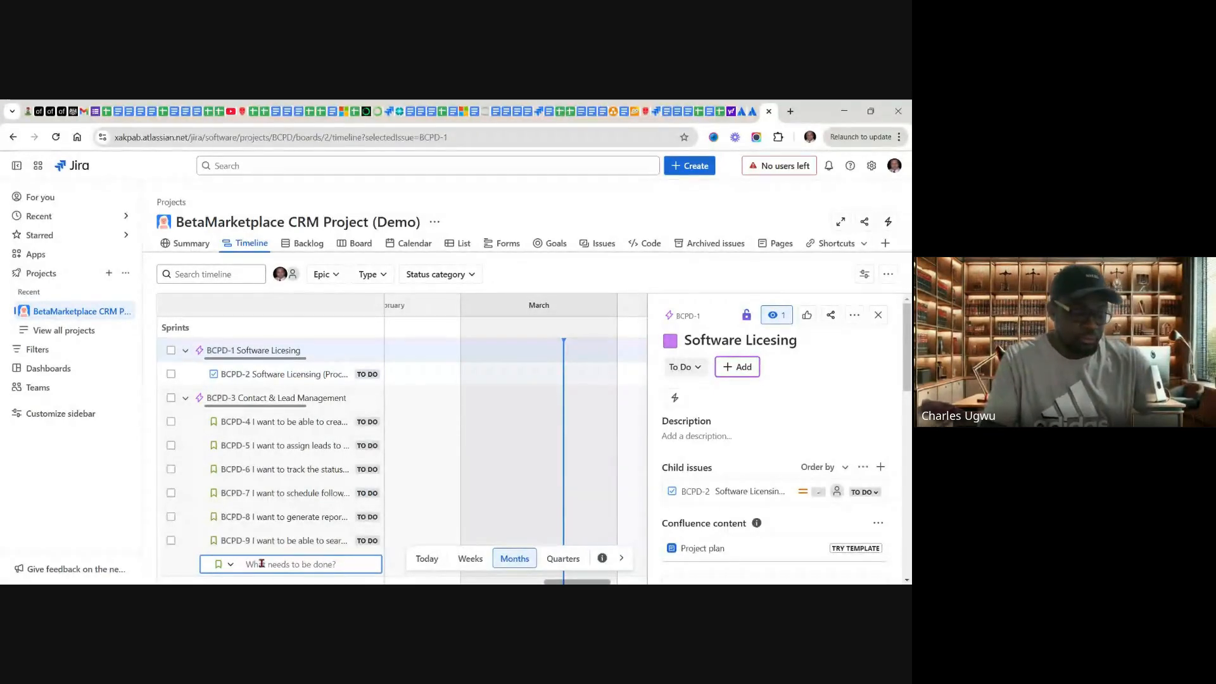
pyautogui.hotkey('ctrl', 'v')
pyautogui.press('Return')
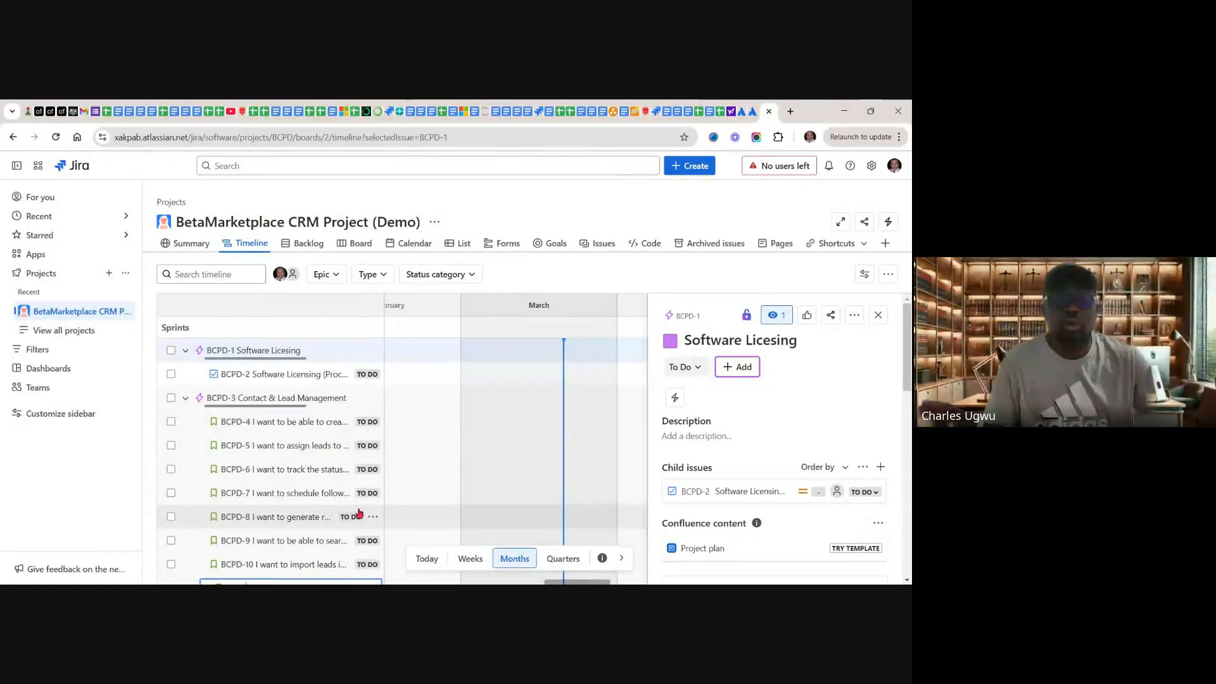
# Step: Switch to the Google Sheets backlog and examine its epics, features and user stories from the first row to the last
pyautogui.click(719, 114)
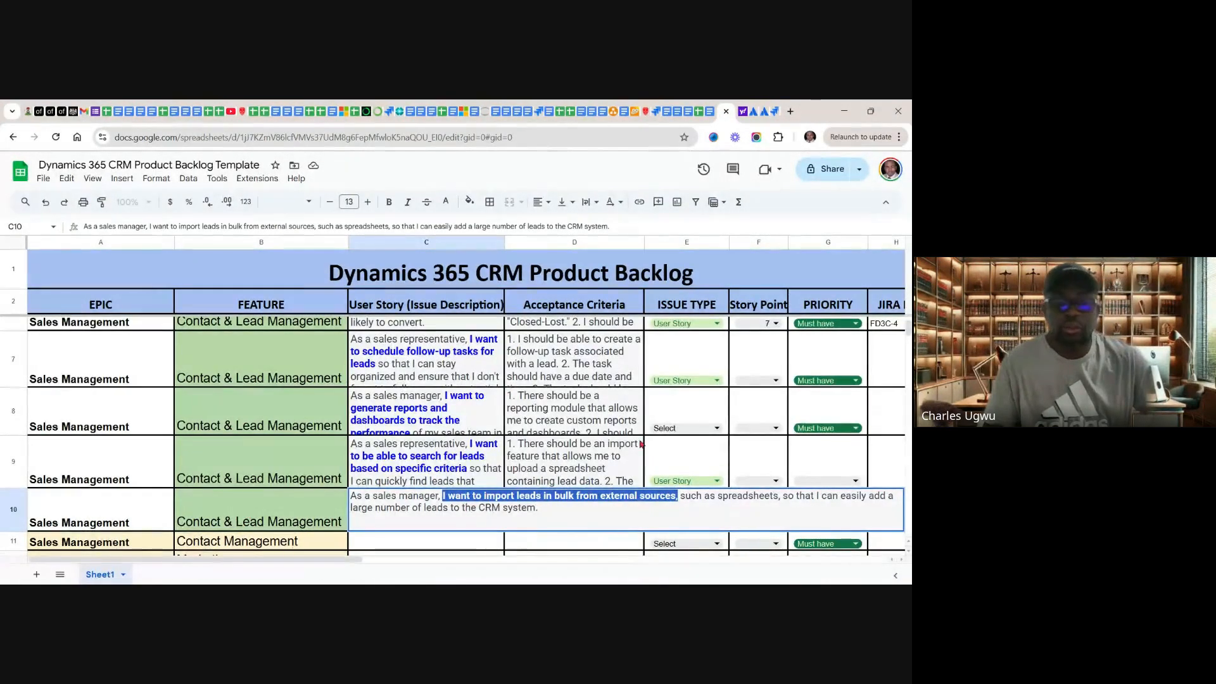
pyautogui.scroll(-5, 641, 444)
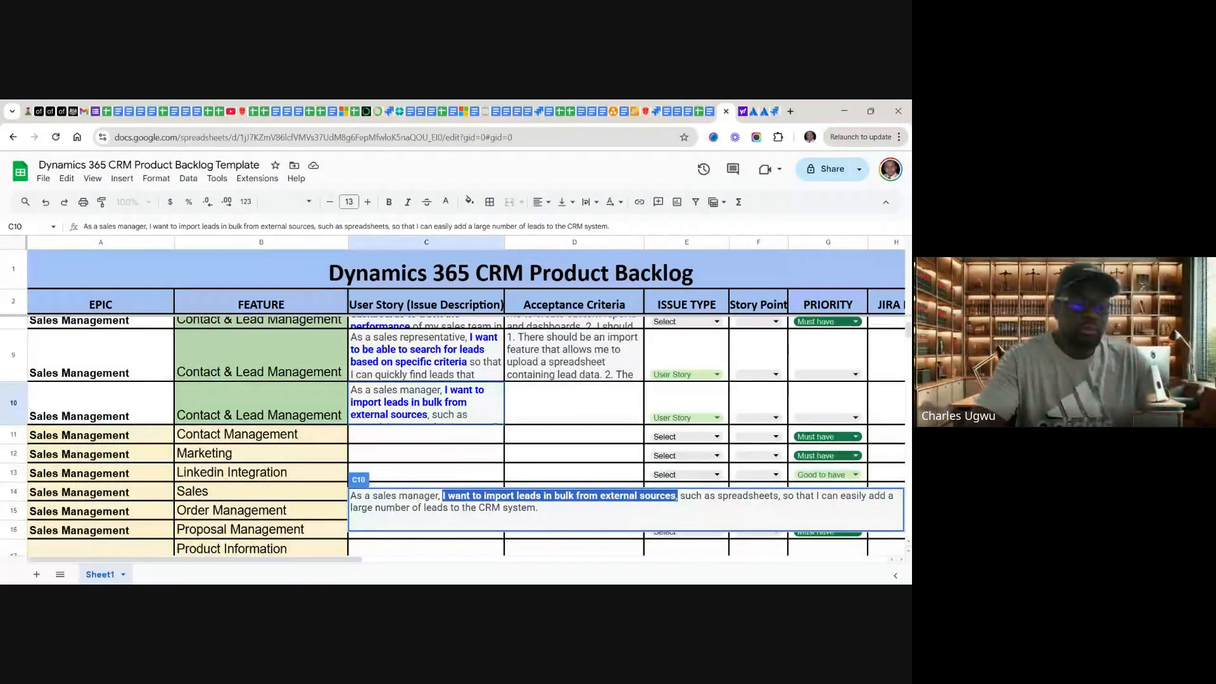
pyautogui.scroll(2, 455, 422)
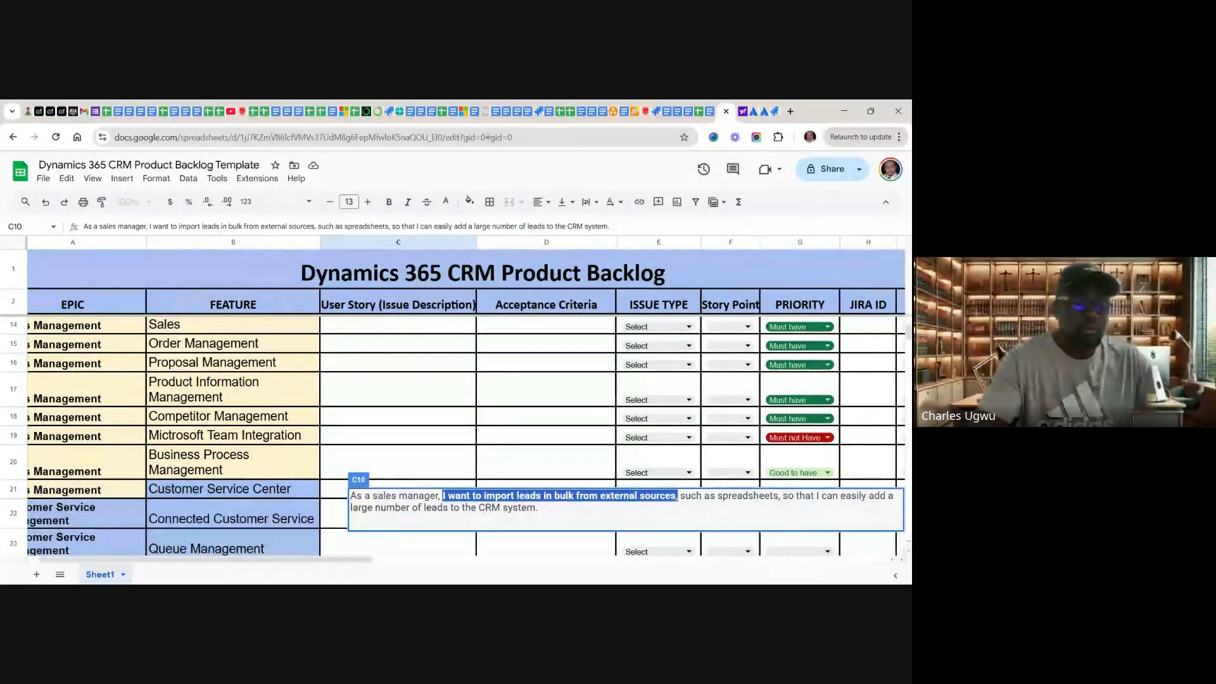
pyautogui.click(437, 462)
pyautogui.scroll(5, 437, 443)
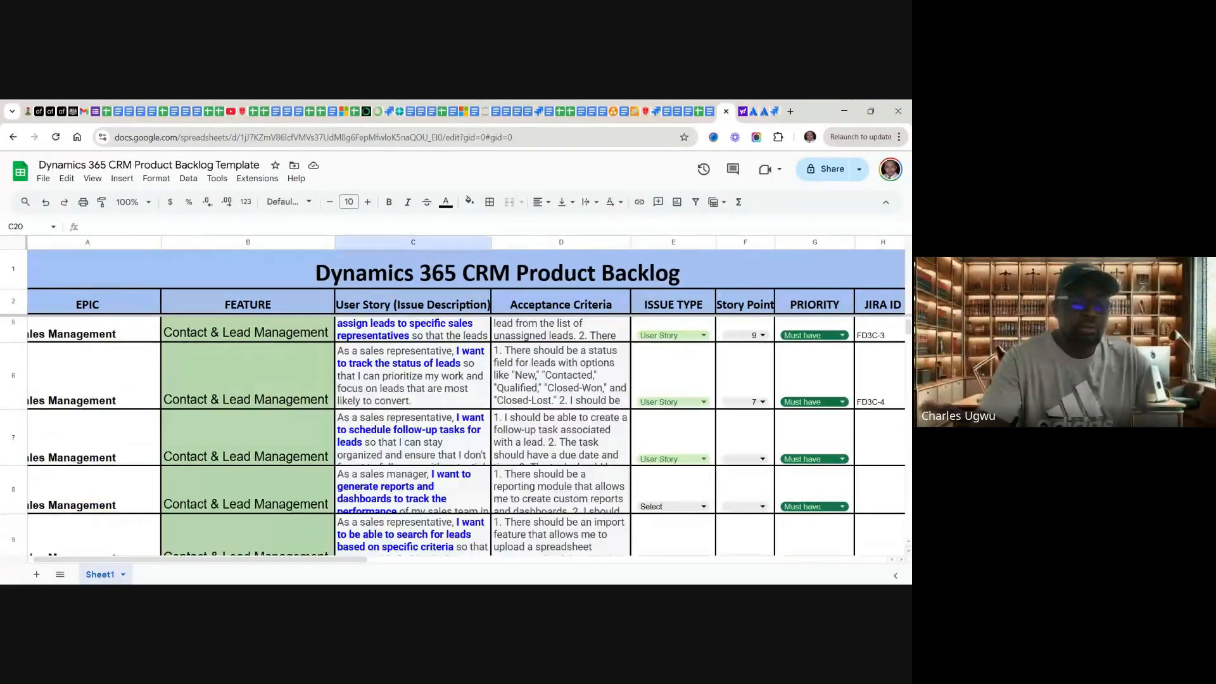
pyautogui.scroll(-6, 437, 443)
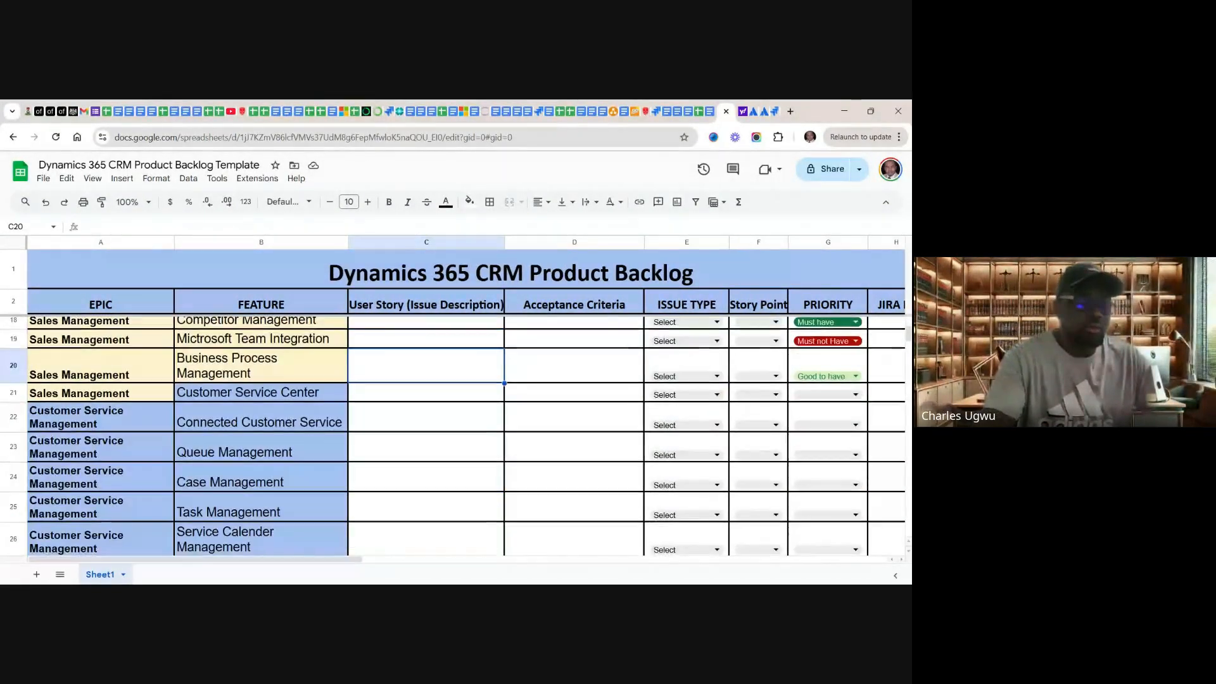
pyautogui.scroll(-10, 437, 443)
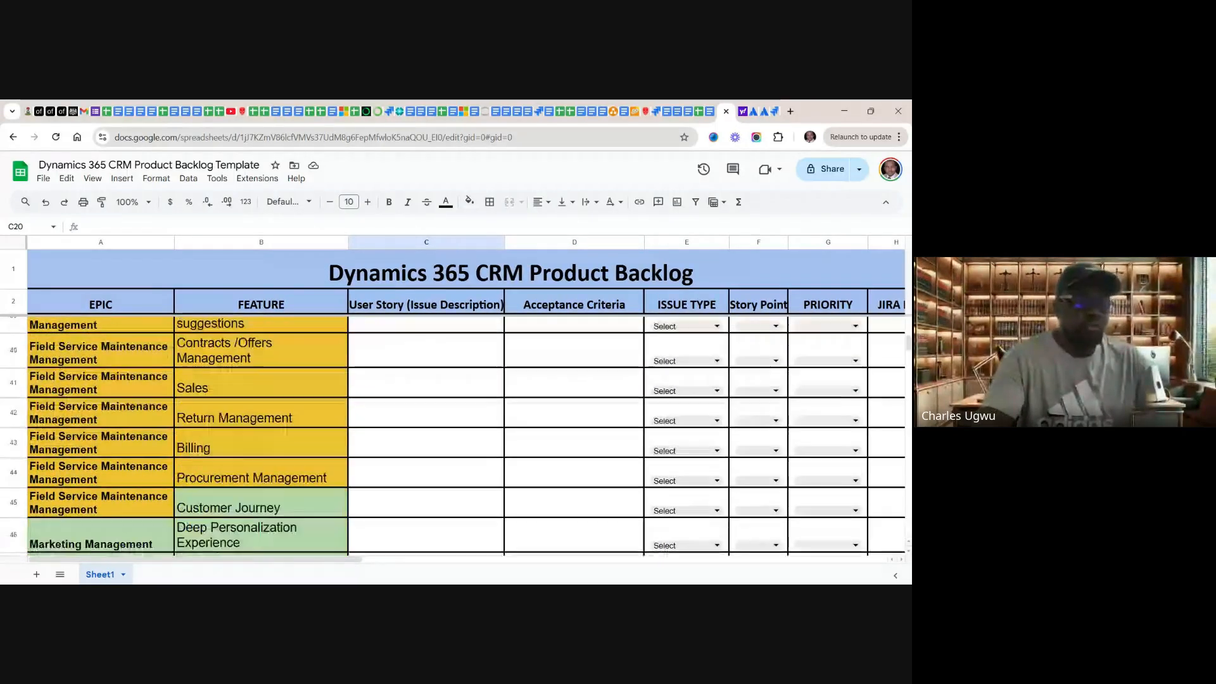
pyautogui.scroll(-5, 437, 443)
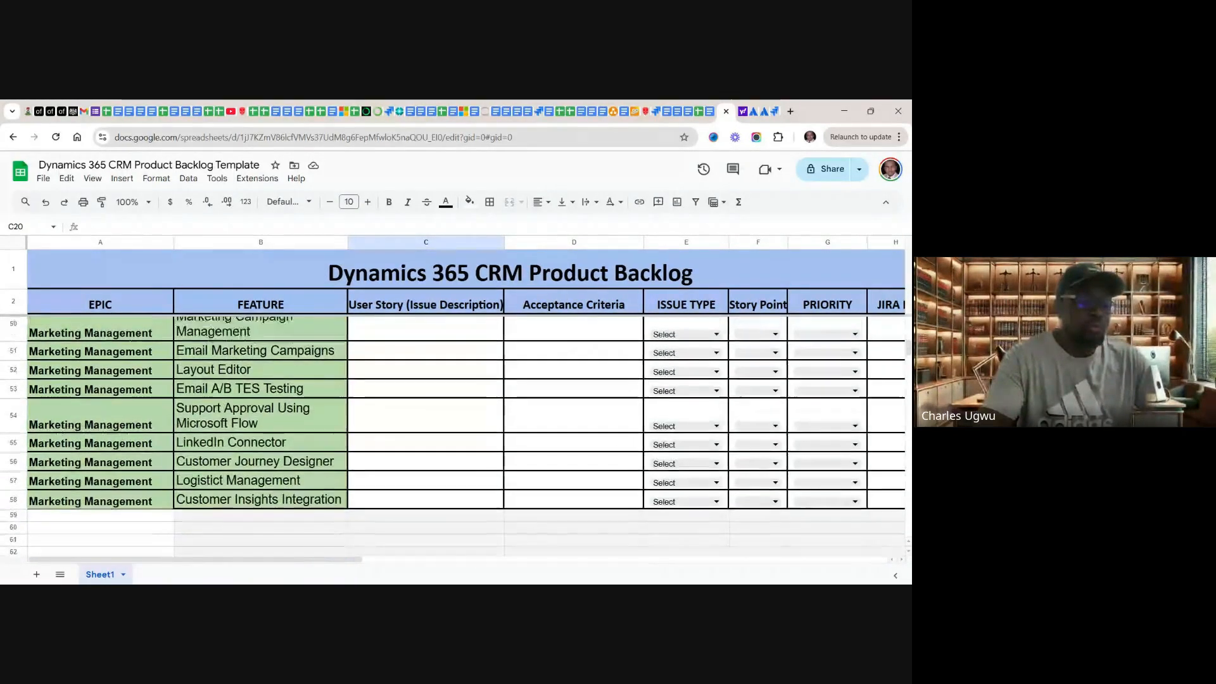
pyautogui.scroll(14, 437, 443)
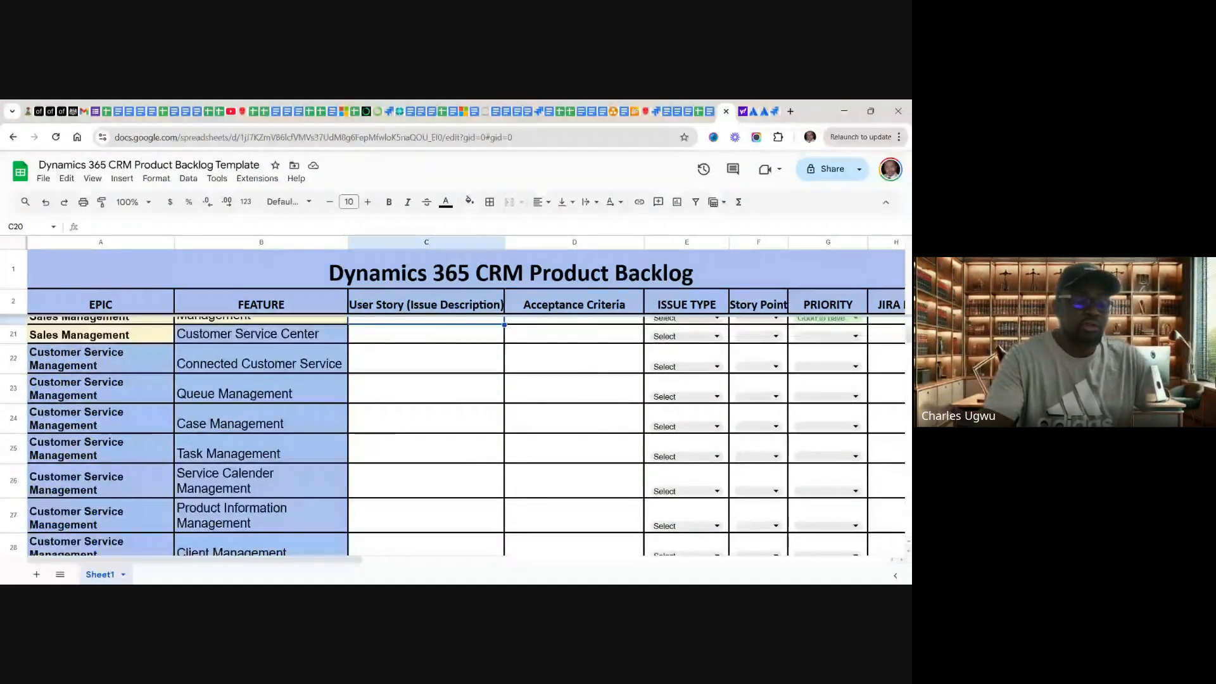
pyautogui.scroll(8, 437, 444)
pyautogui.scroll(2, 437, 444)
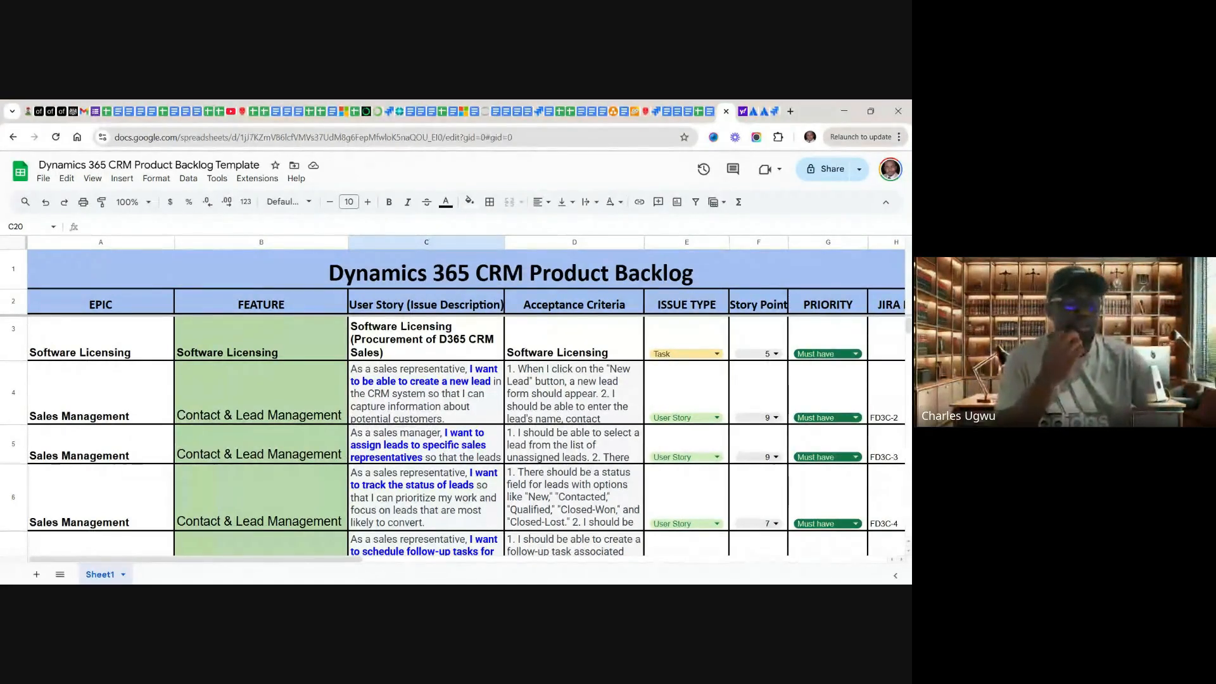
pyautogui.scroll(1, 466, 444)
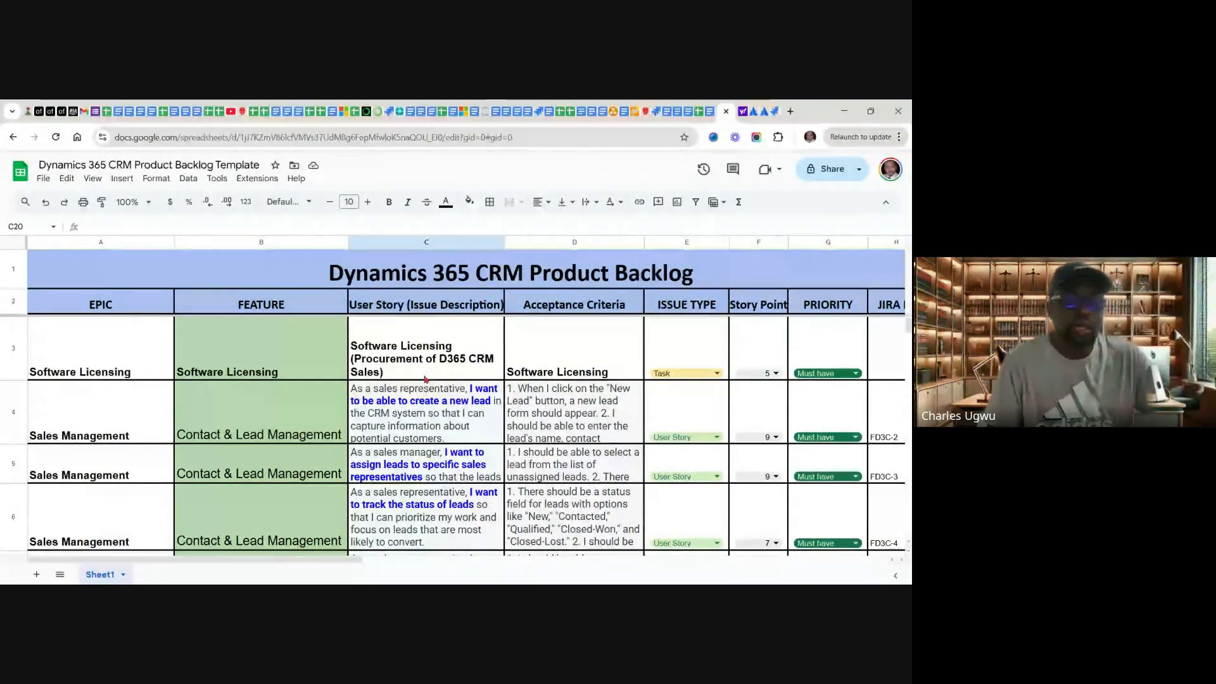
pyautogui.click(464, 308)
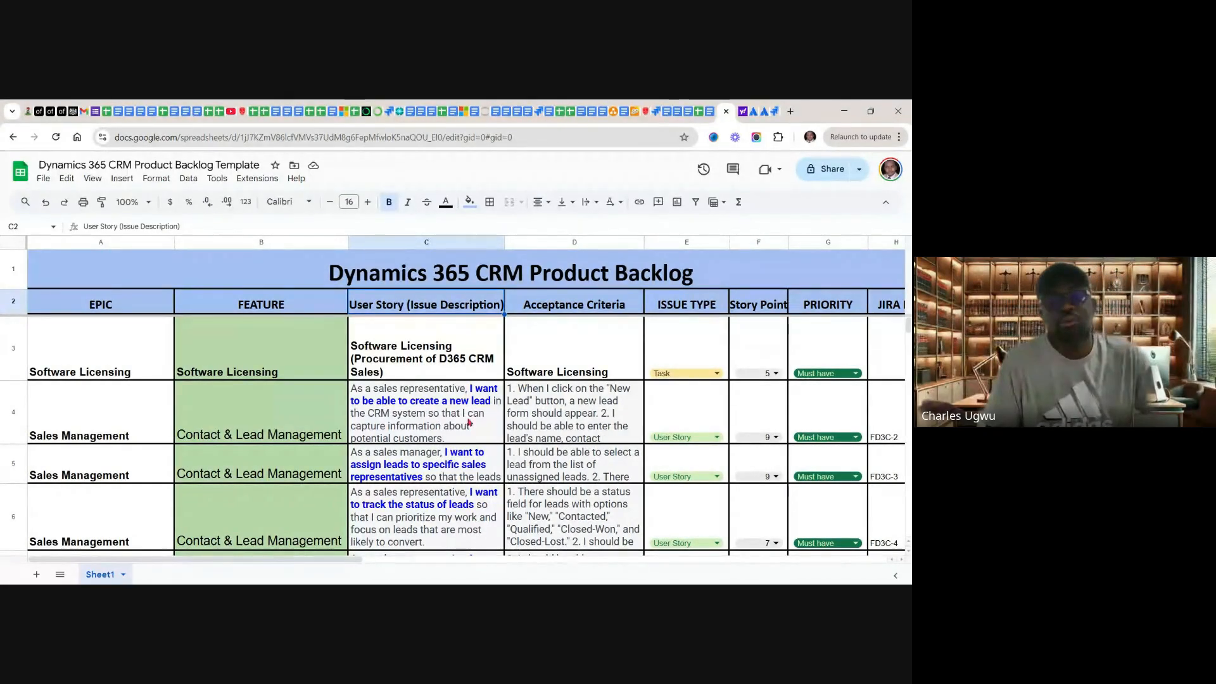
# Step: Return to the Jira timeline, widen the issue column and open the details of task BCPD-2 under "Software Licesing"
pyautogui.click(774, 113)
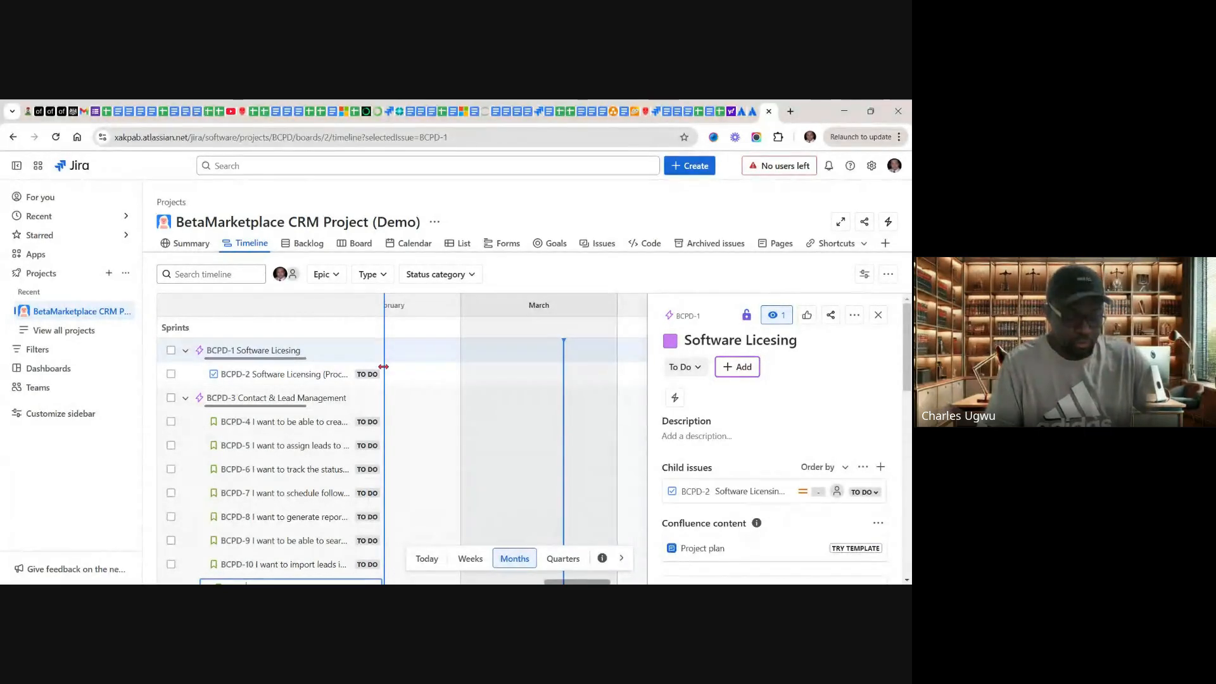
pyautogui.moveTo(407, 367); pyautogui.dragTo(477, 367)
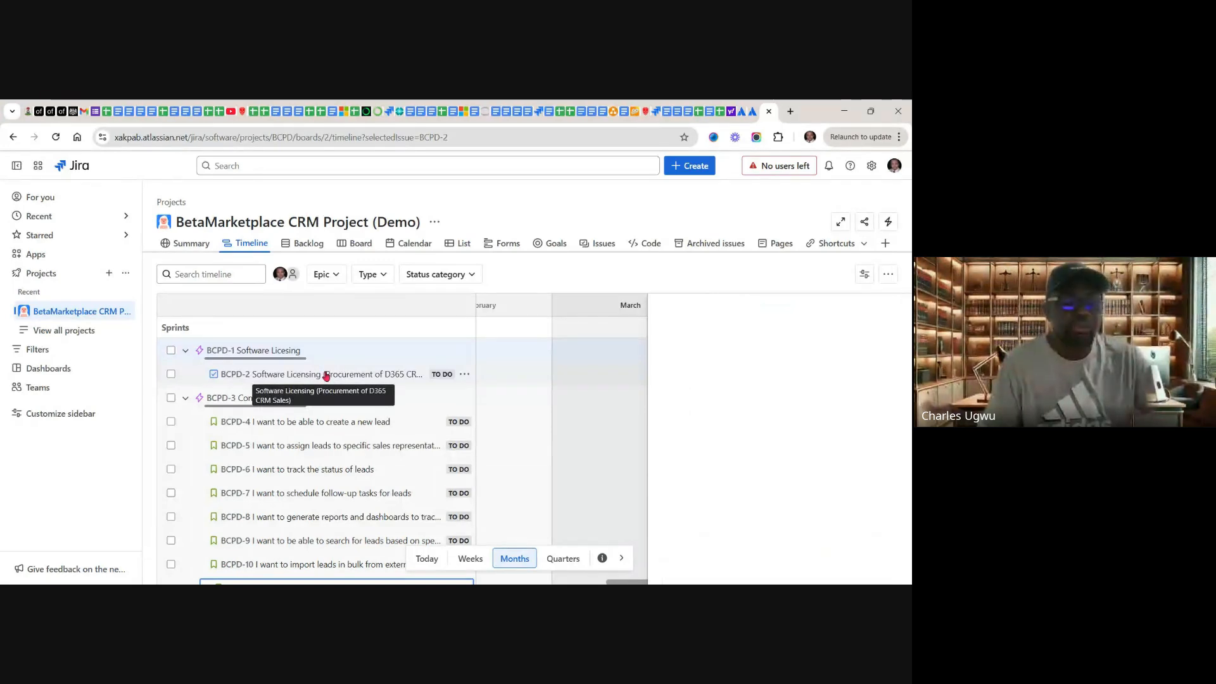
pyautogui.click(326, 376)
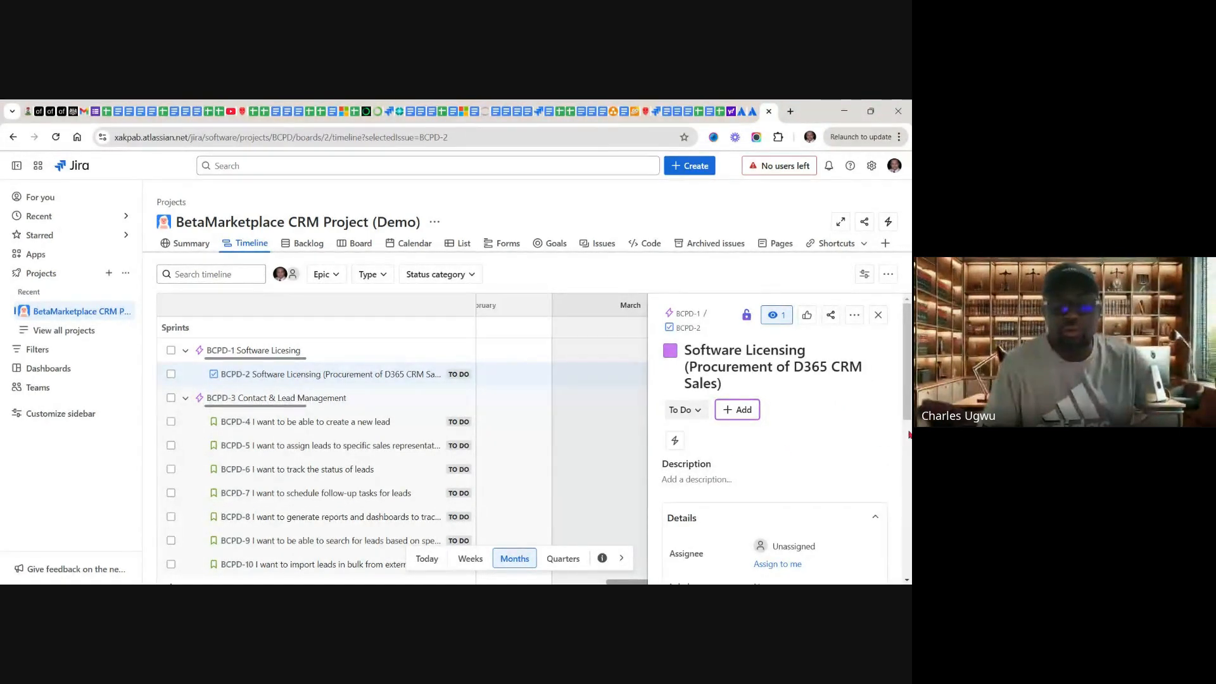
pyautogui.scroll(-5, 907, 449)
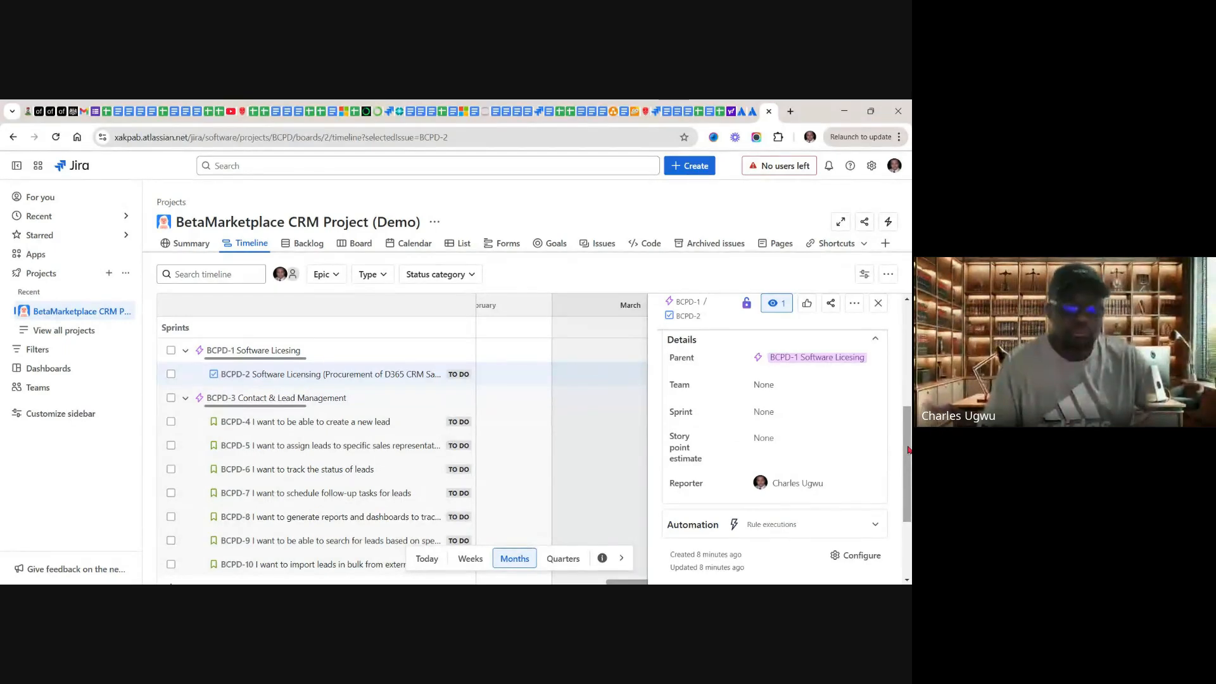
pyautogui.moveTo(909, 449); pyautogui.dragTo(895, 341)
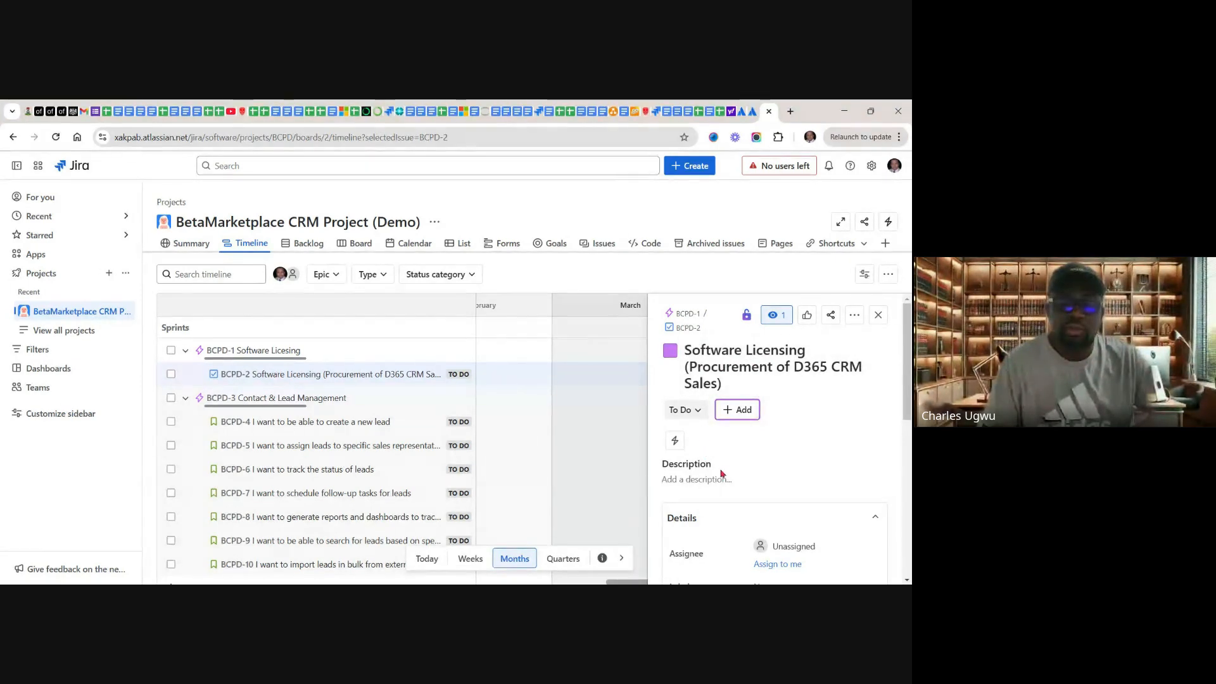
# Step: Copy the title "Software Licensing (Procurement of D365 CRM Sales)" into the description of BCPD-2
pyautogui.click(757, 483)
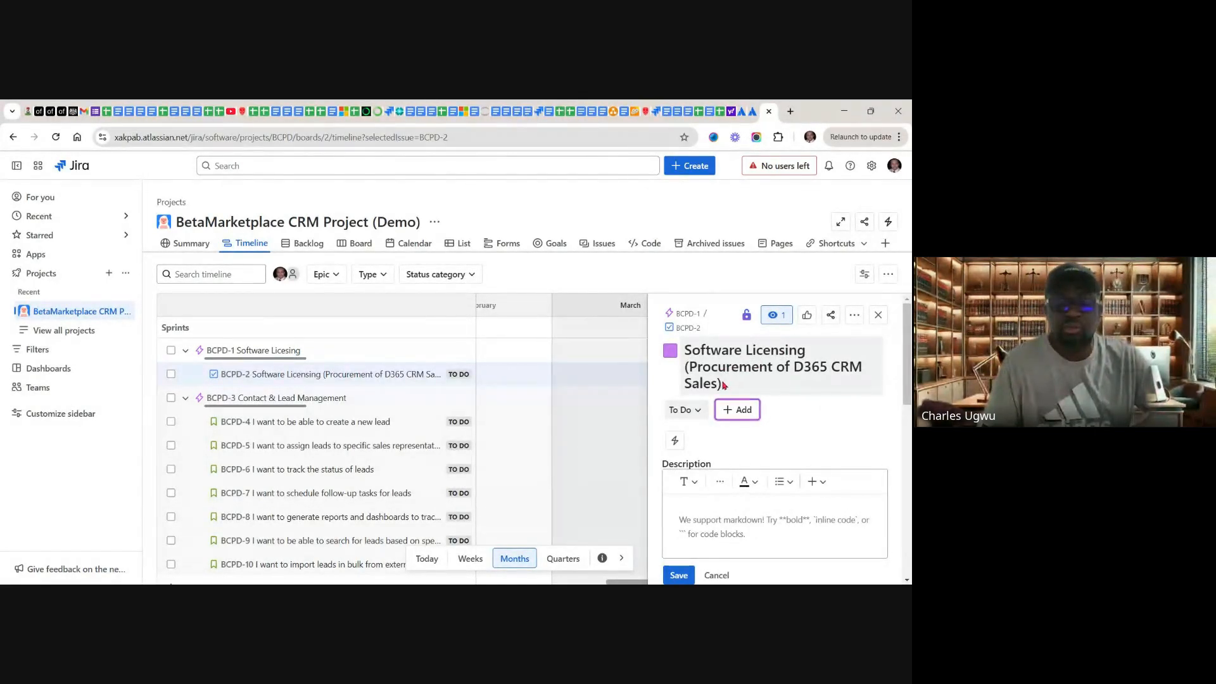
pyautogui.moveTo(722, 383); pyautogui.dragTo(689, 351)
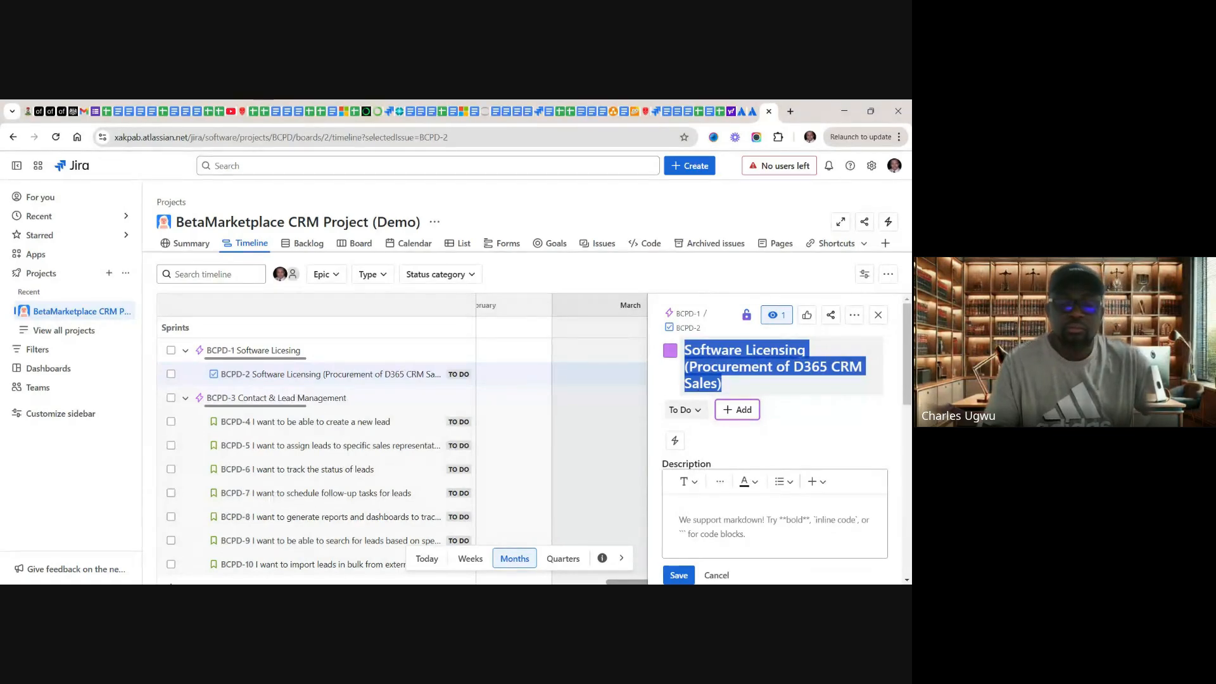
pyautogui.click(712, 518)
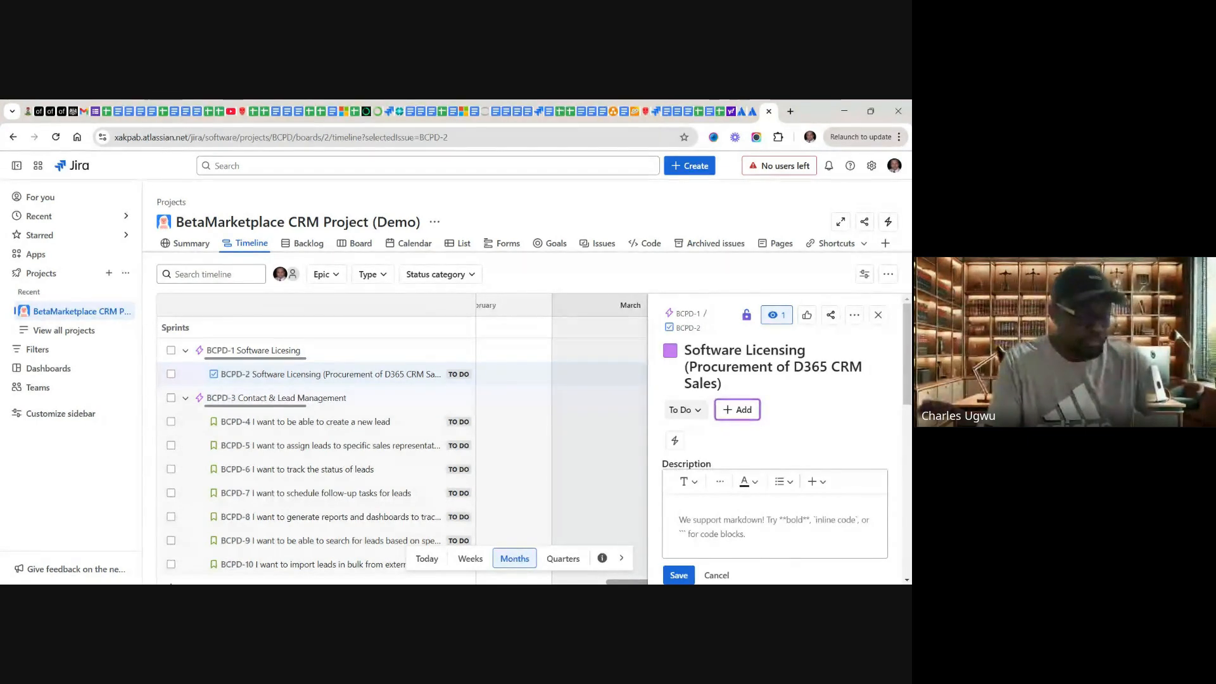
pyautogui.write('Software Licensing (Procurement of D365 CRM Sales)')
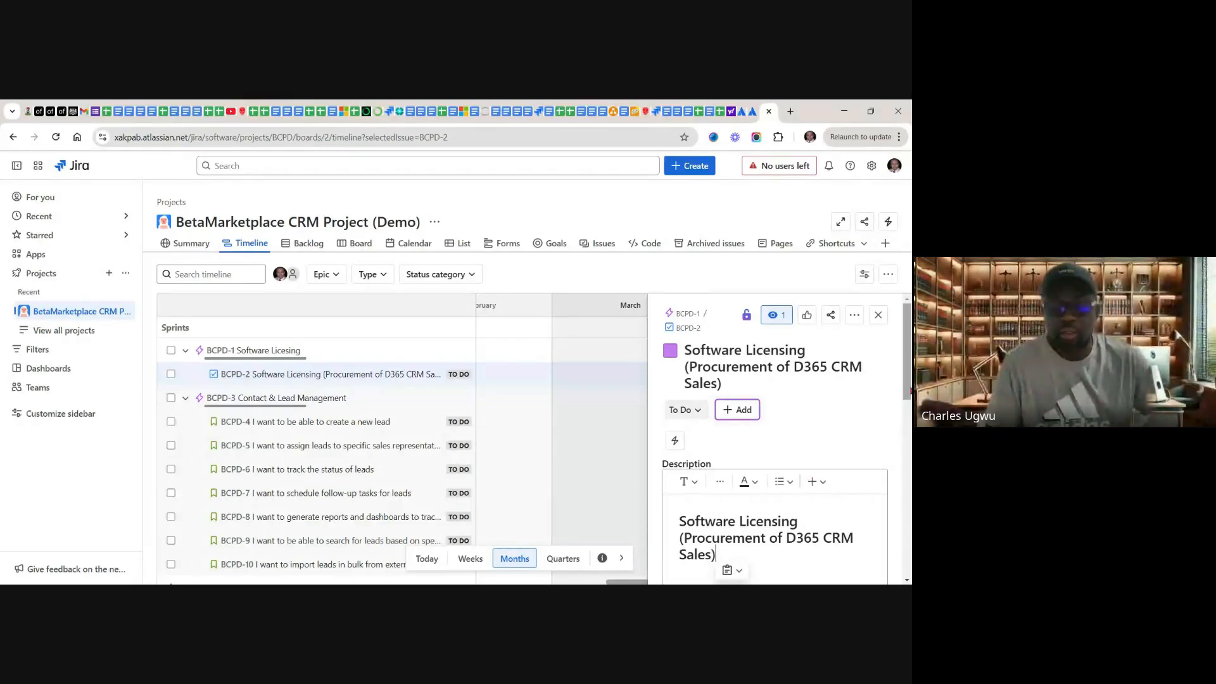
# Step: Set the story point estimate of BCPD-2 to 5
pyautogui.moveTo(908, 390); pyautogui.dragTo(905, 496)
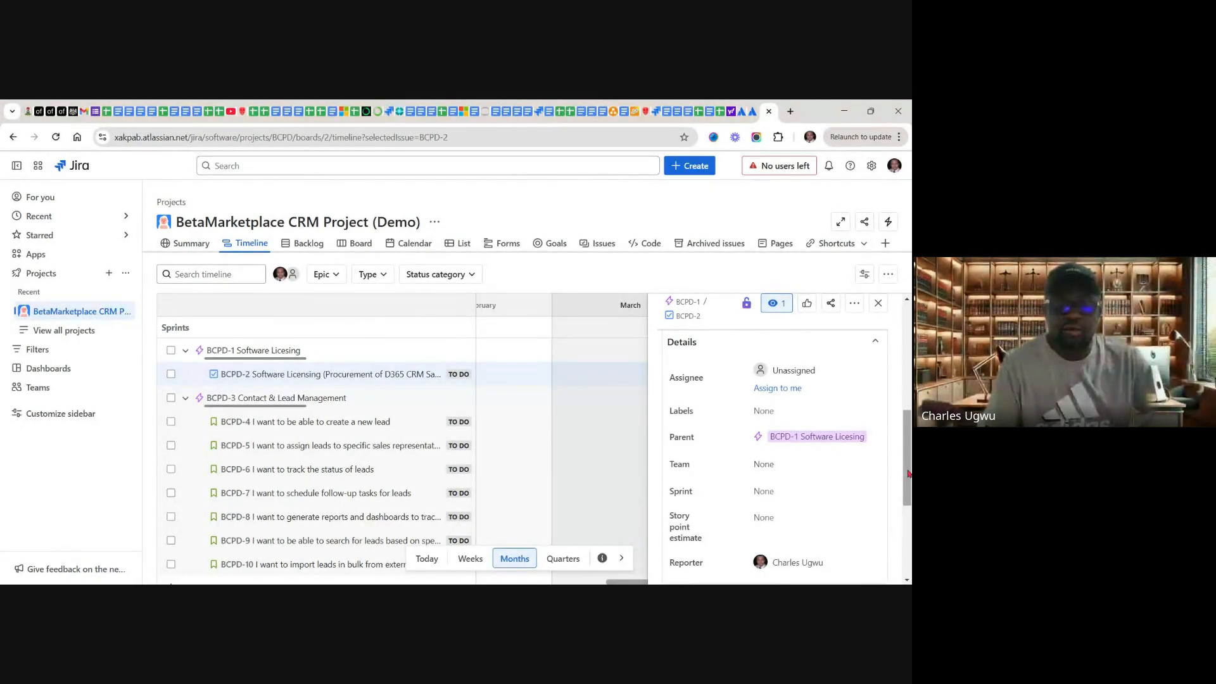
pyautogui.moveTo(908, 472)
pyautogui.mouseDown()
pyautogui.moveTo(910, 539)
pyautogui.moveTo(908, 490)
pyautogui.mouseUp()
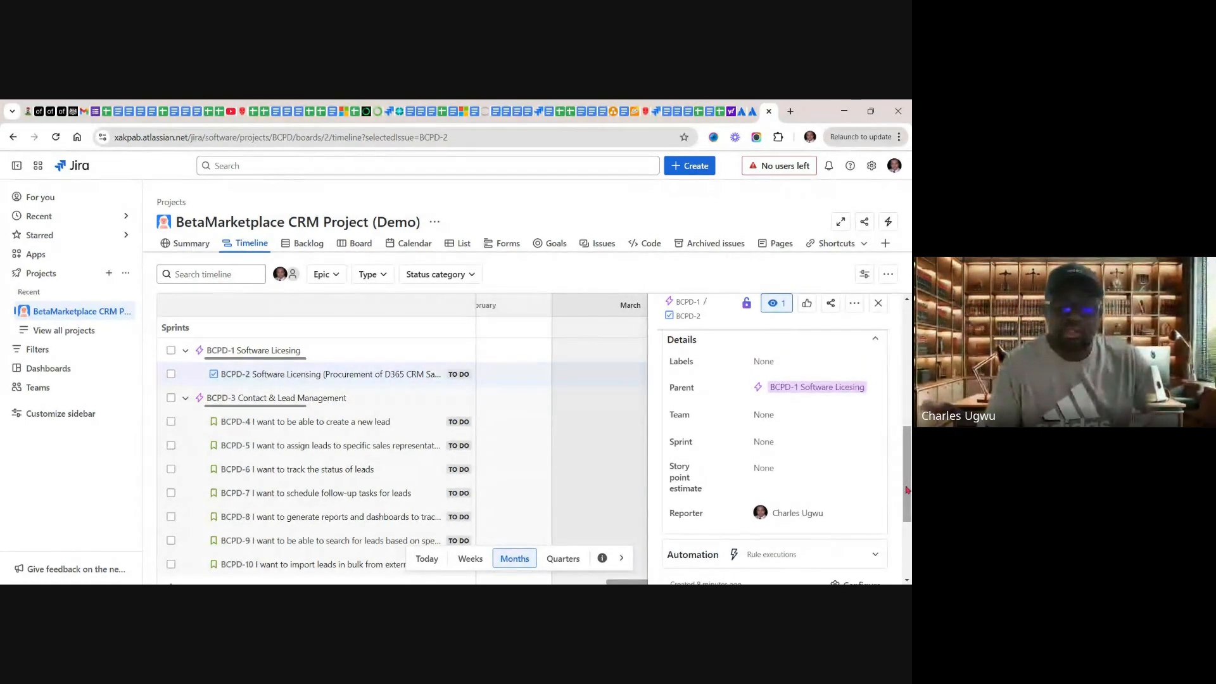
pyautogui.click(785, 470)
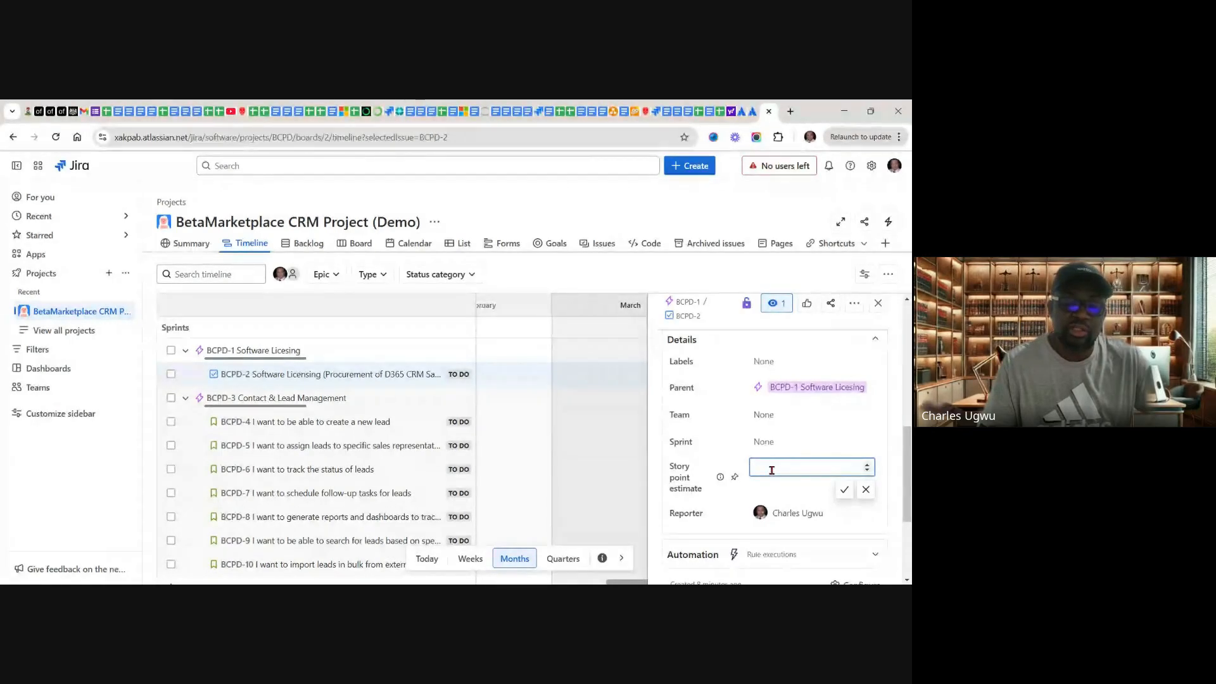
pyautogui.write('5')
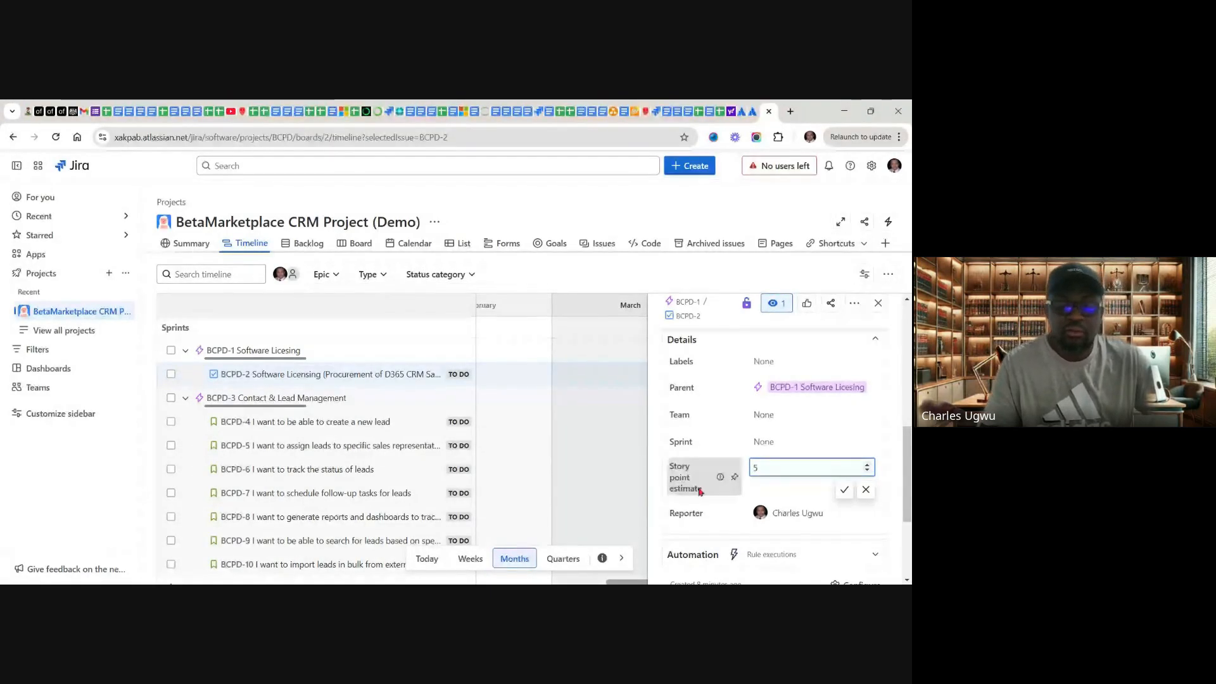
pyautogui.click(844, 489)
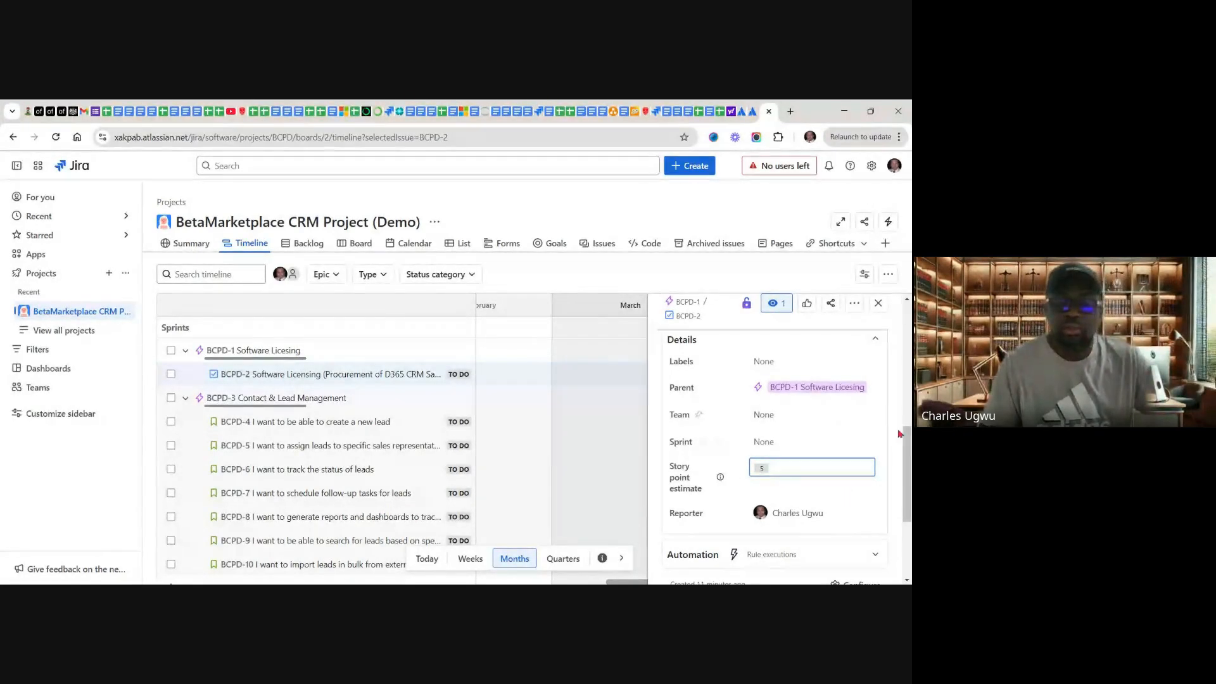
pyautogui.moveTo(910, 444); pyautogui.dragTo(902, 303)
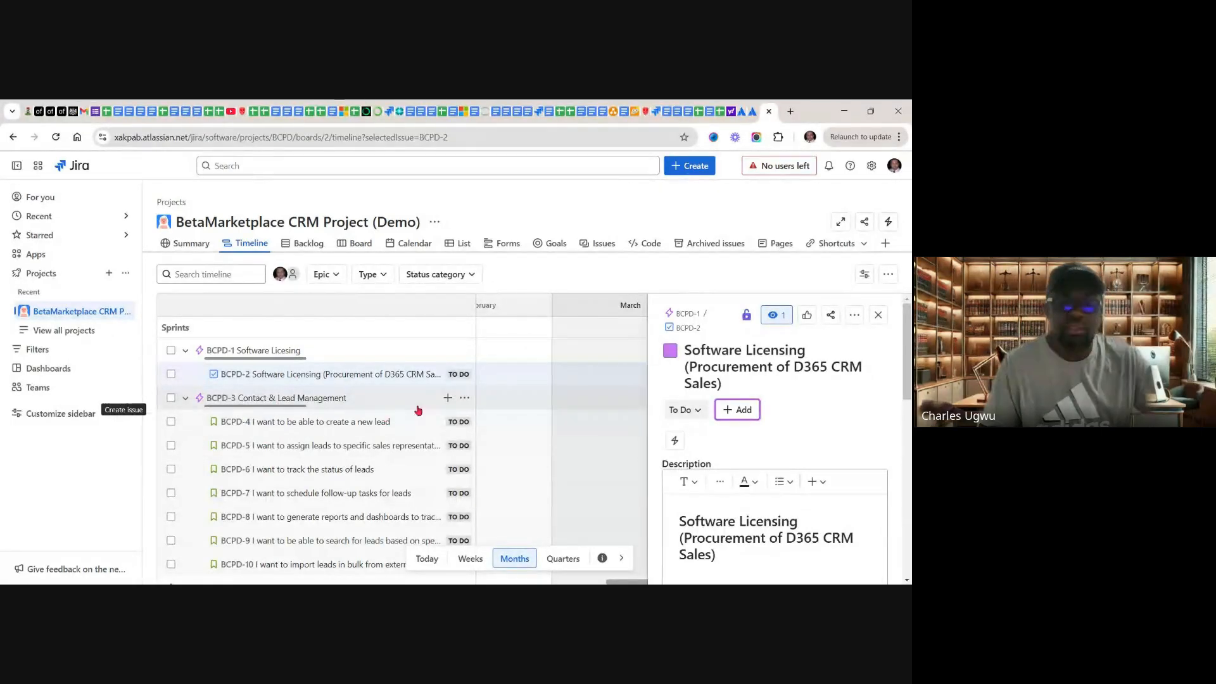
# Step: Open the description of BCPD-4 for editing, and copy the full user story about creating a new lead from Google Sheets cell C4
pyautogui.click(310, 423)
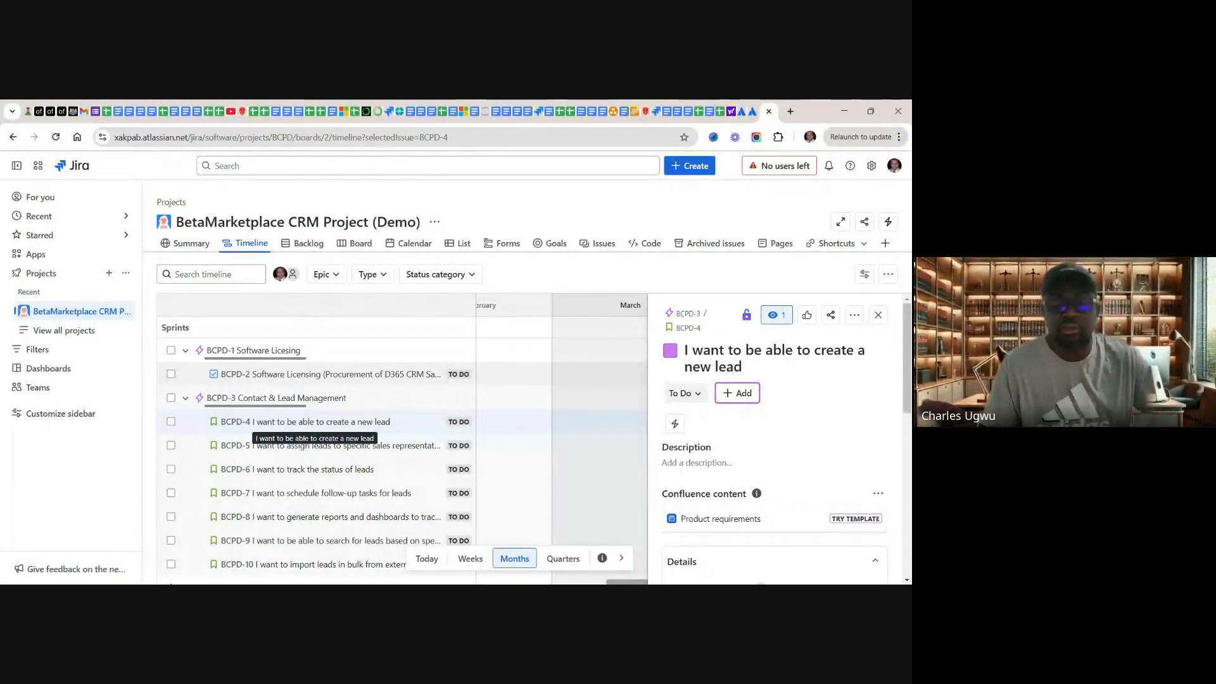
pyautogui.click(712, 461)
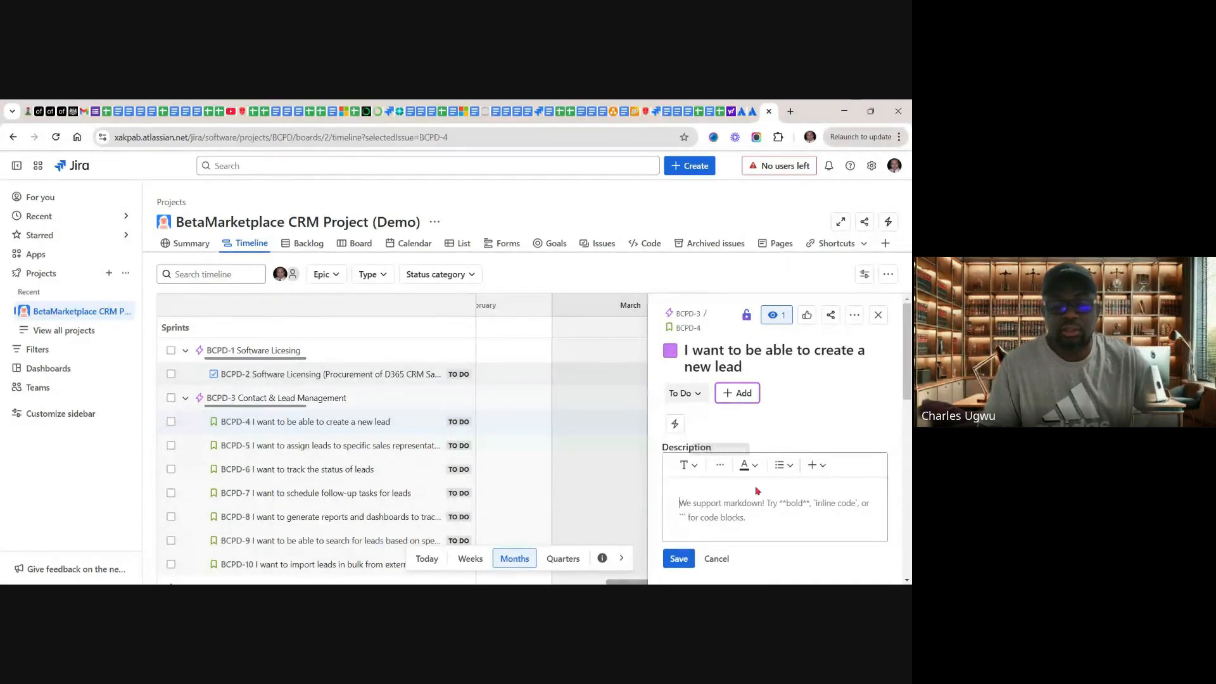
pyautogui.click(720, 112)
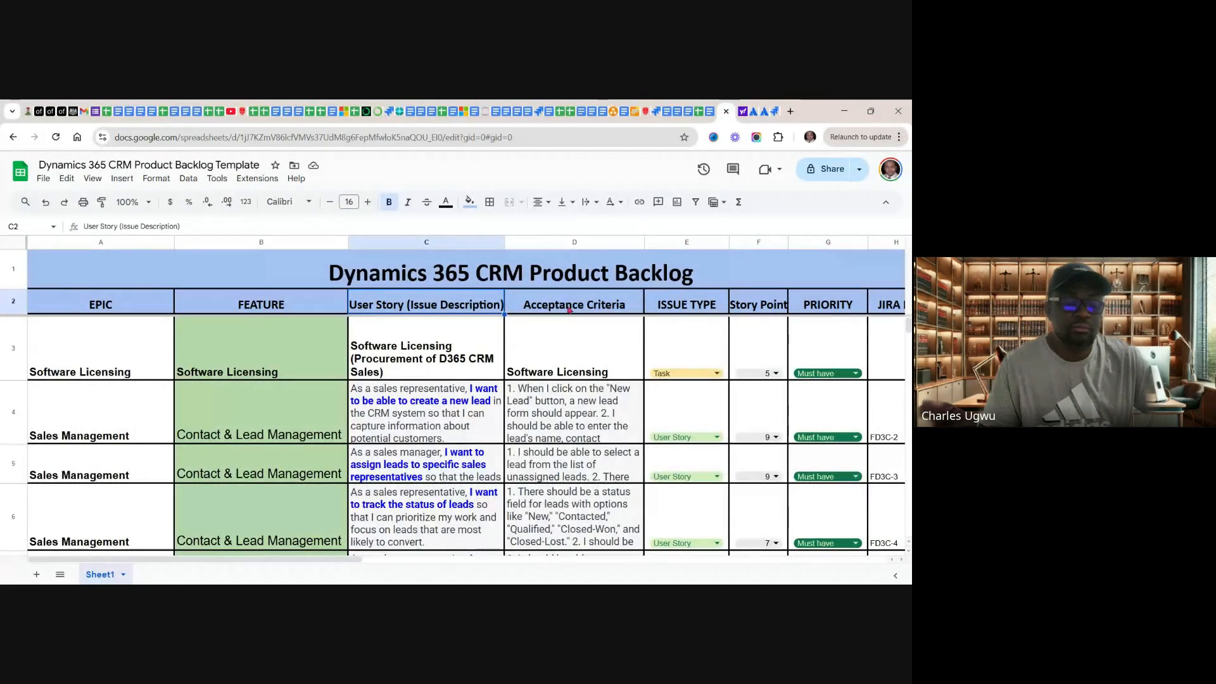
pyautogui.click(416, 408)
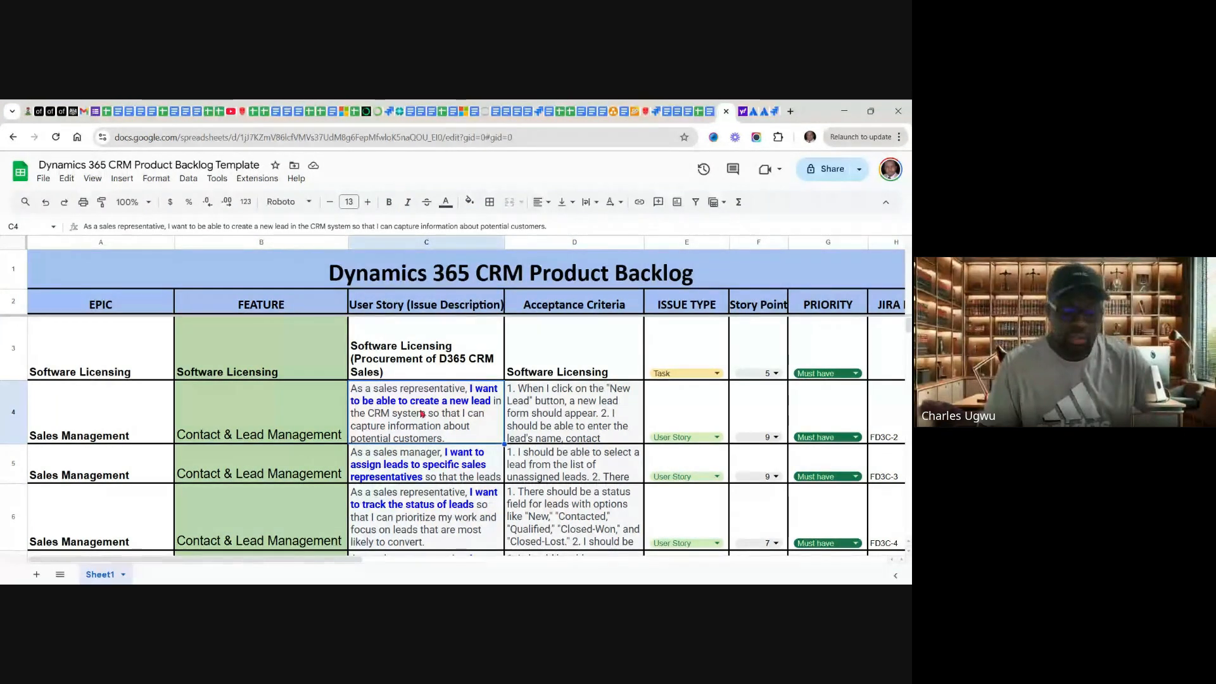
pyautogui.rightClick(421, 413)
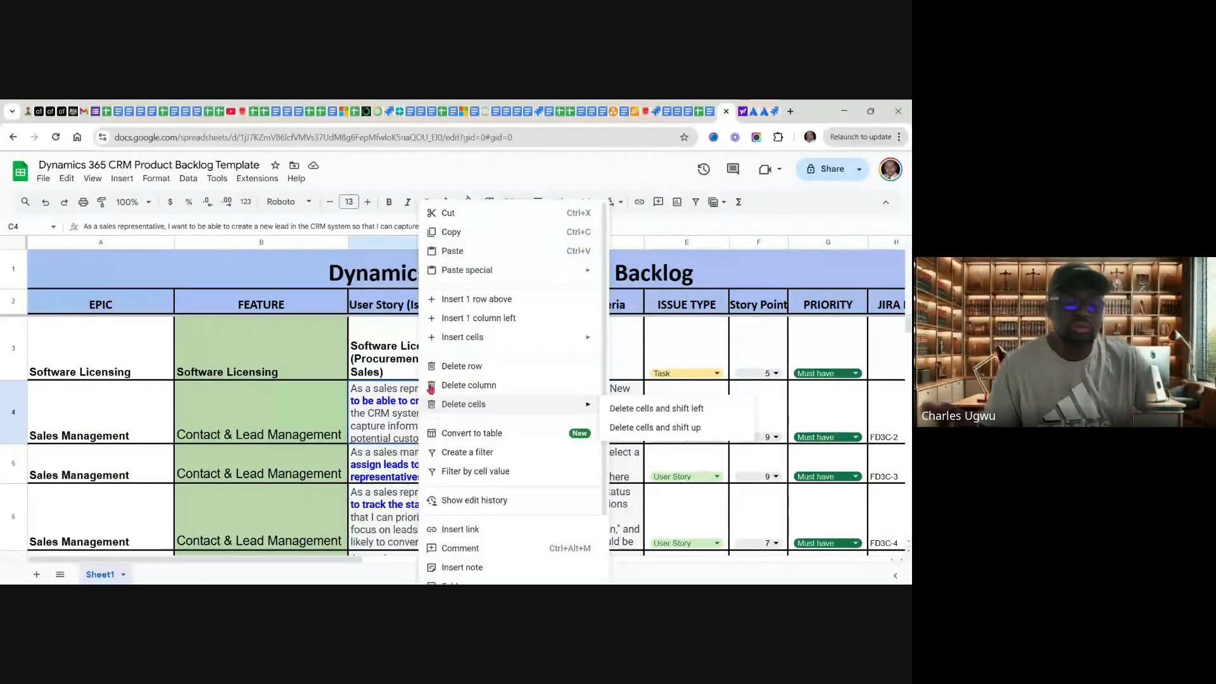
pyautogui.click(452, 233)
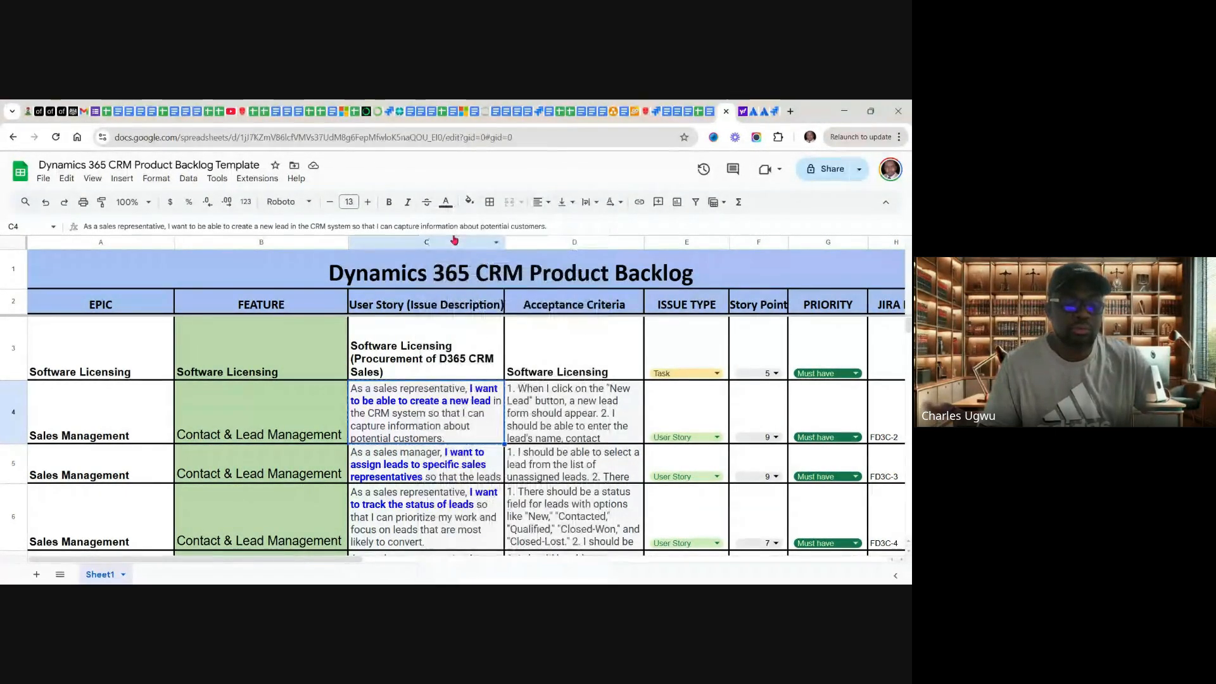
# Step: Return to Jira and paste the copied user story into the description of BCPD-4, adding two line breaks after it
pyautogui.click(778, 111)
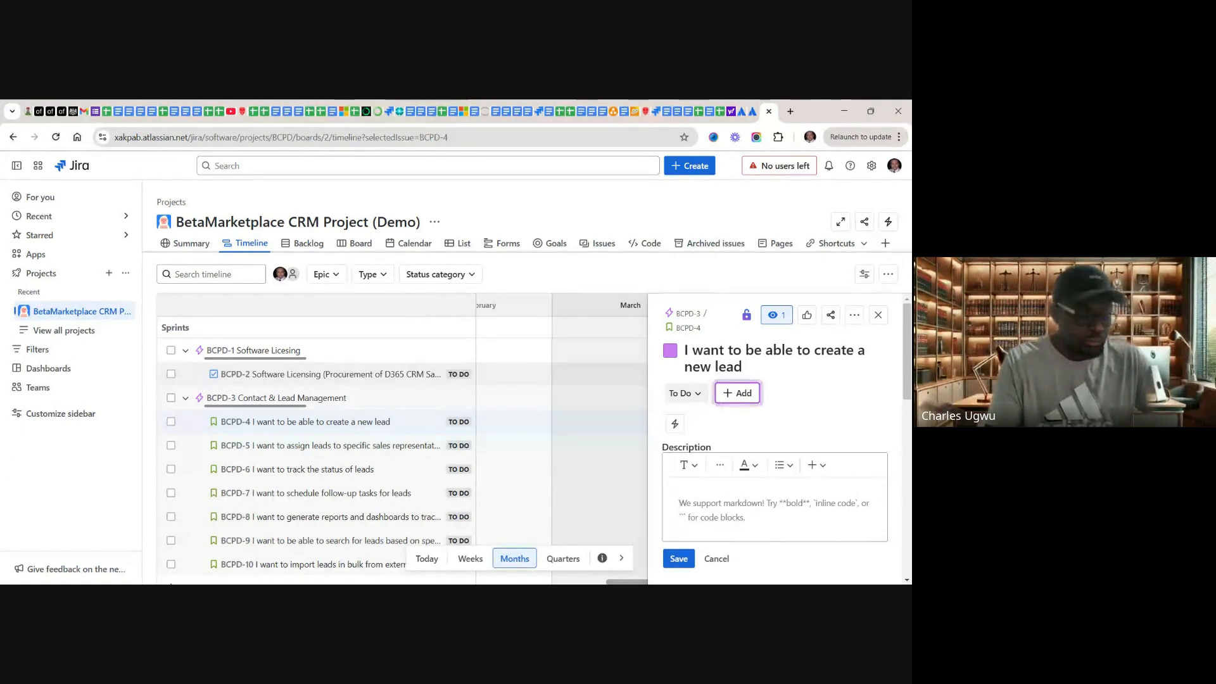
pyautogui.hotkey('ctrl', 'v')
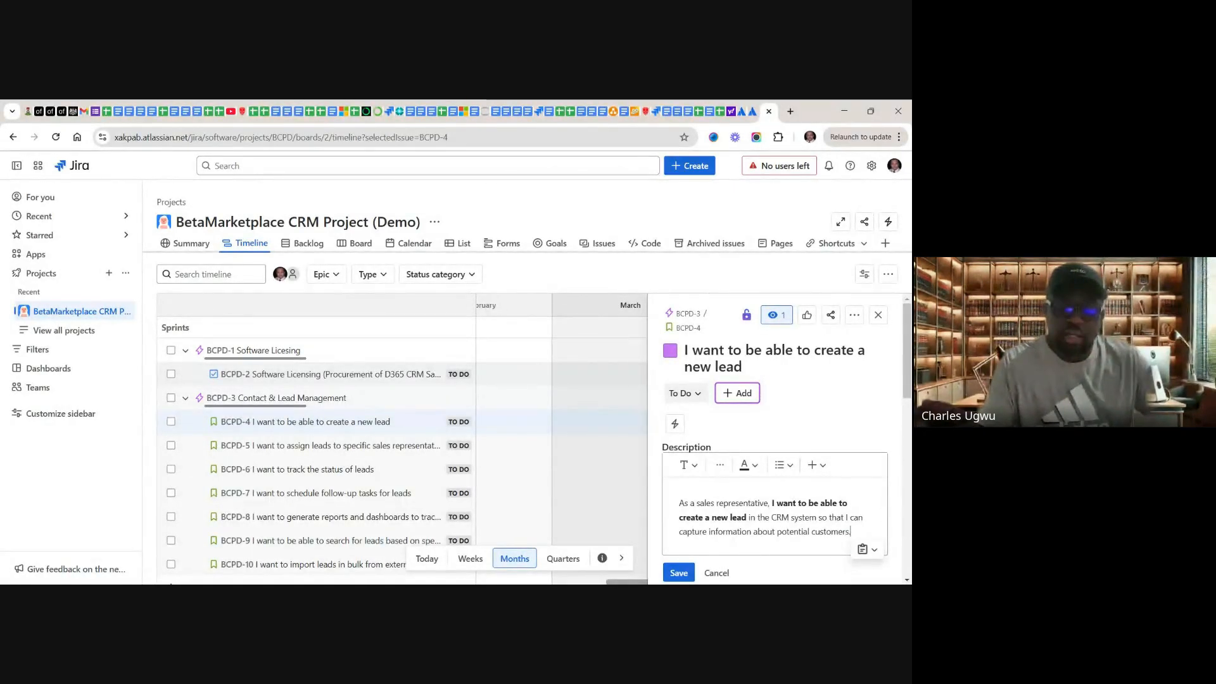
pyautogui.press('Return')
pyautogui.press('Return')
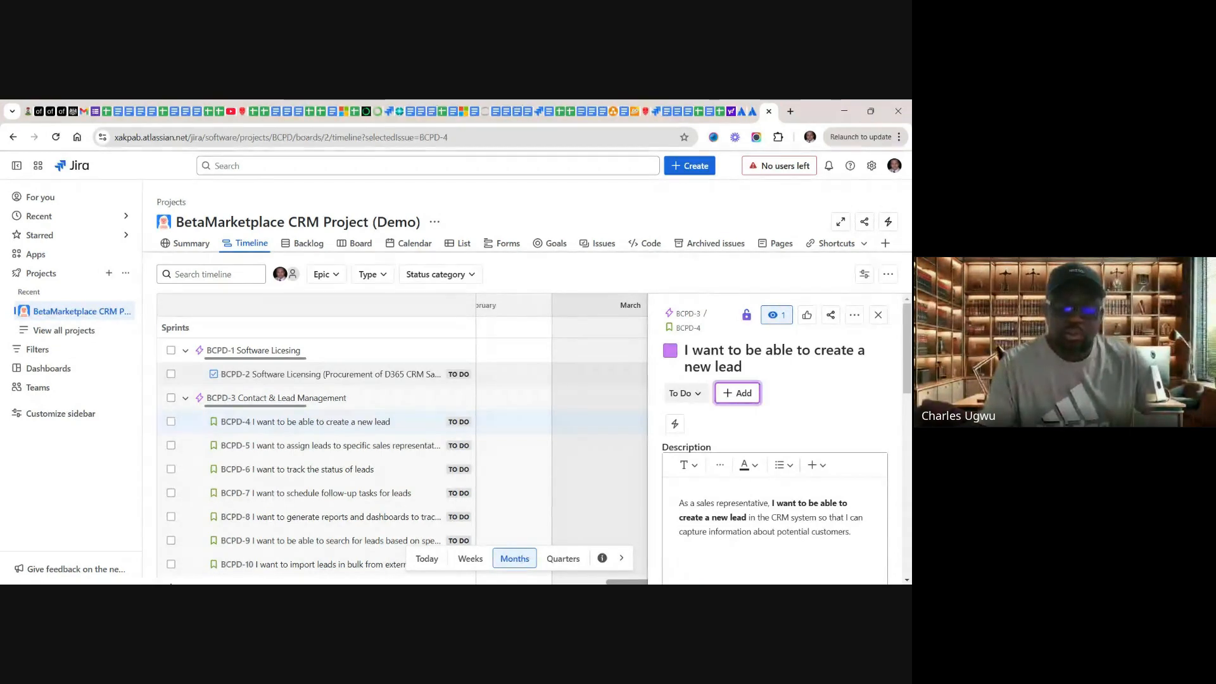
# Step: Add the line "Acceptance Criteria:" below the user story in the description of BCPD-4, followed by a new line
pyautogui.press('BackSpace')
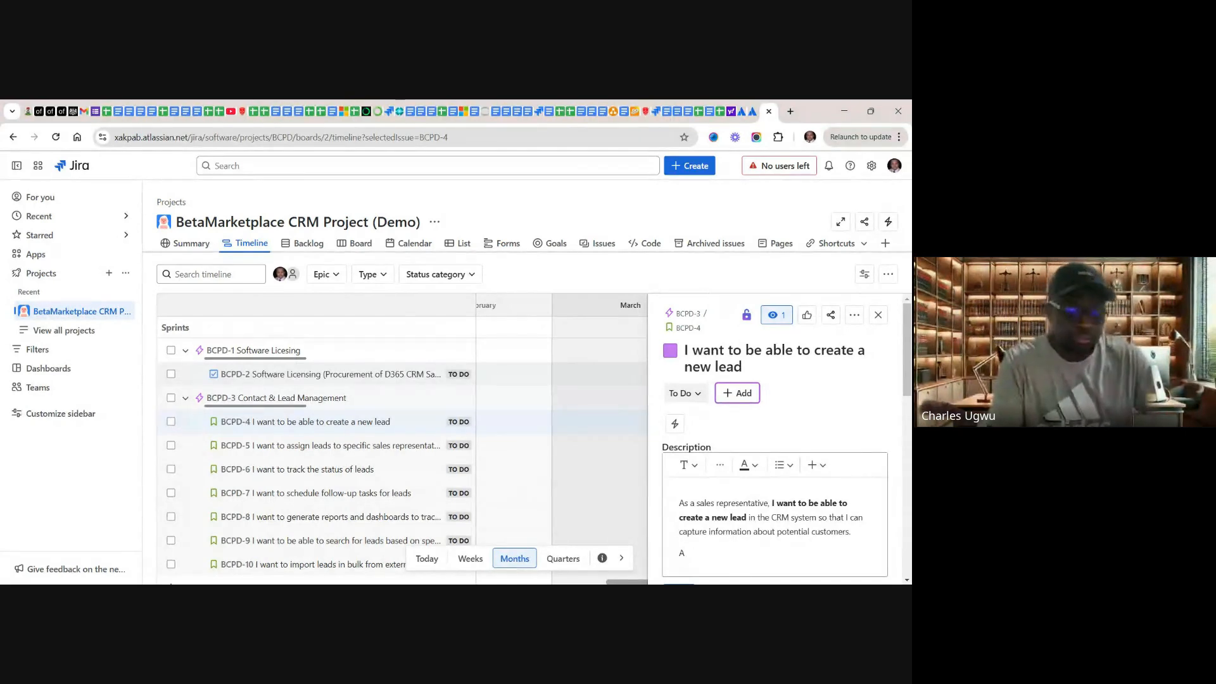
pyautogui.write('cc')
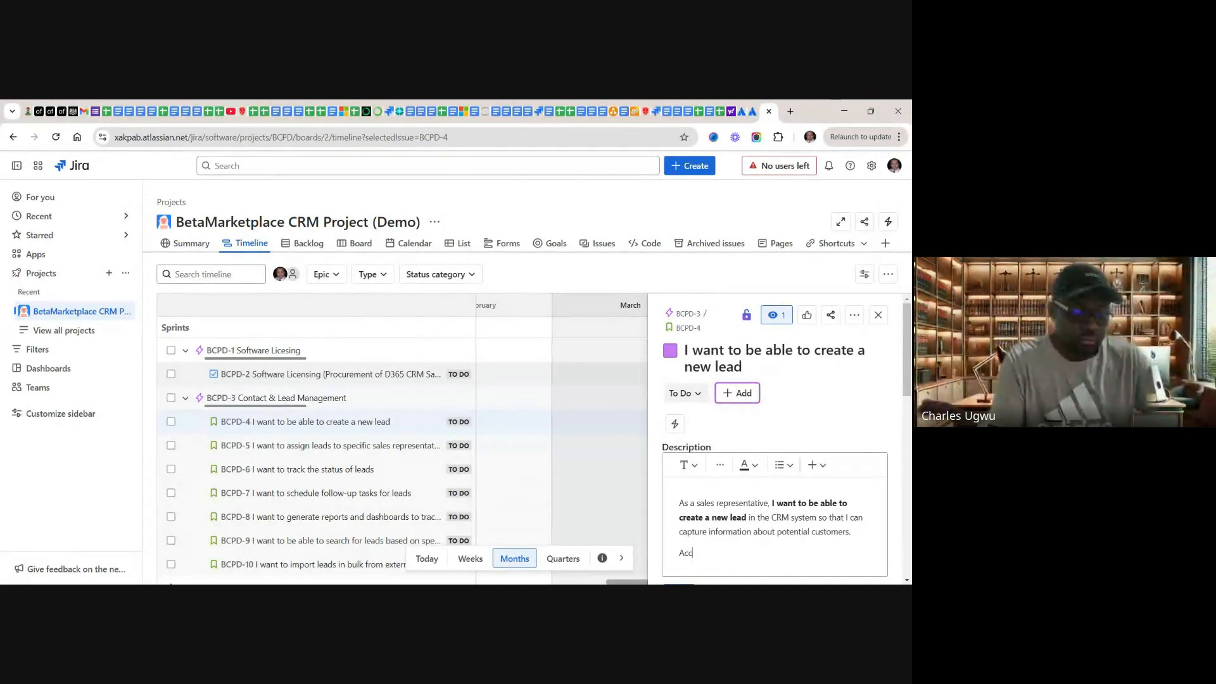
pyautogui.write('ep')
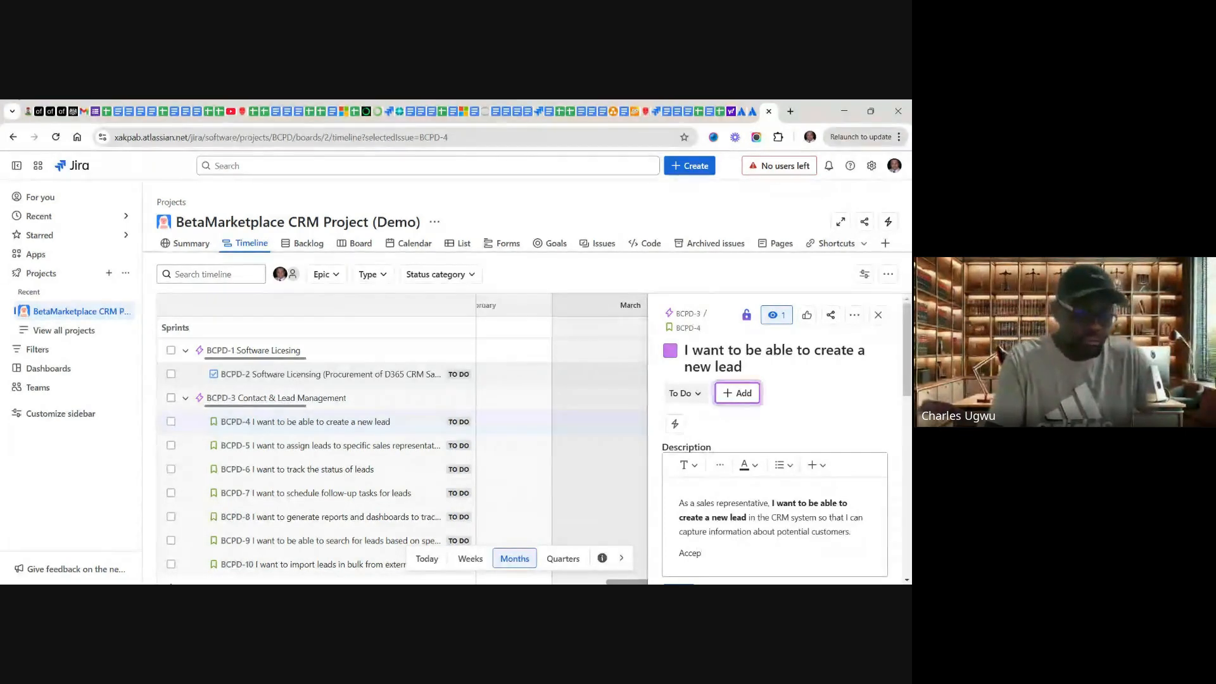
pyautogui.write('tance C')
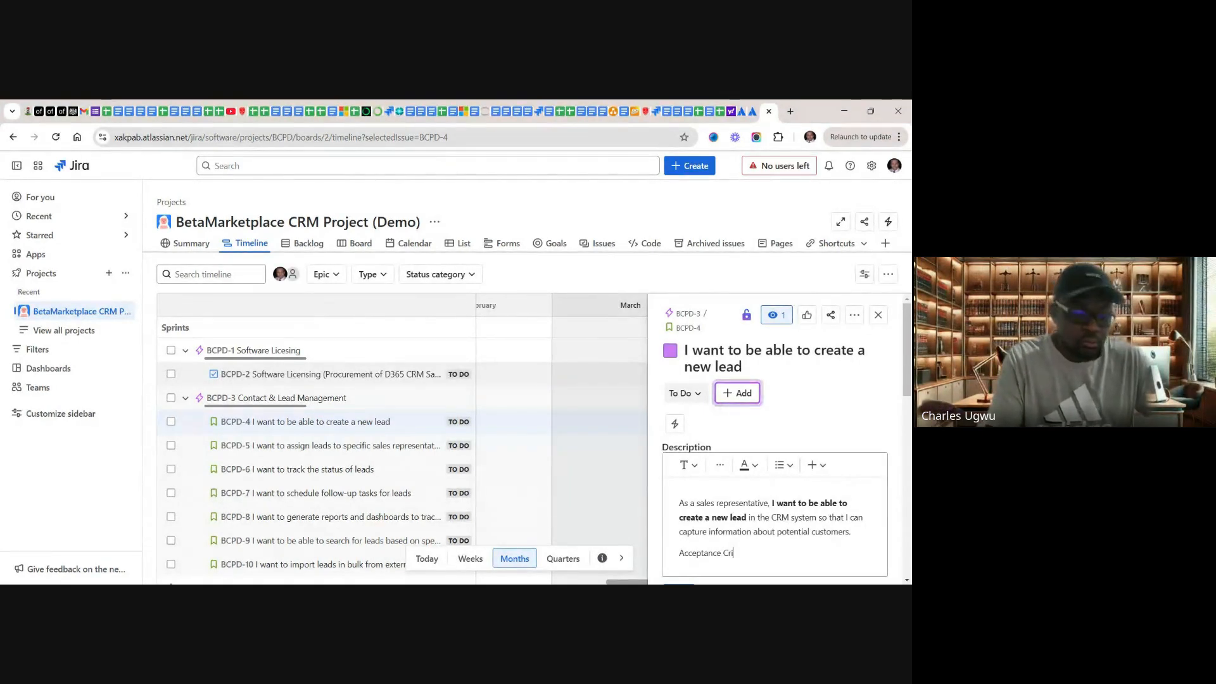
pyautogui.write('r')
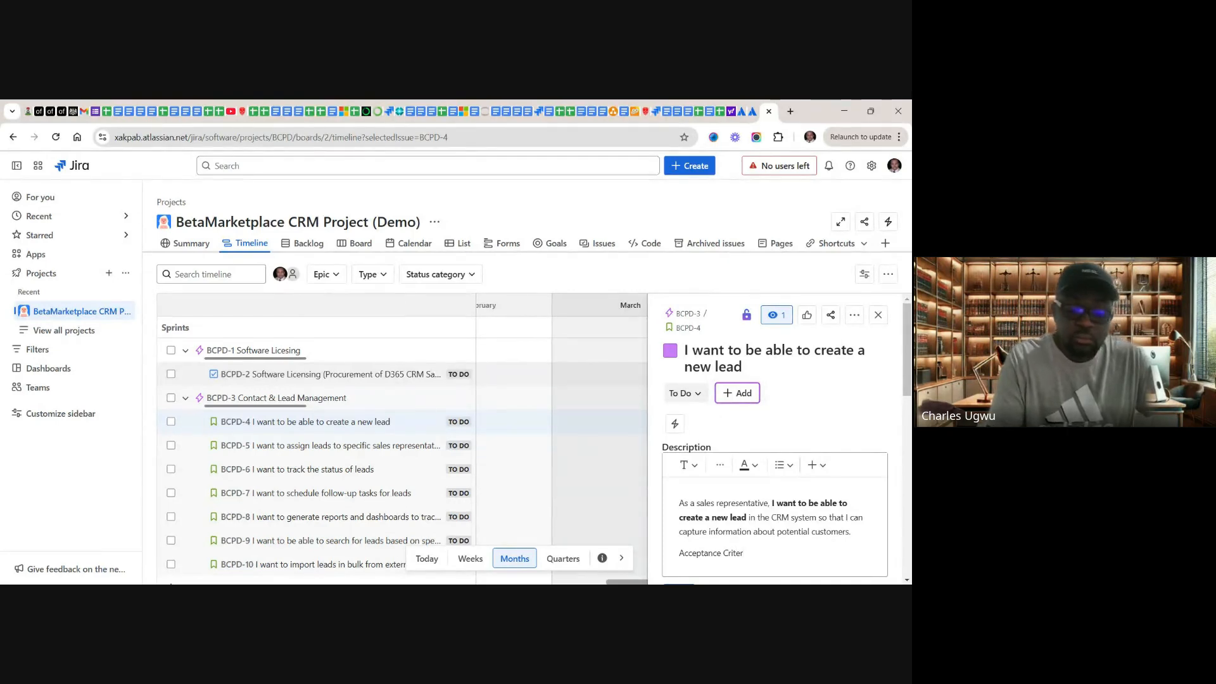
pyautogui.write('ia')
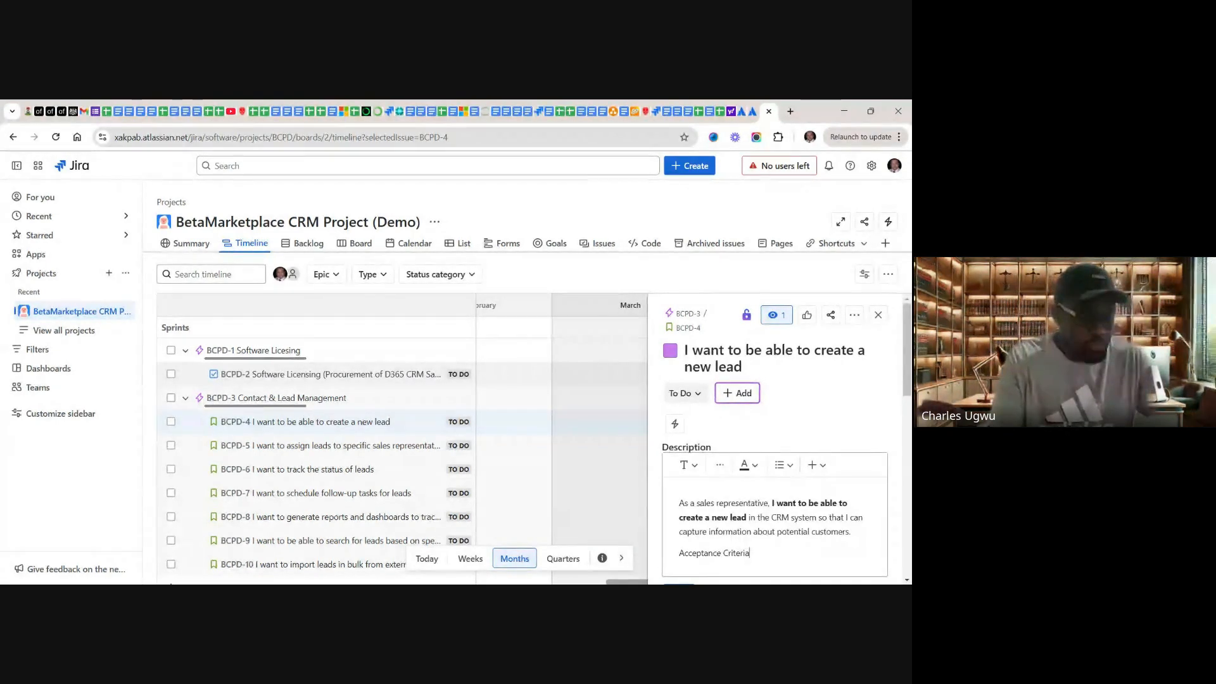
pyautogui.write(':')
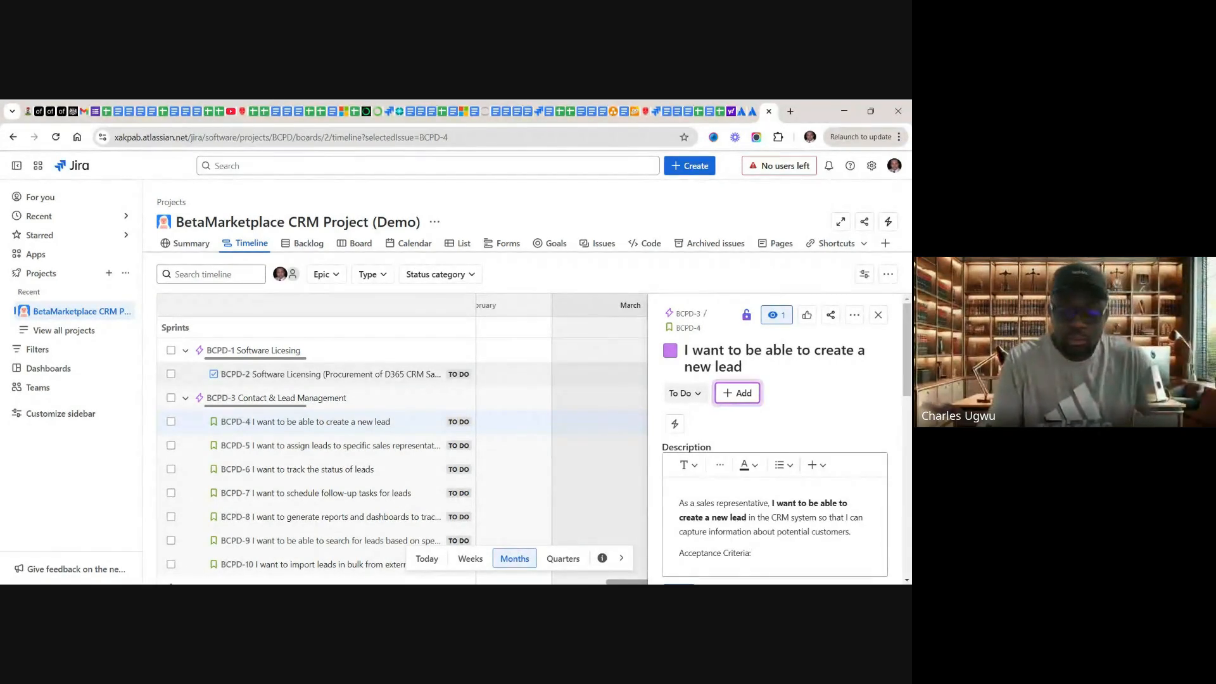
pyautogui.press('Return')
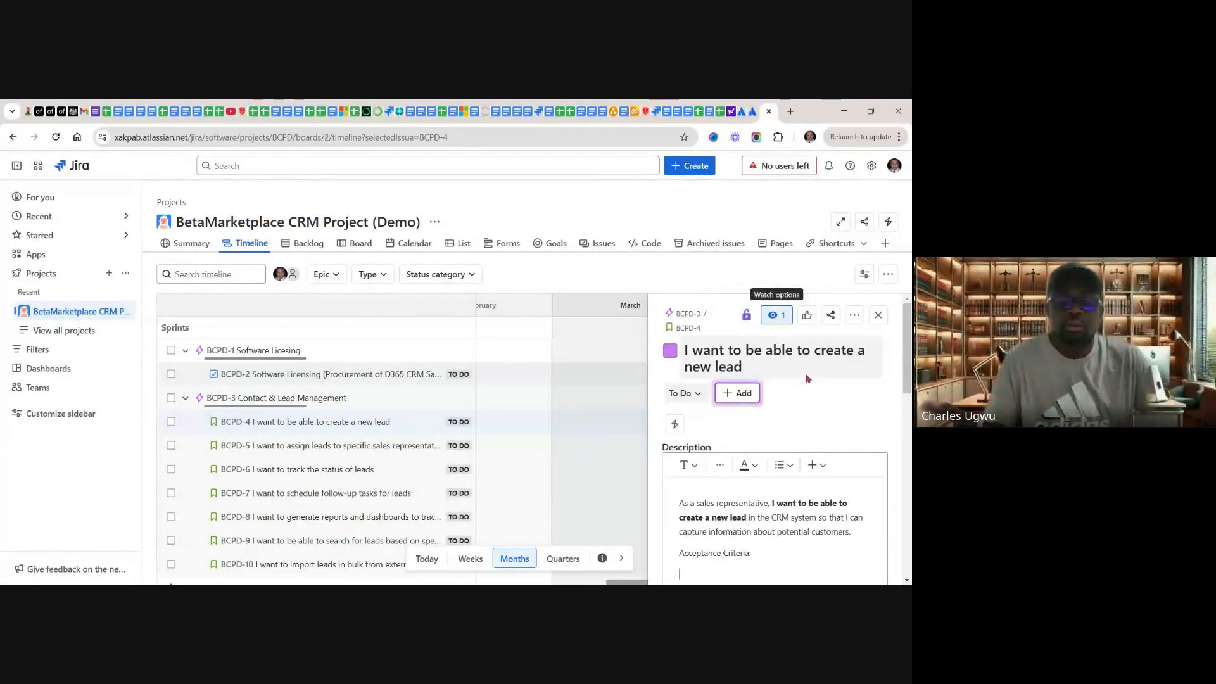
# Step: Switch to the Google Sheets product backlog and copy the acceptance criteria for creating a new lead from cell D4
pyautogui.click(723, 115)
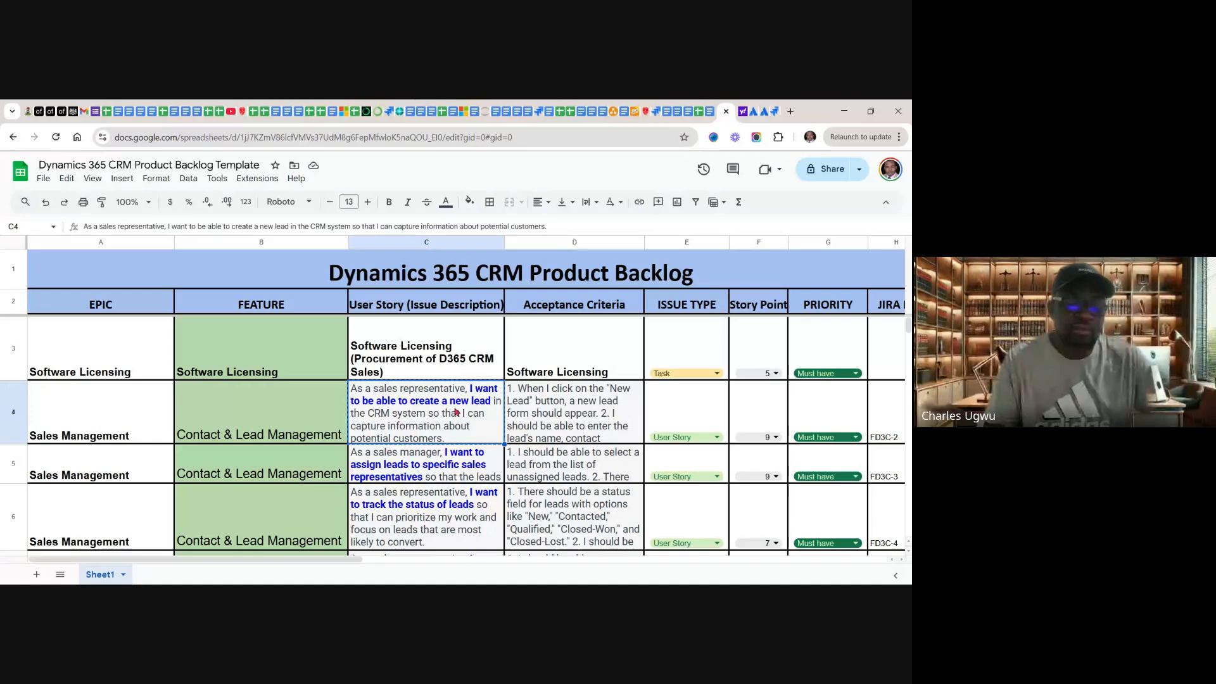
pyautogui.click(557, 413)
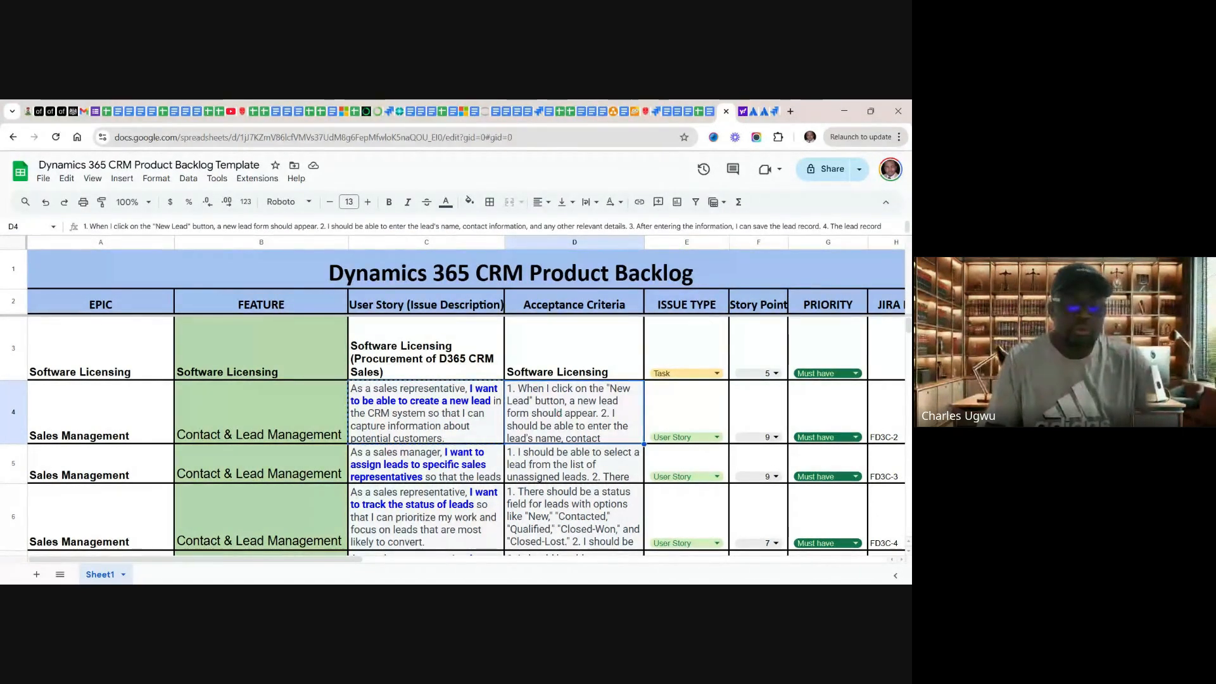
pyautogui.rightClick(557, 413)
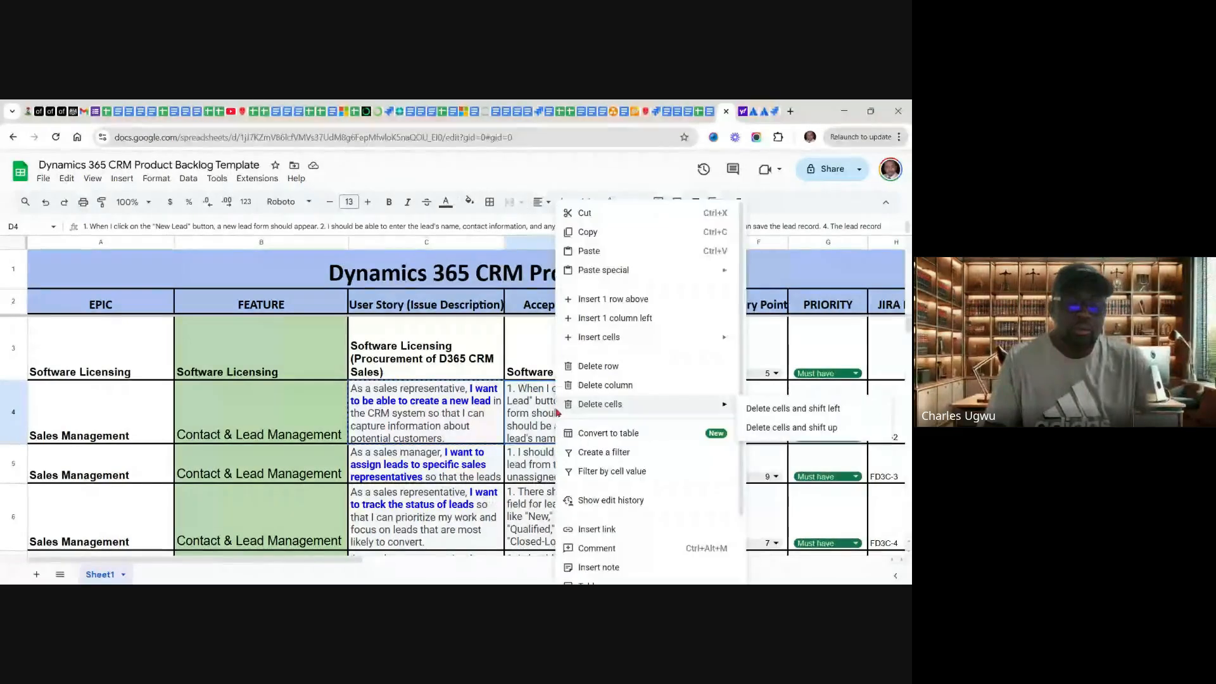
pyautogui.click(591, 235)
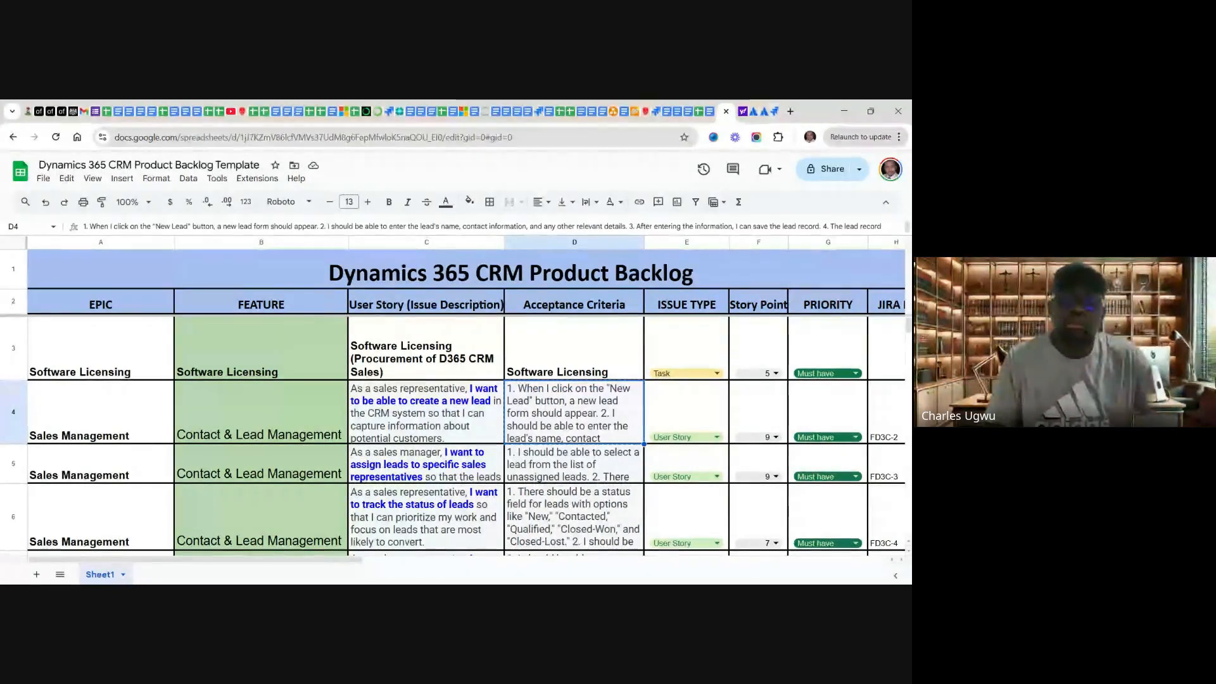
# Step: Return to Jira, paste the copied acceptance criteria at the end of the description of BCPD-4, and save it
pyautogui.click(774, 112)
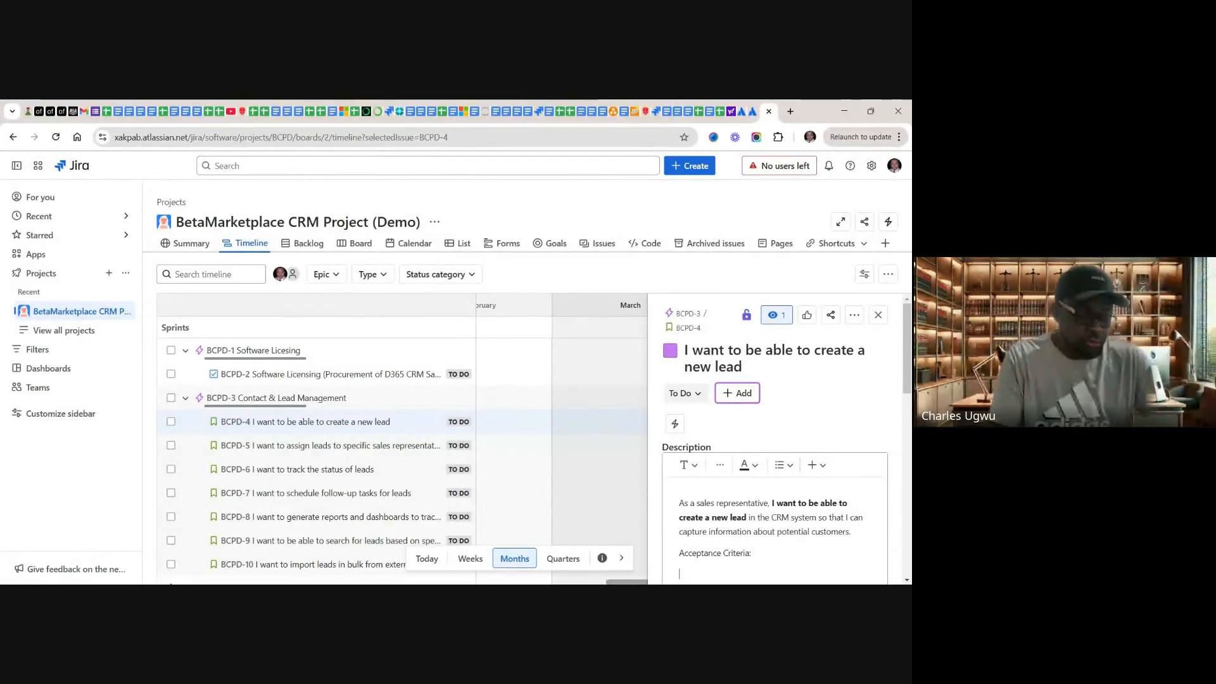
pyautogui.hotkey('ctrl', 'v')
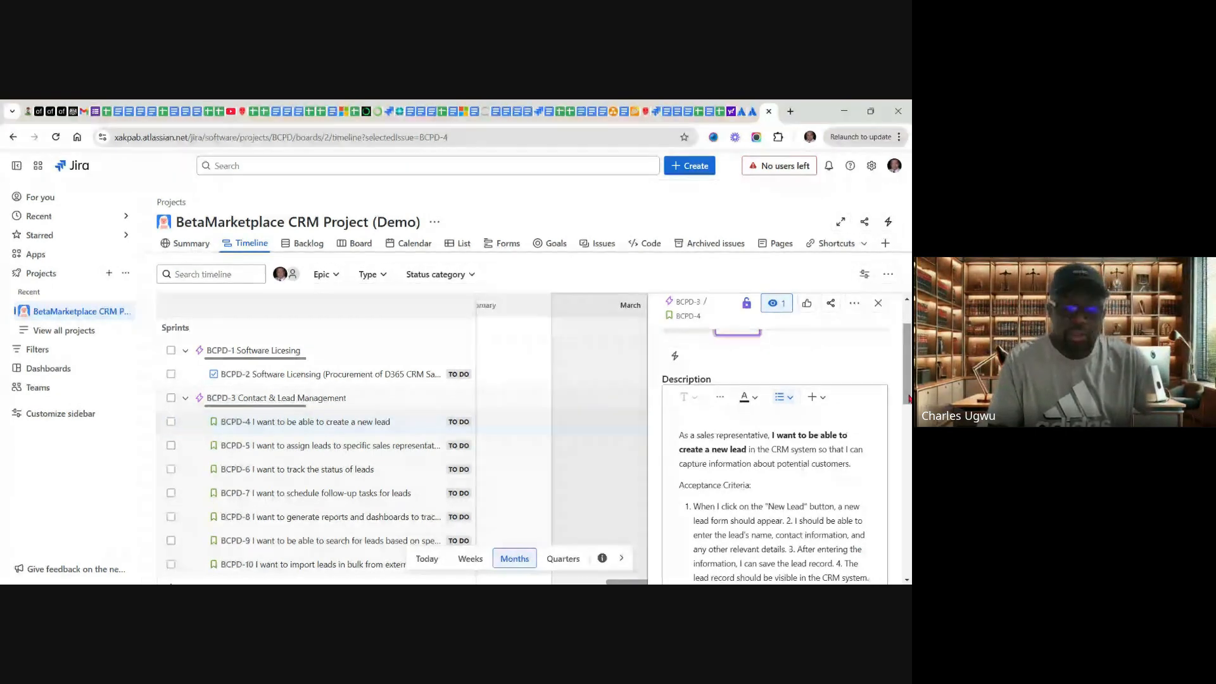
pyautogui.scroll(-3, 733, 454)
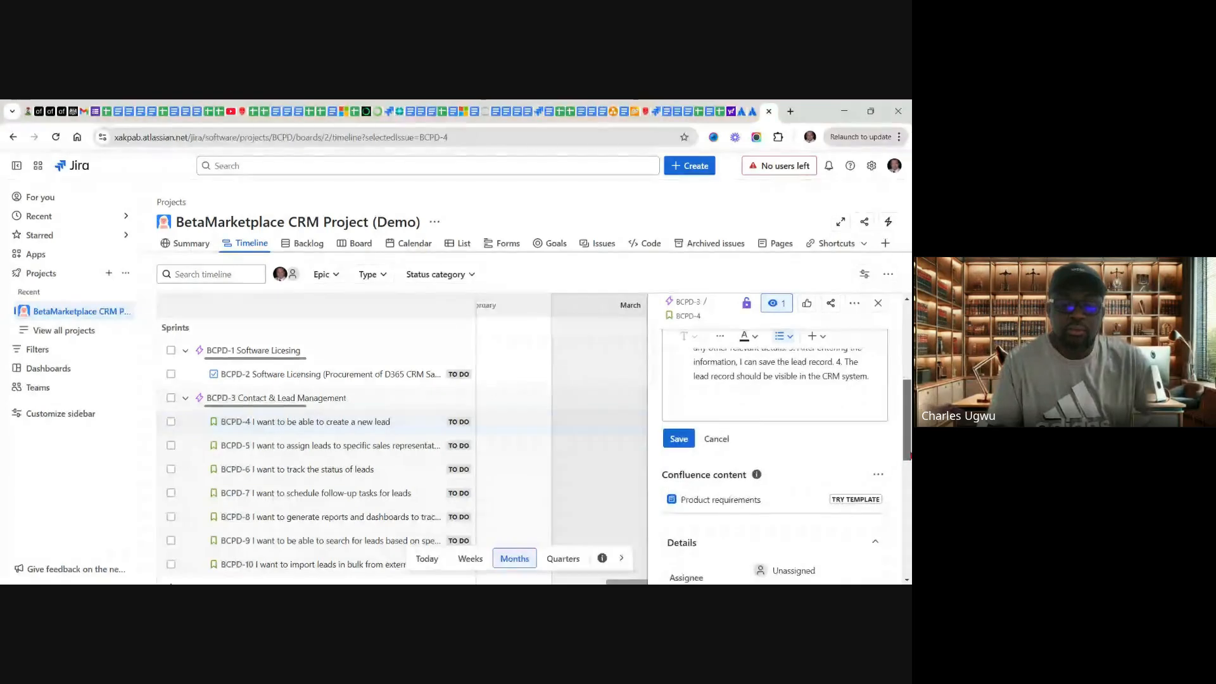
pyautogui.click(682, 443)
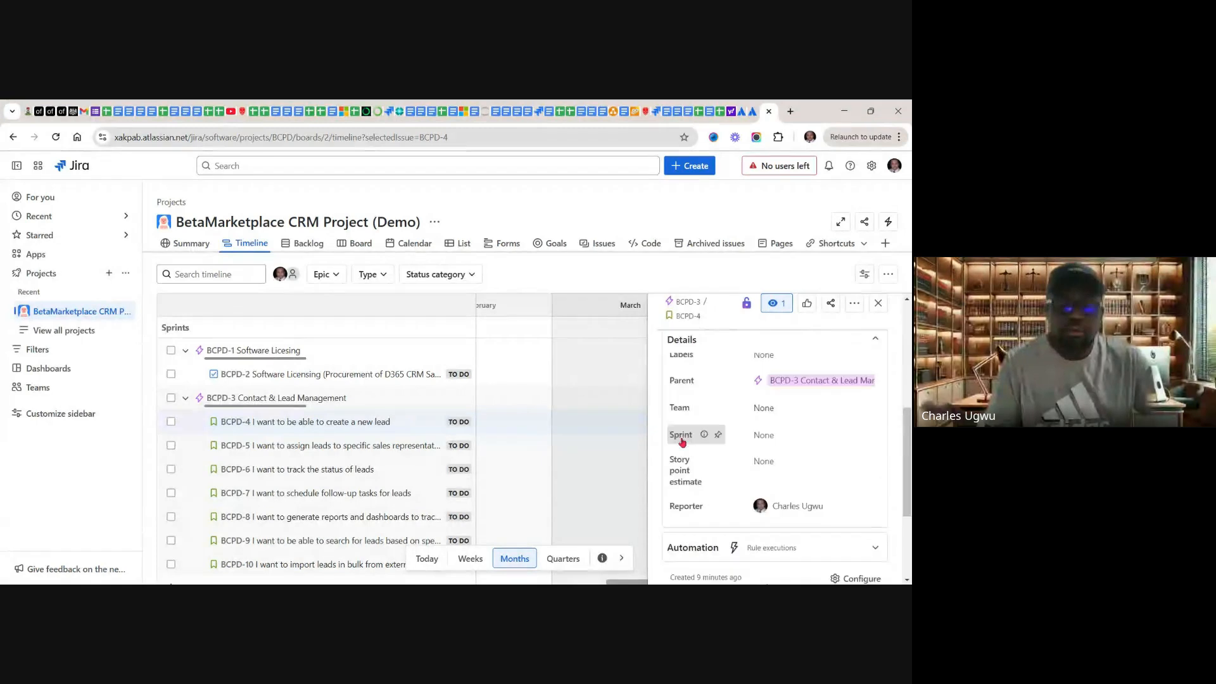
# Step: Set the story point estimate of BCPD-4 to 6 and close the issue details
pyautogui.scroll(2, 877, 448)
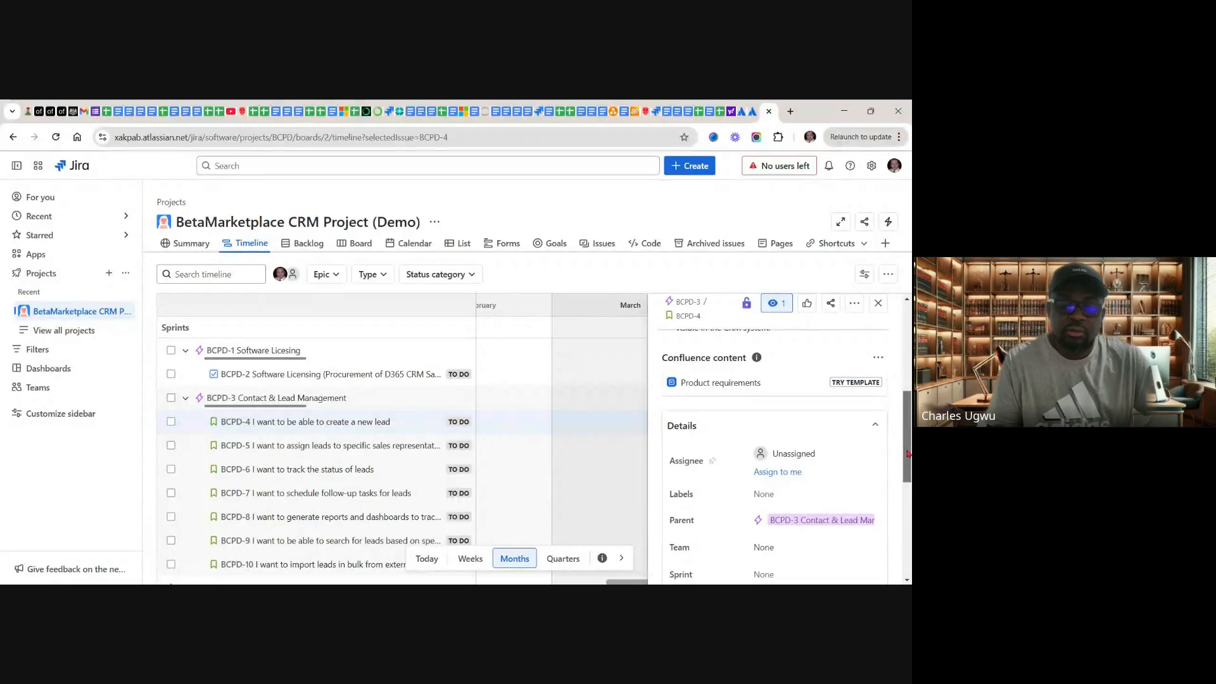
pyautogui.moveTo(909, 453); pyautogui.dragTo(908, 502)
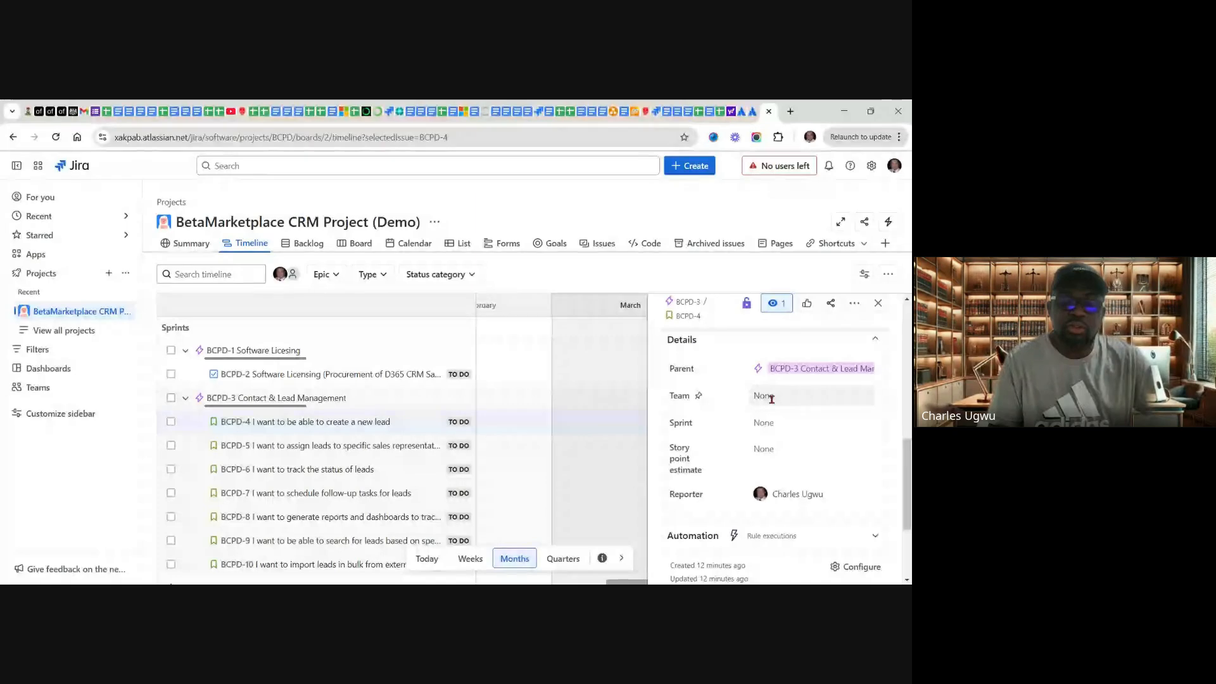
pyautogui.click(770, 449)
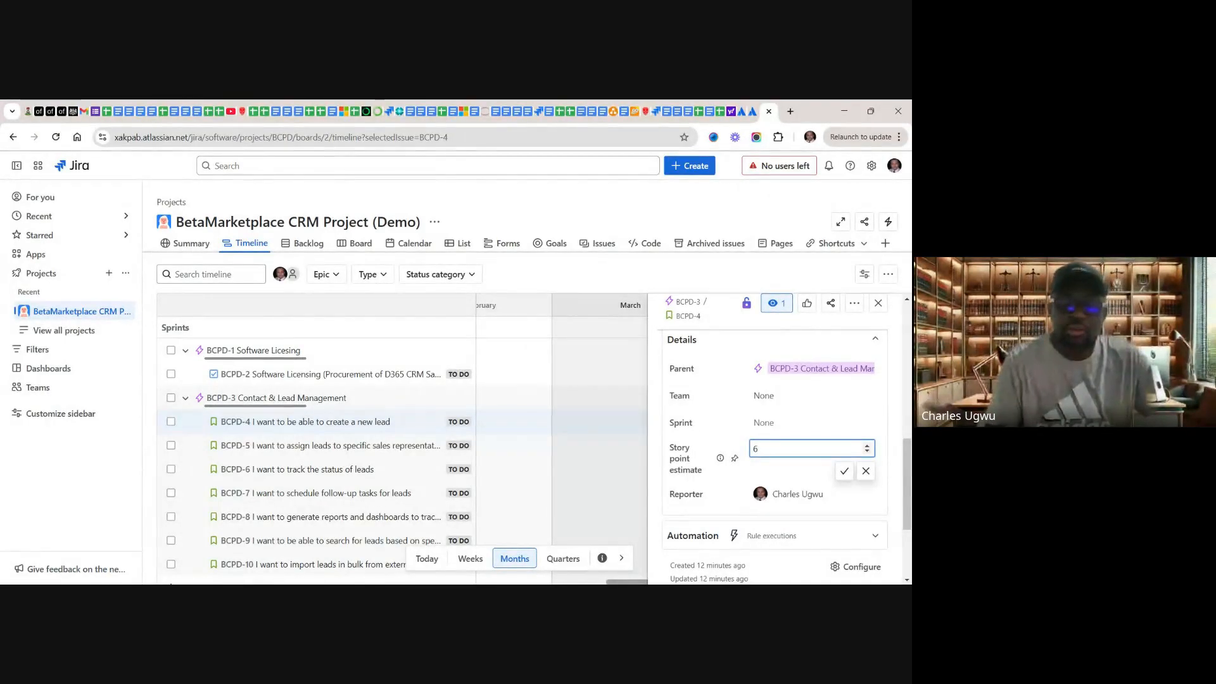
pyautogui.click(843, 473)
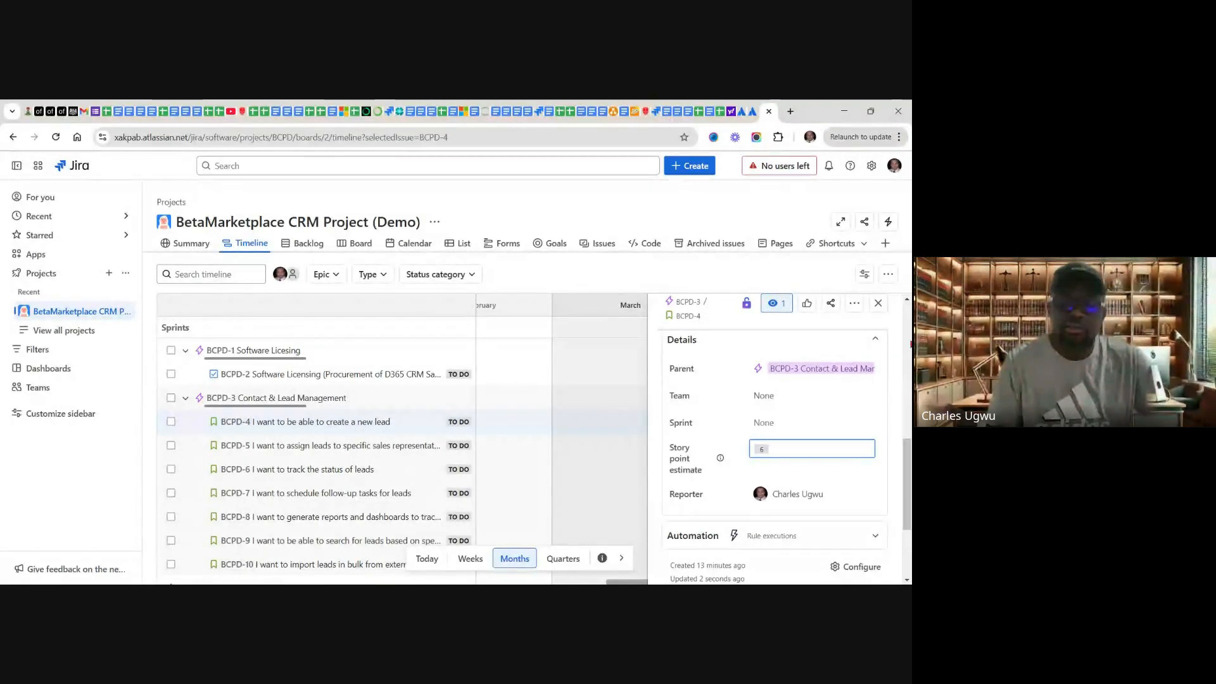
pyautogui.scroll(3, 906, 342)
pyautogui.scroll(3, 906, 343)
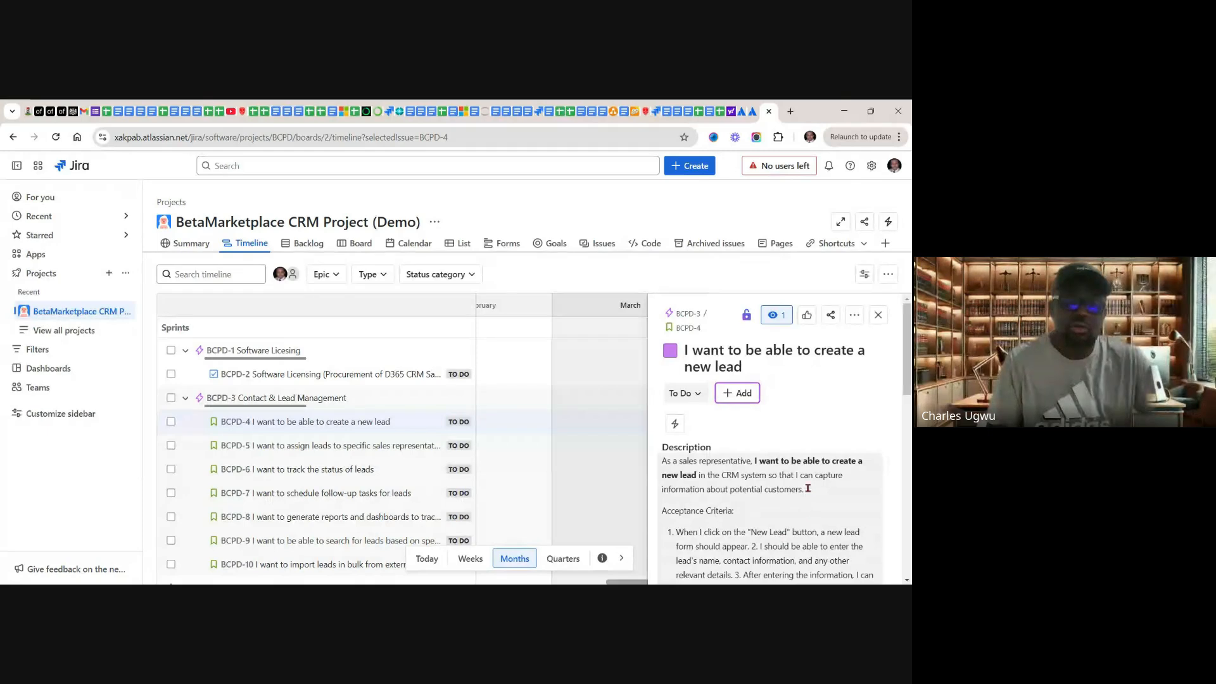
pyautogui.click(879, 317)
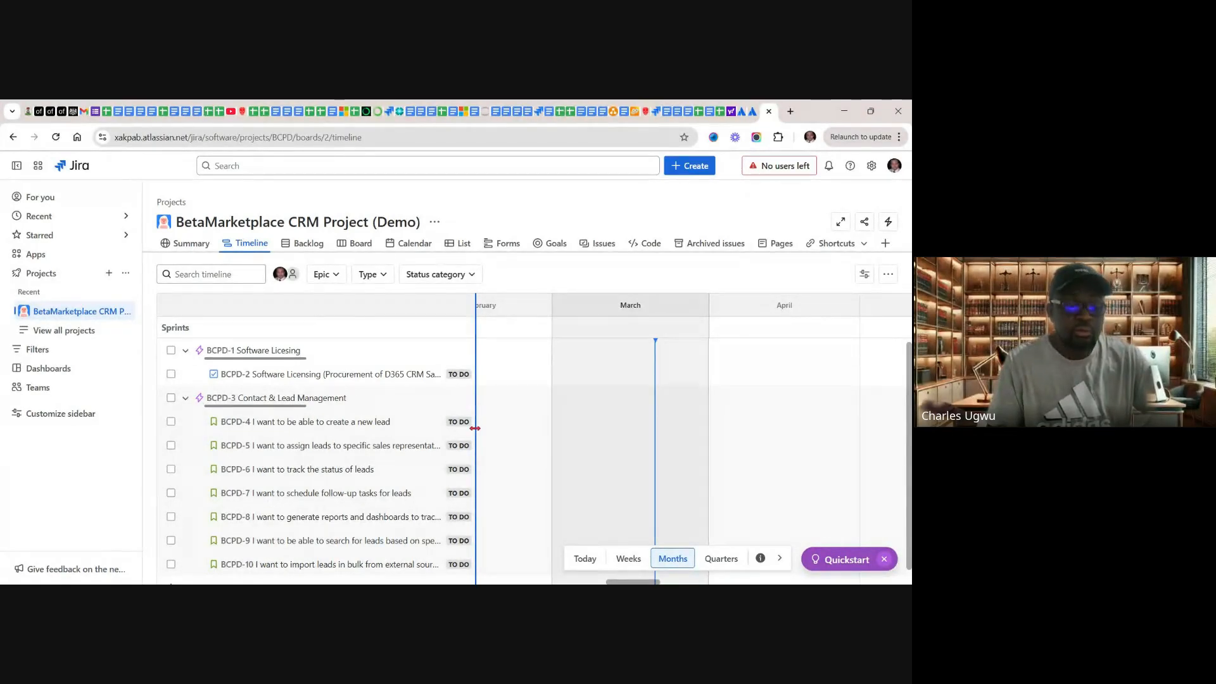
# Step: Widen the timeline's issue list column slightly, and open the description of BCPD-5 for editing
pyautogui.moveTo(475, 429); pyautogui.dragTo(706, 425)
pyautogui.moveTo(725, 437); pyautogui.dragTo(482, 437)
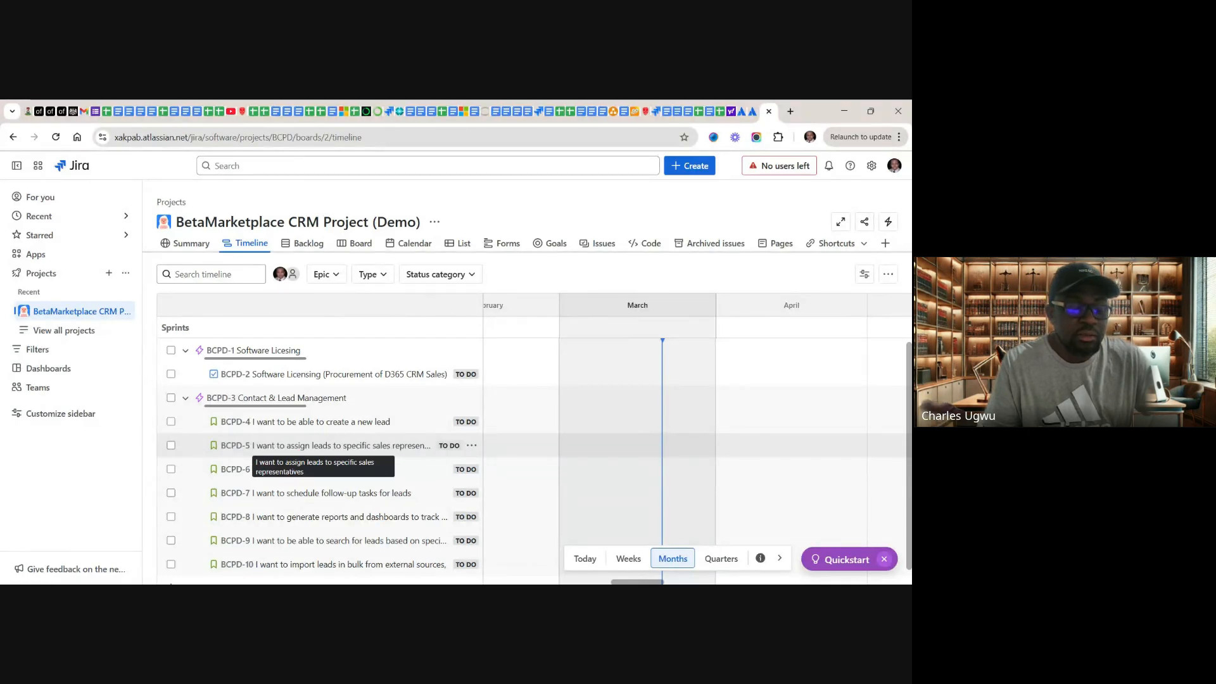
pyautogui.click(377, 447)
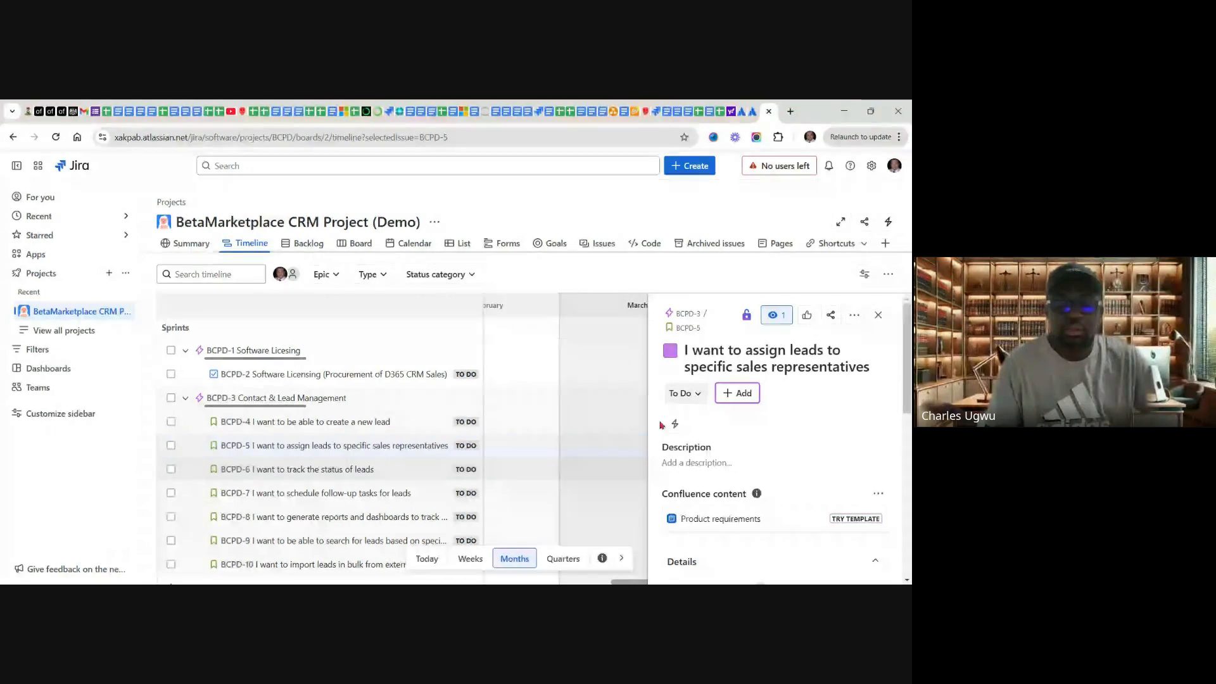
pyautogui.click(725, 463)
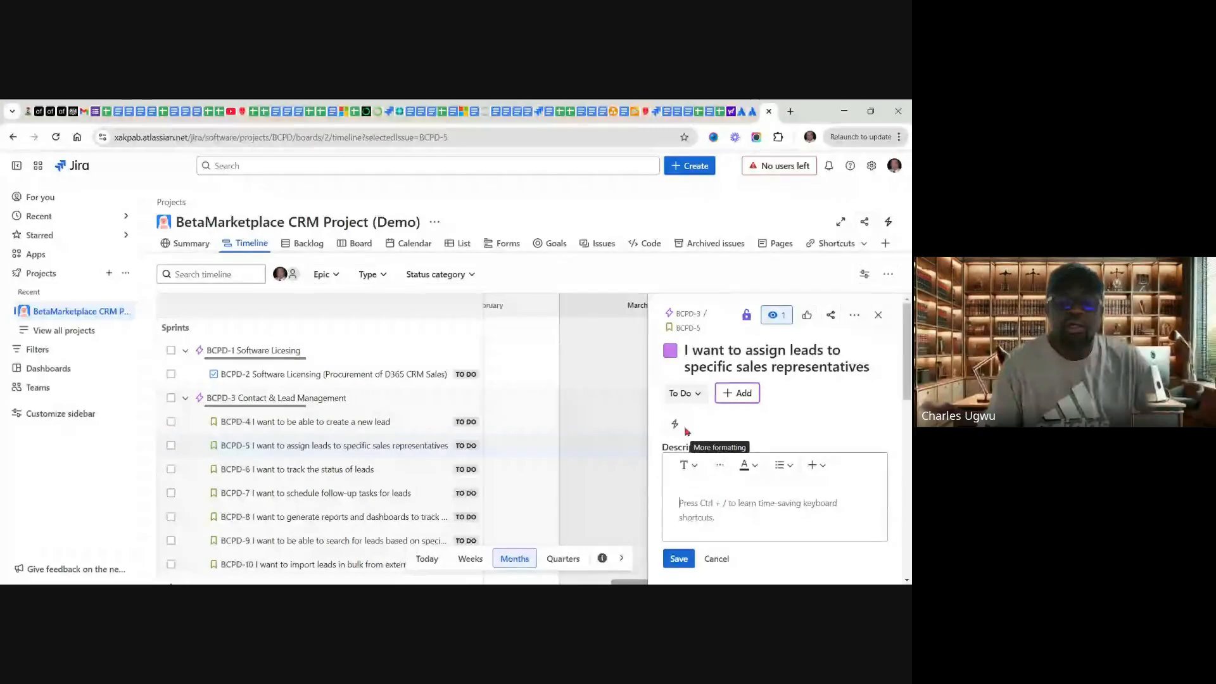
# Step: Switch to the Google Sheets product backlog and copy the user story about assigning leads to specific sales representatives from cell C5
pyautogui.click(722, 113)
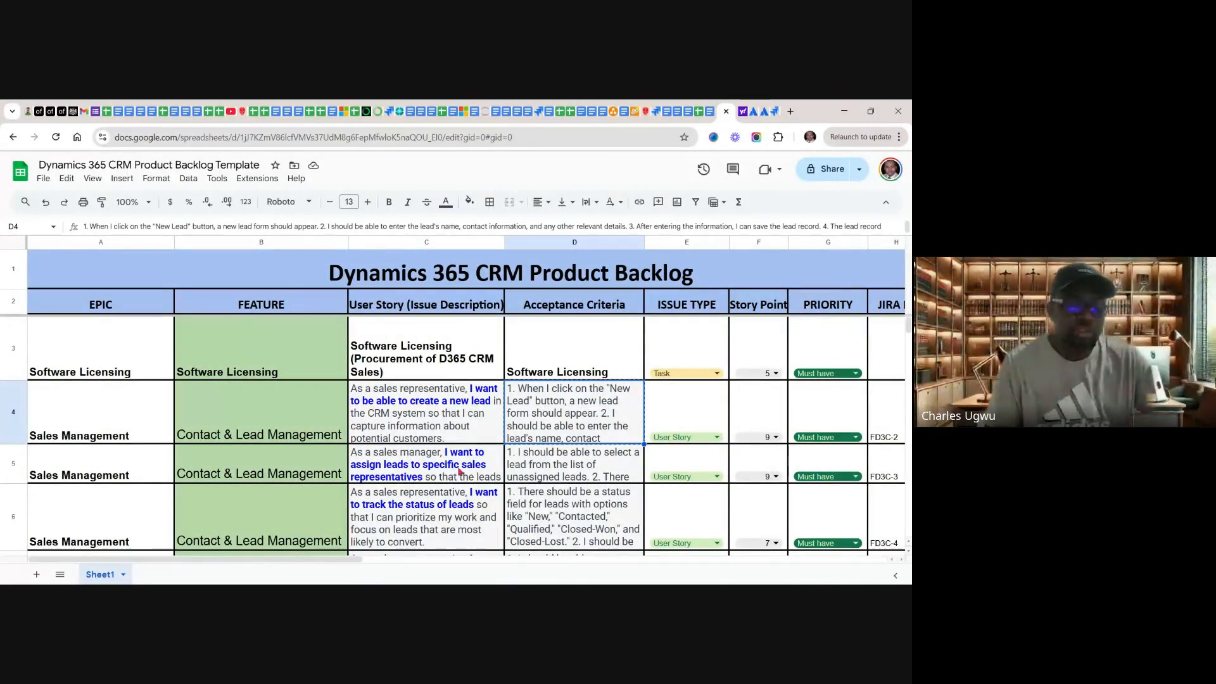
pyautogui.click(423, 464)
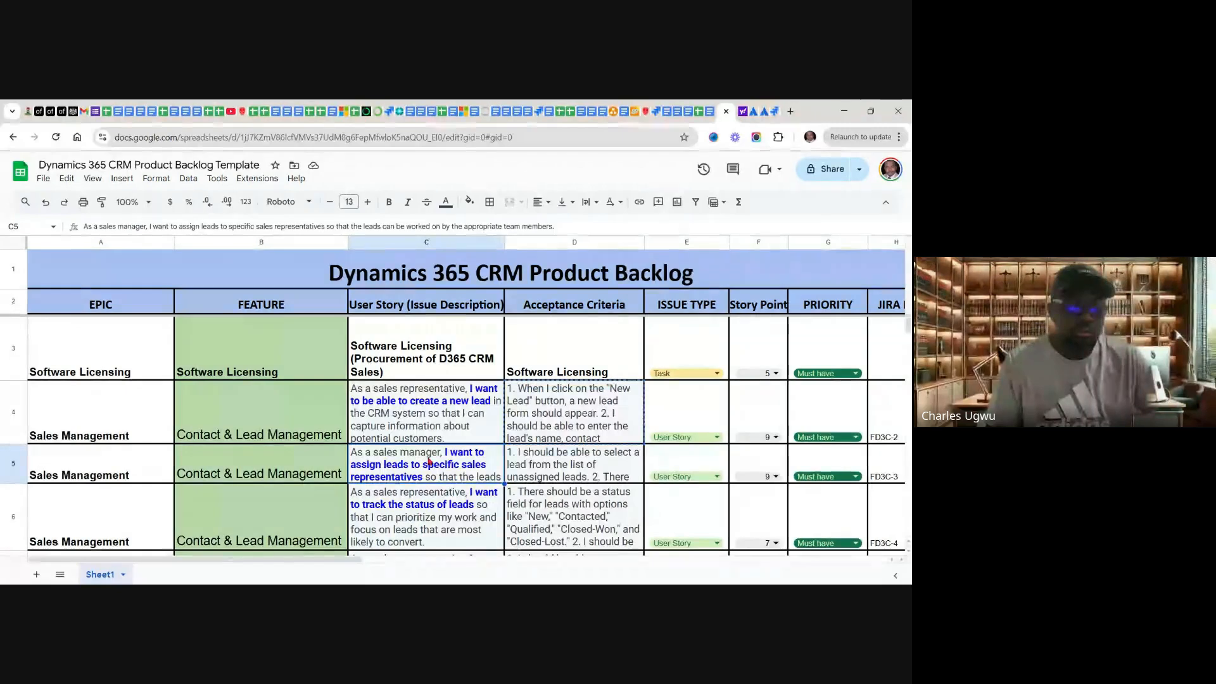
pyautogui.rightClick(429, 460)
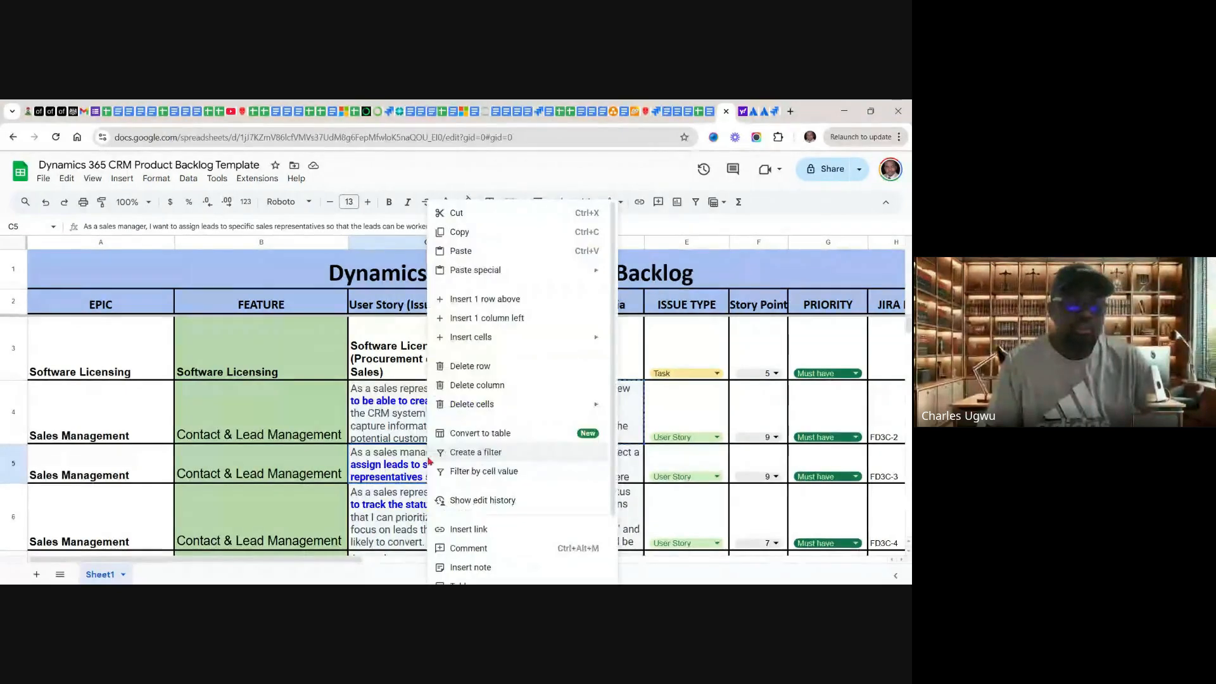
pyautogui.click(457, 233)
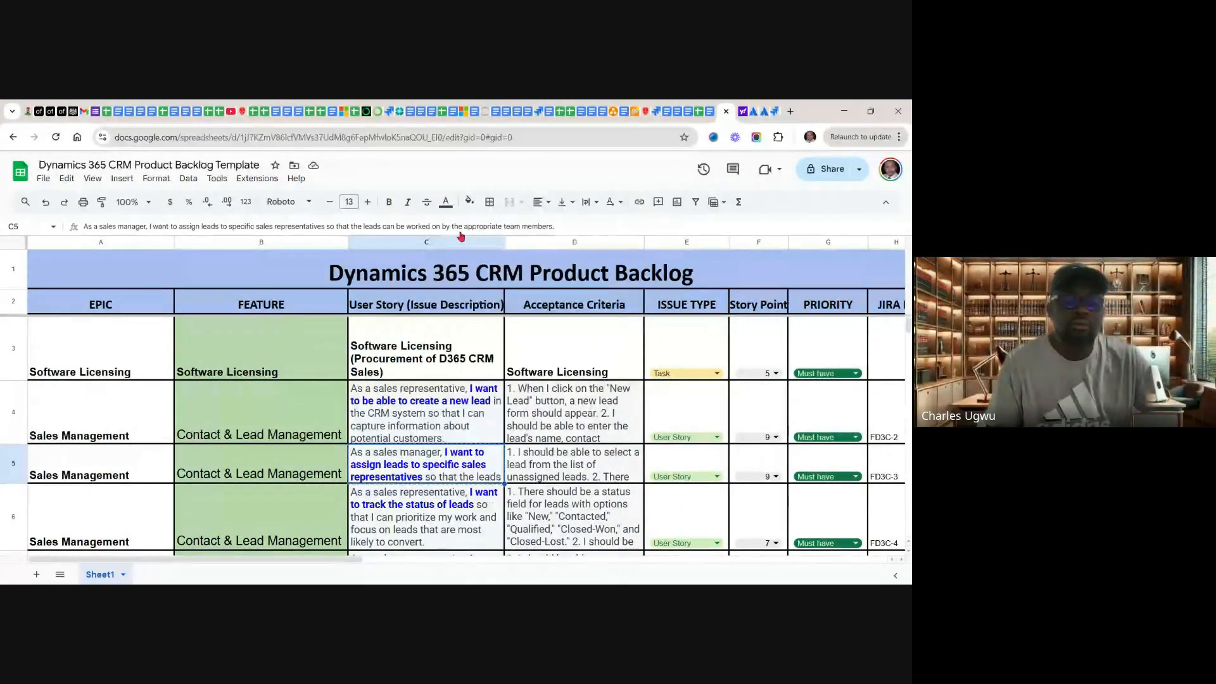
# Step: Return to Jira and paste the copied user story into the description of BCPD-5, adding a new line after it
pyautogui.click(774, 113)
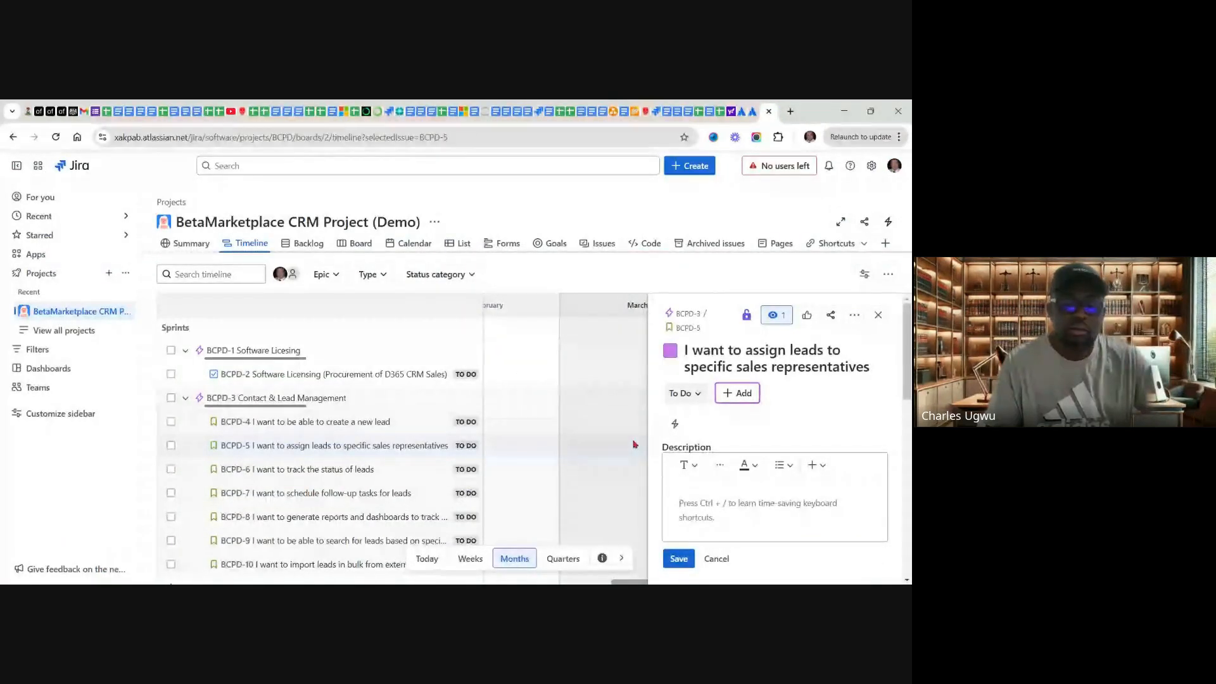
pyautogui.click(684, 500)
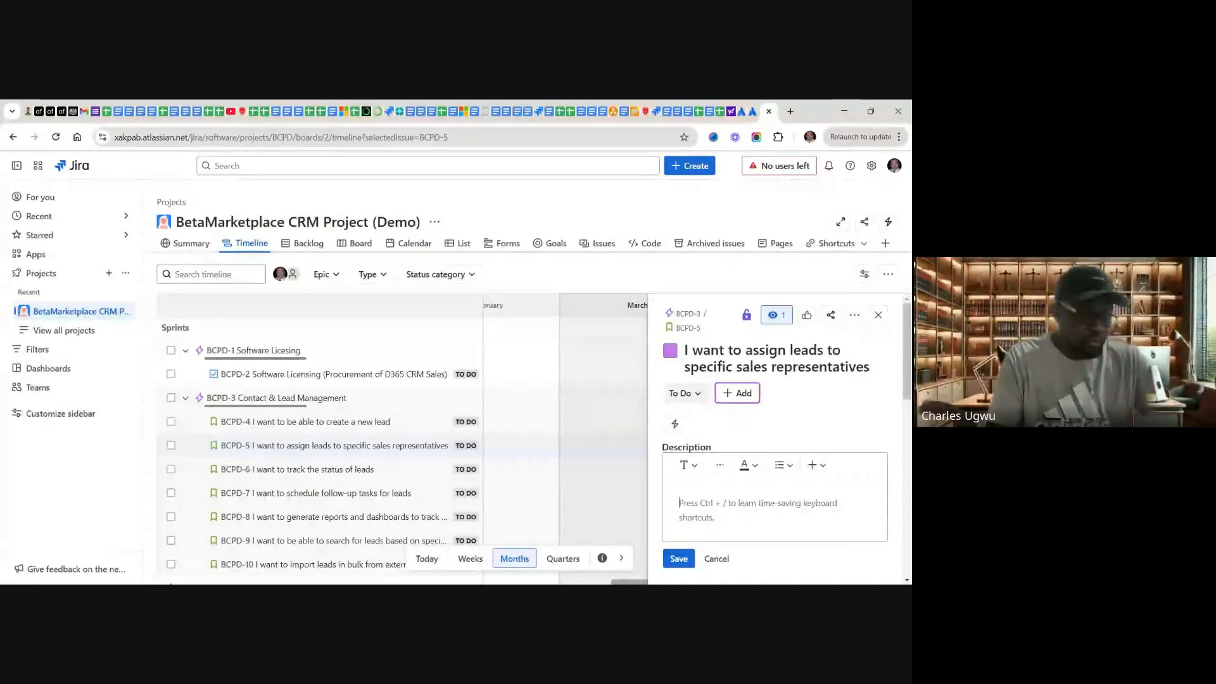
pyautogui.write('As a sales manager, I want to assign leads to specific sales representatives so that the leads can be worked on by the appropriate team members.')
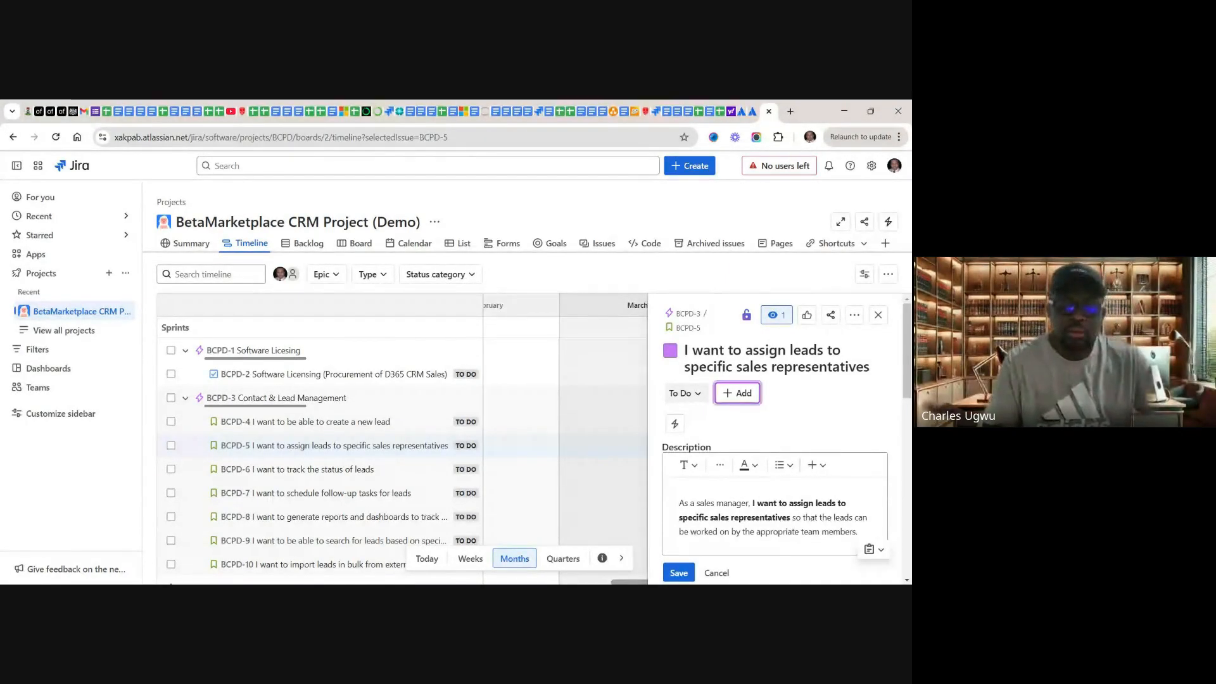
pyautogui.press('Return')
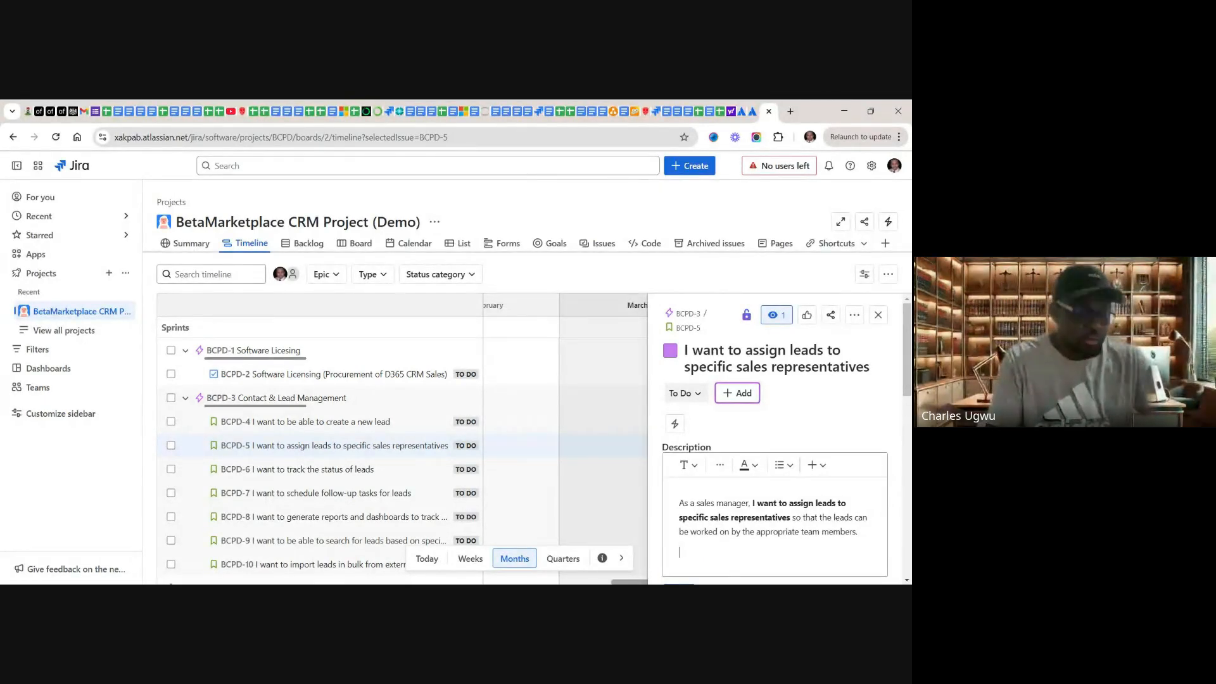
# Step: Add the line "Acceptance Criteria:" below the user story in the BCPD-5 description, followed by a new line
pyautogui.write('Ac')
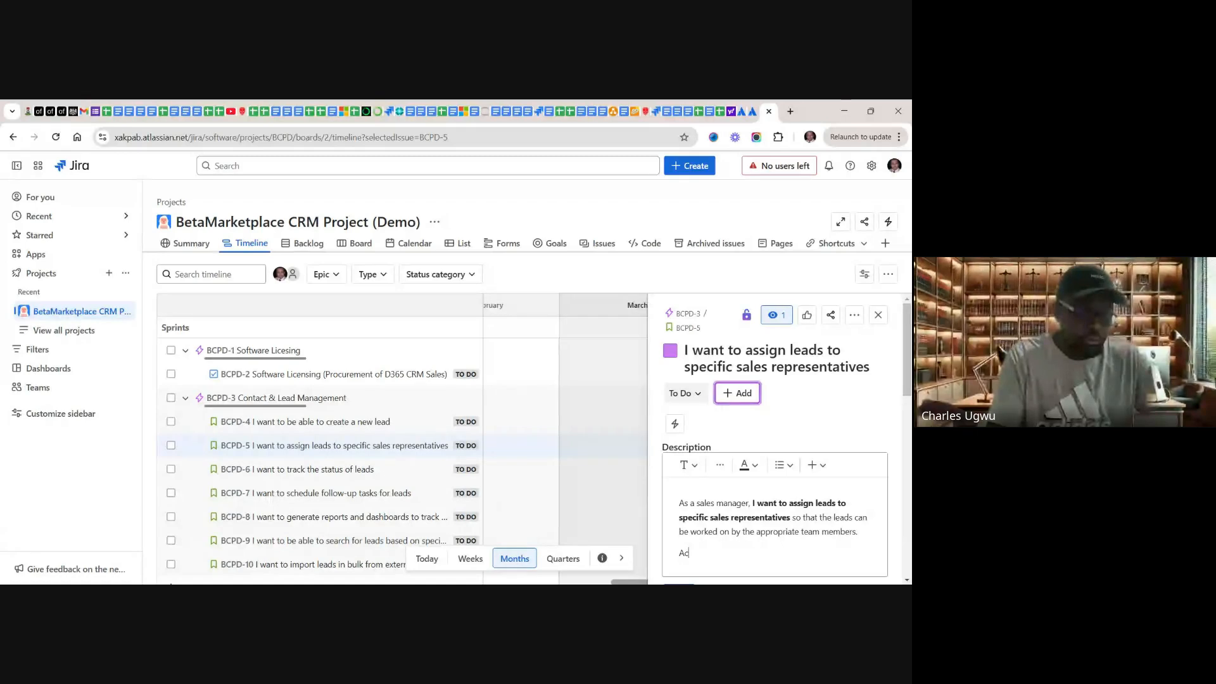
pyautogui.write('ceptance ')
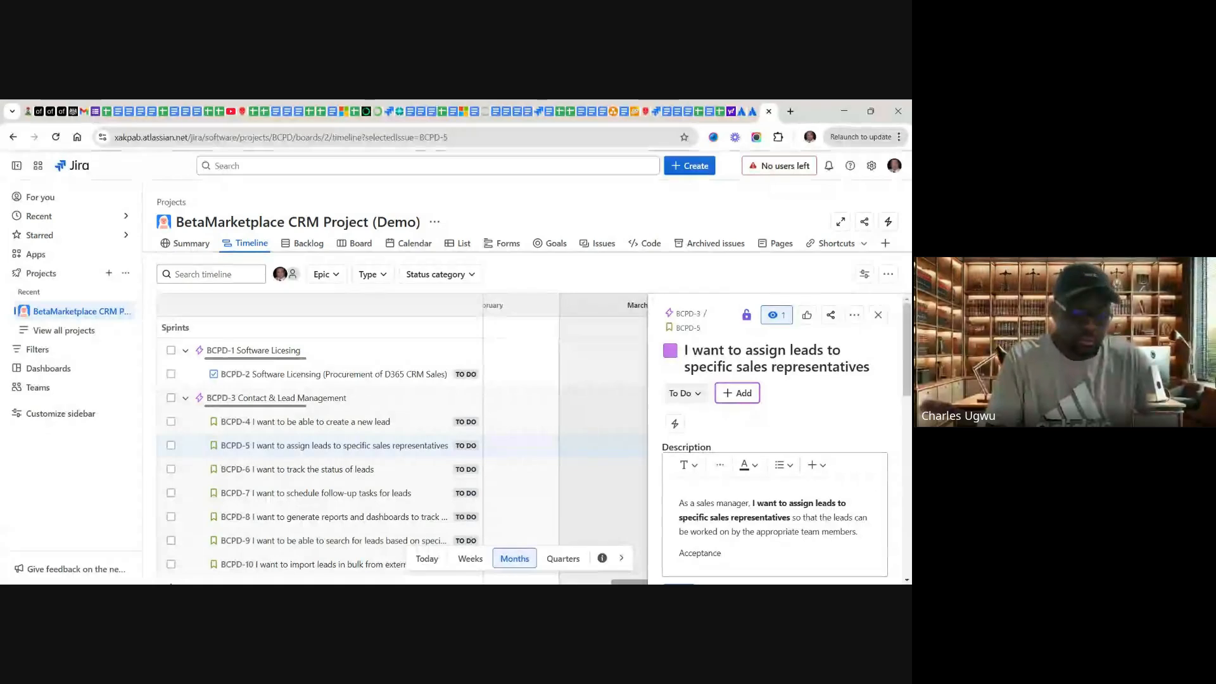
pyautogui.write('Crit')
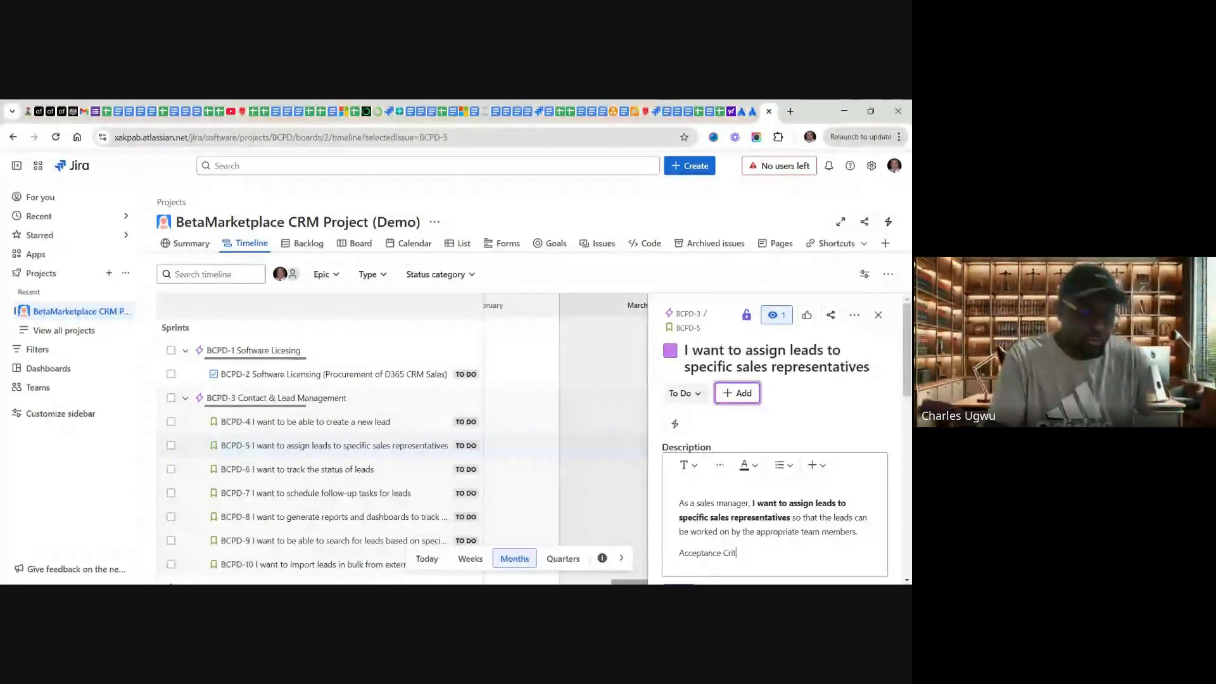
pyautogui.write('eria:')
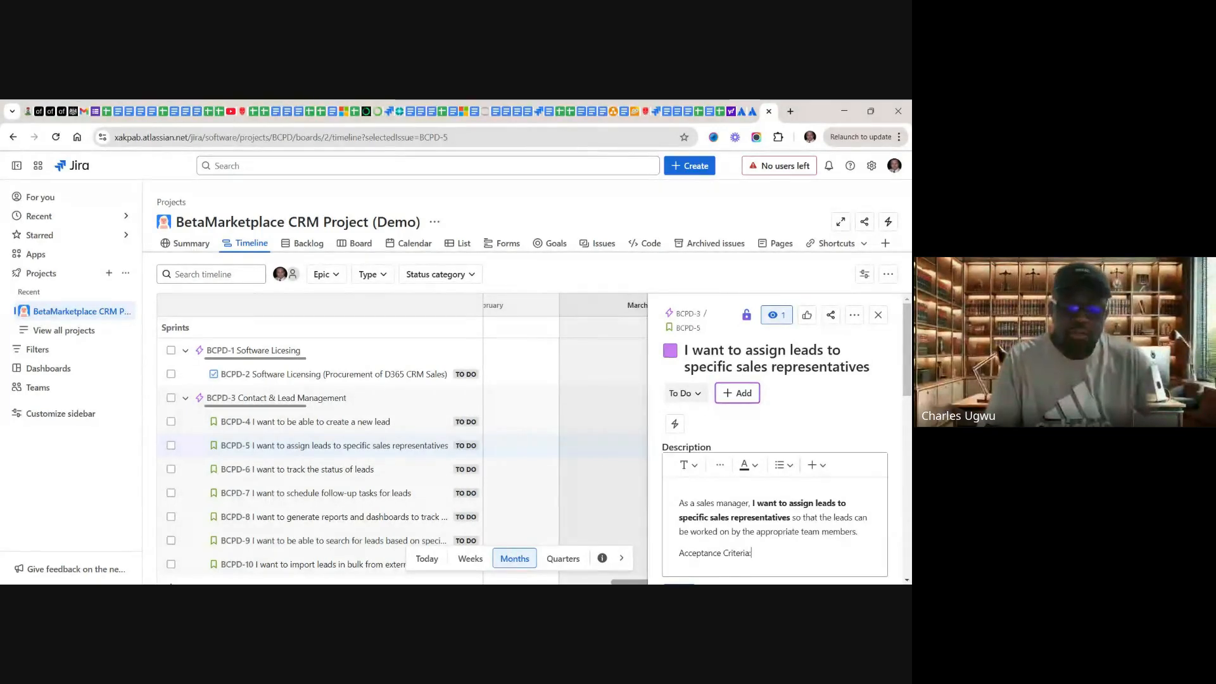
pyautogui.press('Return')
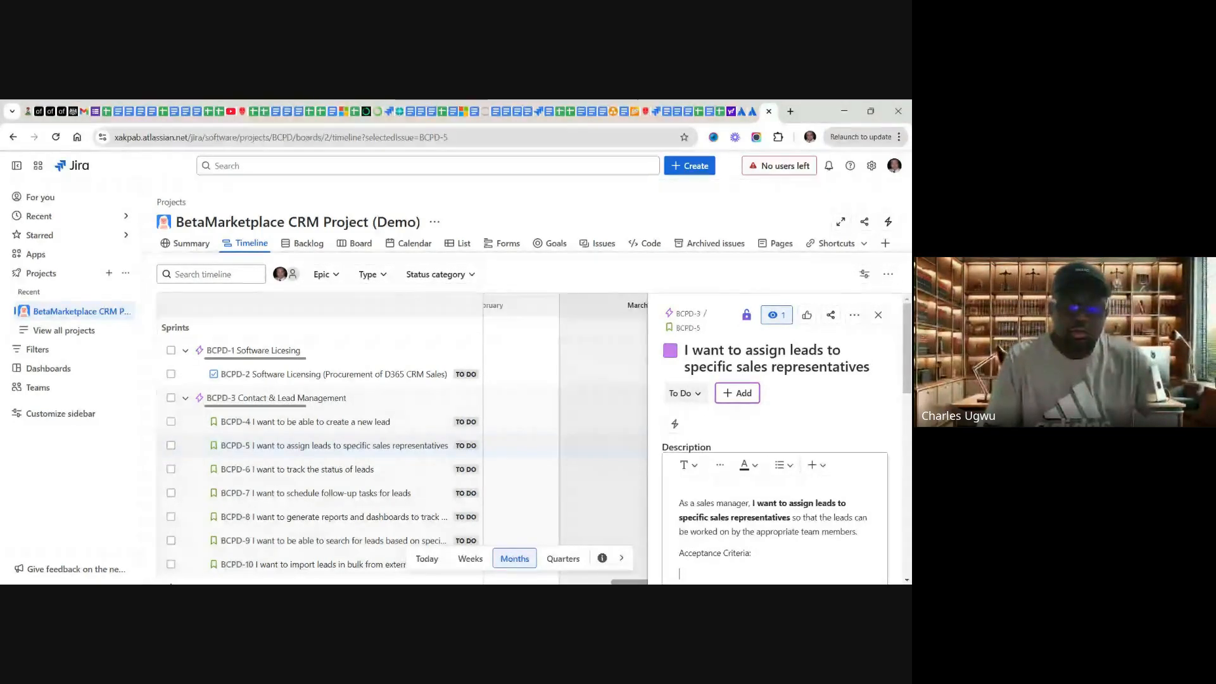
# Step: Switch to the Google Sheets product backlog and copy the acceptance criteria for assigning leads from cell D5
pyautogui.click(721, 112)
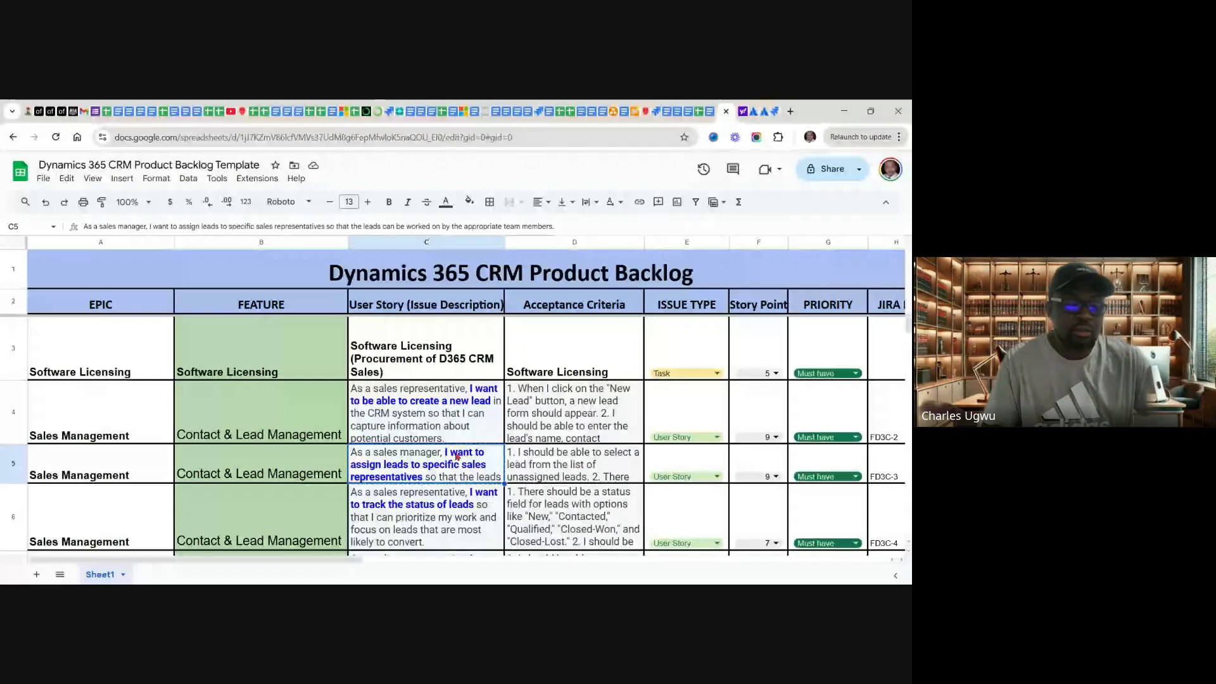
pyautogui.click(557, 465)
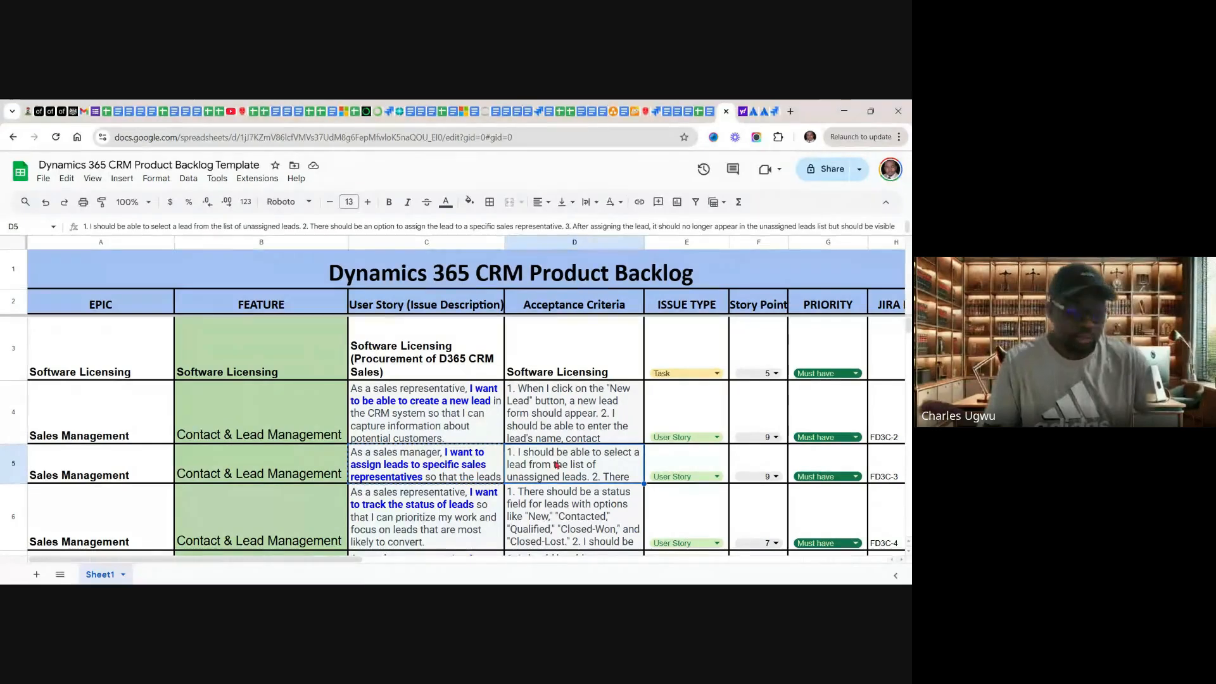
pyautogui.rightClick(557, 465)
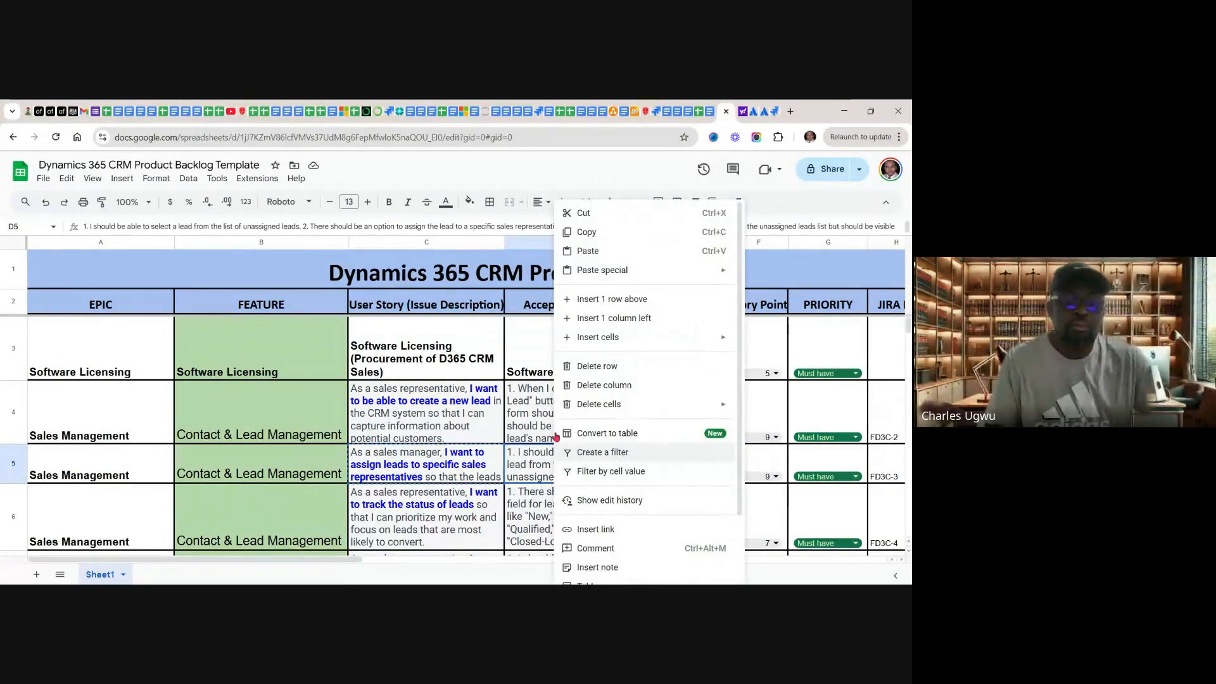
pyautogui.click(586, 234)
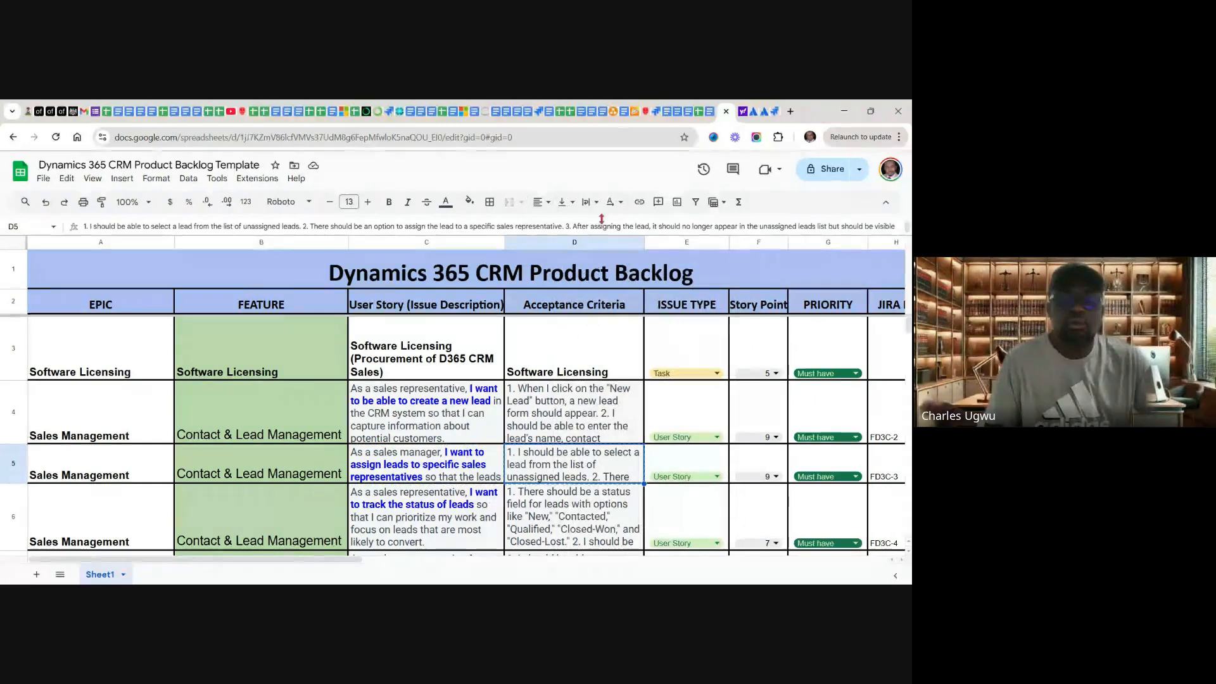
# Step: Return to Jira, paste the copied acceptance criteria under the "Acceptance Criteria:" line of BCPD-5, and save the description
pyautogui.click(775, 113)
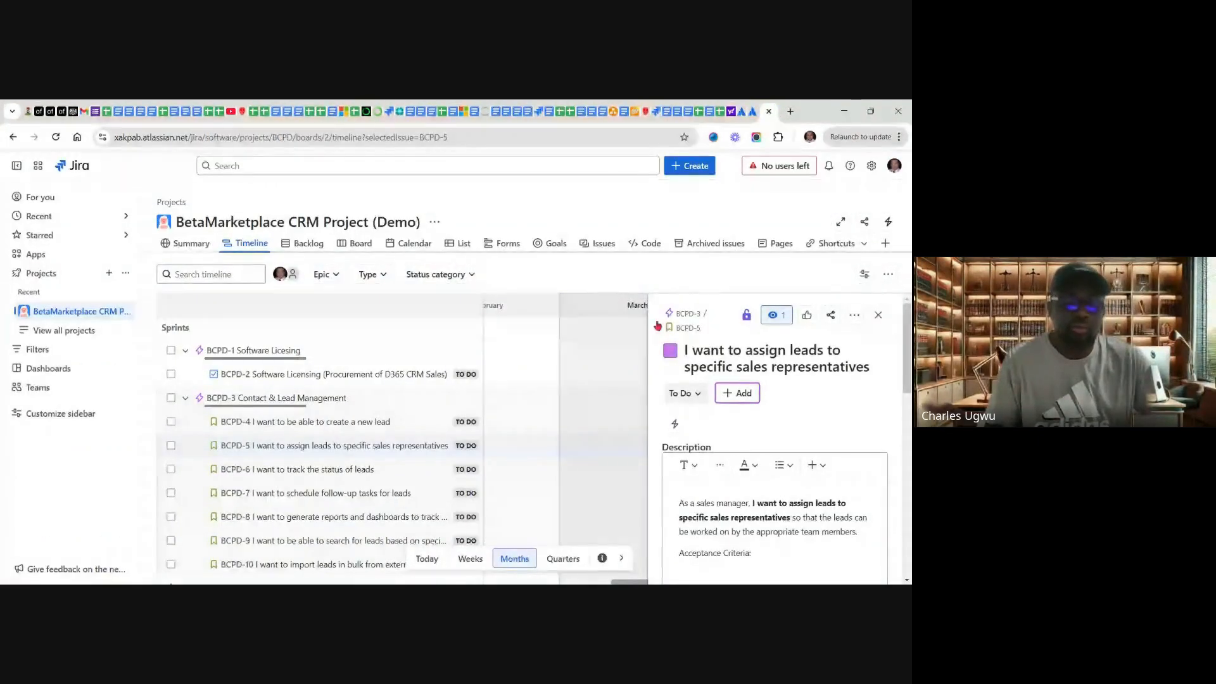
pyautogui.click(688, 570)
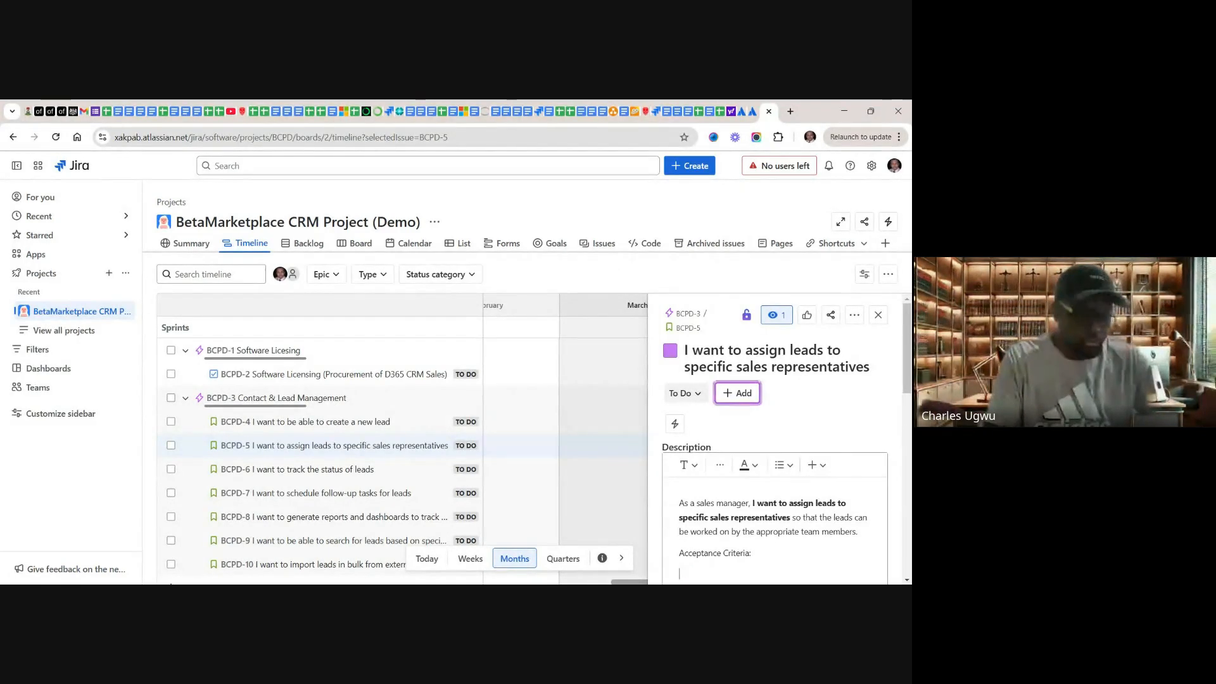
pyautogui.hotkey('ctrl', 'v')
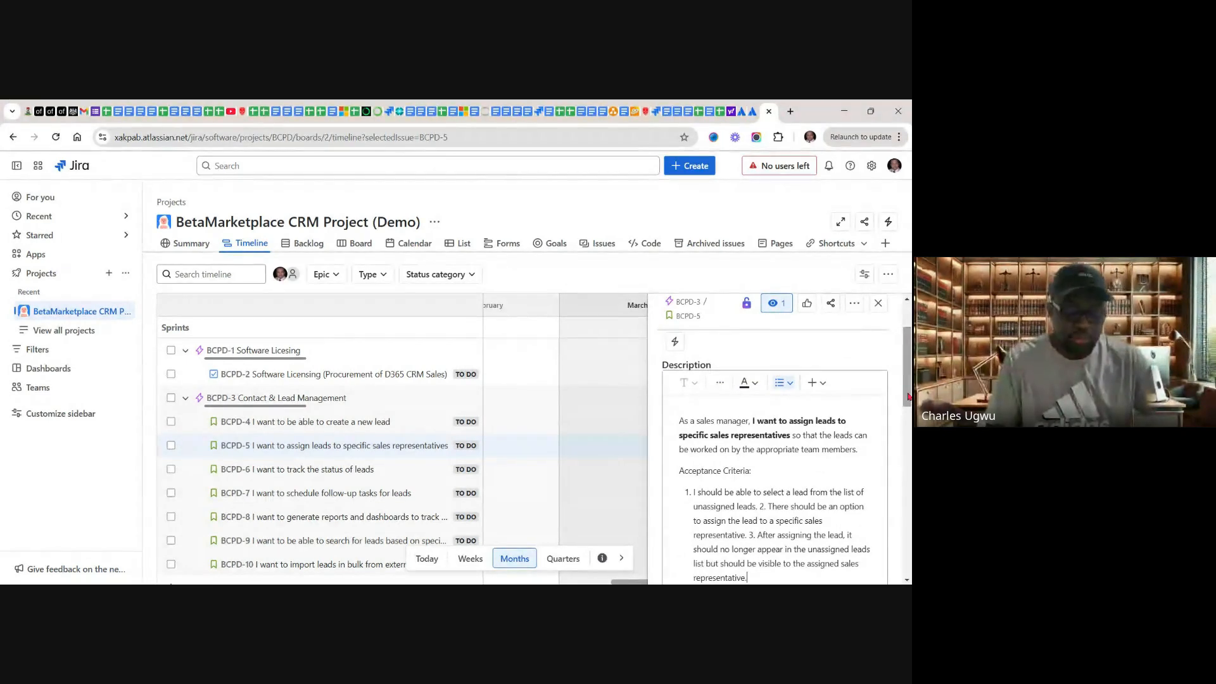
pyautogui.moveTo(908, 397); pyautogui.dragTo(908, 444)
pyautogui.click(678, 472)
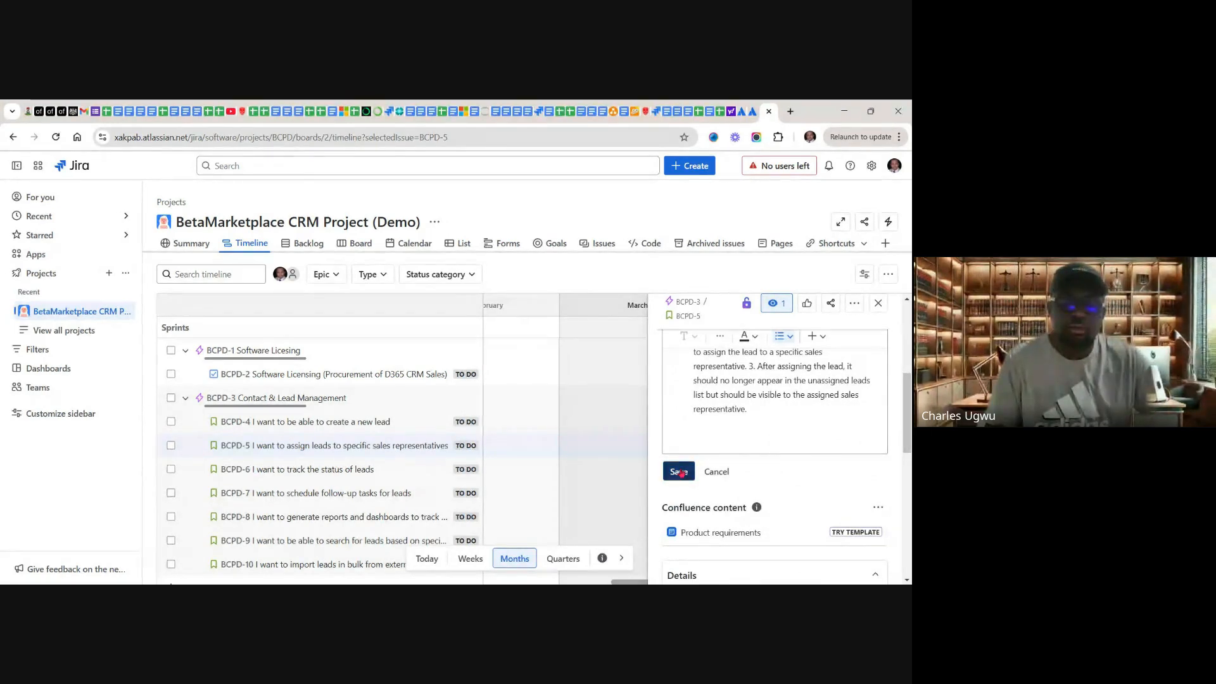
# Step: Set the story point estimate of BCPD-5 to 7 and close the issue details
pyautogui.scroll(2, 837, 407)
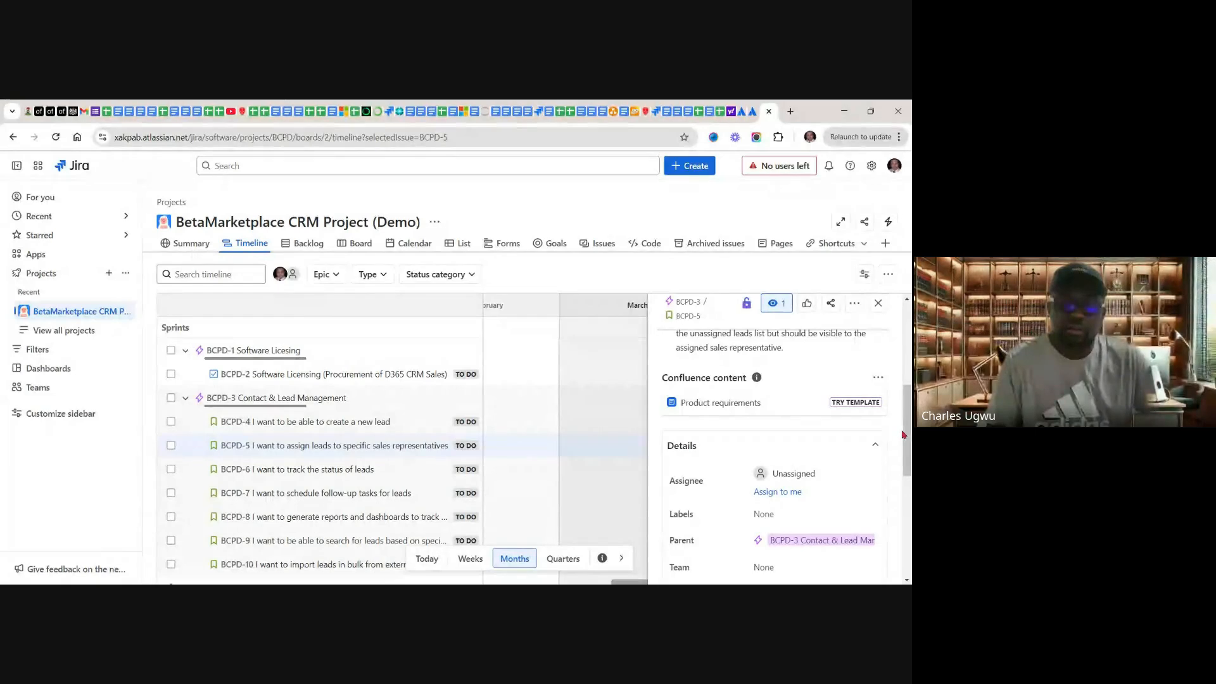
pyautogui.moveTo(905, 456); pyautogui.dragTo(908, 516)
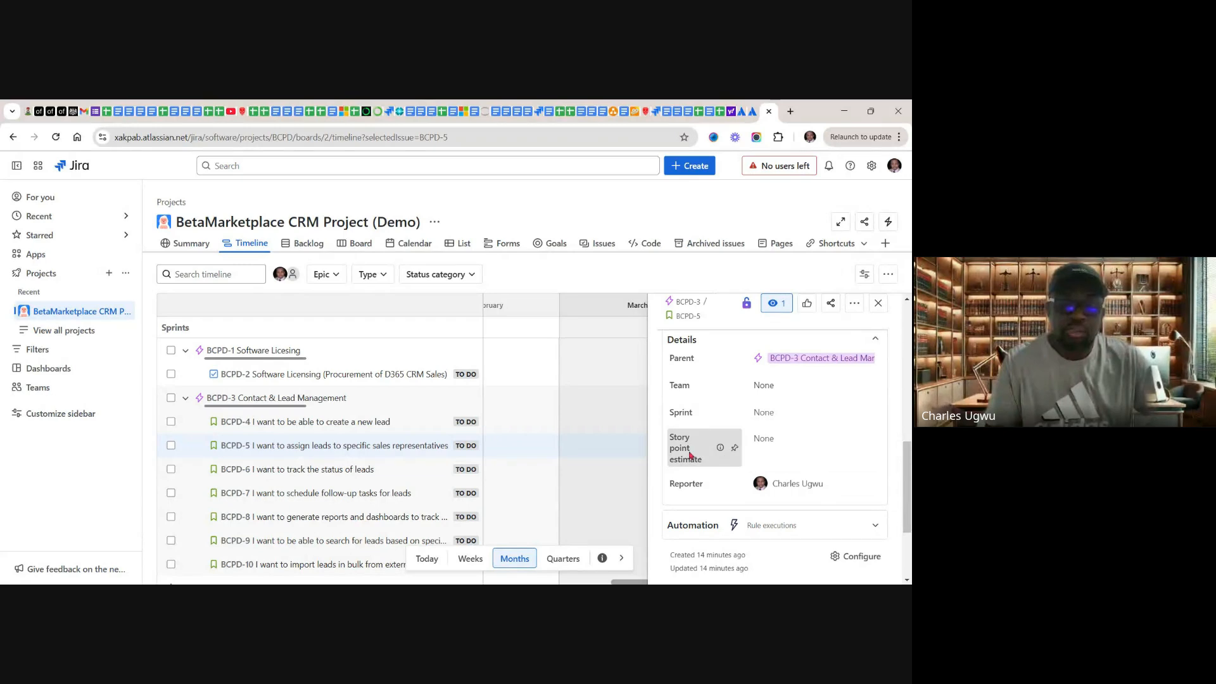
pyautogui.click(767, 439)
pyautogui.write('7')
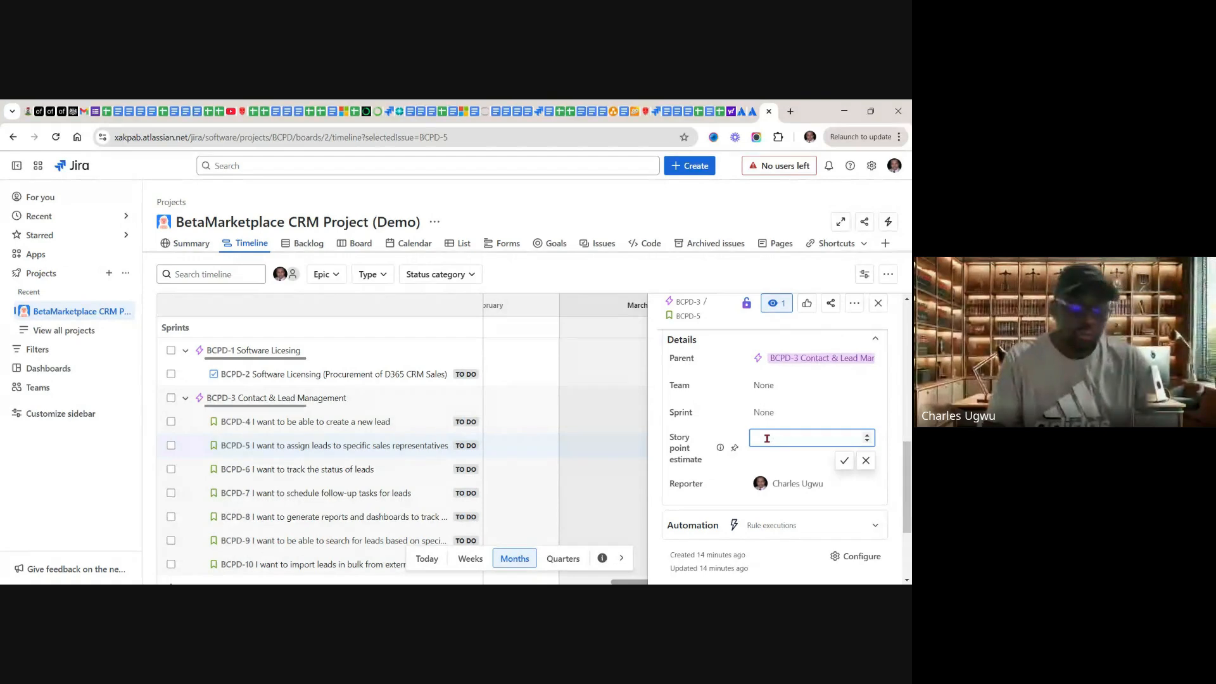
pyautogui.click(845, 462)
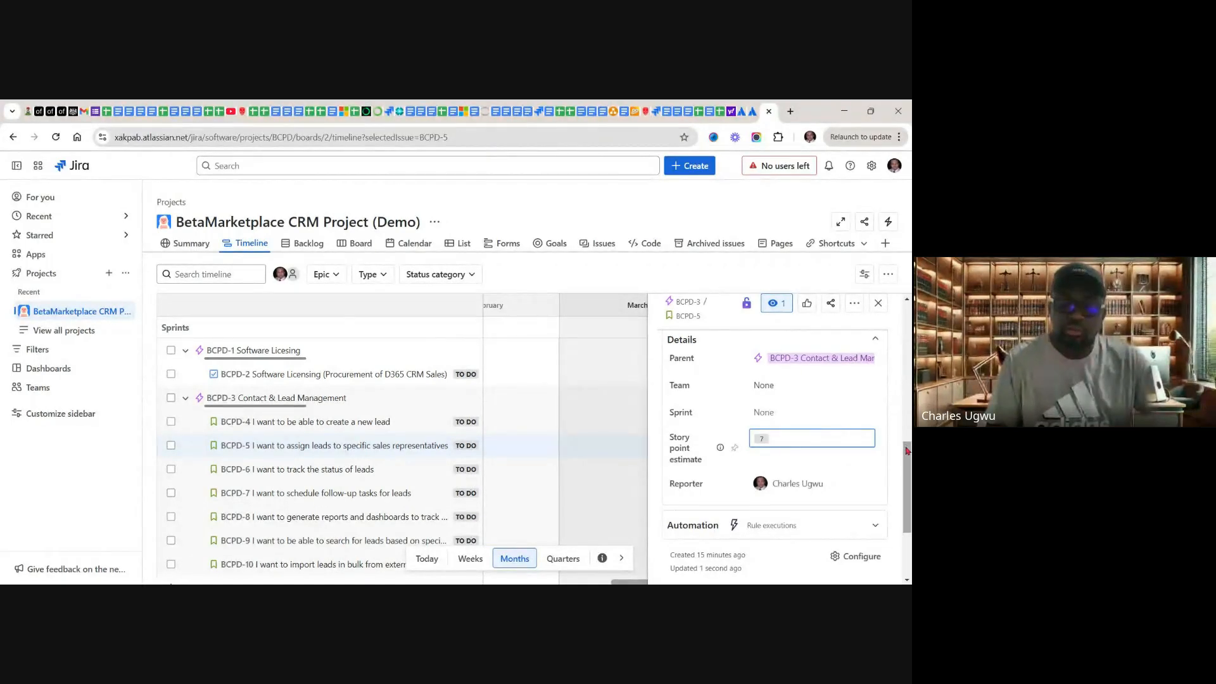
pyautogui.moveTo(908, 453); pyautogui.dragTo(904, 313)
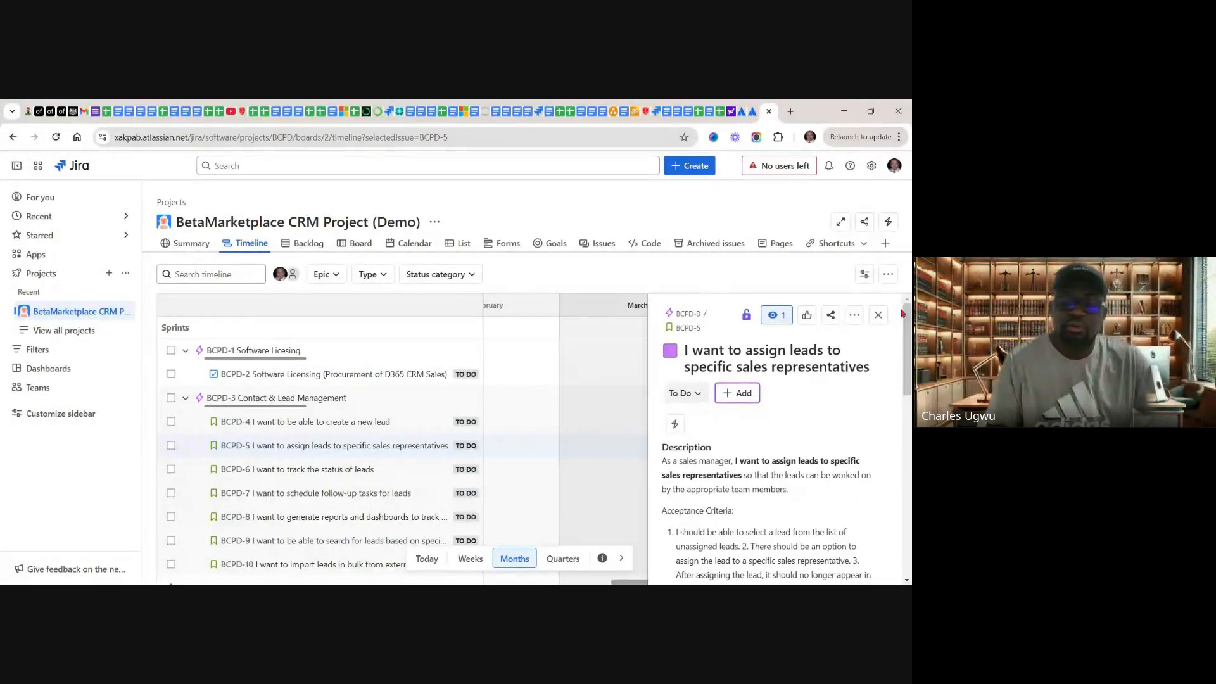
pyautogui.click(877, 315)
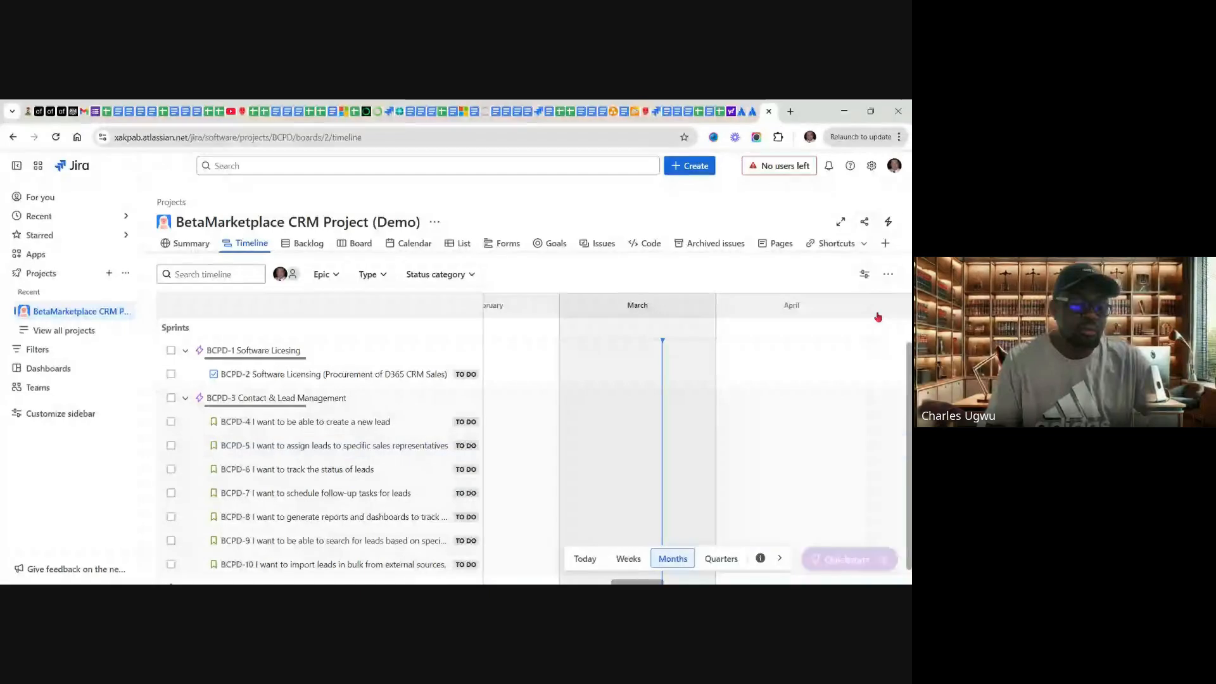
# Step: Open the details of BCPD-6, "I want to track the status of leads", from the timeline
pyautogui.click(274, 472)
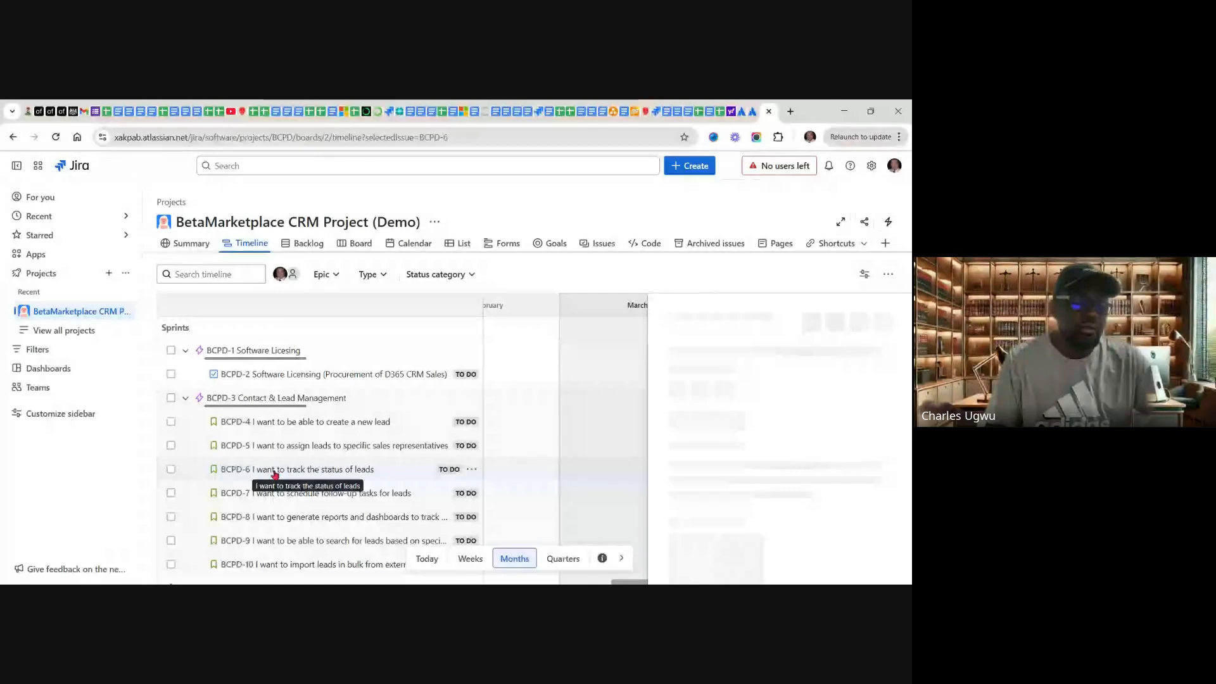
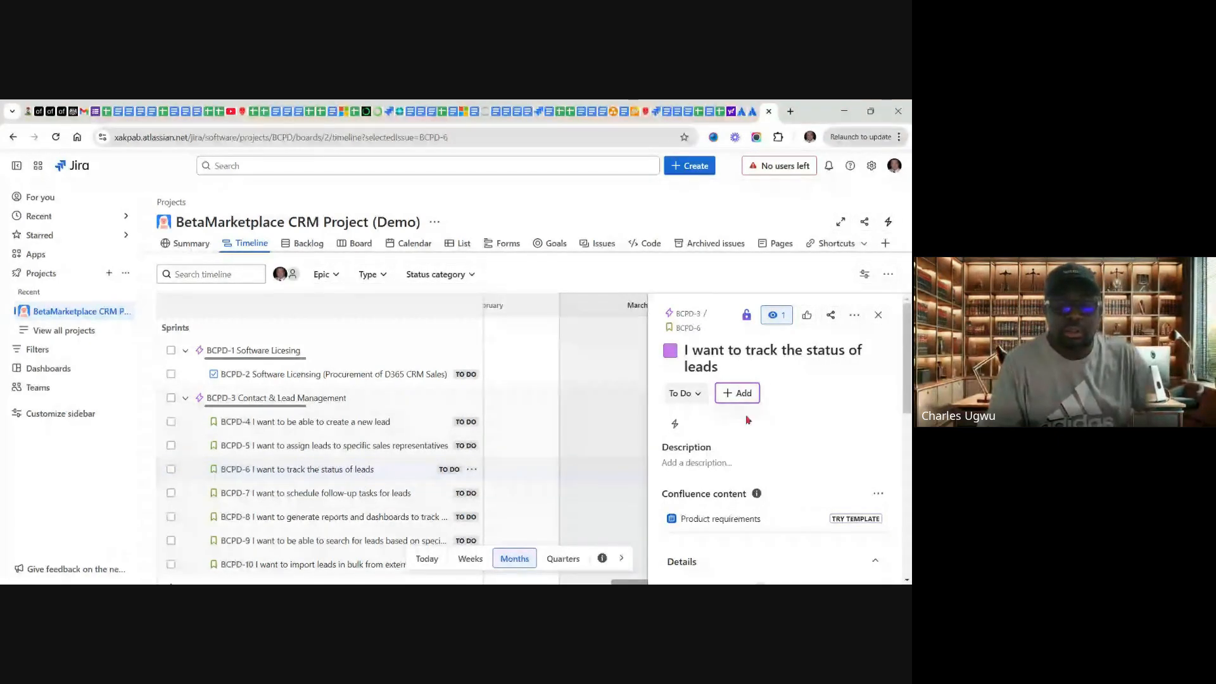
# Step: Open the description of BCPD-6 for editing, then switch to the Google Sheets product backlog and copy the lead status user story from cell C6
pyautogui.click(707, 461)
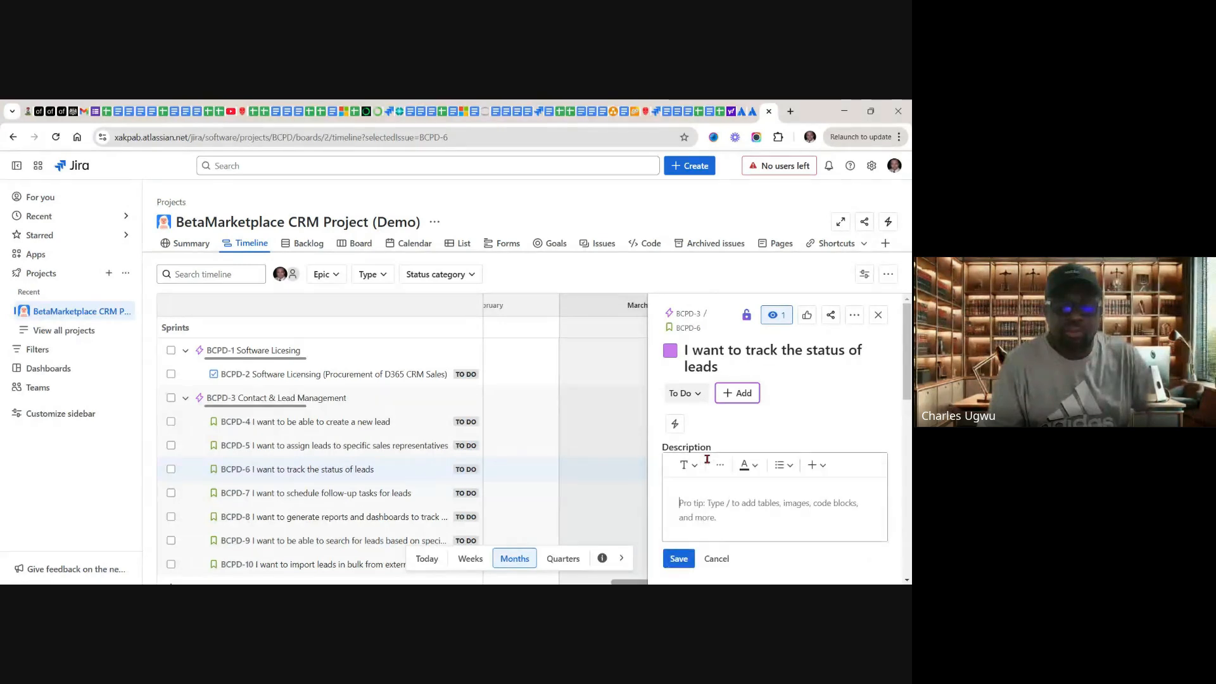
pyautogui.click(720, 113)
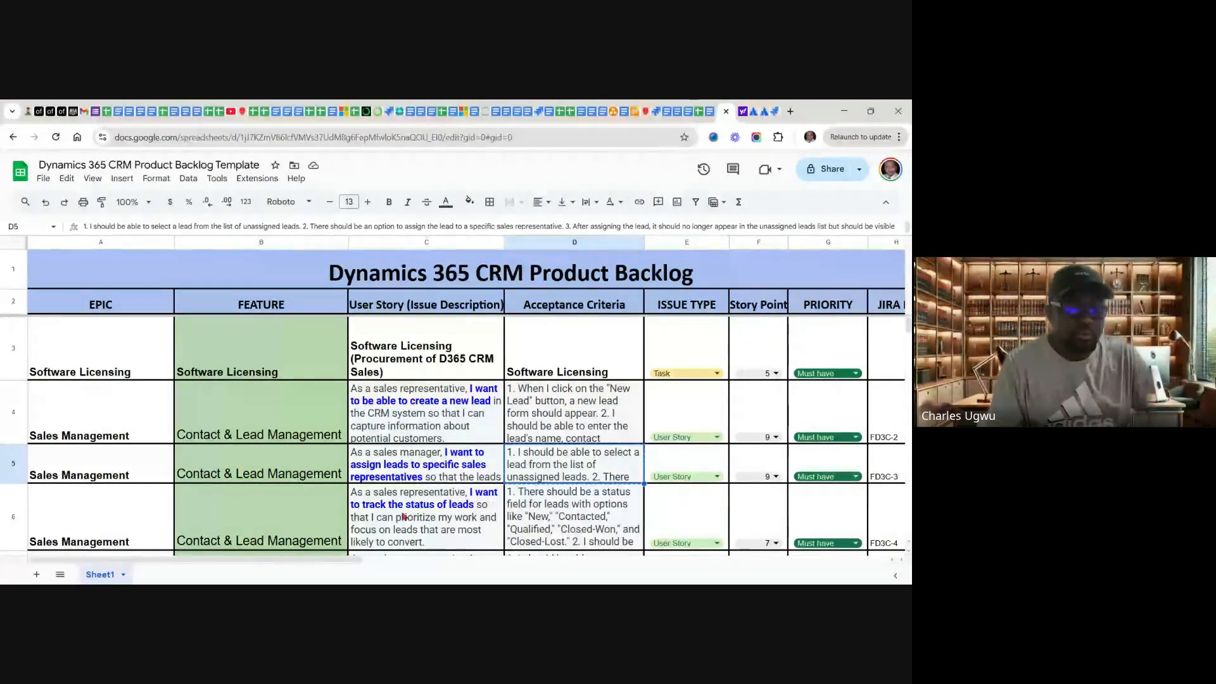
pyautogui.click(446, 512)
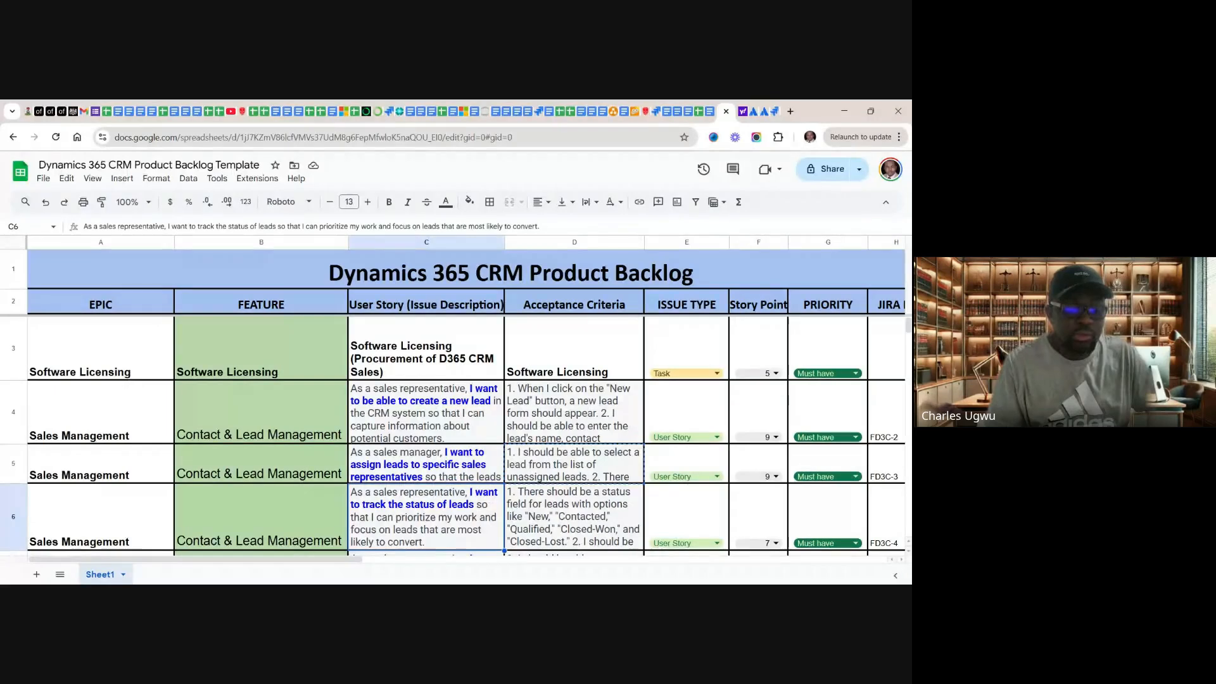
pyautogui.rightClick(445, 511)
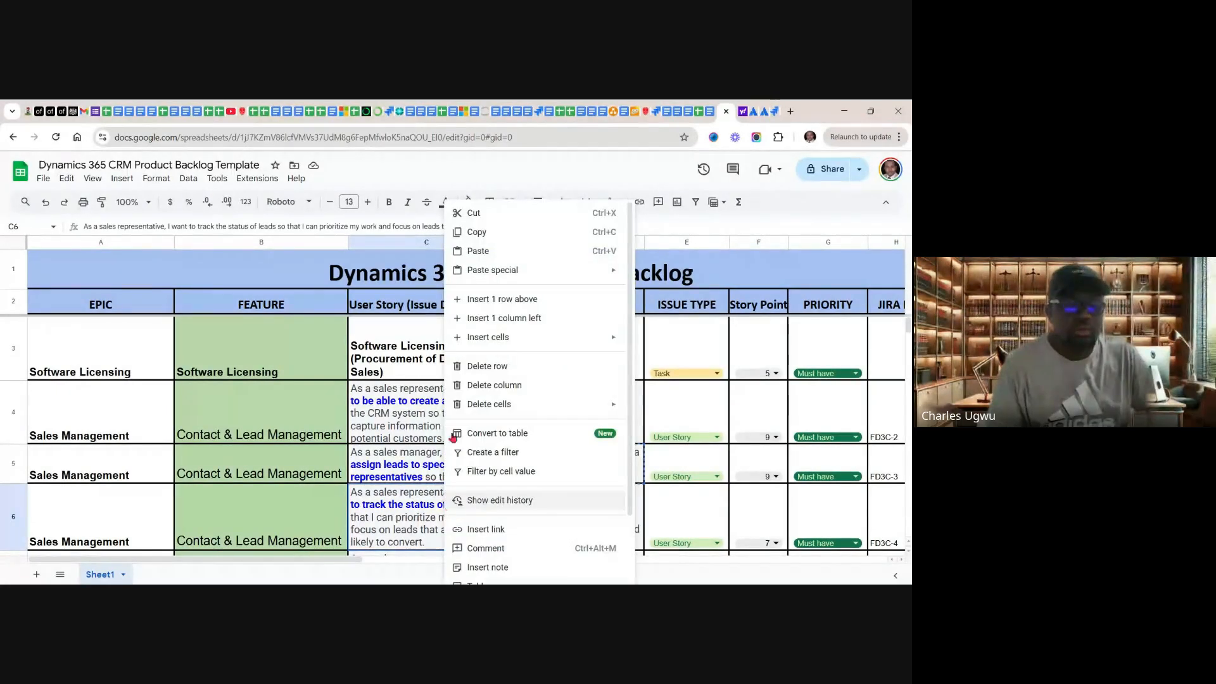
pyautogui.click(478, 233)
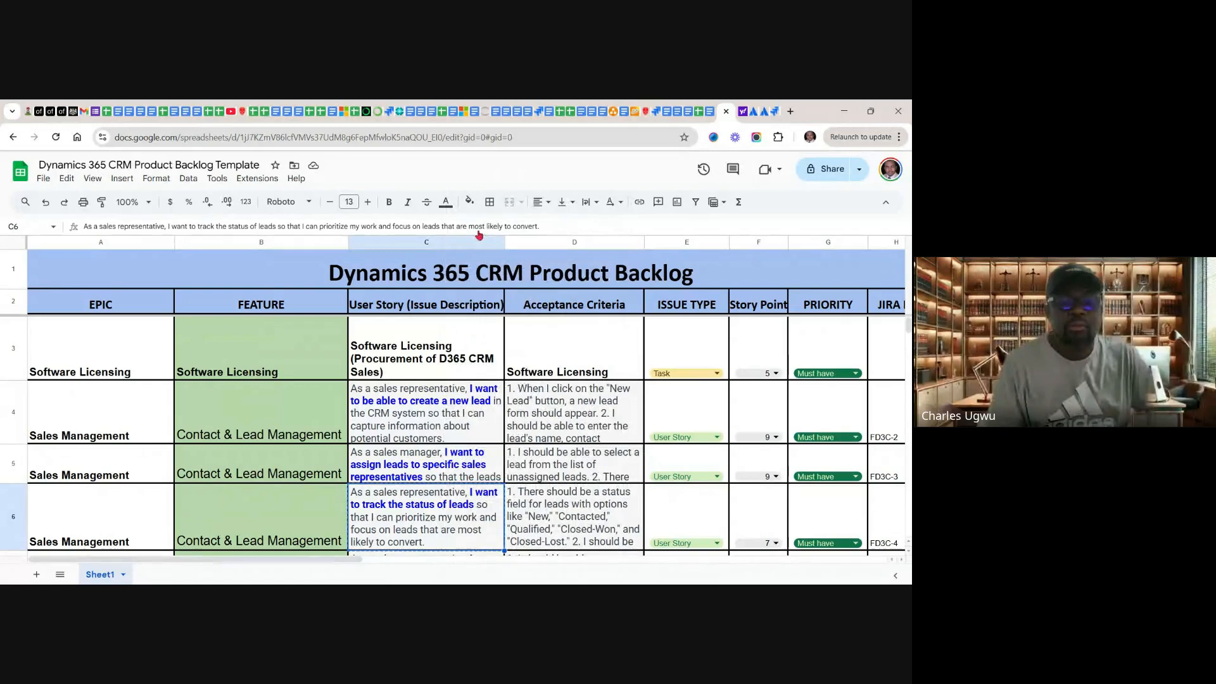
# Step: Return to Jira, paste the copied user story into the description of BCPD-6, and add an "Acceptance Criteria:" line below it
pyautogui.click(775, 111)
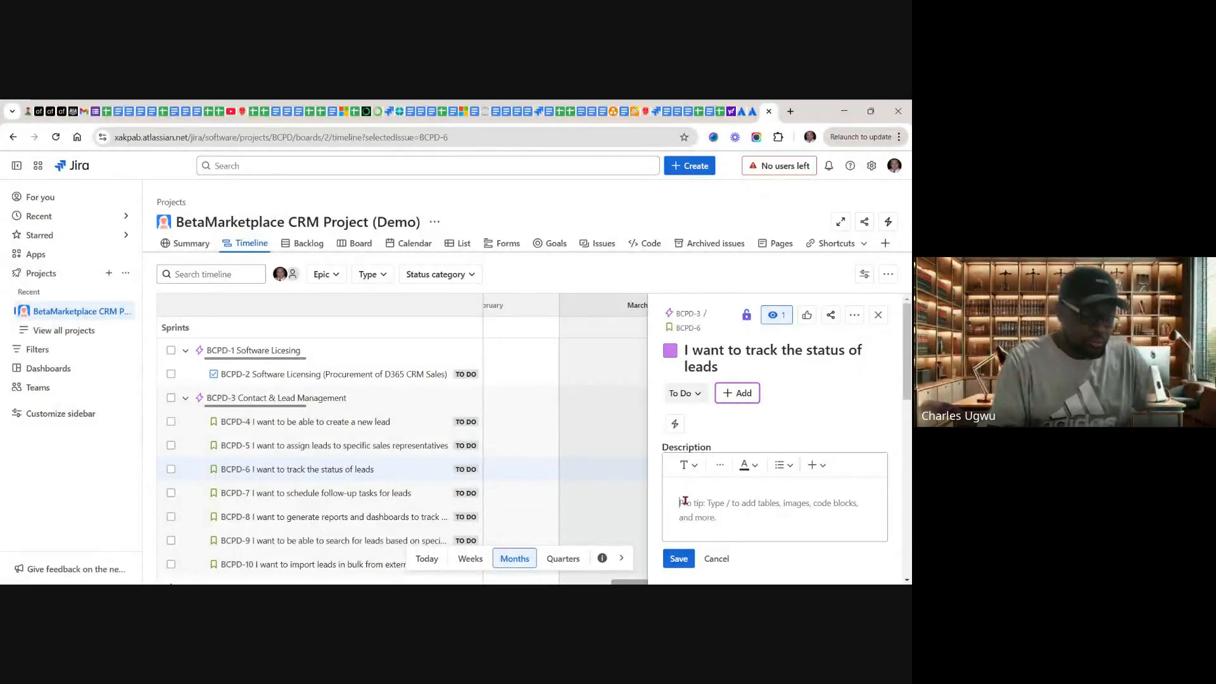
pyautogui.hotkey('ctrl', 'v')
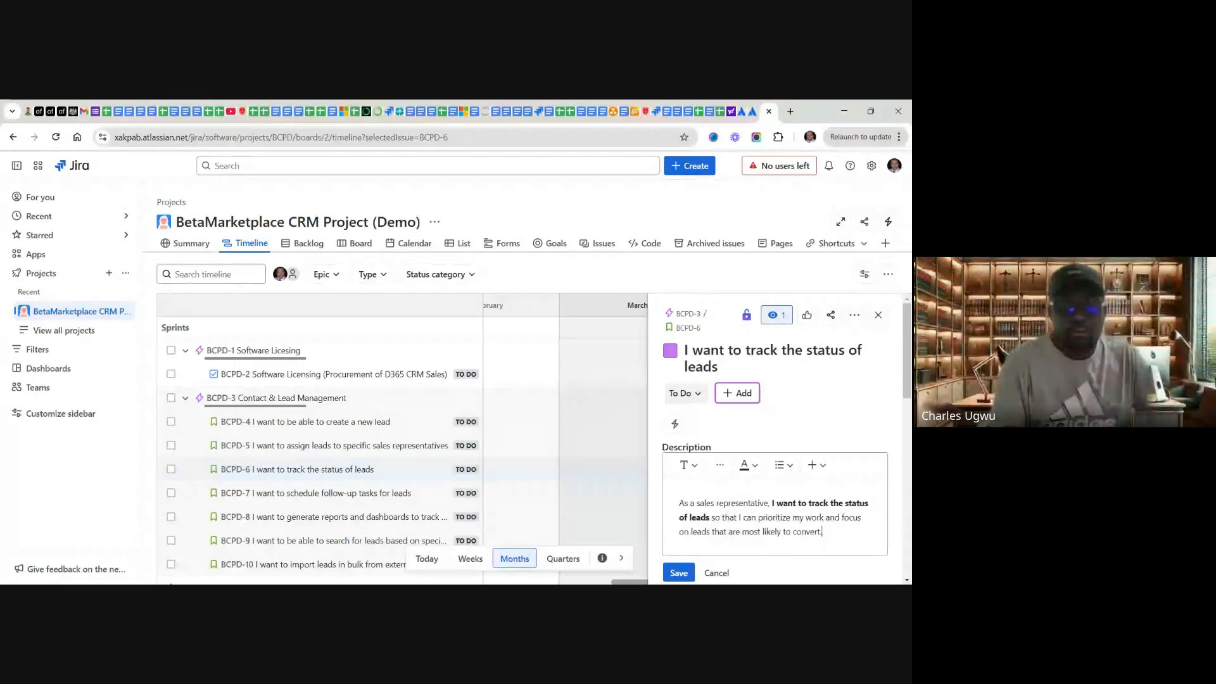
pyautogui.press('Return')
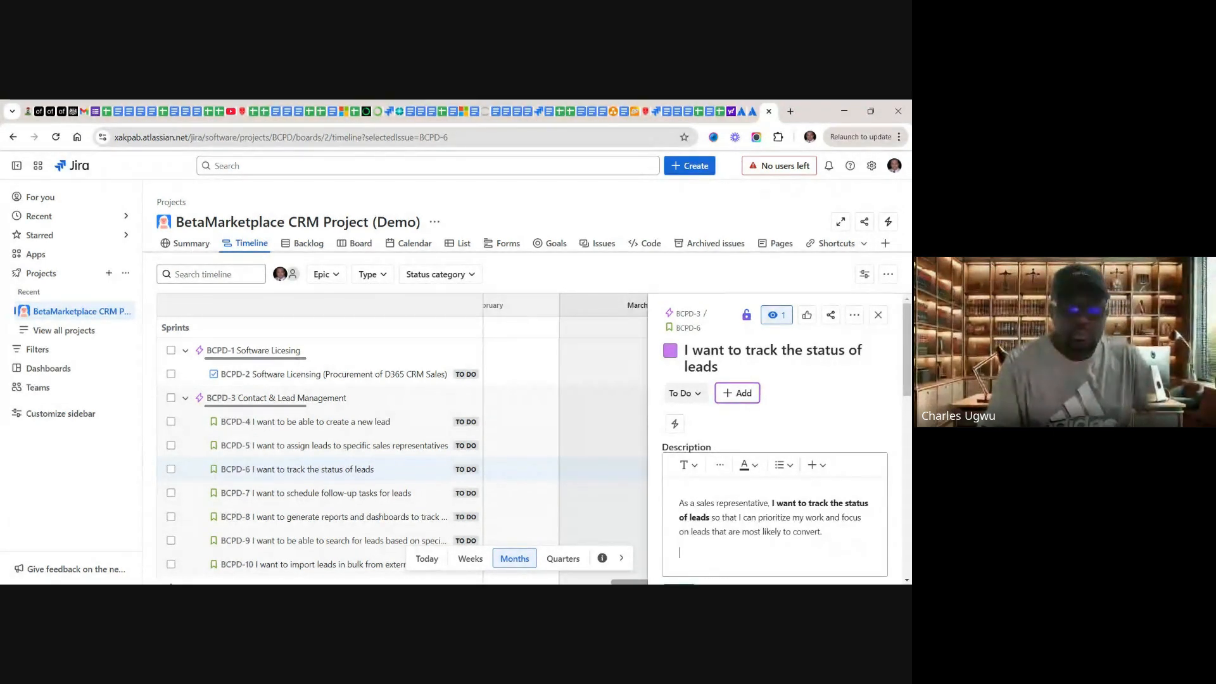
pyautogui.write('Acc')
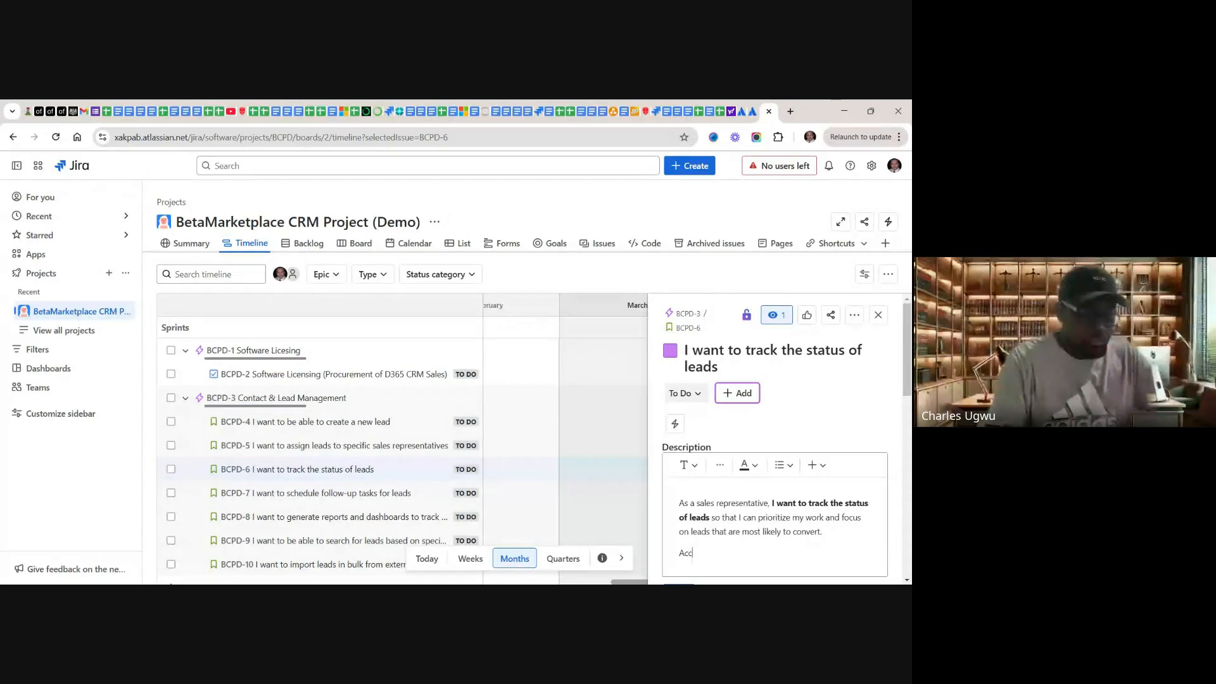
pyautogui.write('eptan')
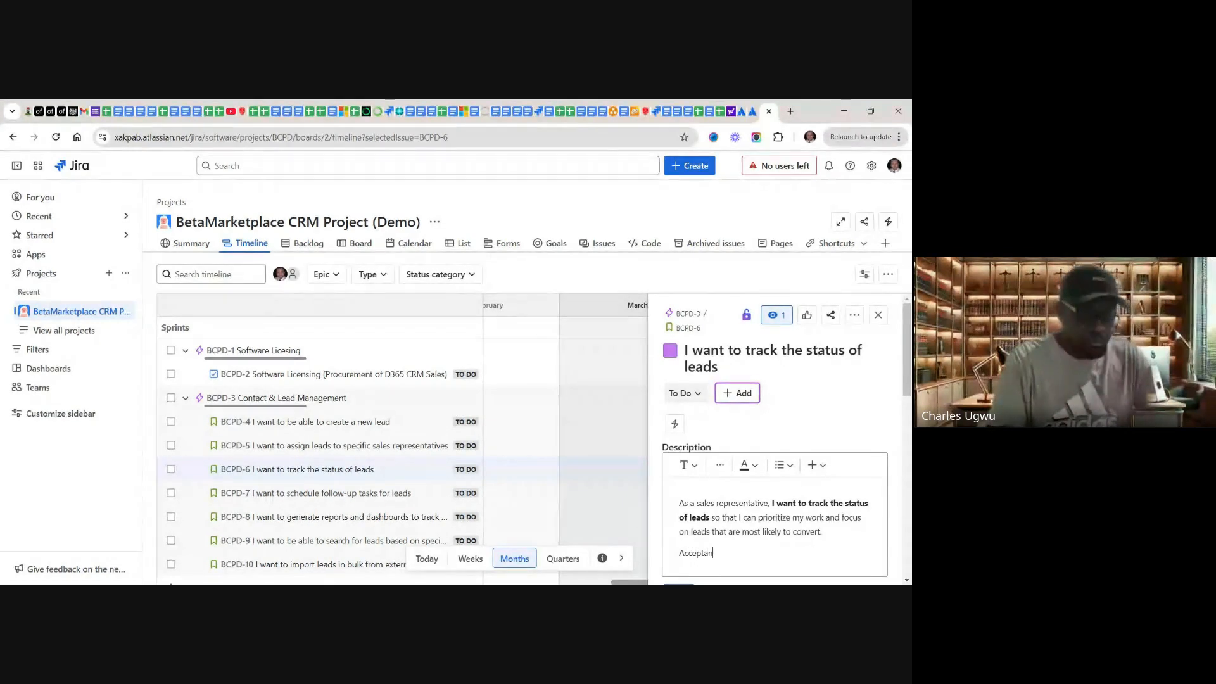
pyautogui.write('ce C')
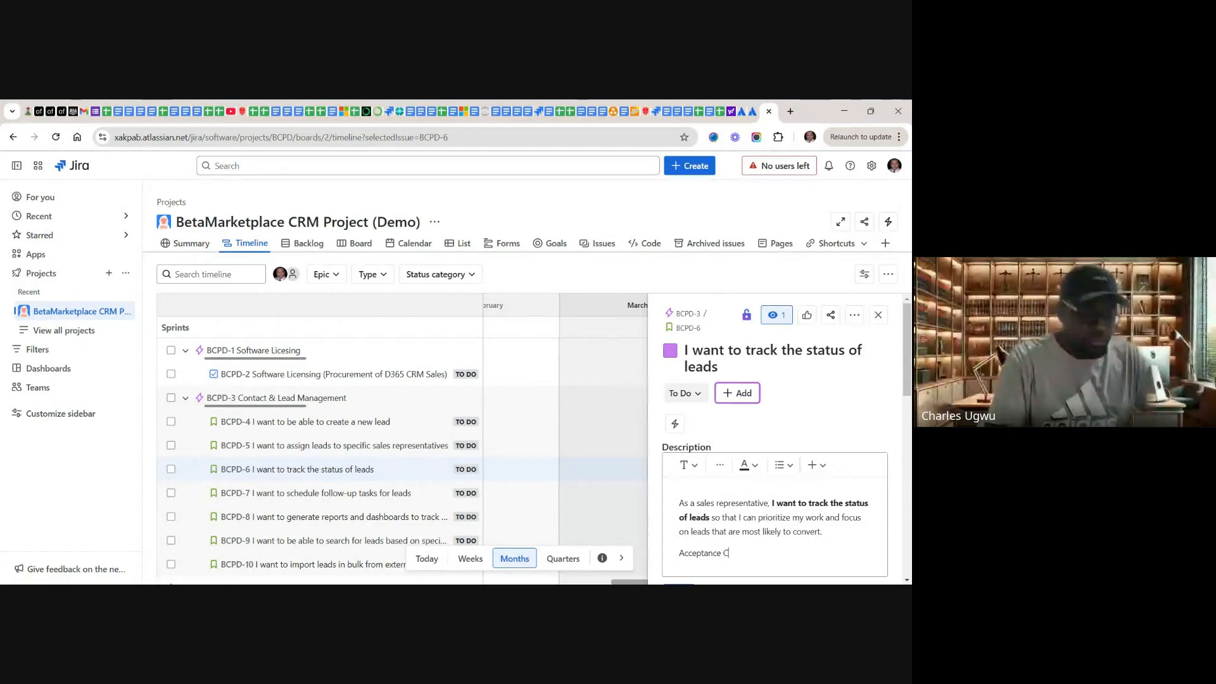
pyautogui.write('ri')
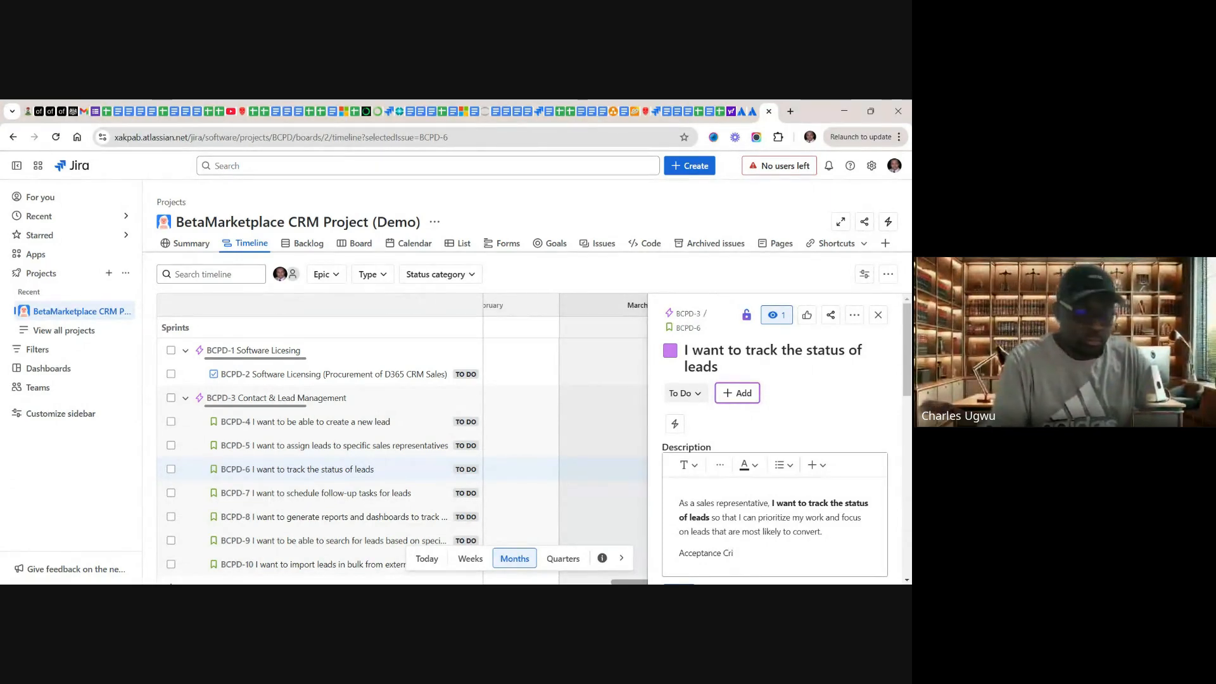
pyautogui.write('teria')
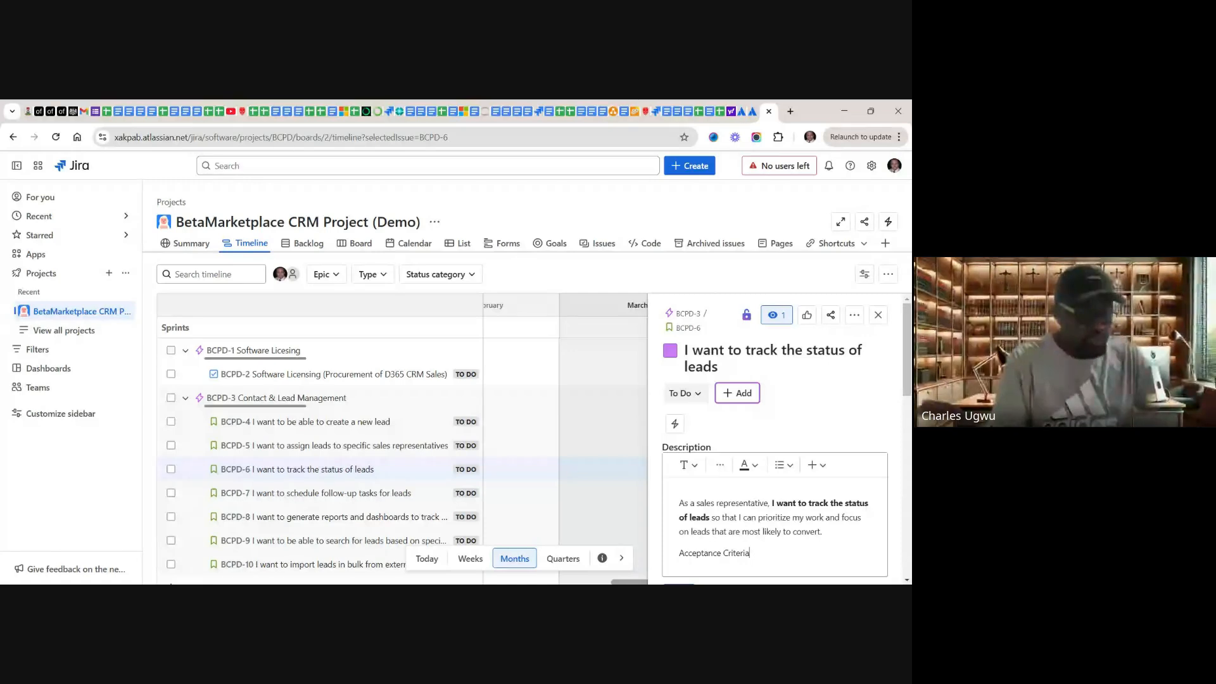
pyautogui.write(':')
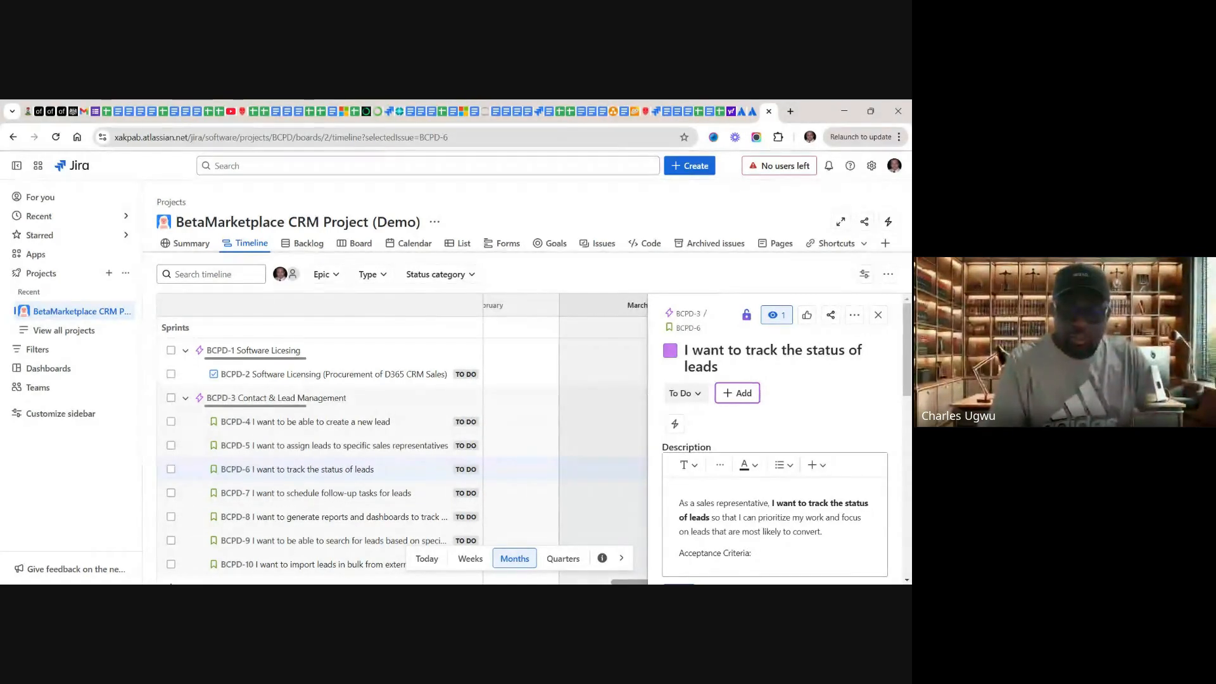
pyautogui.press('Return')
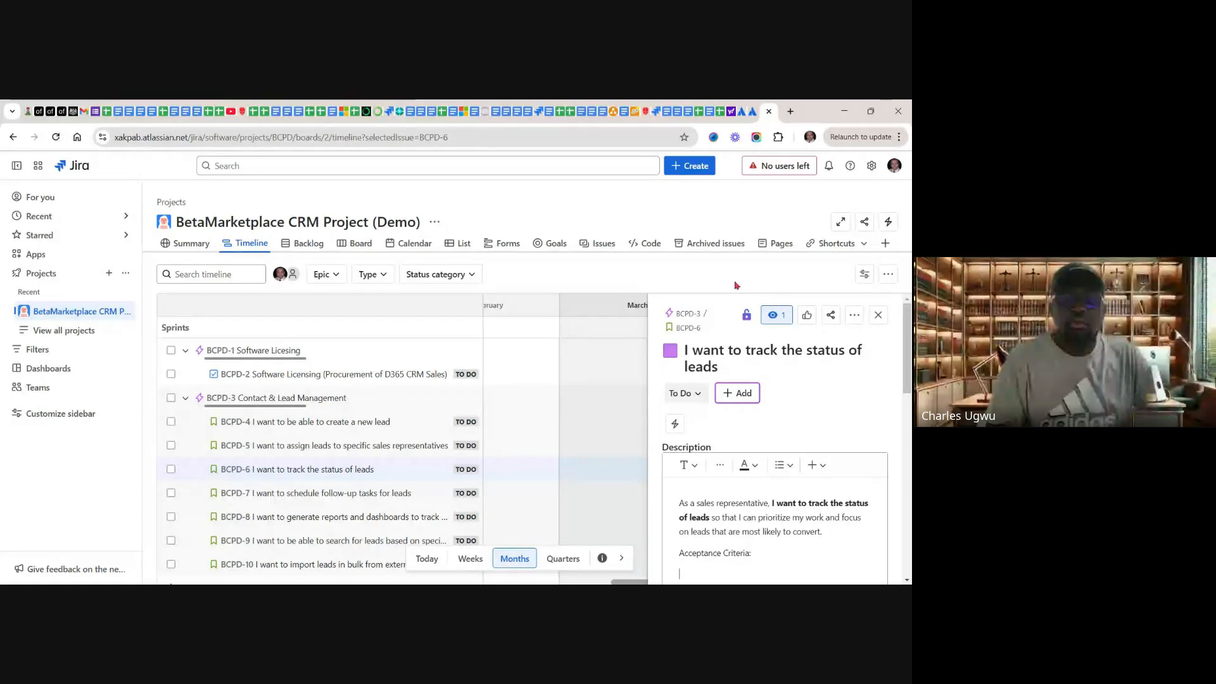
# Step: Switch to the Google Sheets product backlog and copy the acceptance criteria for tracking lead status from cell D6
pyautogui.click(722, 114)
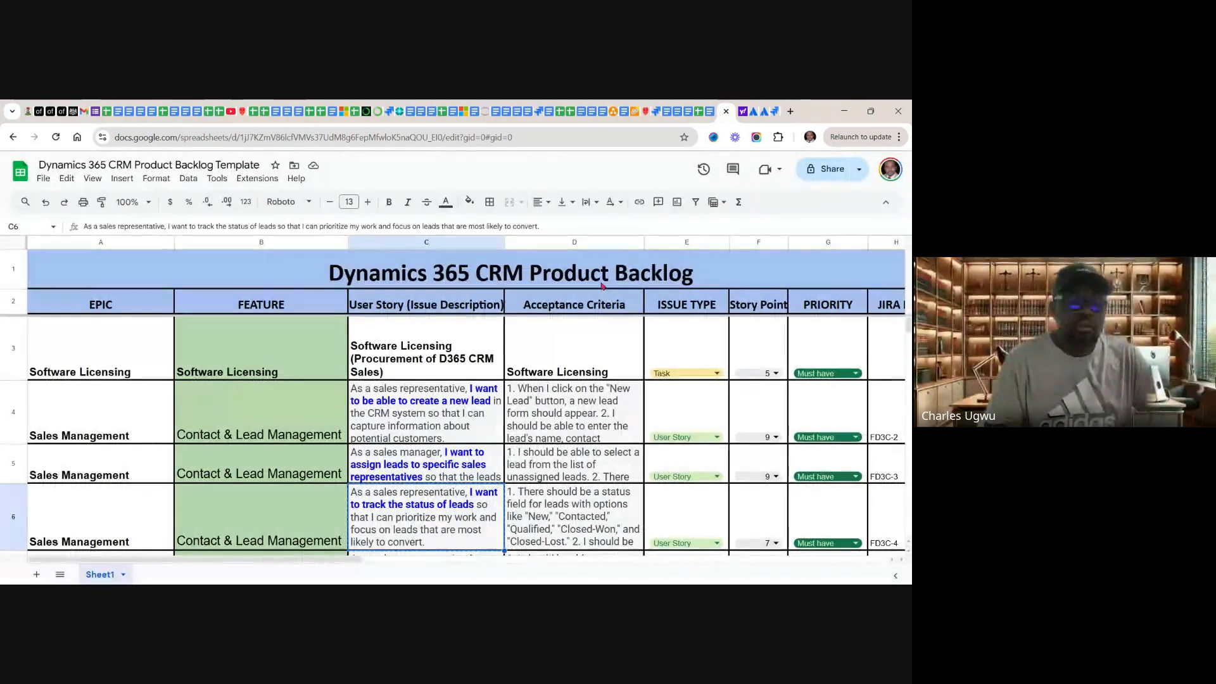
pyautogui.click(538, 507)
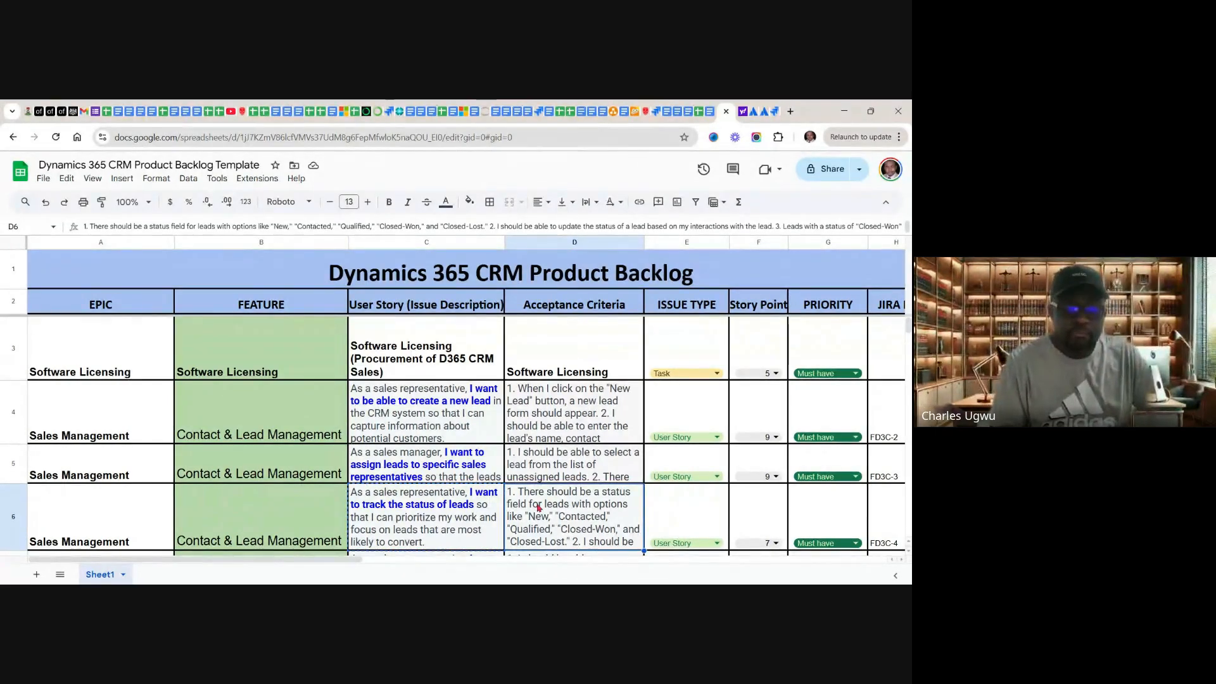
pyautogui.rightClick(538, 507)
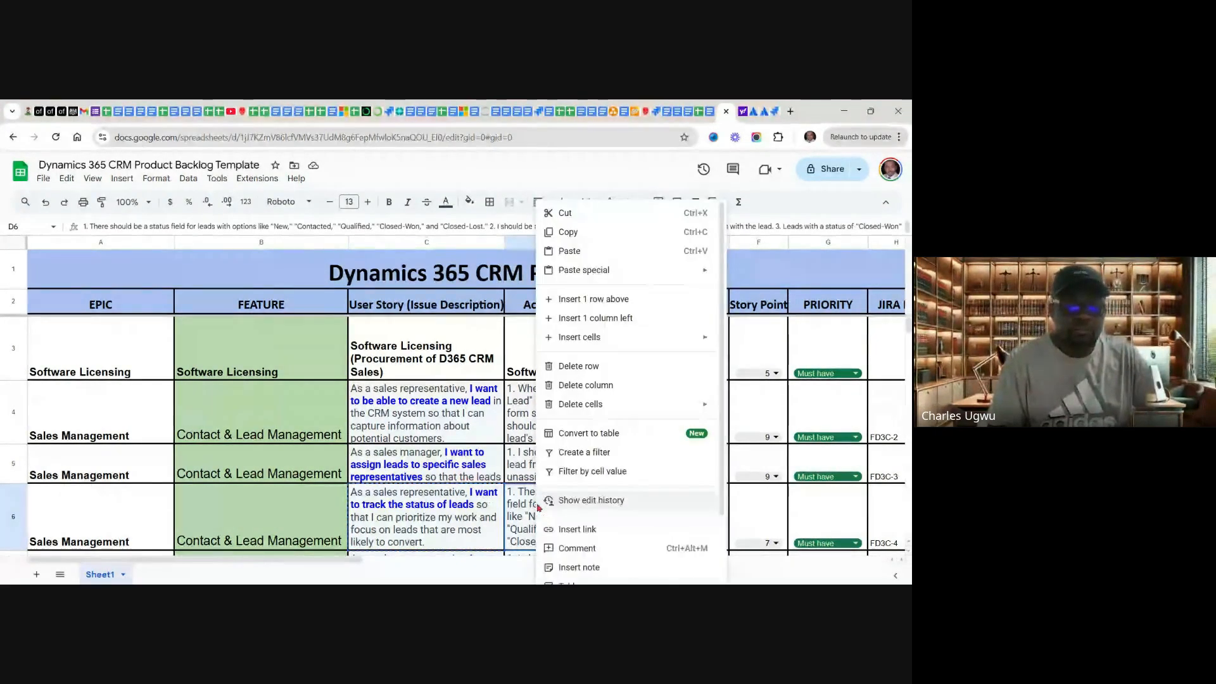
pyautogui.click(568, 233)
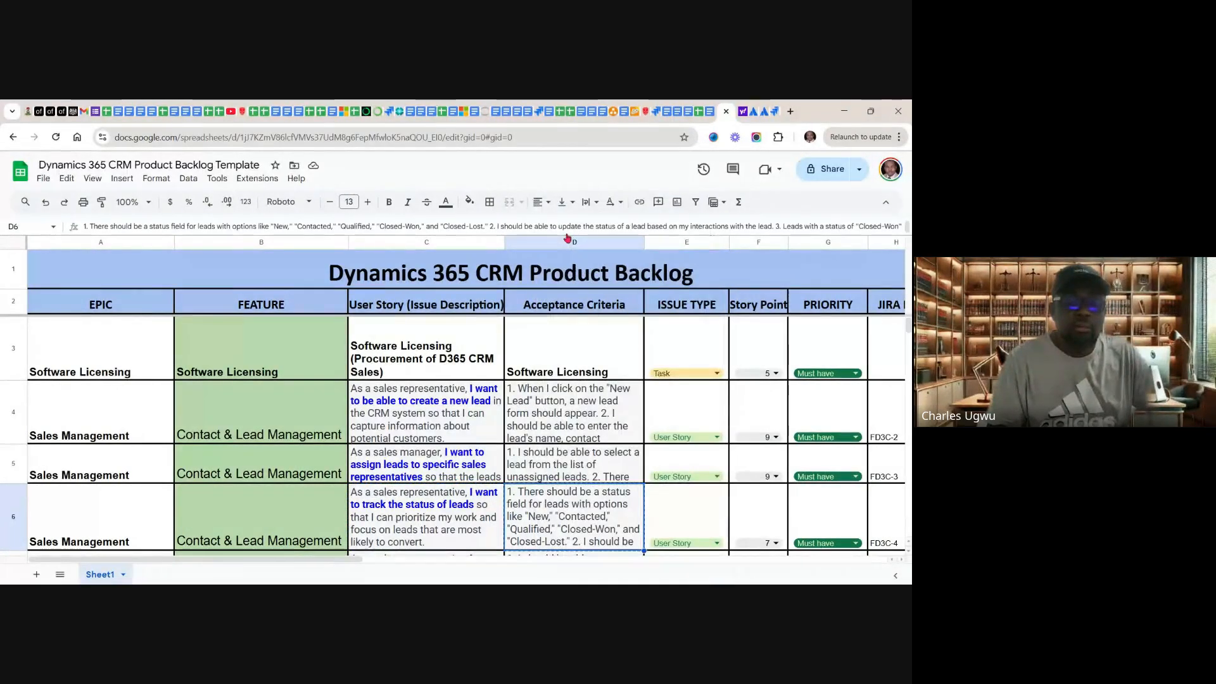
# Step: Return to Jira, paste the copied acceptance criteria under the "Acceptance Criteria:" line of BCPD-6, and save the description
pyautogui.click(774, 113)
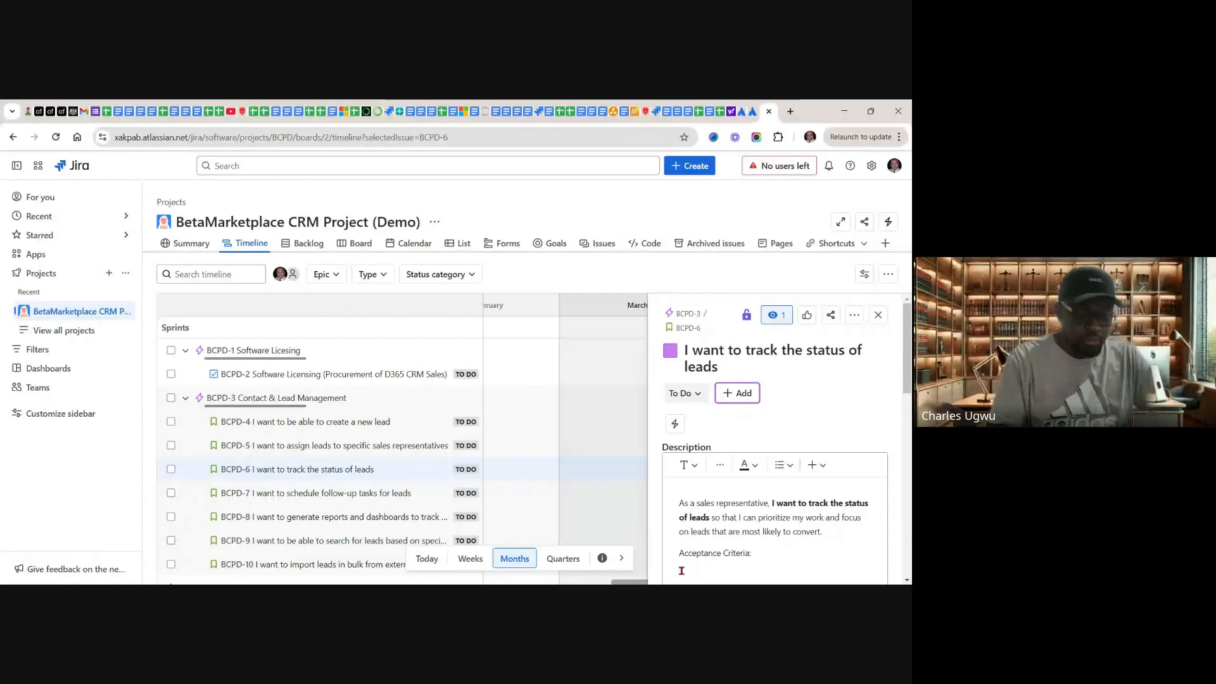
pyautogui.hotkey('ctrl', 'v')
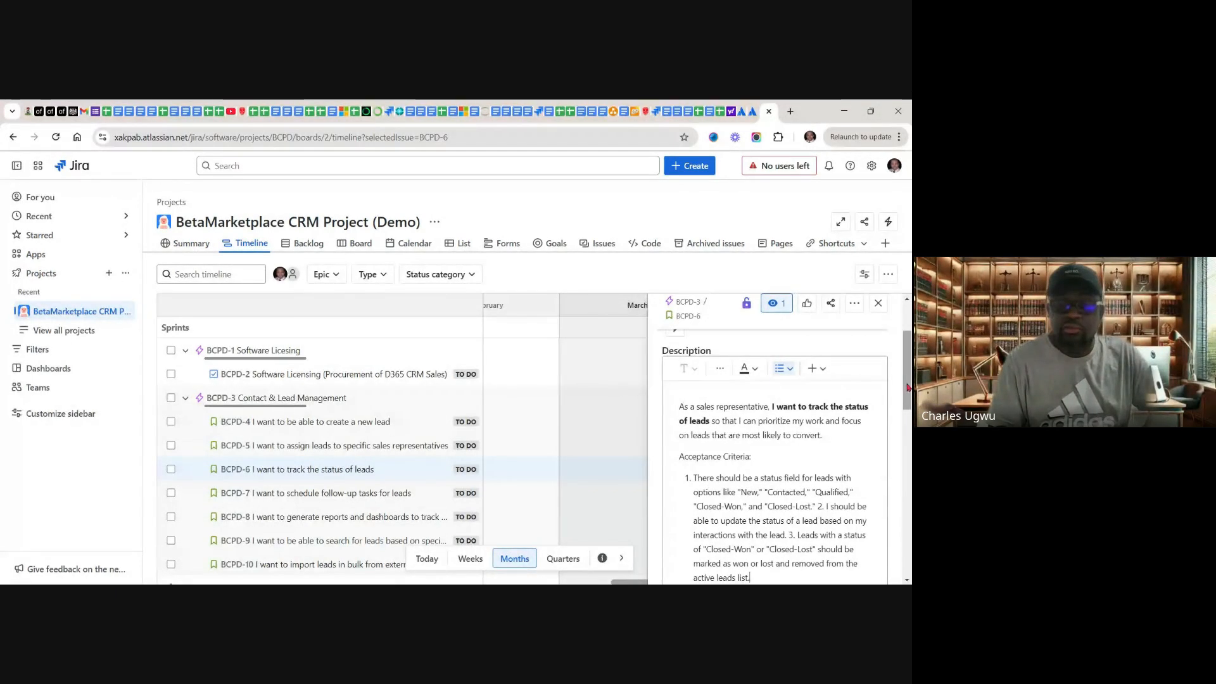
pyautogui.moveTo(907, 388); pyautogui.dragTo(906, 430)
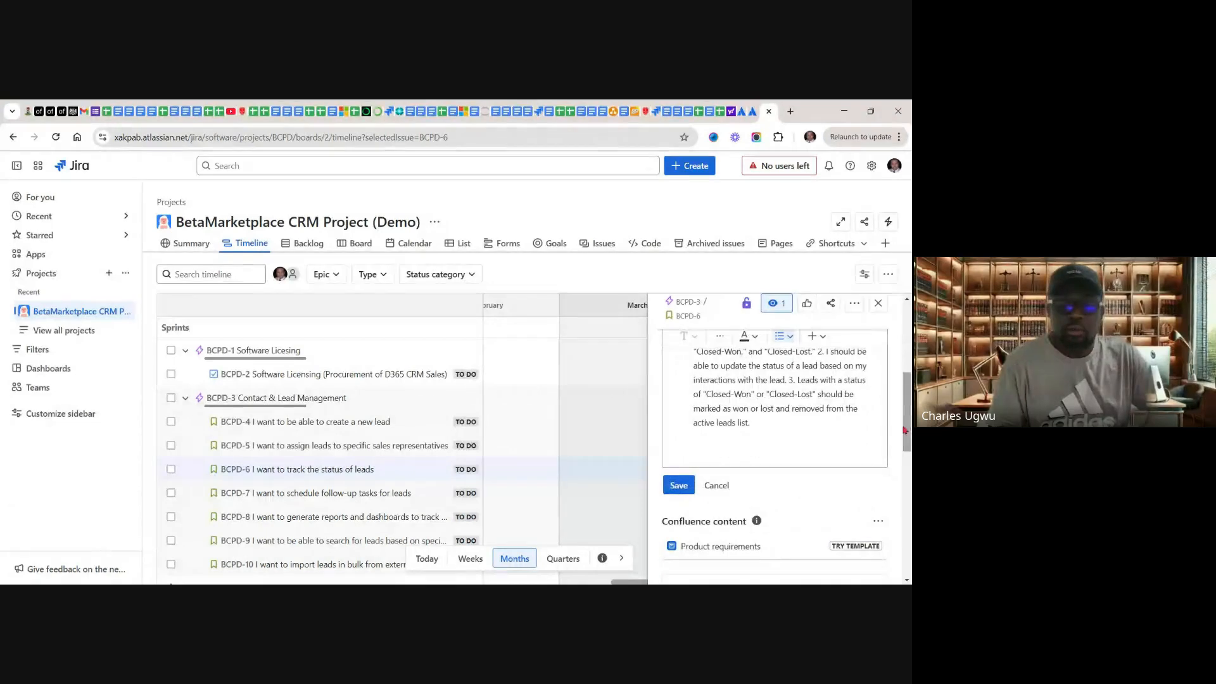
pyautogui.click(682, 486)
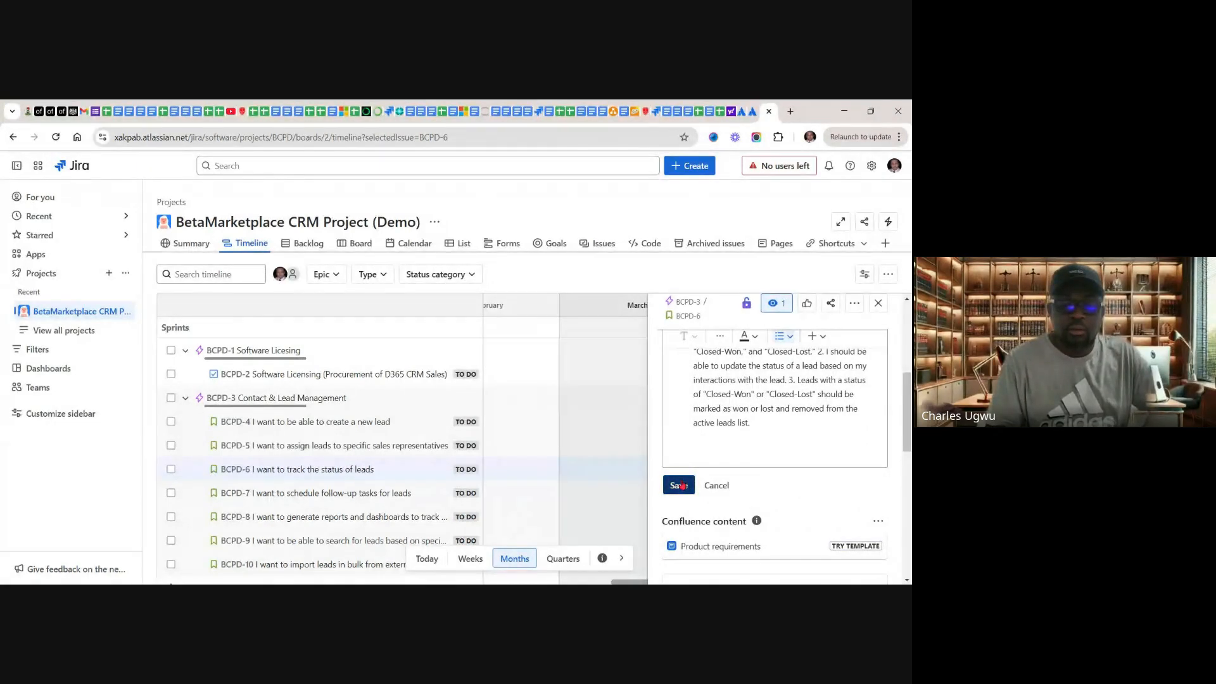
pyautogui.scroll(2, 682, 485)
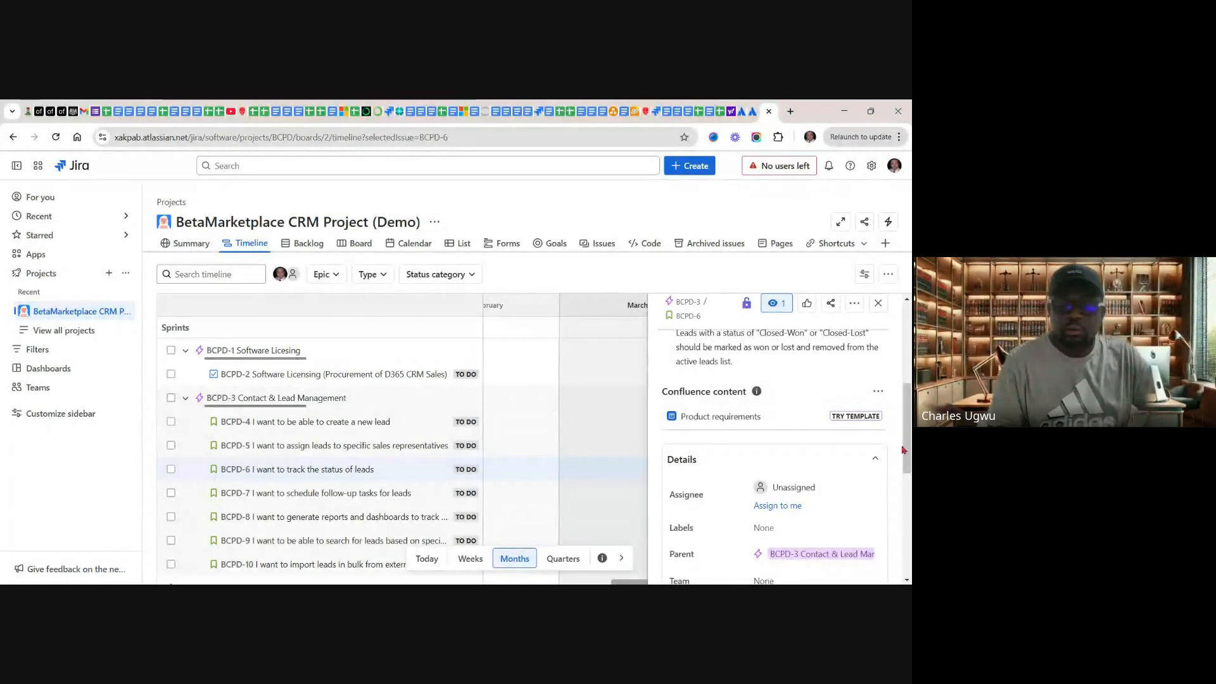
pyautogui.moveTo(907, 452); pyautogui.dragTo(904, 500)
pyautogui.click(770, 449)
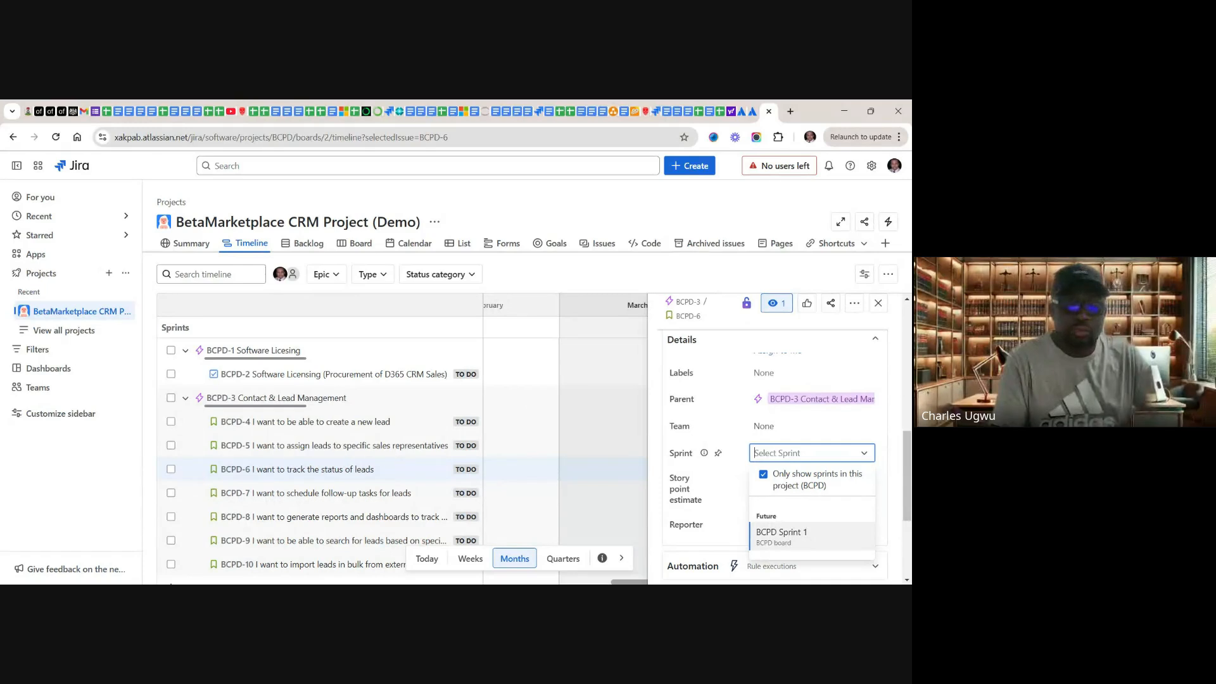
pyautogui.write('9')
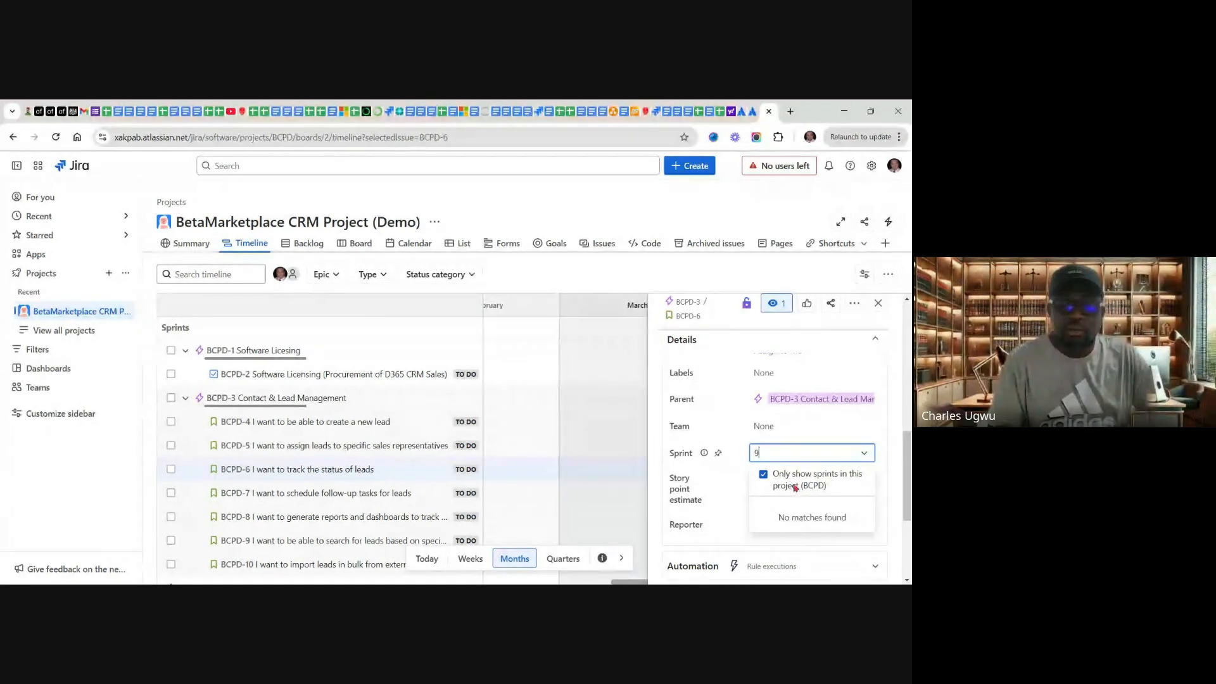
pyautogui.press('BackSpace')
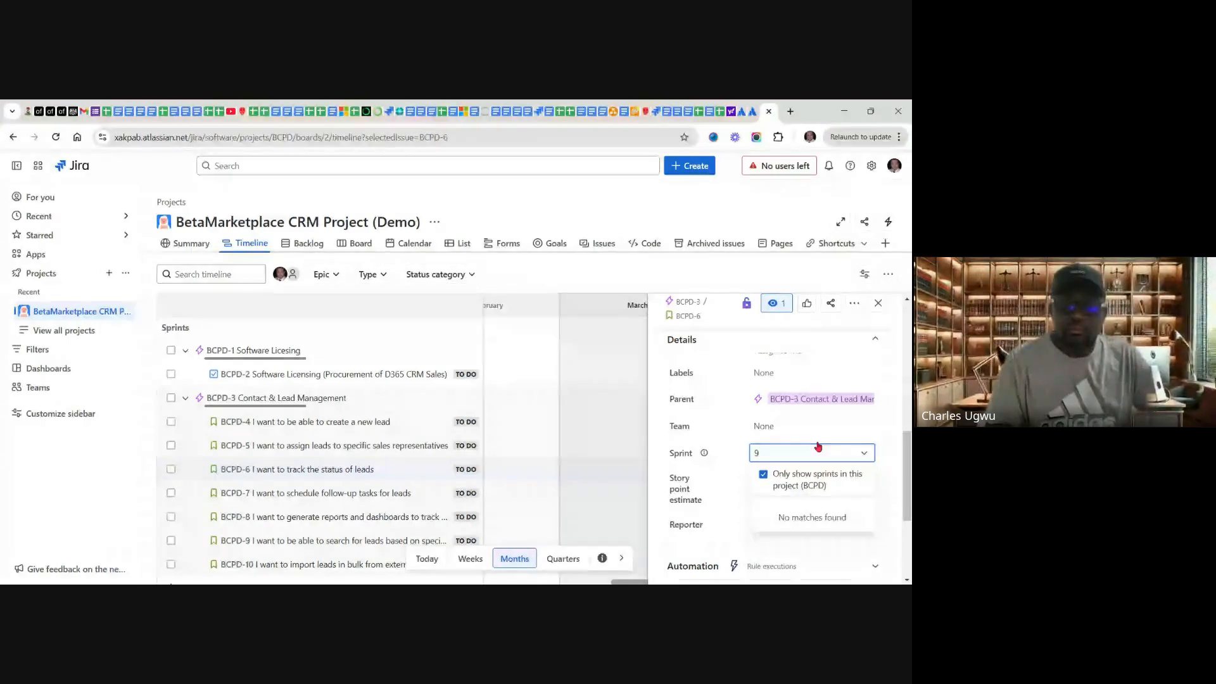
pyautogui.click(889, 435)
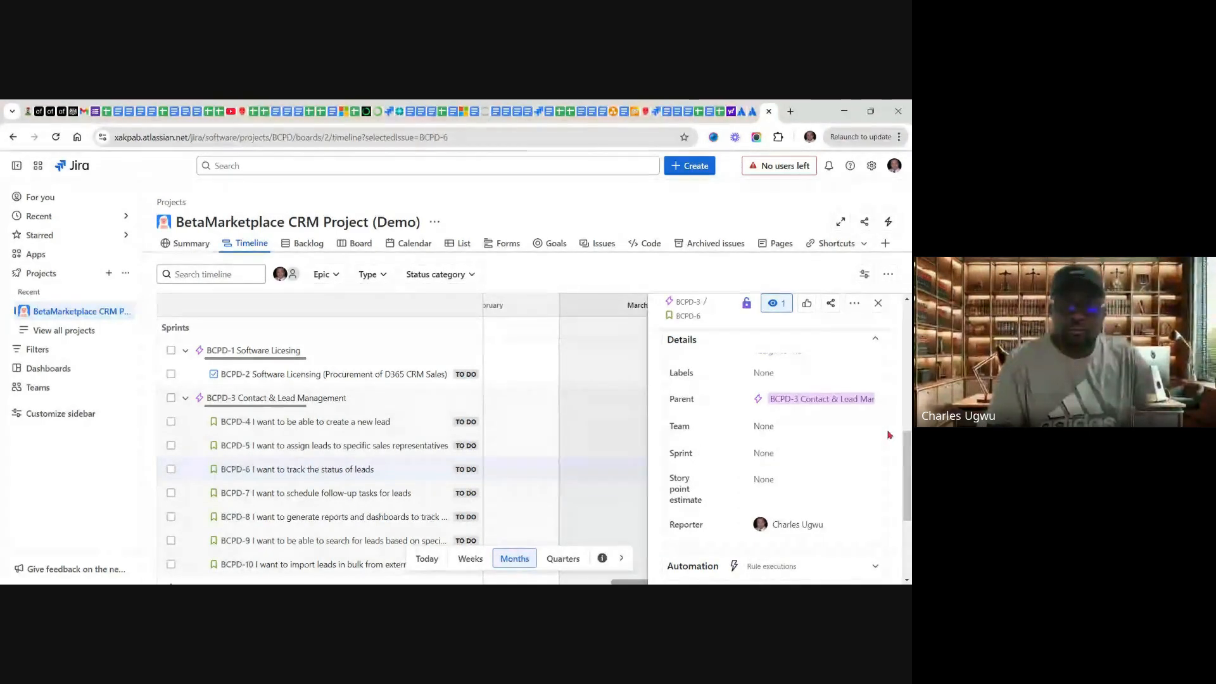
# Step: Set the story point estimate of BCPD-6 to 9 and close the issue details
pyautogui.click(782, 484)
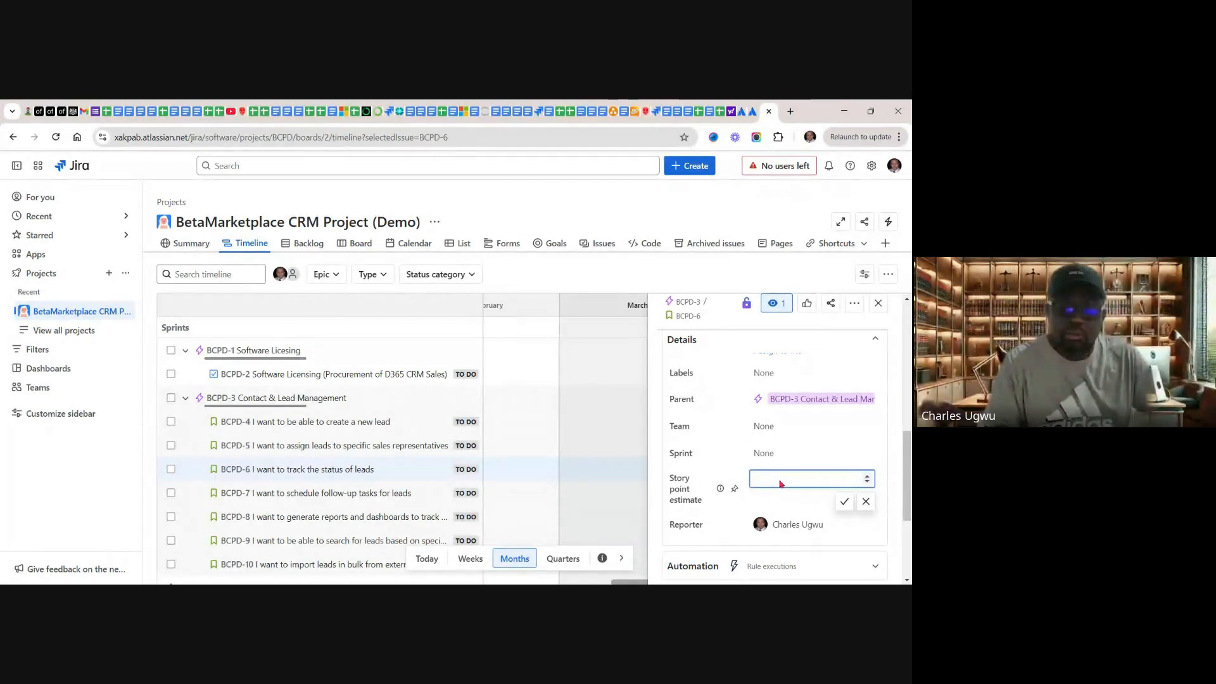
pyautogui.write('9')
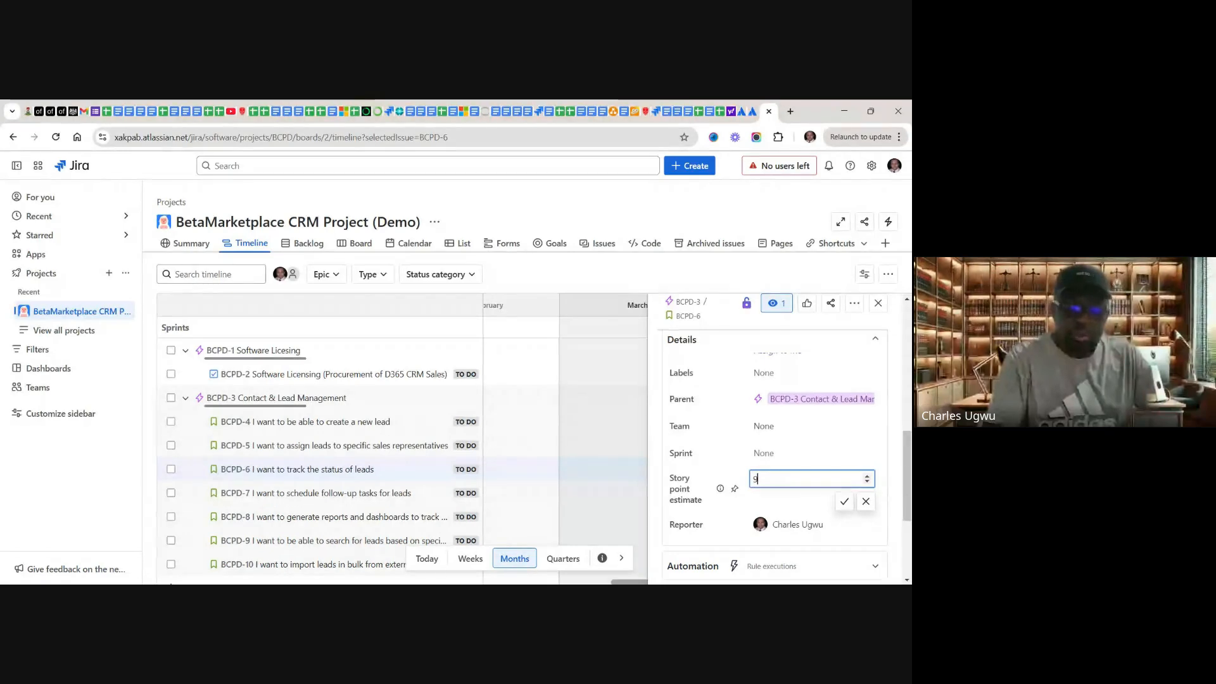
pyautogui.click(844, 503)
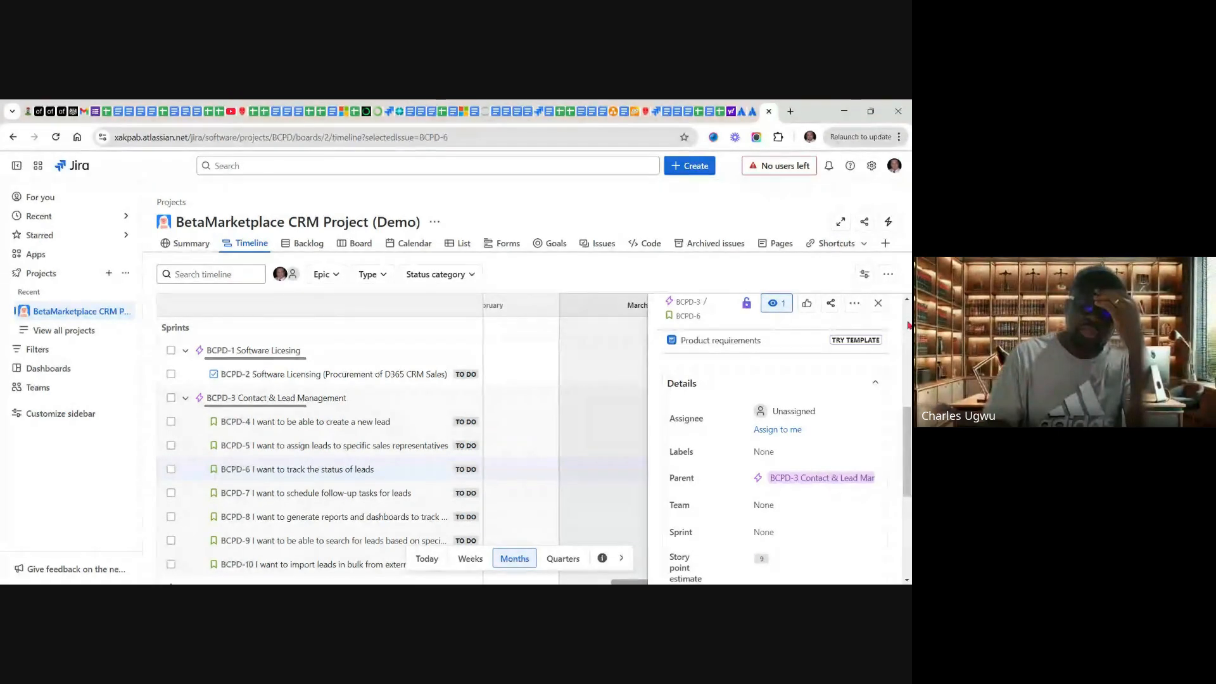
pyautogui.scroll(8, 907, 309)
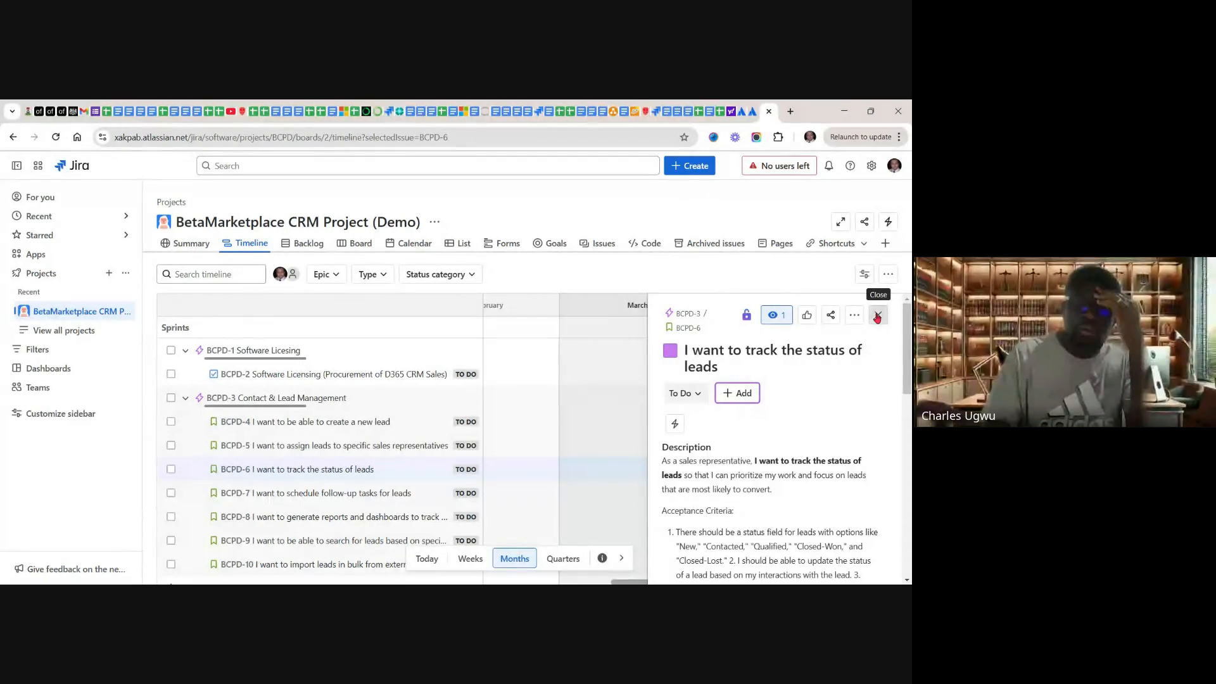
pyautogui.click(878, 316)
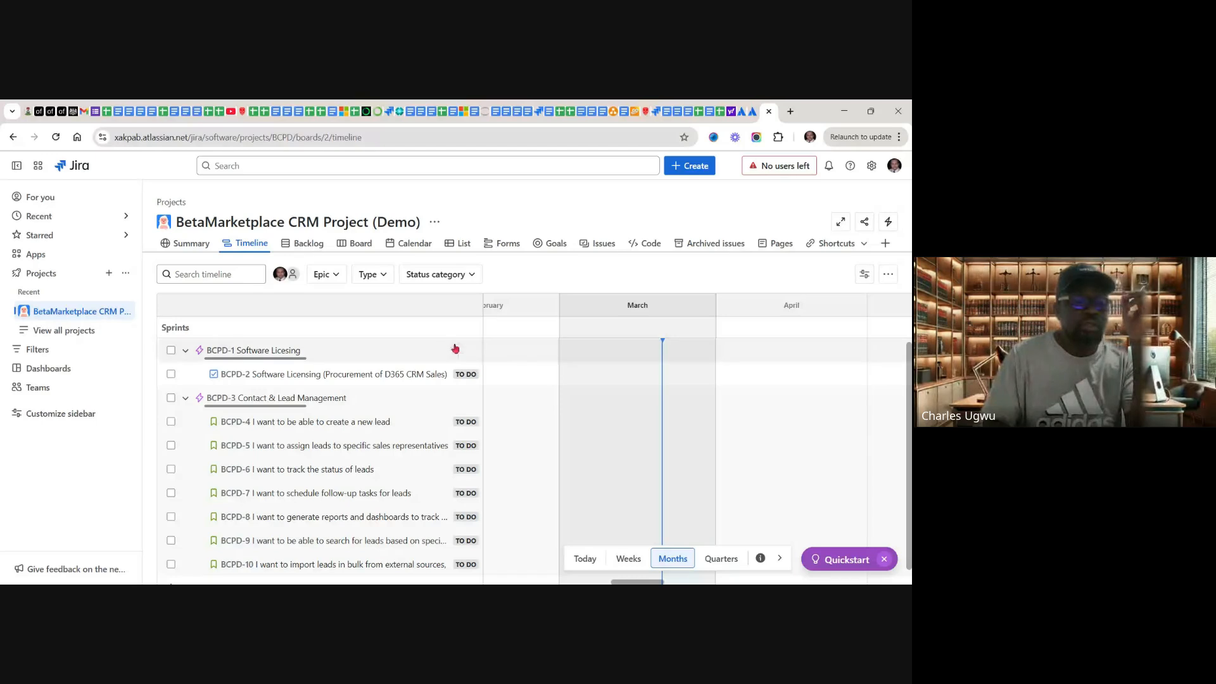
pyautogui.click(185, 353)
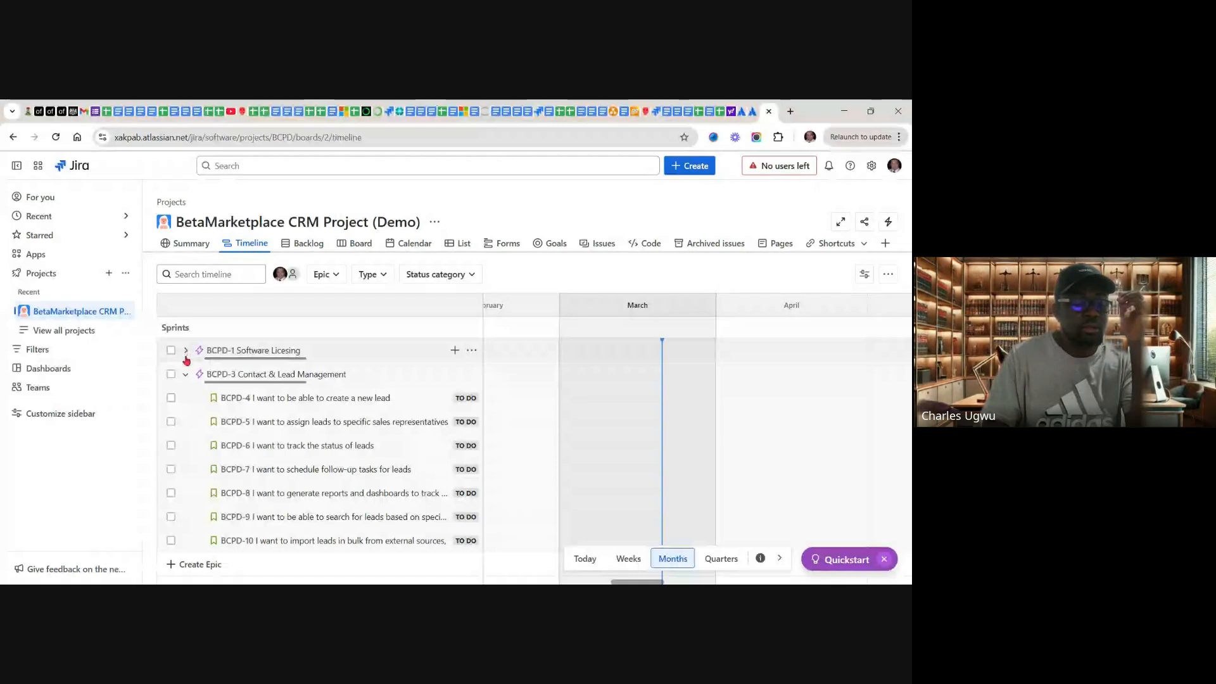
pyautogui.click(185, 352)
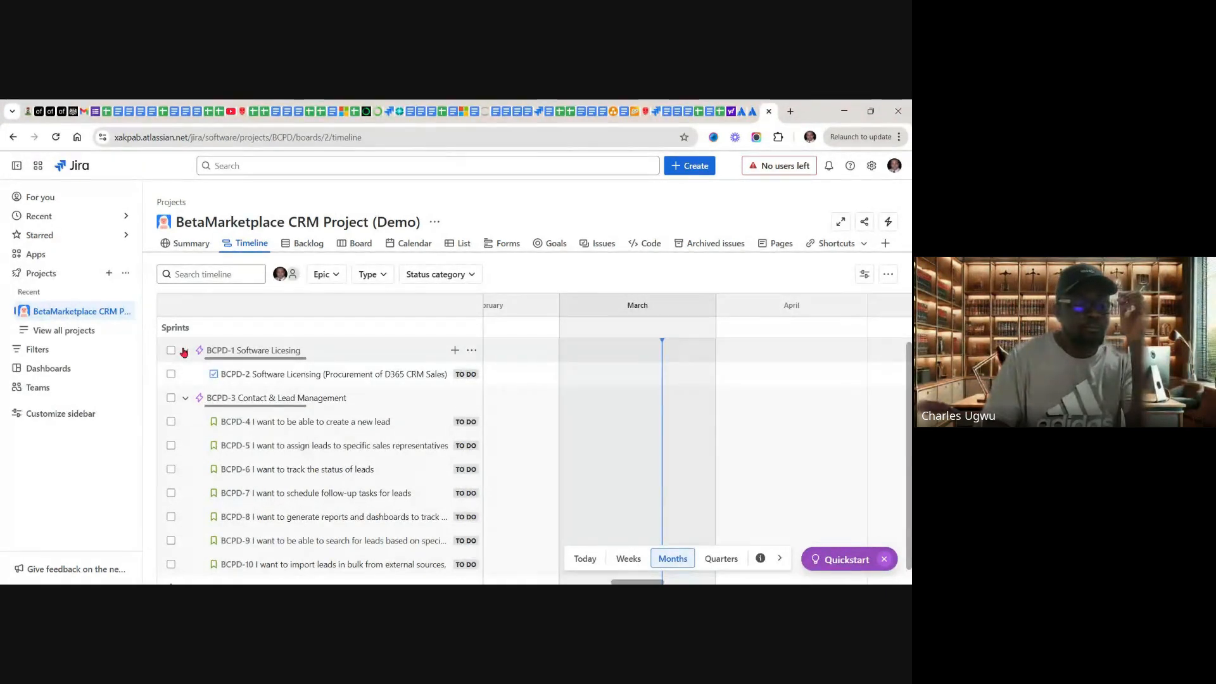
# Step: Collapse both epics in the timeline, check the project backlog, and return to expand the Contact & Lead Management epic
pyautogui.click(185, 352)
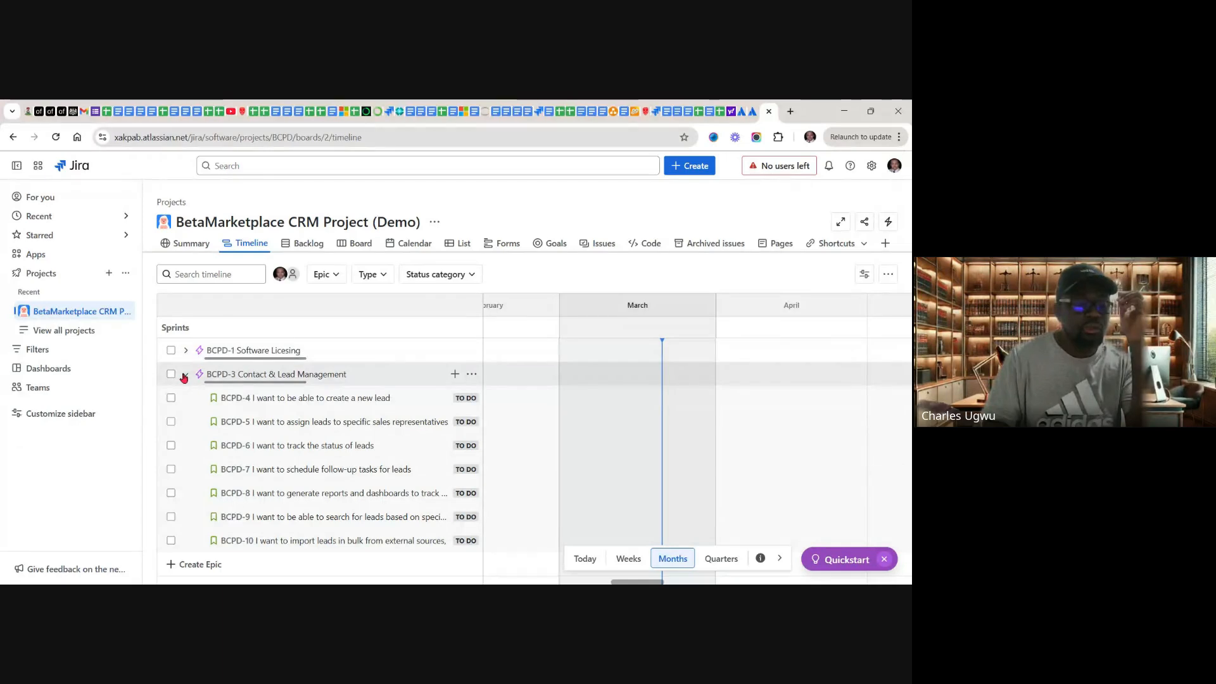
pyautogui.click(185, 375)
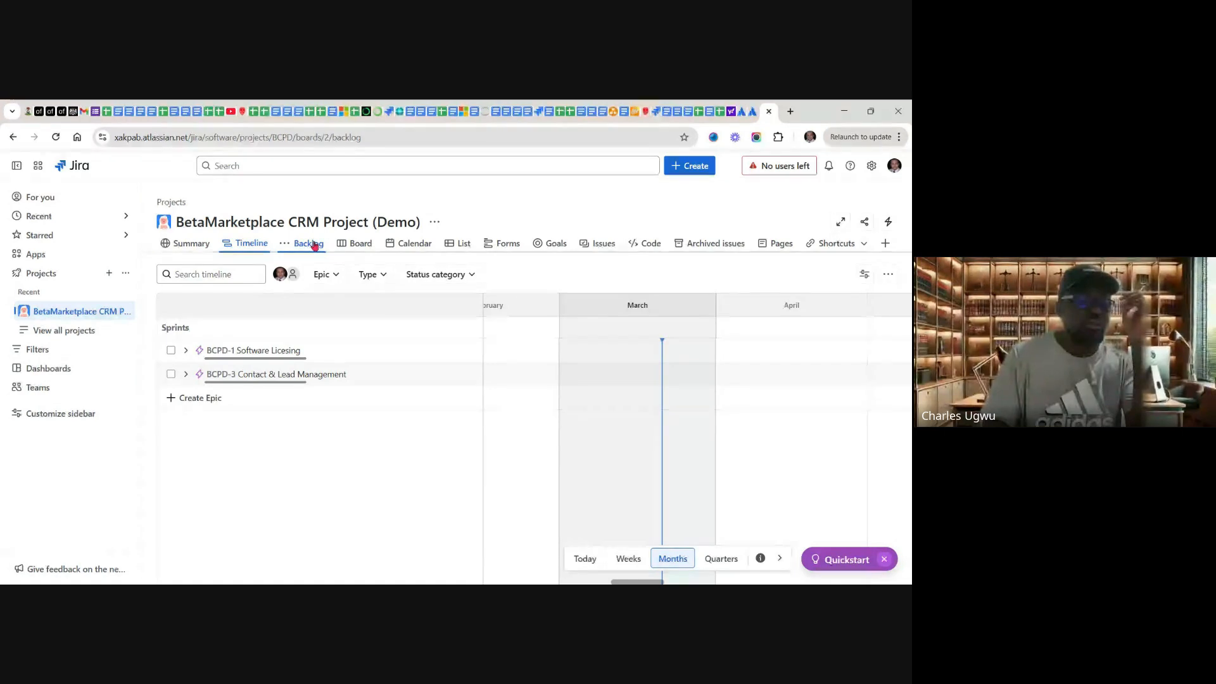
pyautogui.click(308, 243)
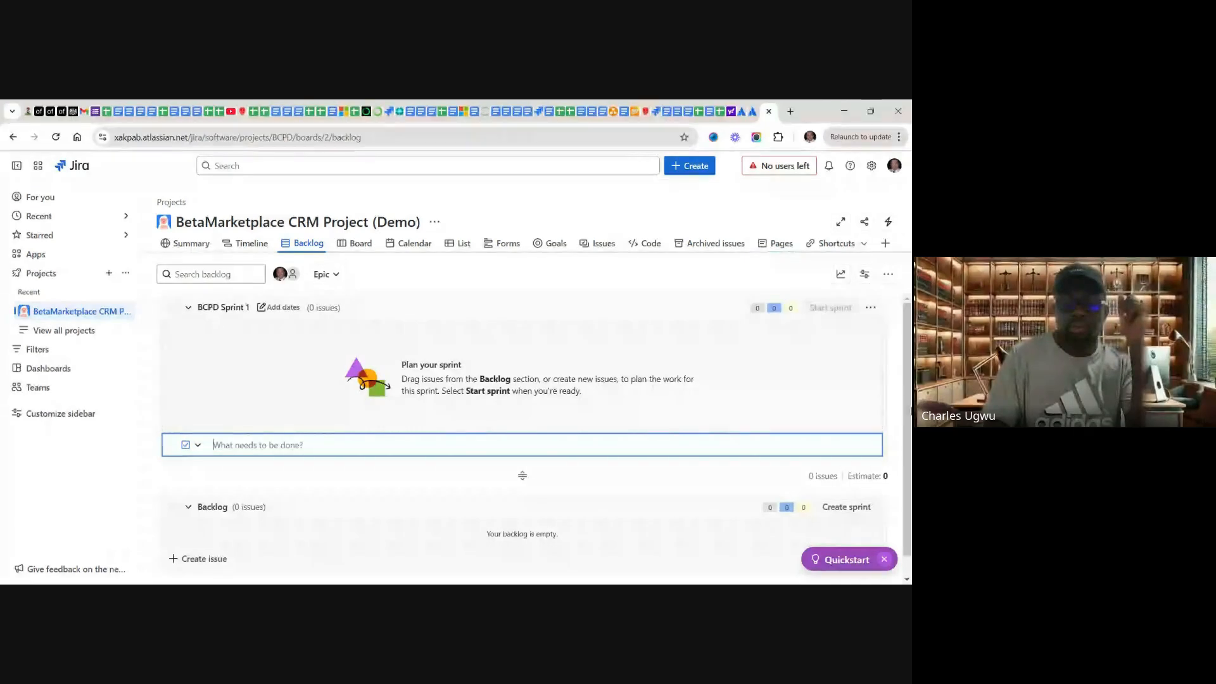
pyautogui.click(907, 578)
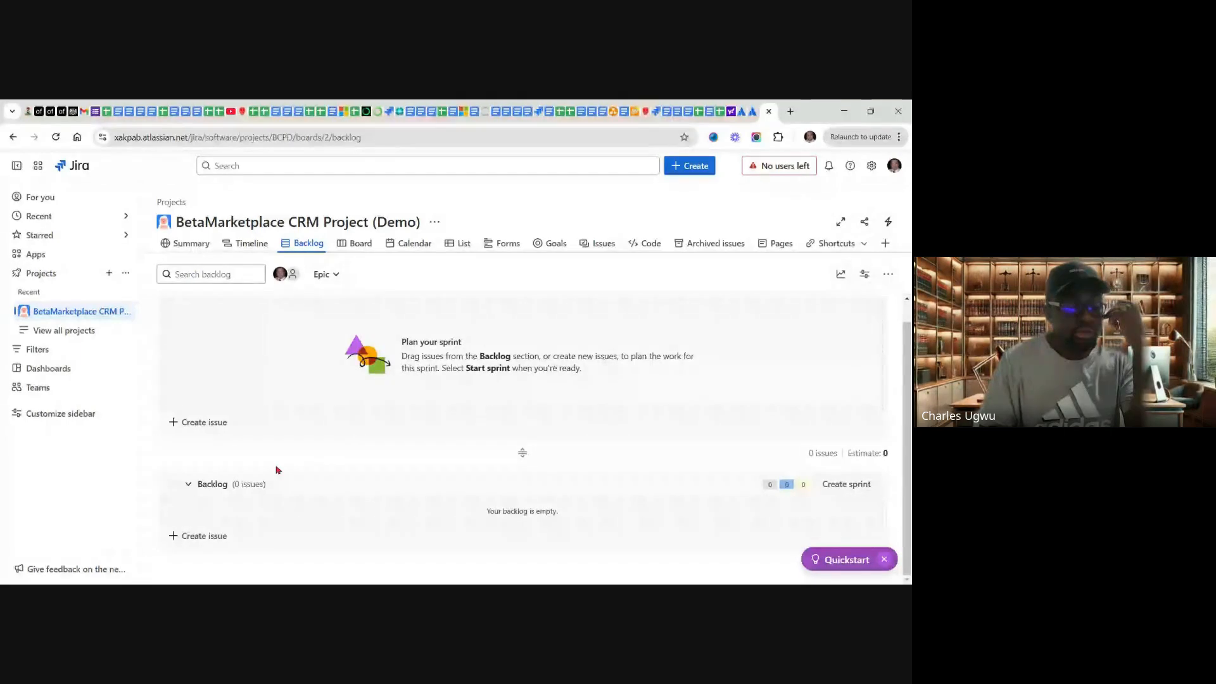
pyautogui.click(255, 245)
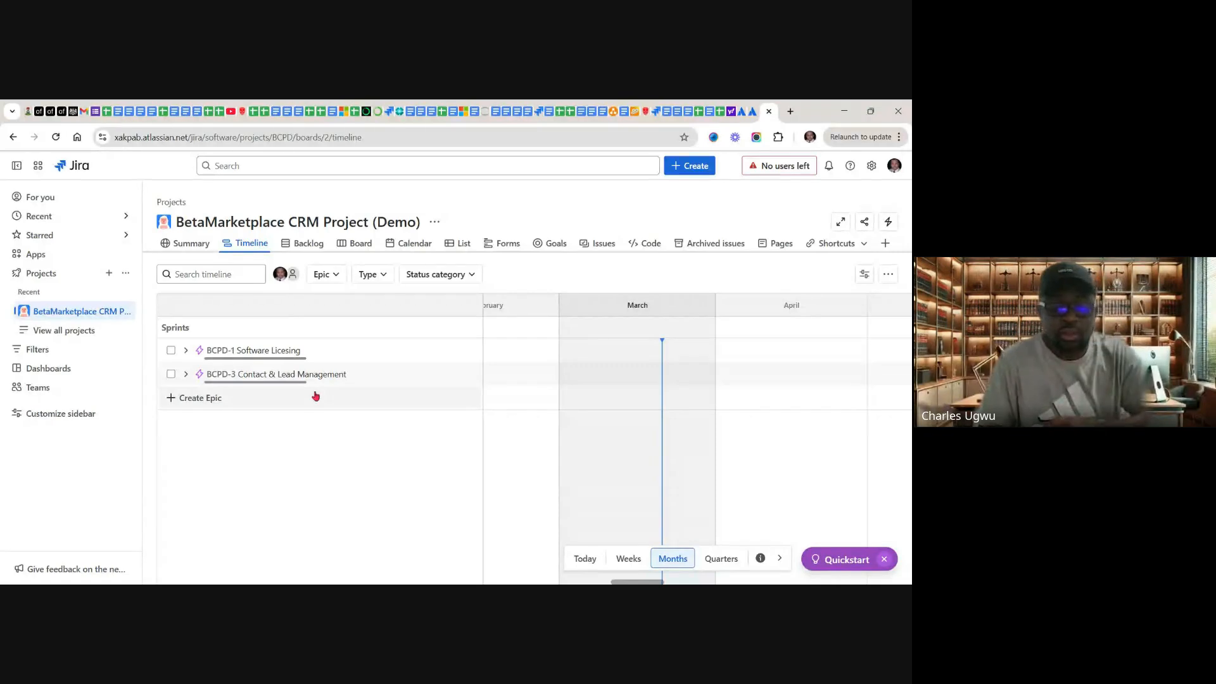
pyautogui.click(185, 374)
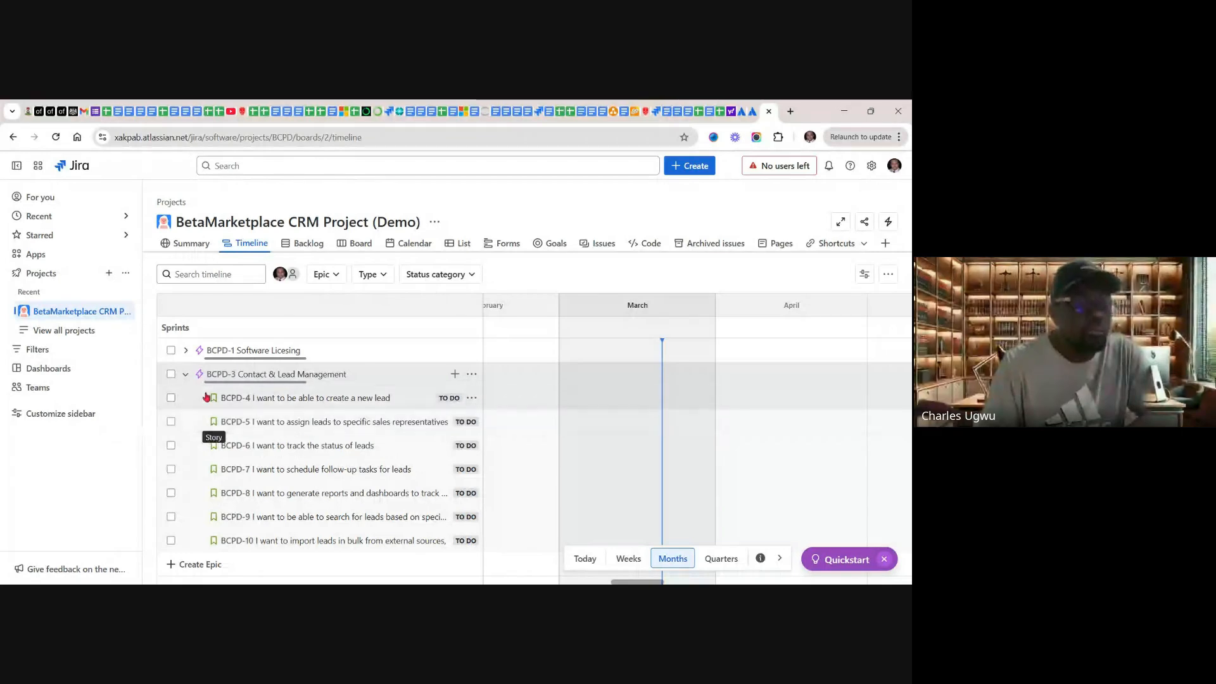
# Step: Open the project backlog, dismiss the Quickstart prompt, and review the listed issues with their epics and story points
pyautogui.click(307, 242)
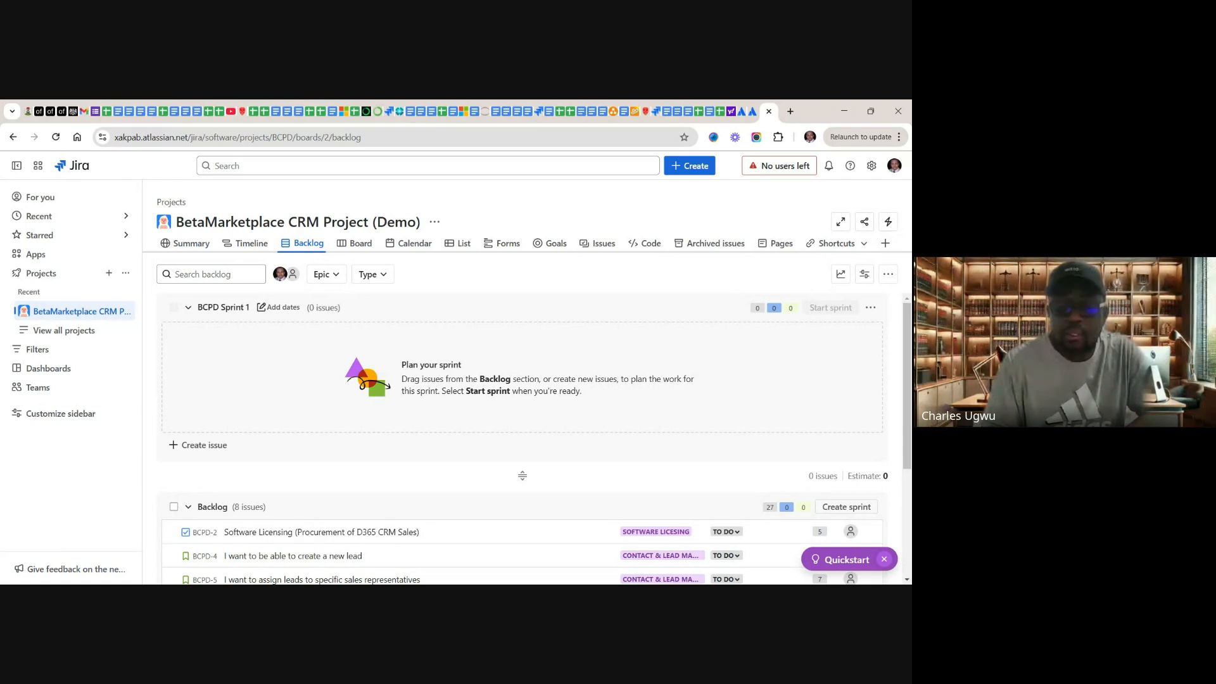
pyautogui.click(885, 560)
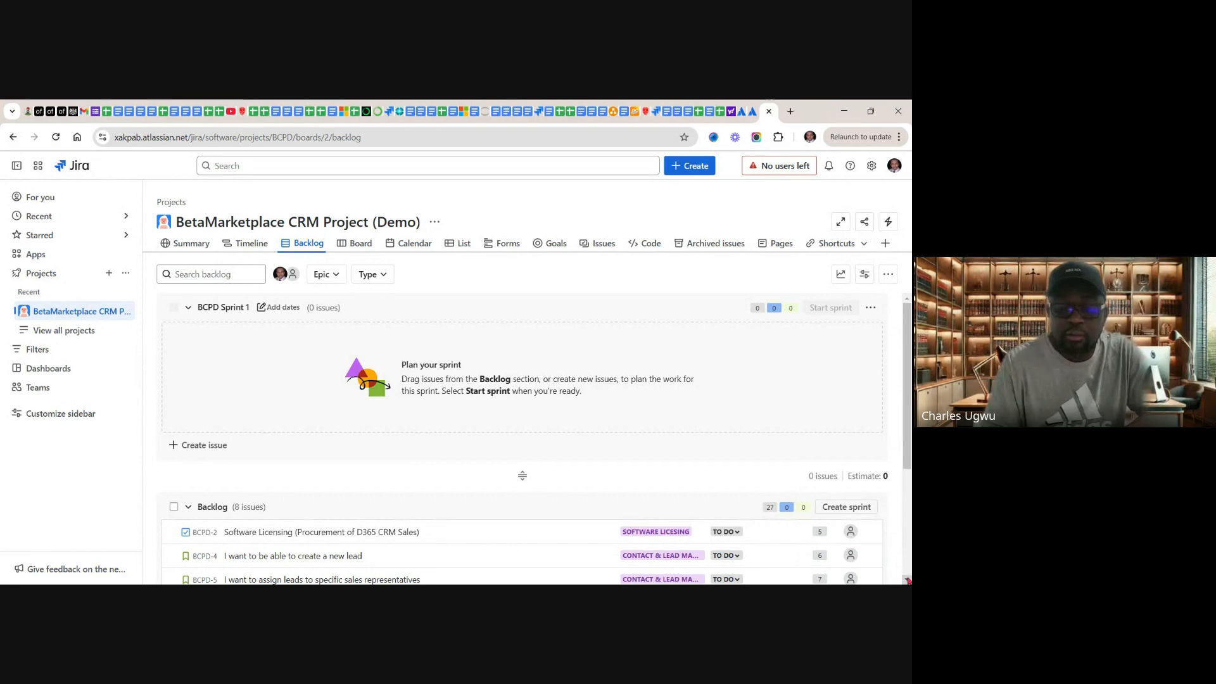
pyautogui.scroll(-3, 909, 577)
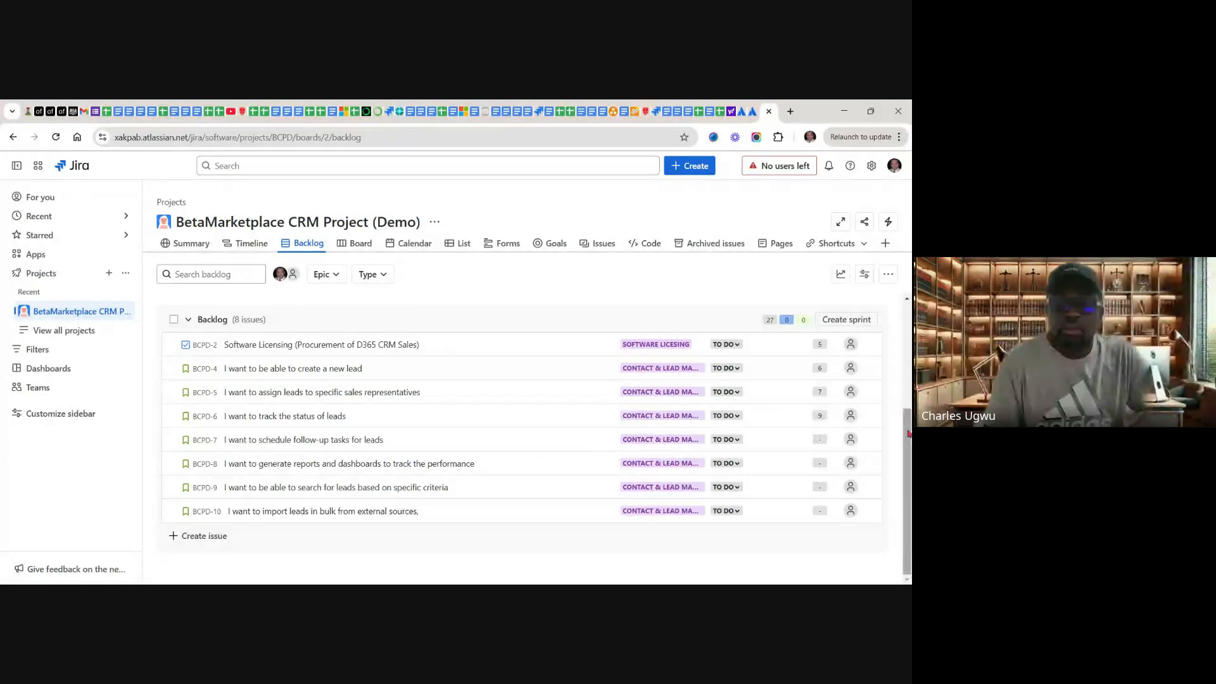
pyautogui.moveTo(908, 434); pyautogui.dragTo(907, 345)
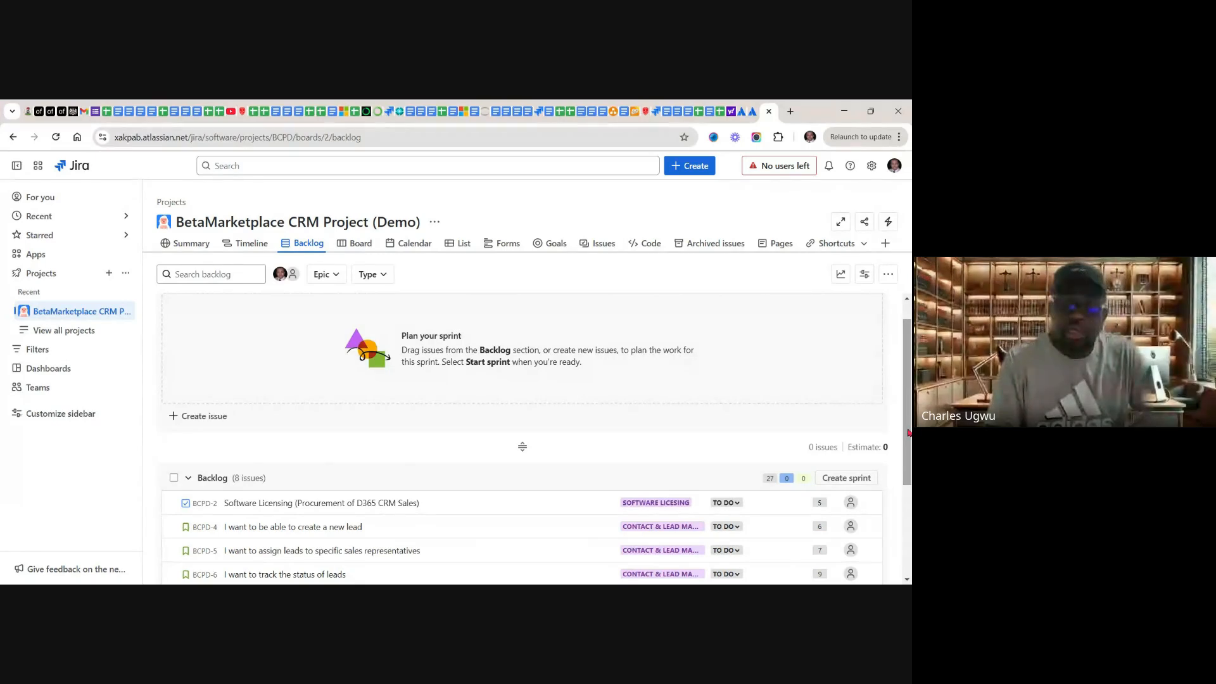
pyautogui.moveTo(908, 433); pyautogui.dragTo(905, 522)
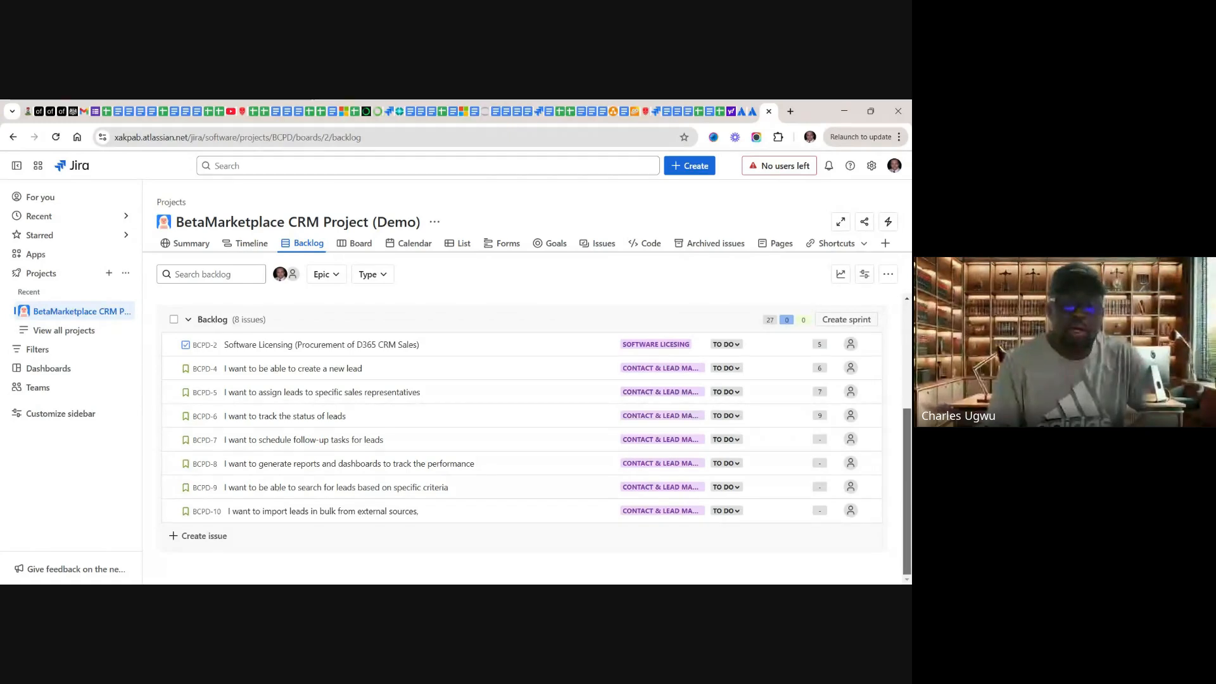
pyautogui.moveTo(905, 523); pyautogui.dragTo(899, 506)
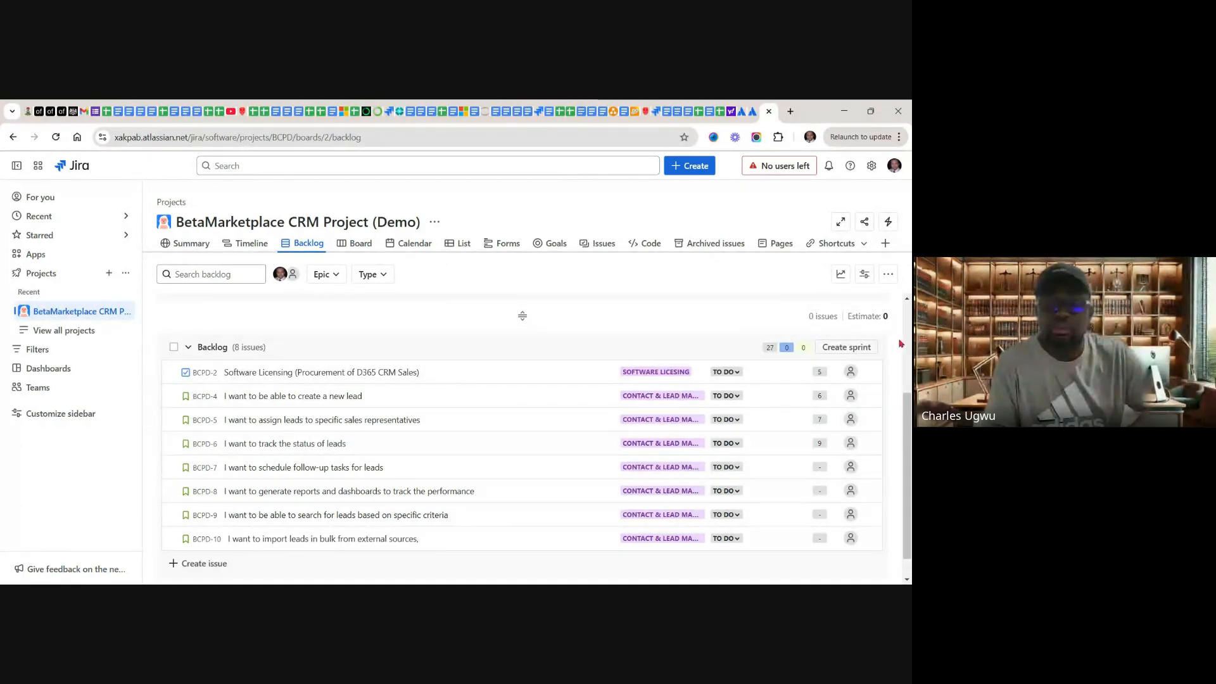
# Step: Move BCPD-2, BCPD-4, BCPD-5 and BCPD-6 from the backlog into BCPD Sprint 1
pyautogui.scroll(2, 908, 302)
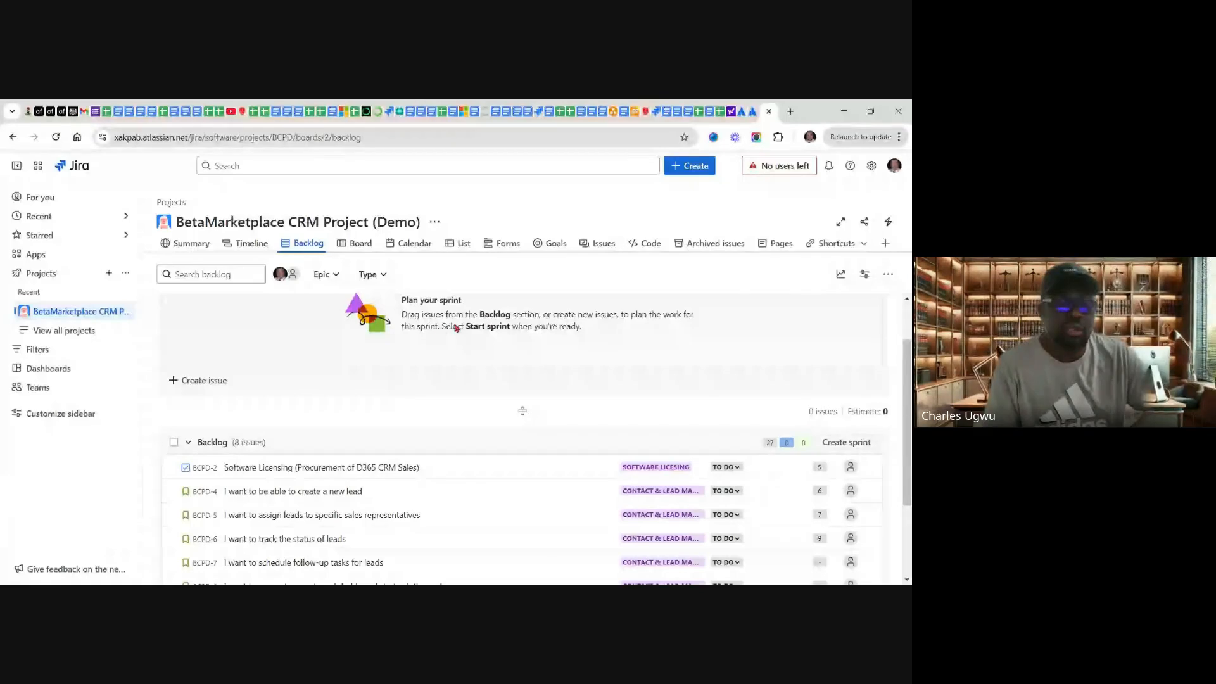
pyautogui.click(461, 472)
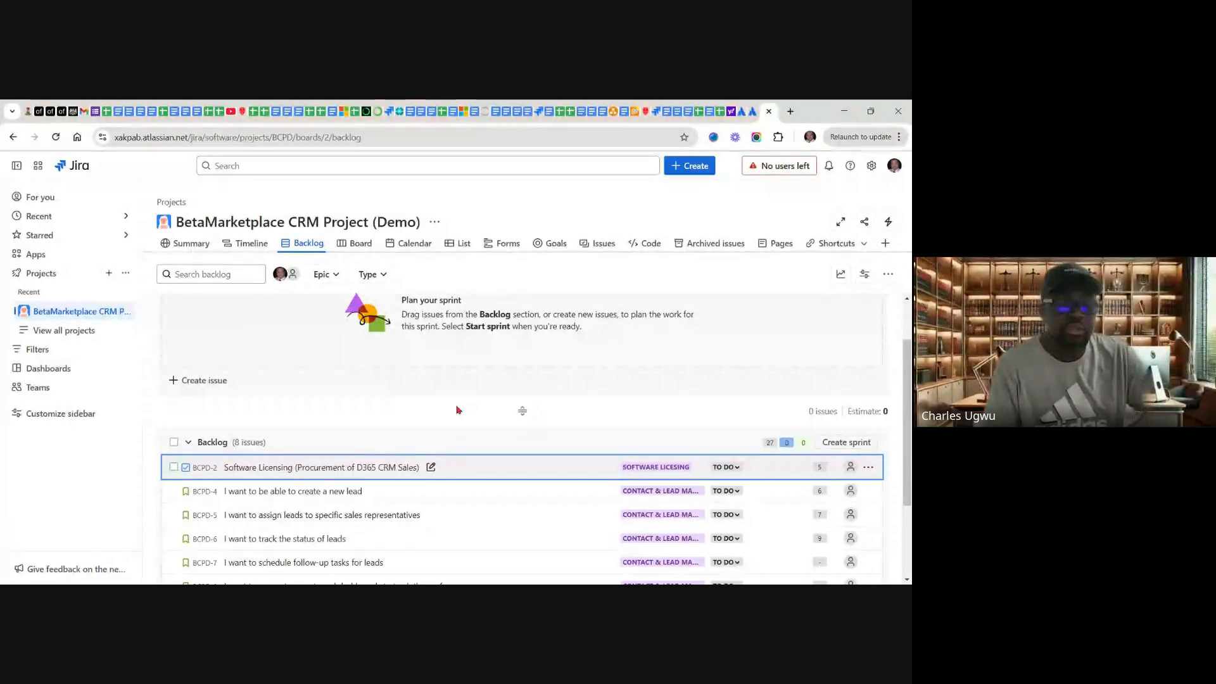
pyautogui.moveTo(458, 410); pyautogui.dragTo(457, 361)
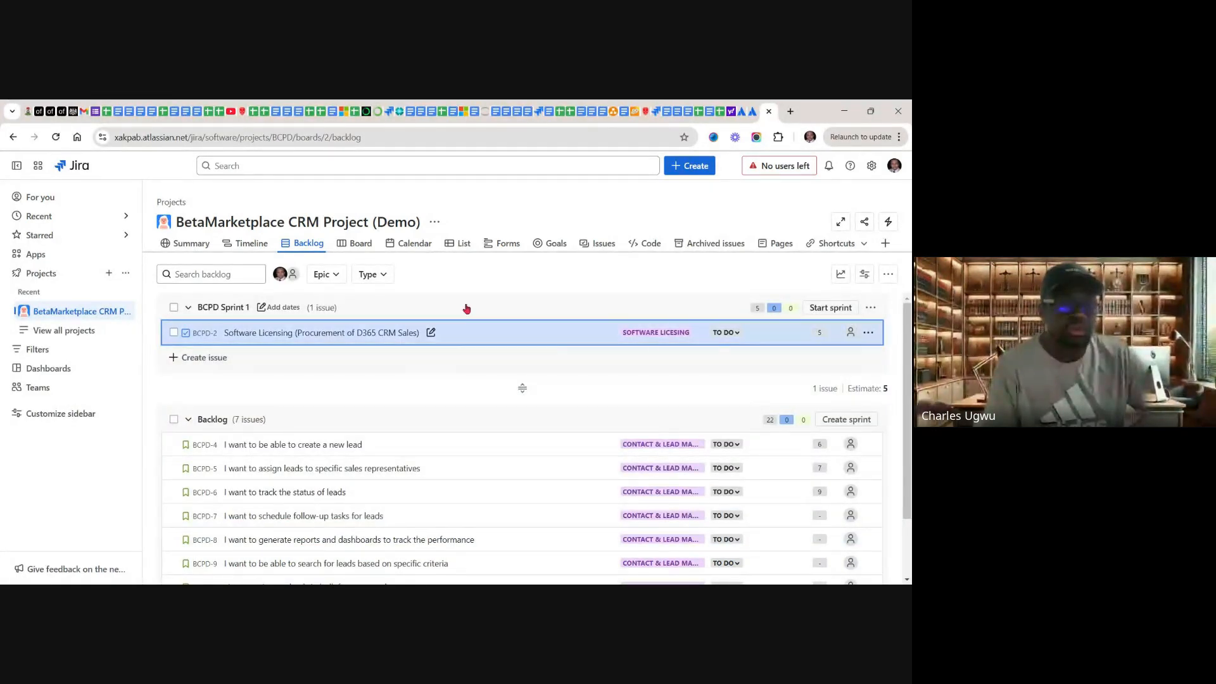
pyautogui.click(461, 444)
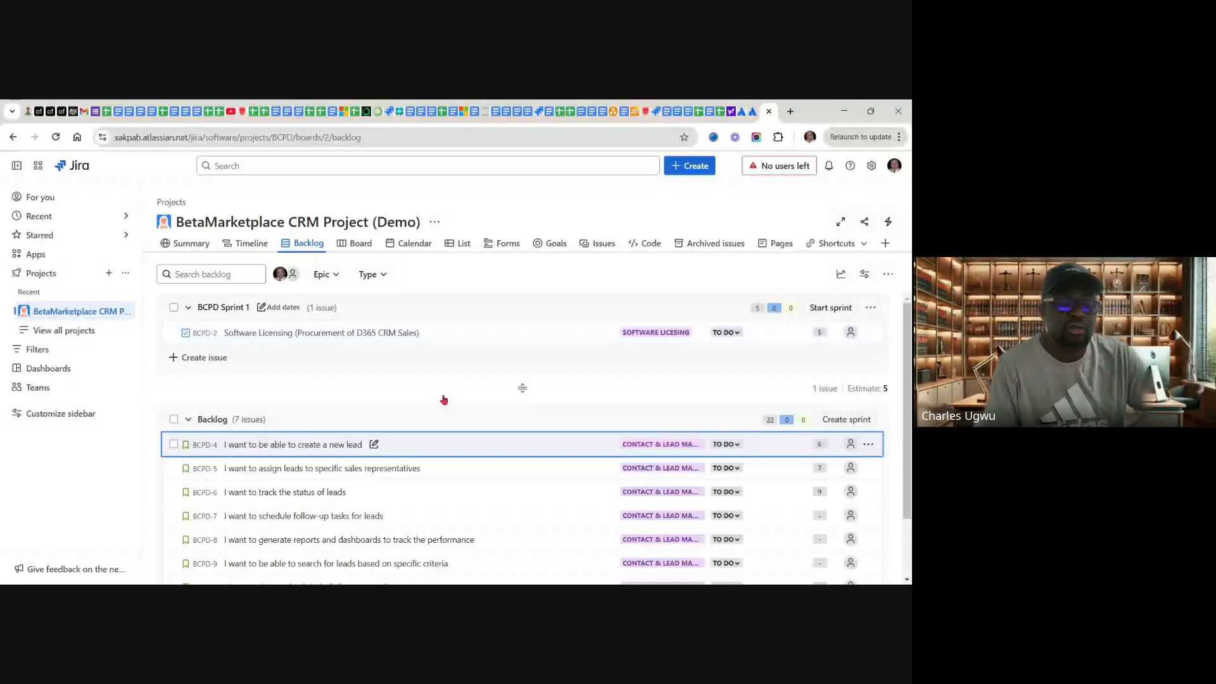
pyautogui.moveTo(443, 400); pyautogui.dragTo(331, 333)
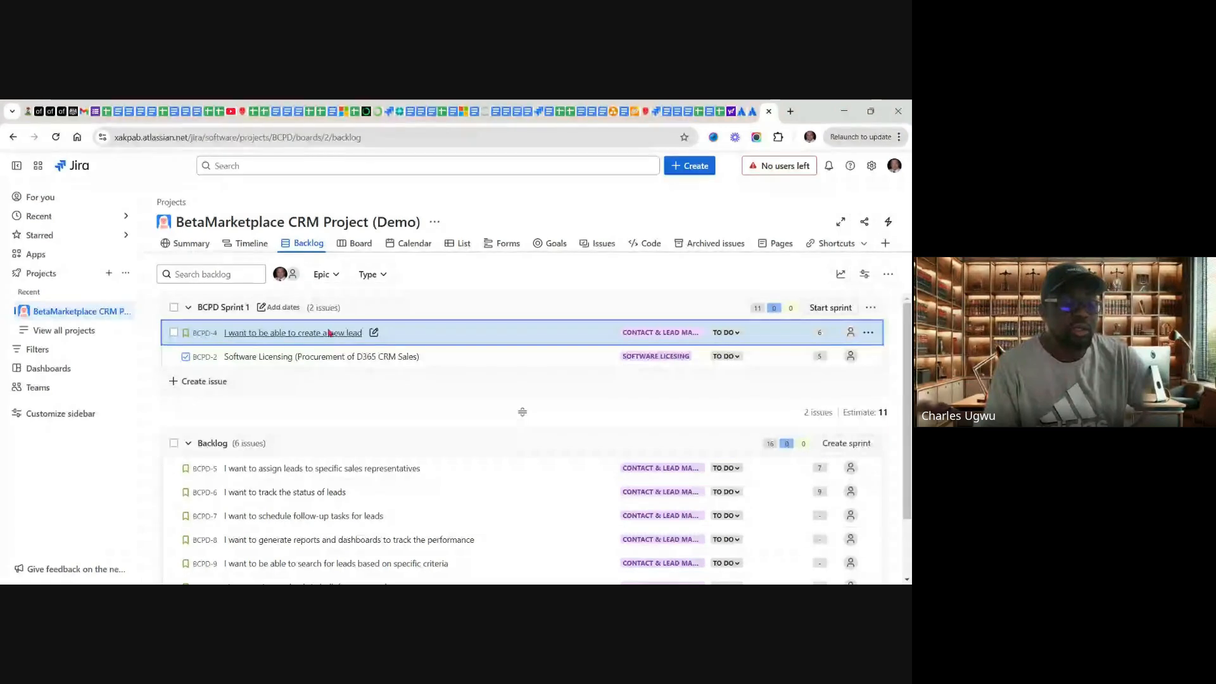
pyautogui.click(464, 466)
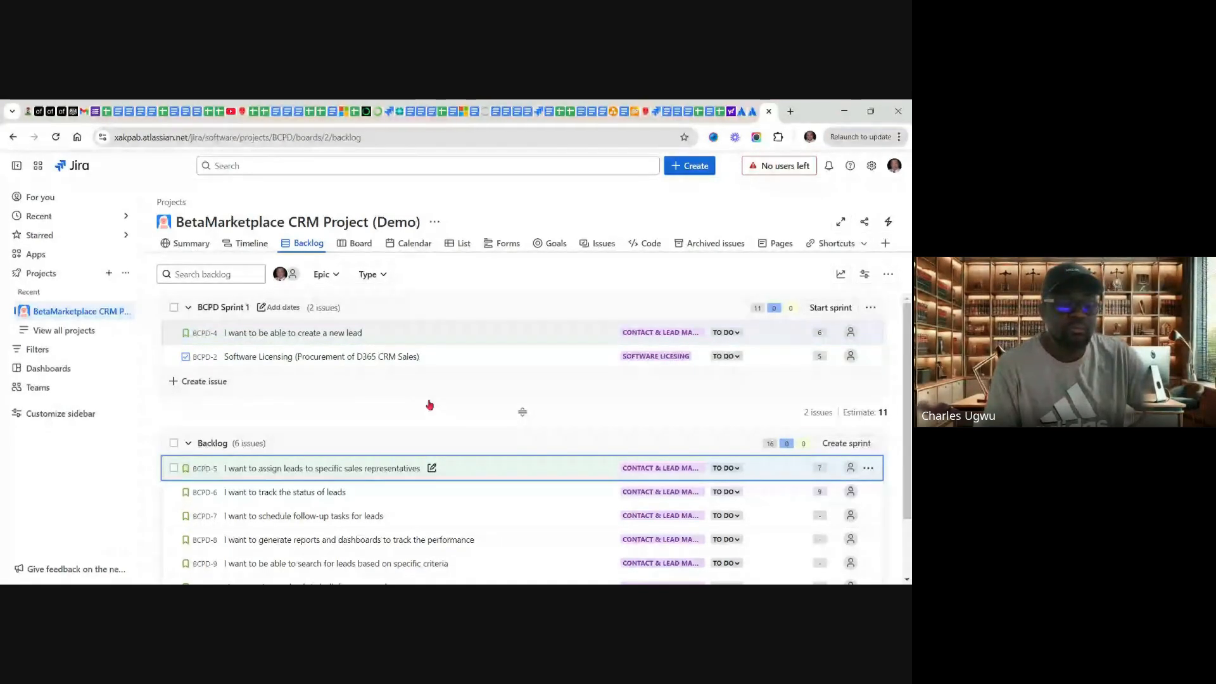
pyautogui.moveTo(430, 404); pyautogui.dragTo(419, 352)
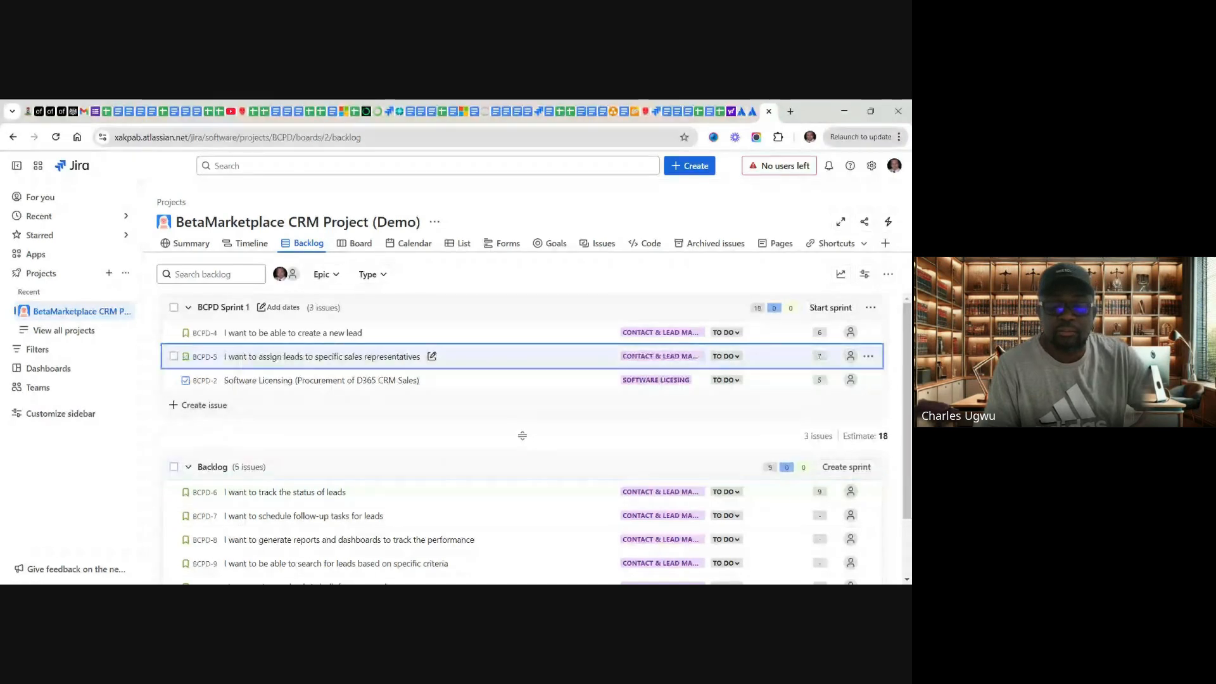
pyautogui.click(499, 496)
pyautogui.moveTo(434, 448); pyautogui.dragTo(434, 346)
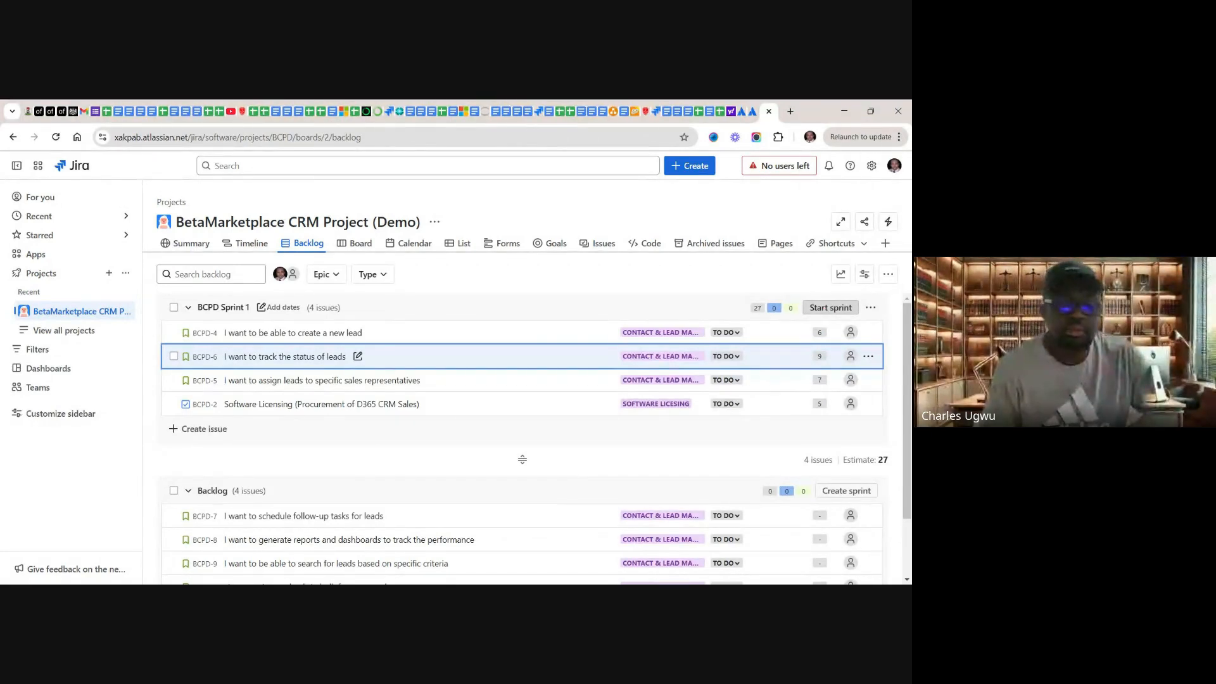
# Step: Open the start settings of BCPD Sprint 1 and choose a duration of 2 weeks
pyautogui.click(825, 309)
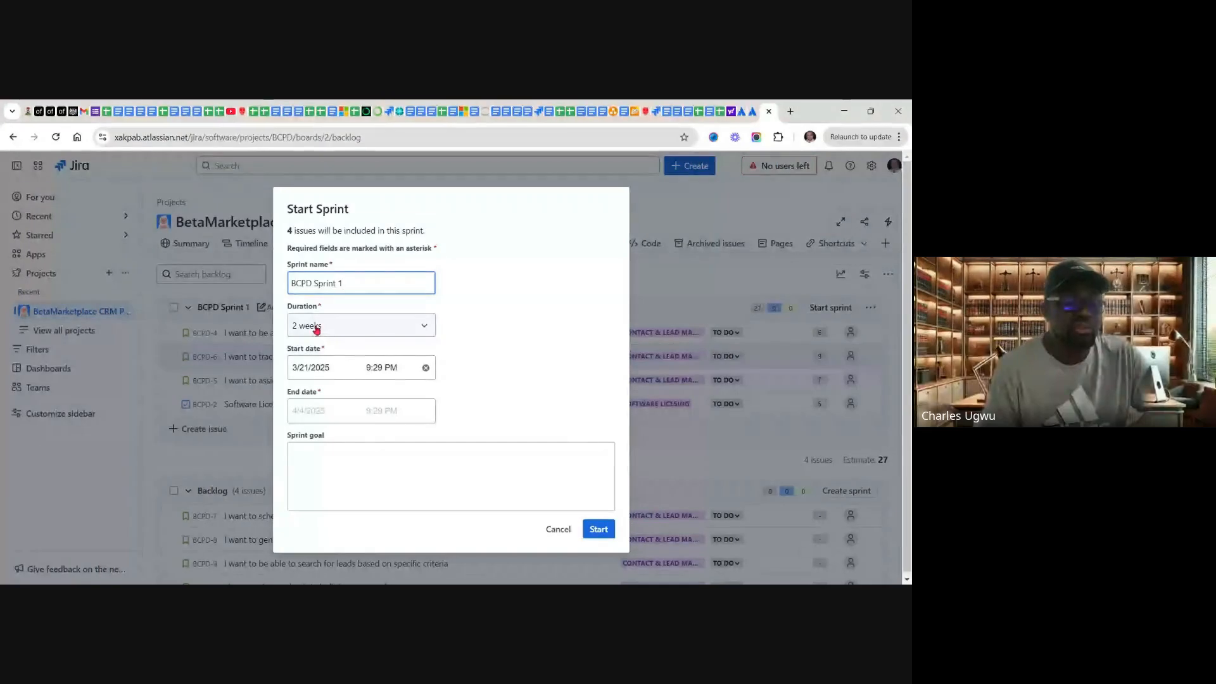
pyautogui.click(423, 328)
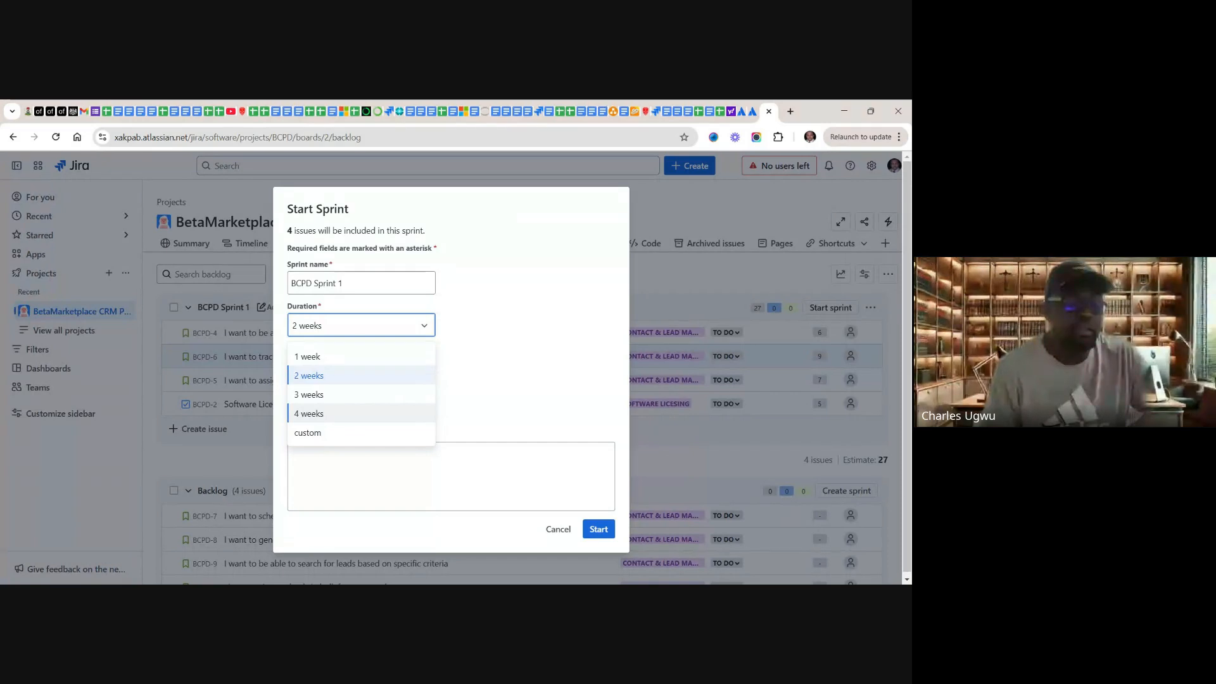
pyautogui.click(323, 377)
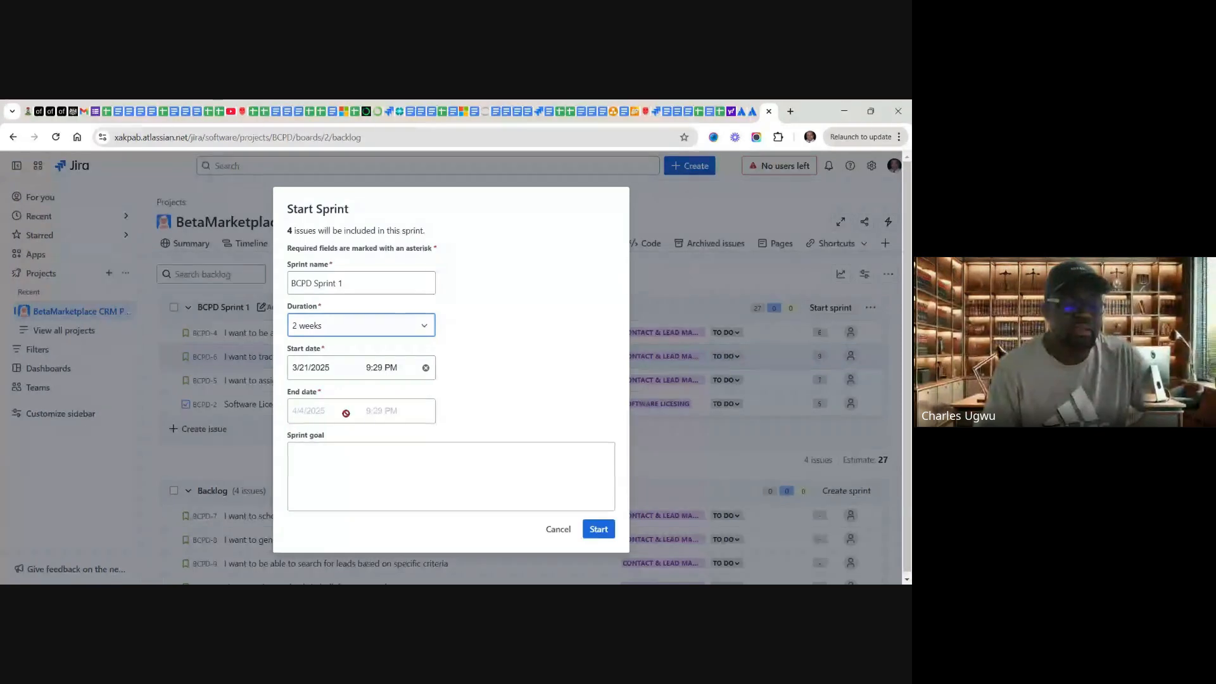
# Step: Enter the sprint goal "Implement D365 CRM Sales for Lead & Contact Management." and start BCPD Sprint 1
pyautogui.click(311, 465)
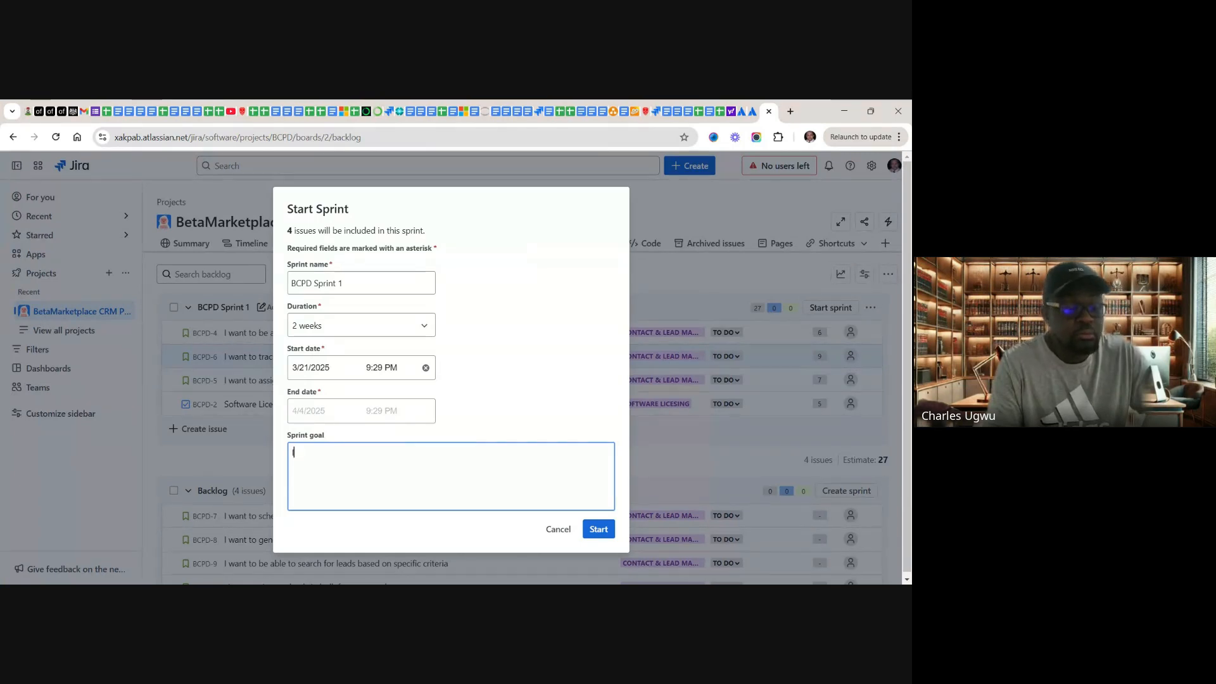
pyautogui.write('Im')
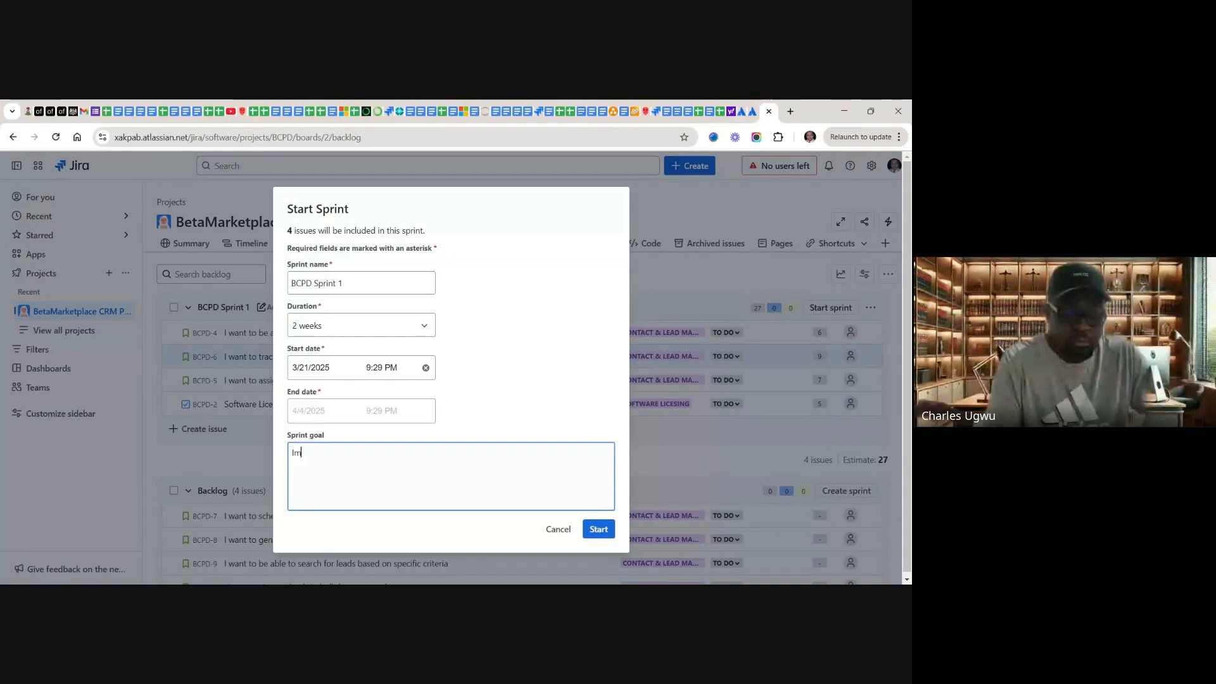
pyautogui.write('pleme')
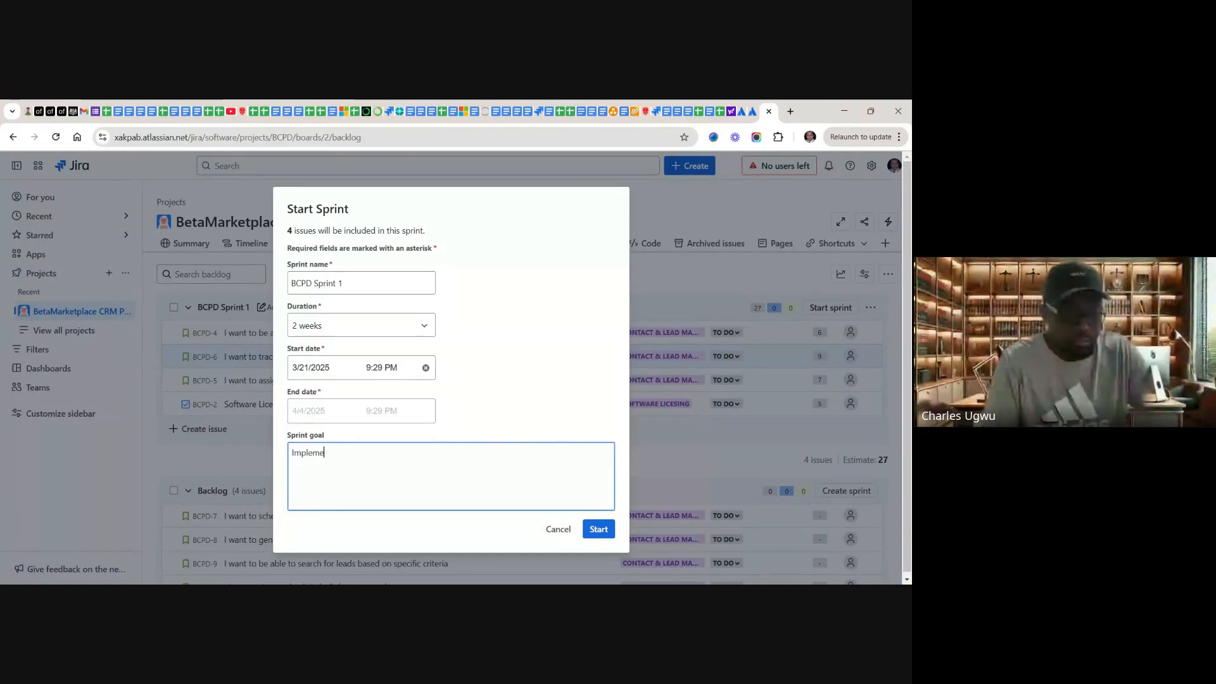
pyautogui.write('nt')
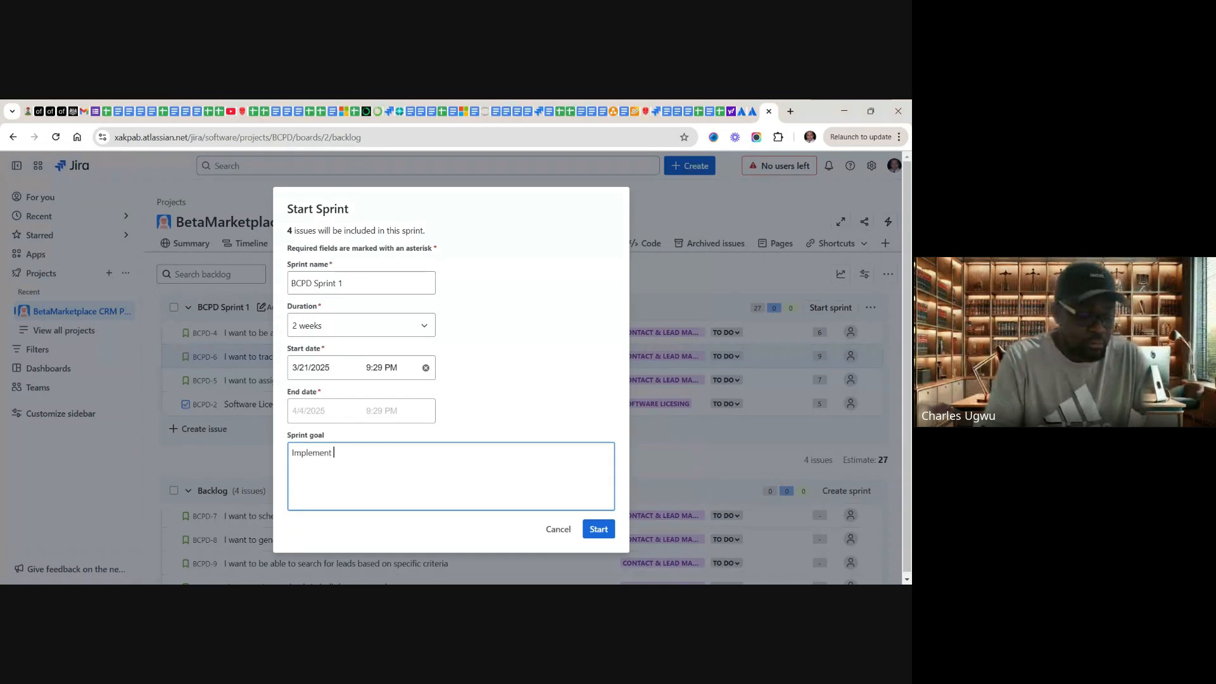
pyautogui.write(' D')
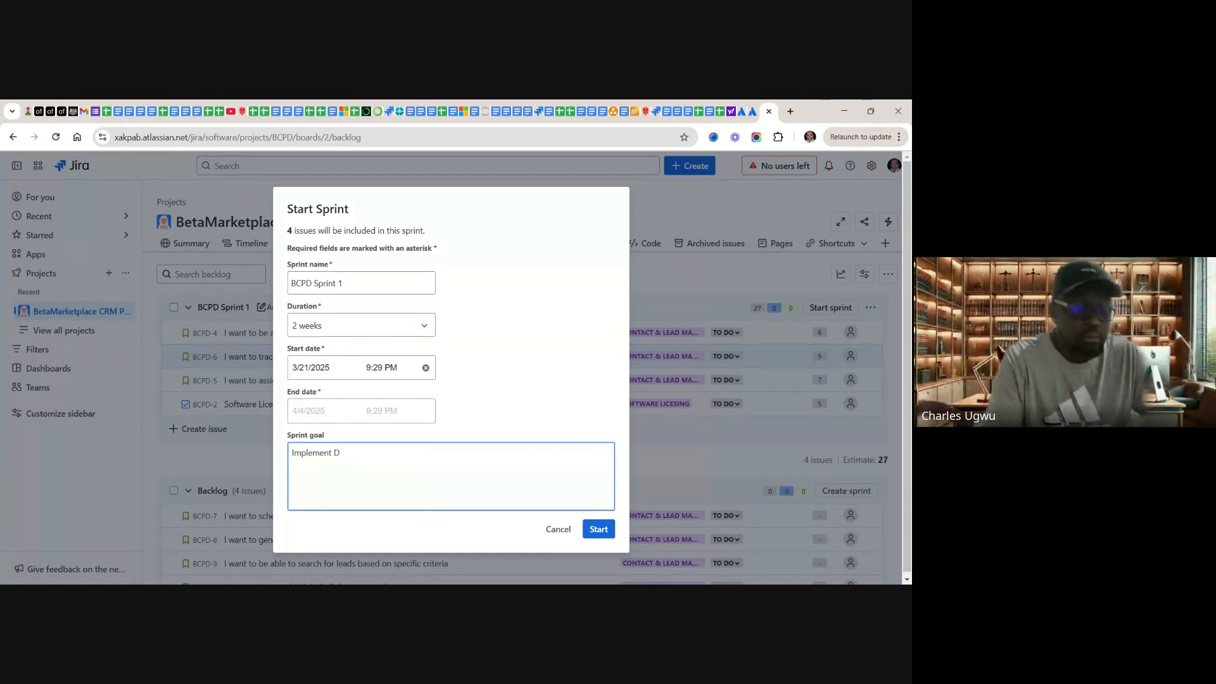
pyautogui.write('3')
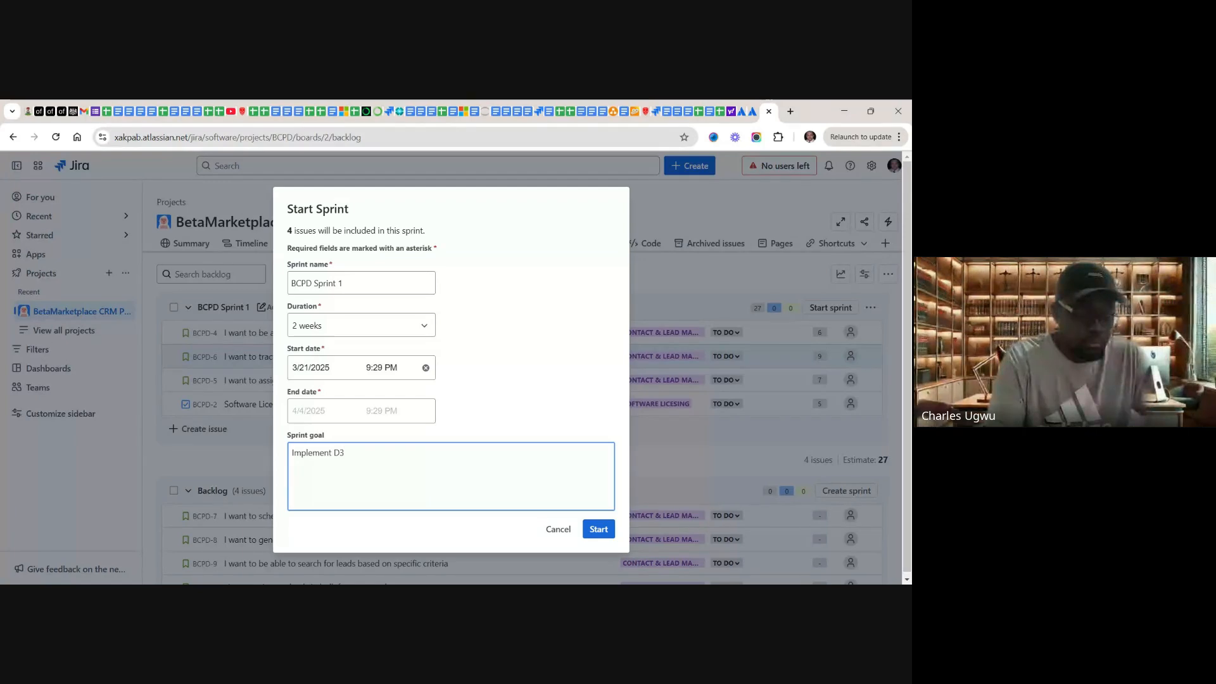
pyautogui.write('65')
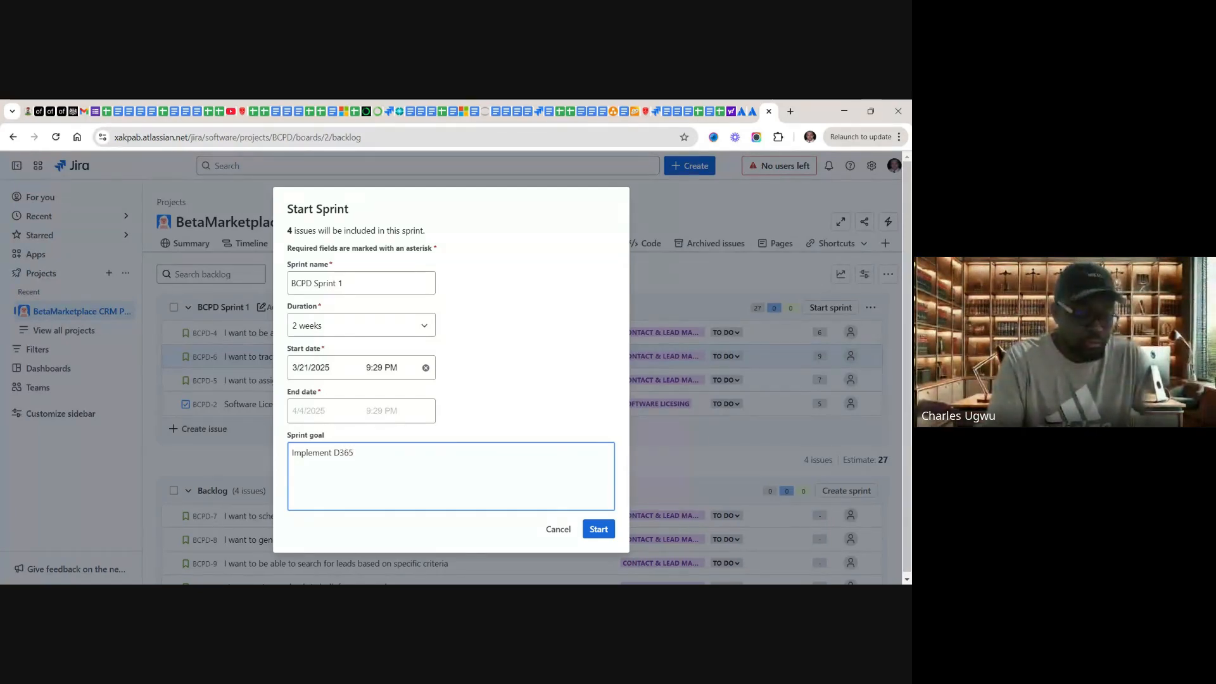
pyautogui.write(' crm')
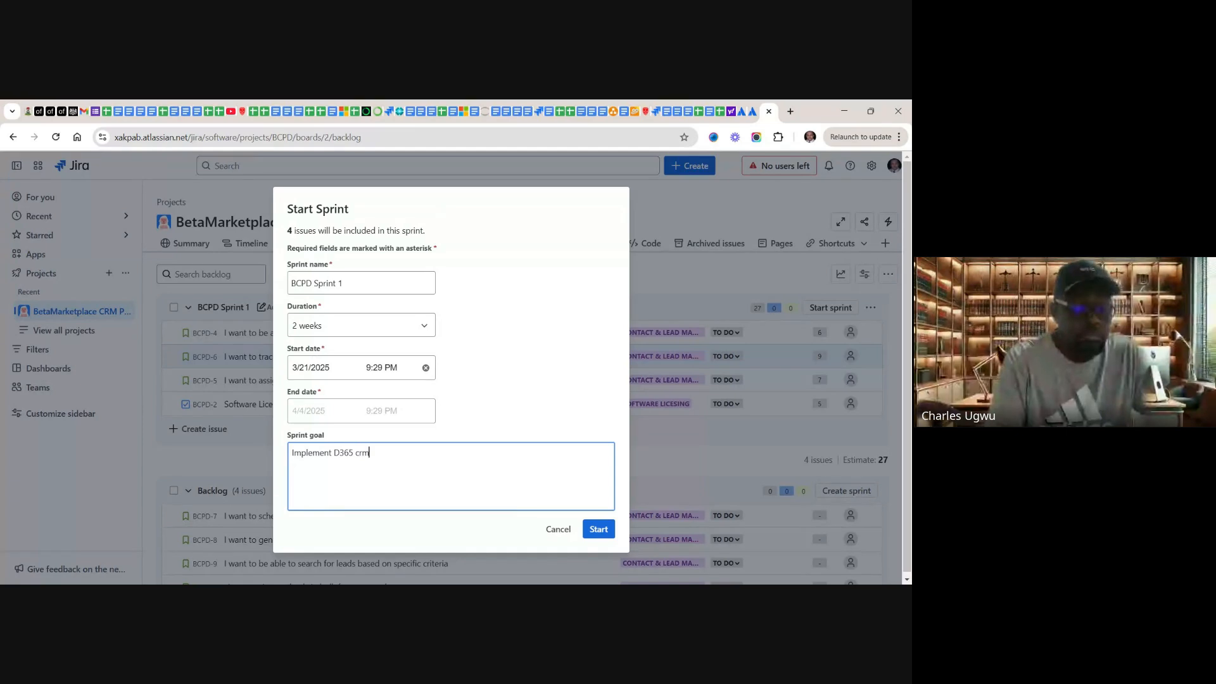
pyautogui.press('BackSpace')
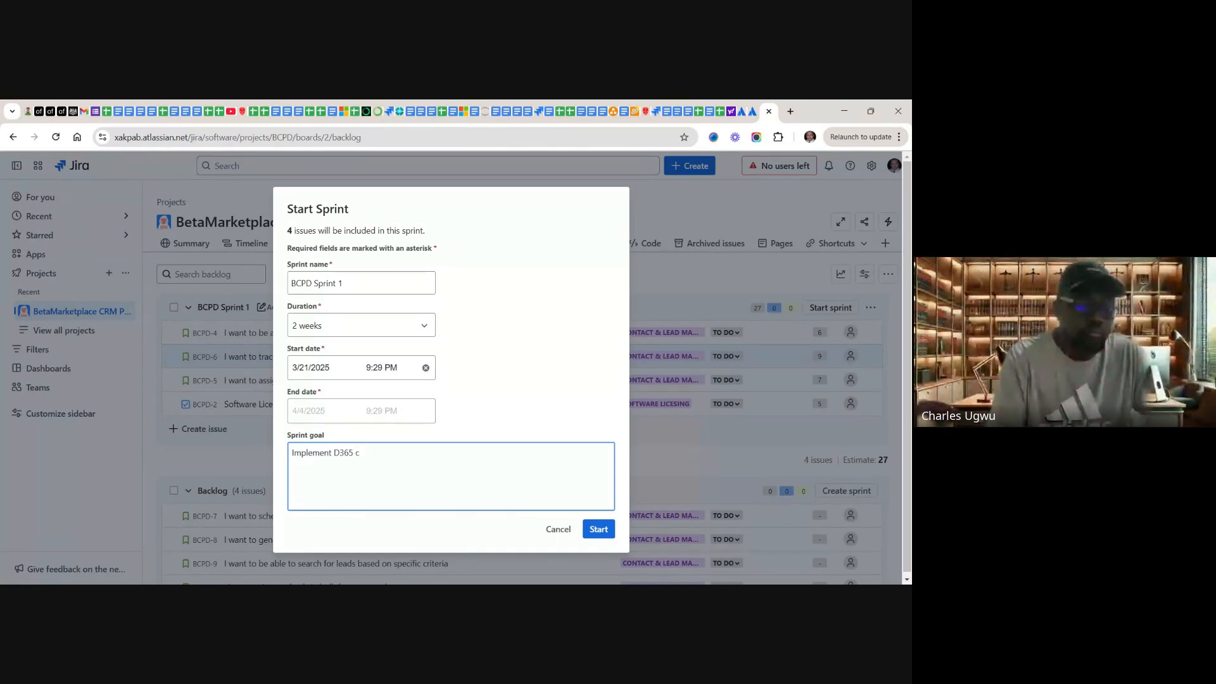
pyautogui.write('C')
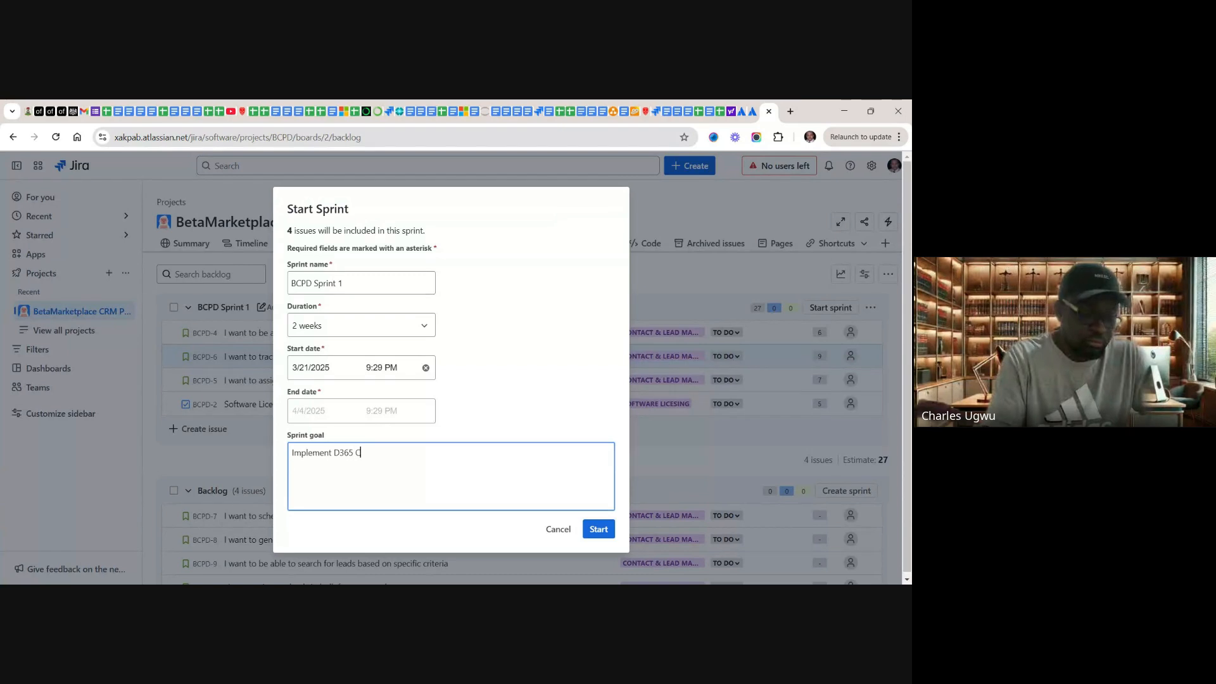
pyautogui.write('RM Sale')
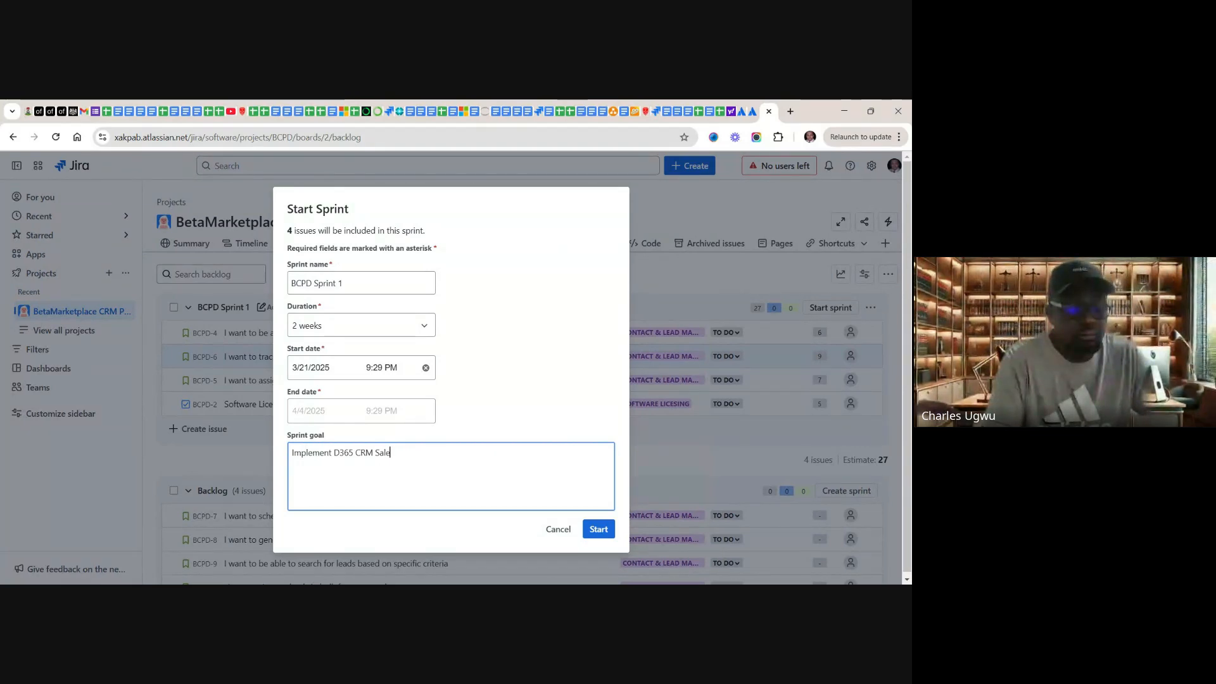
pyautogui.write('s')
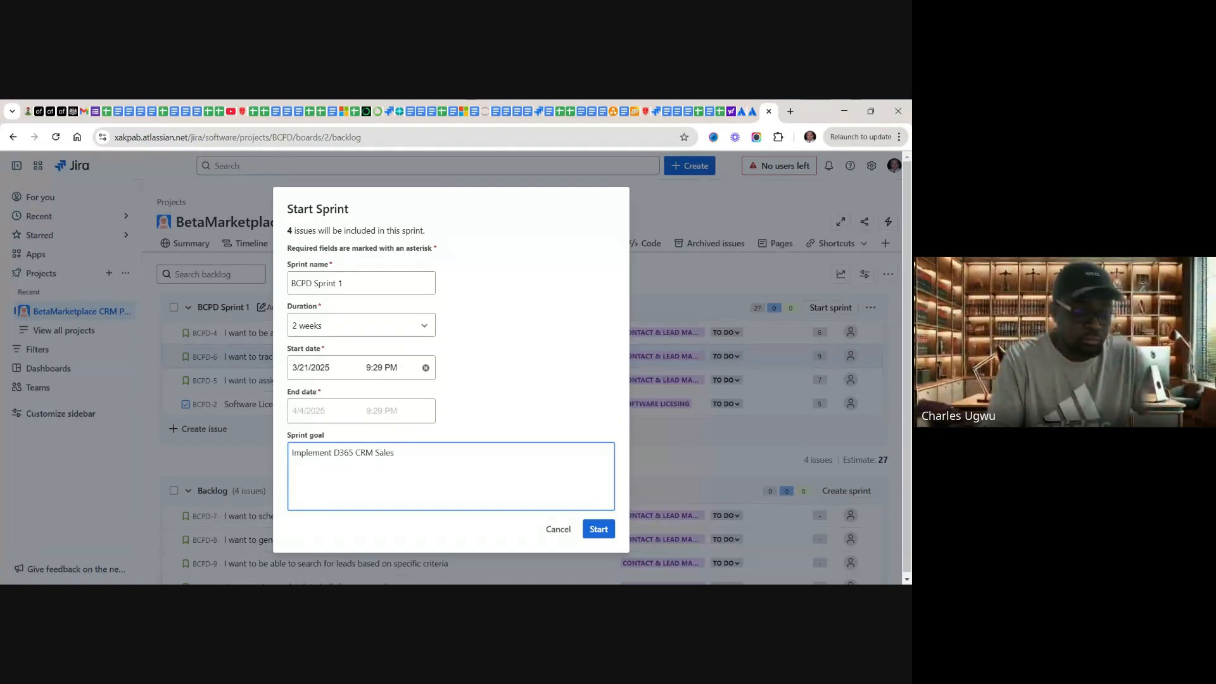
pyautogui.write(' for Le')
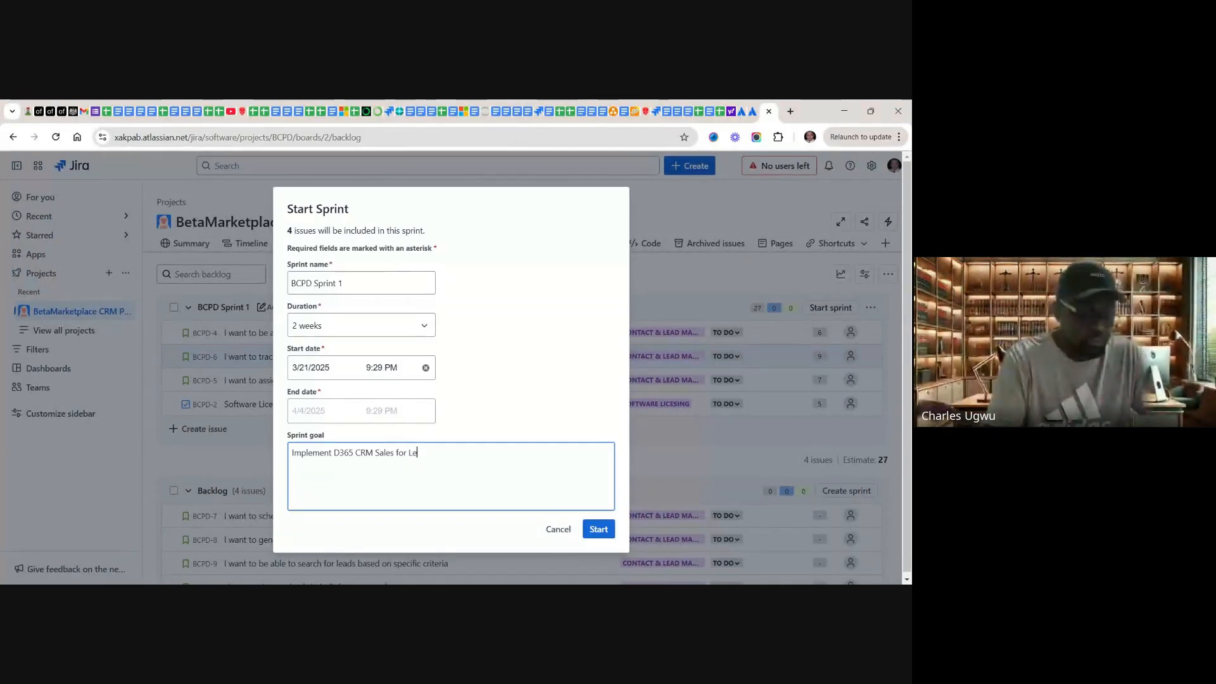
pyautogui.write('ad')
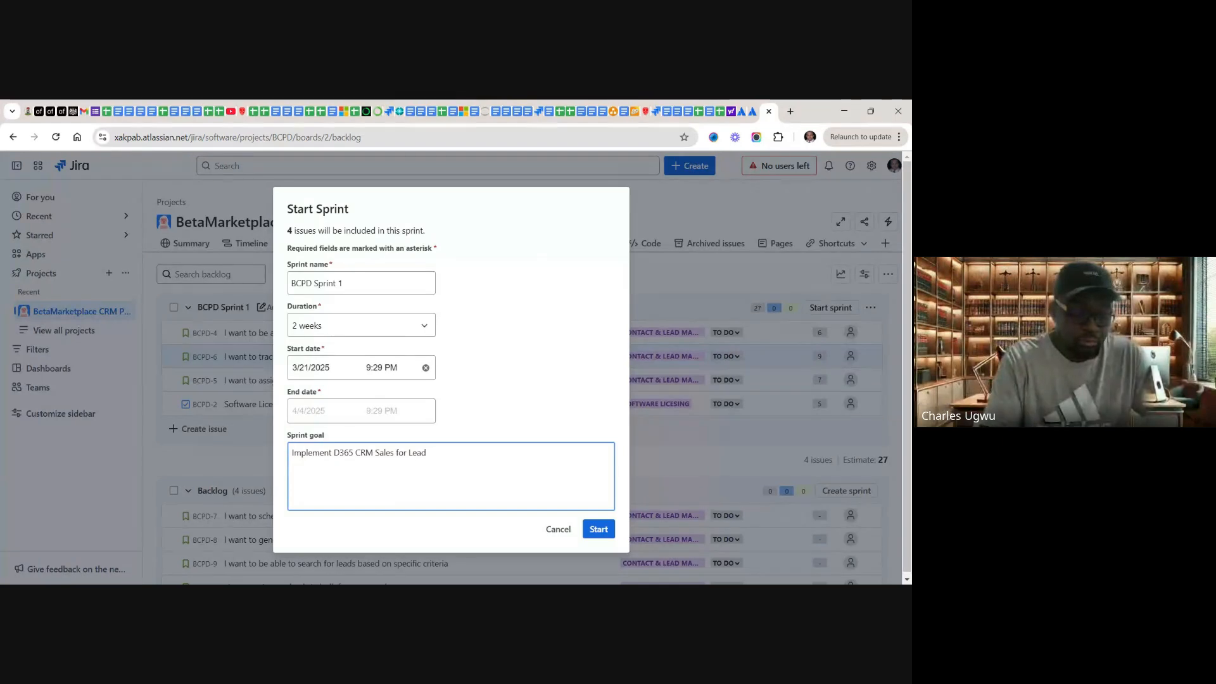
pyautogui.write(' & C')
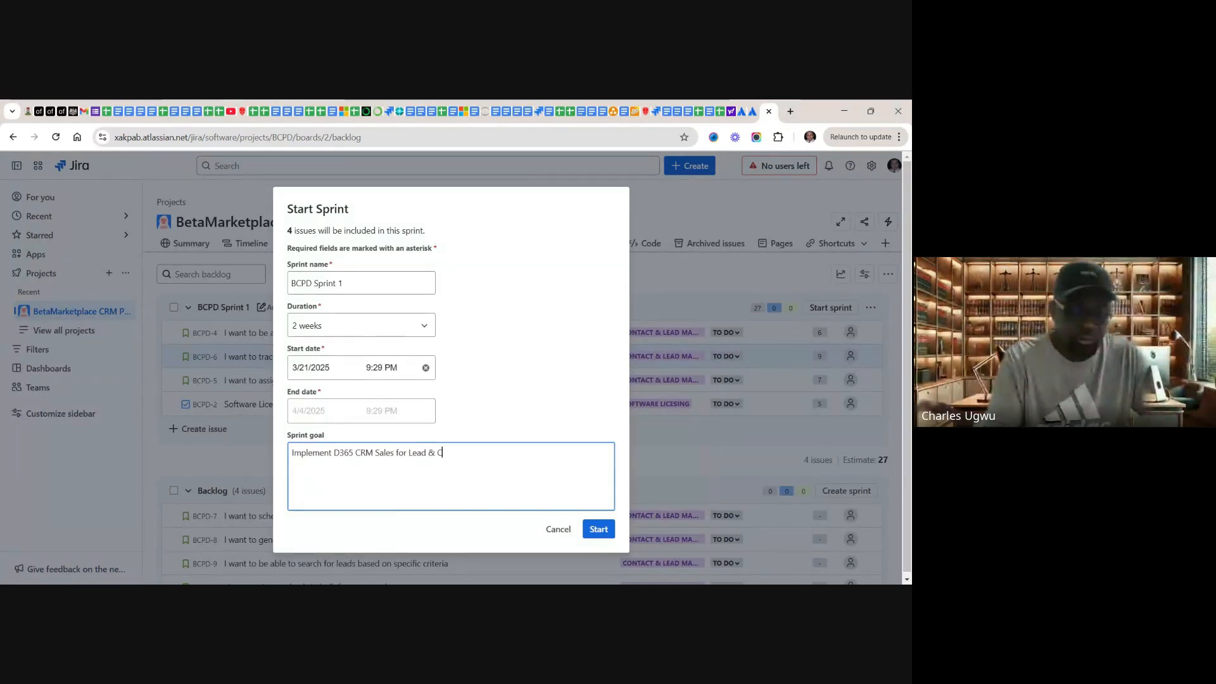
pyautogui.write('ontact')
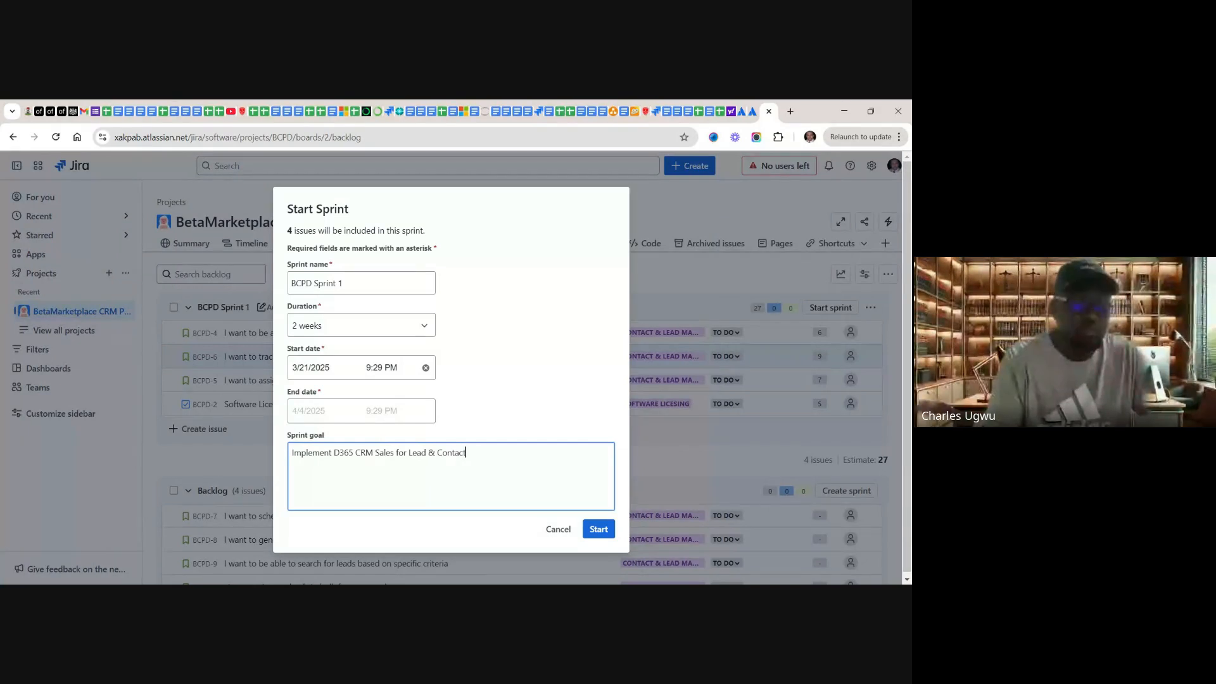
pyautogui.write(' Mana')
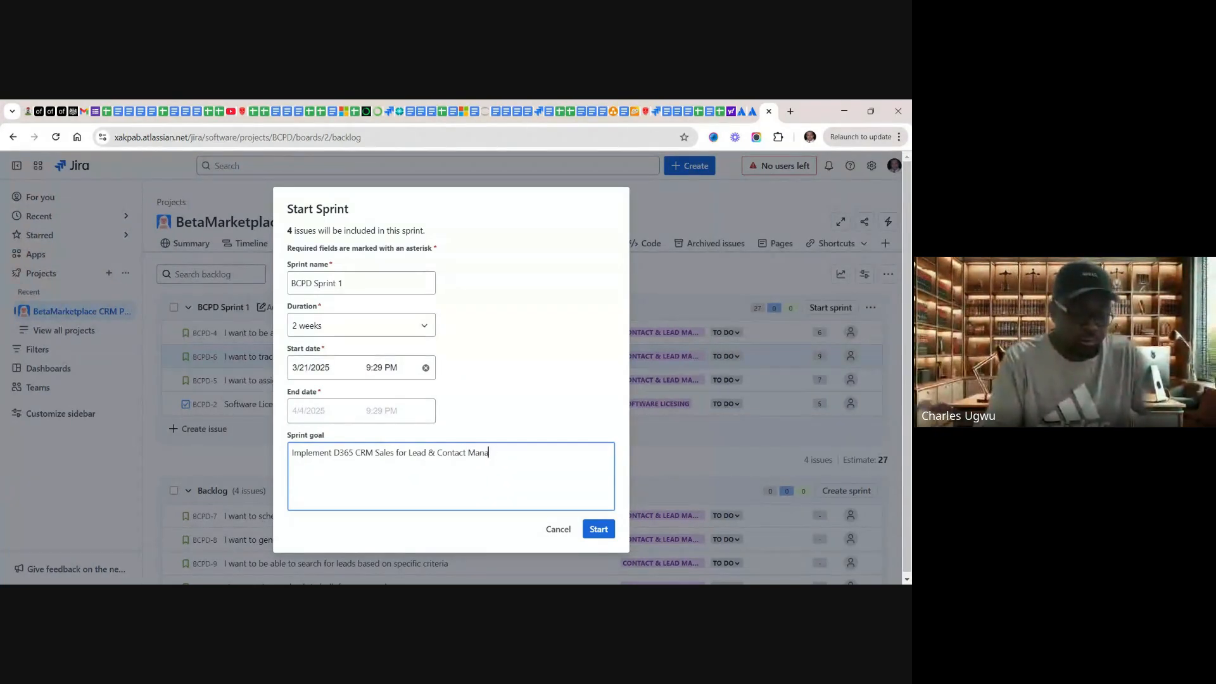
pyautogui.write('gemen')
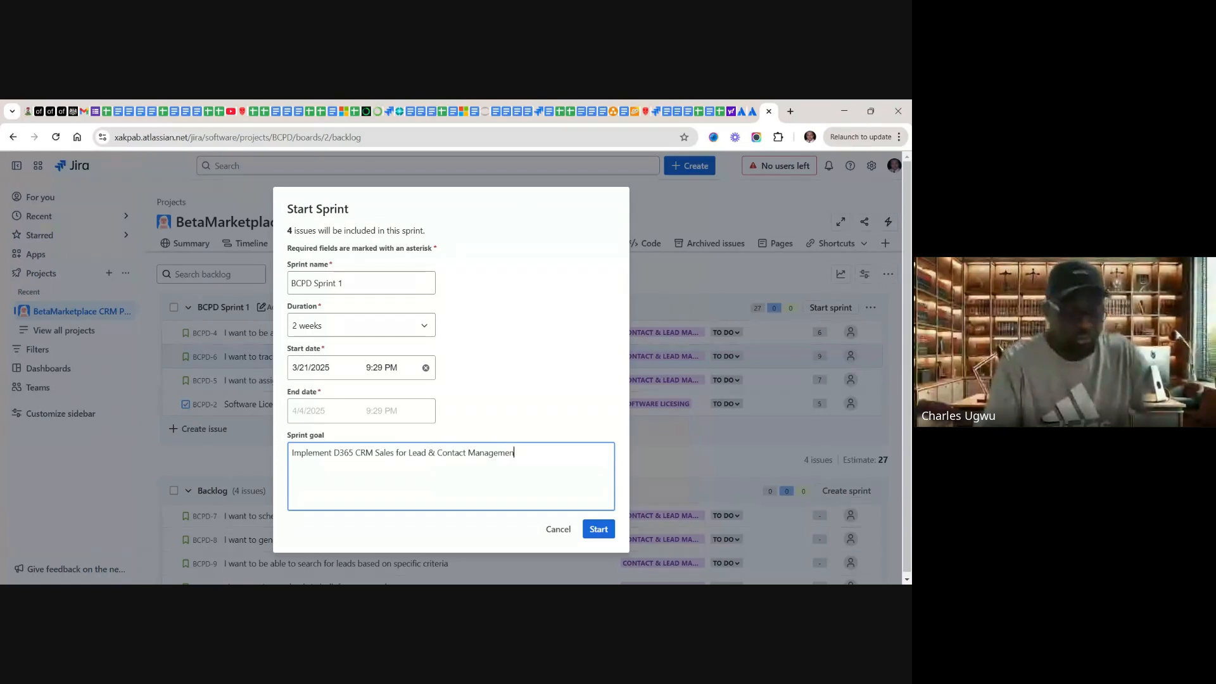
pyautogui.write('t')
pyautogui.press('BackSpace')
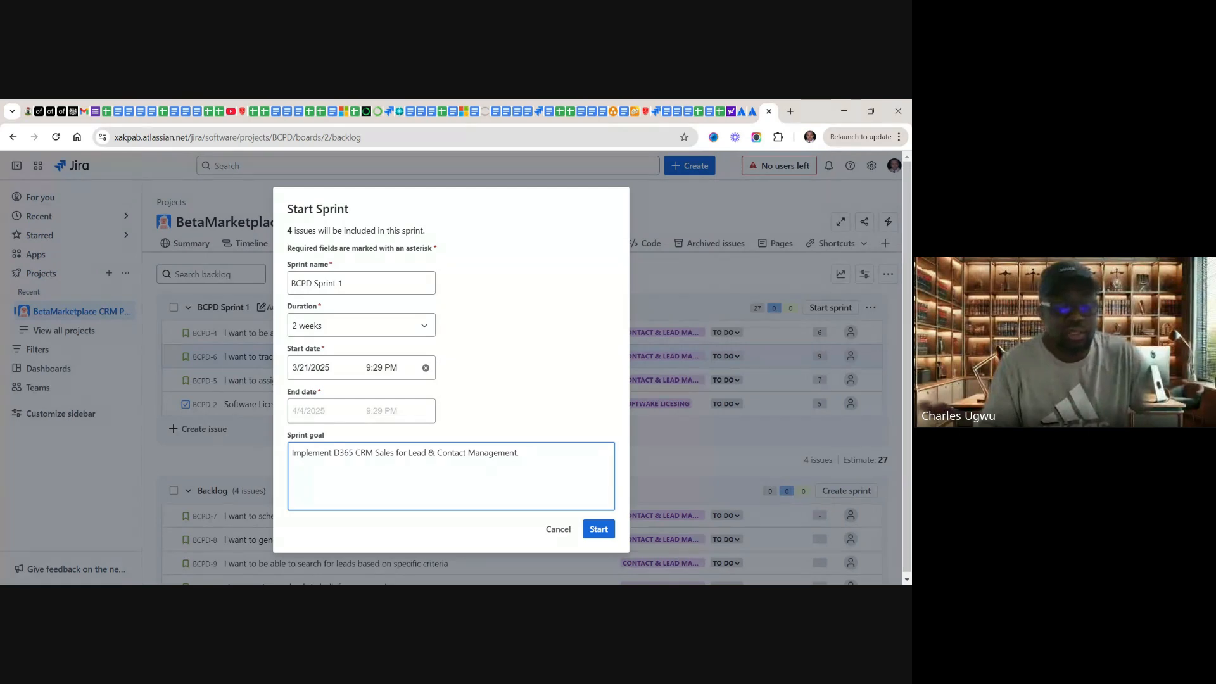
pyautogui.click(597, 530)
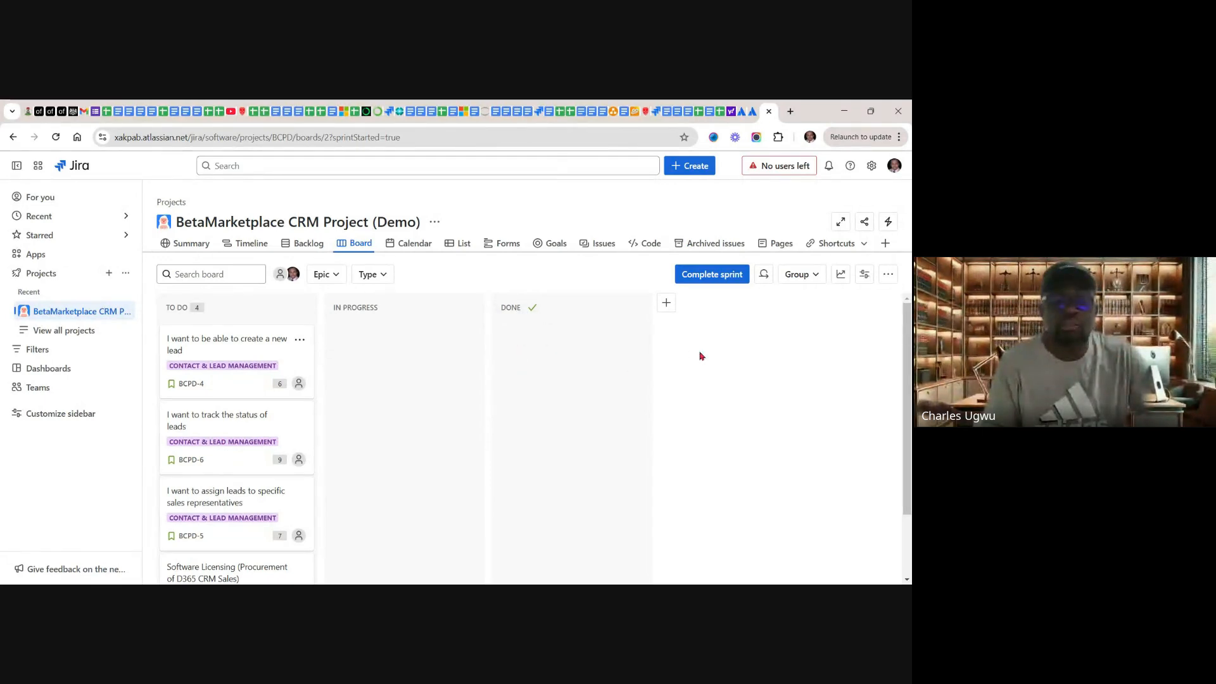
# Step: Add a board column named "Testing" and place it between the In Progress and Done columns
pyautogui.click(666, 304)
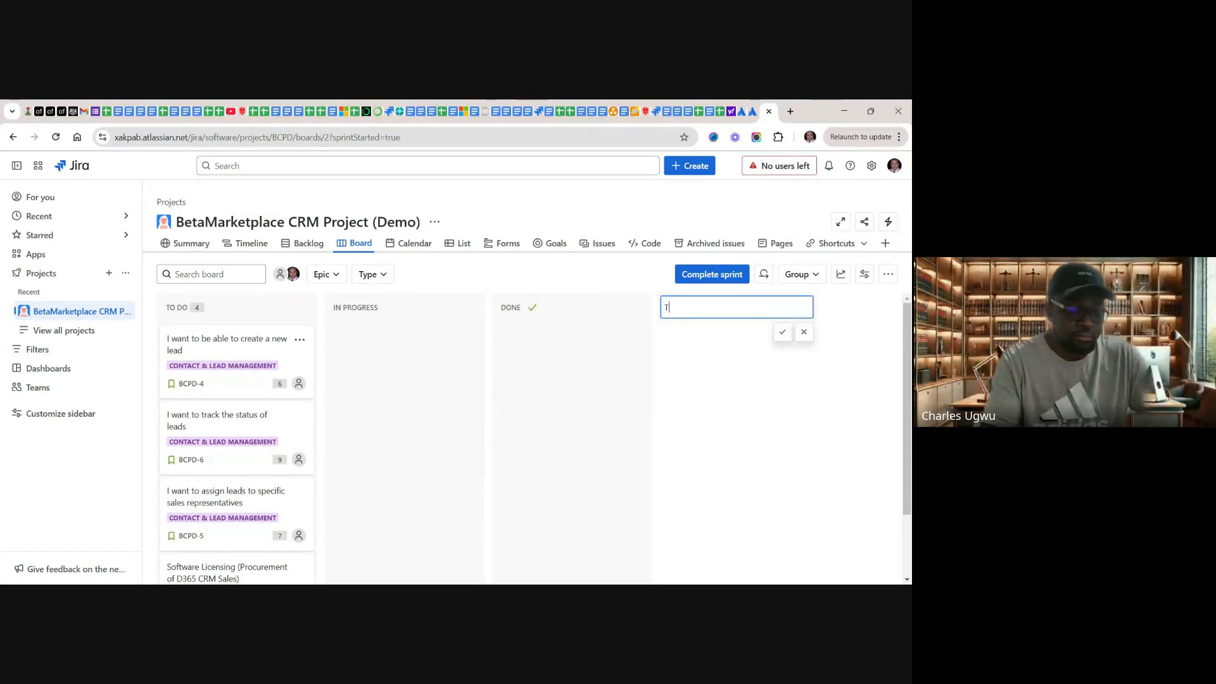
pyautogui.write('Tesing')
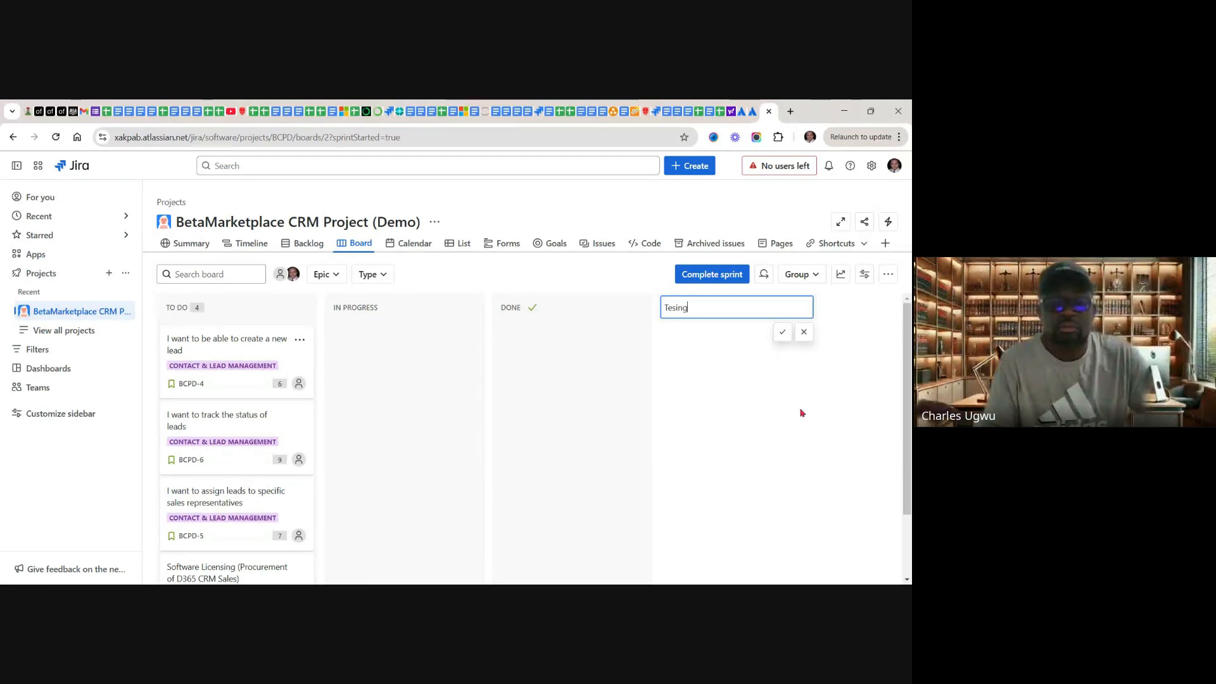
pyautogui.press('BackSpace')
pyautogui.press('BackSpace')
pyautogui.press('BackSpace')
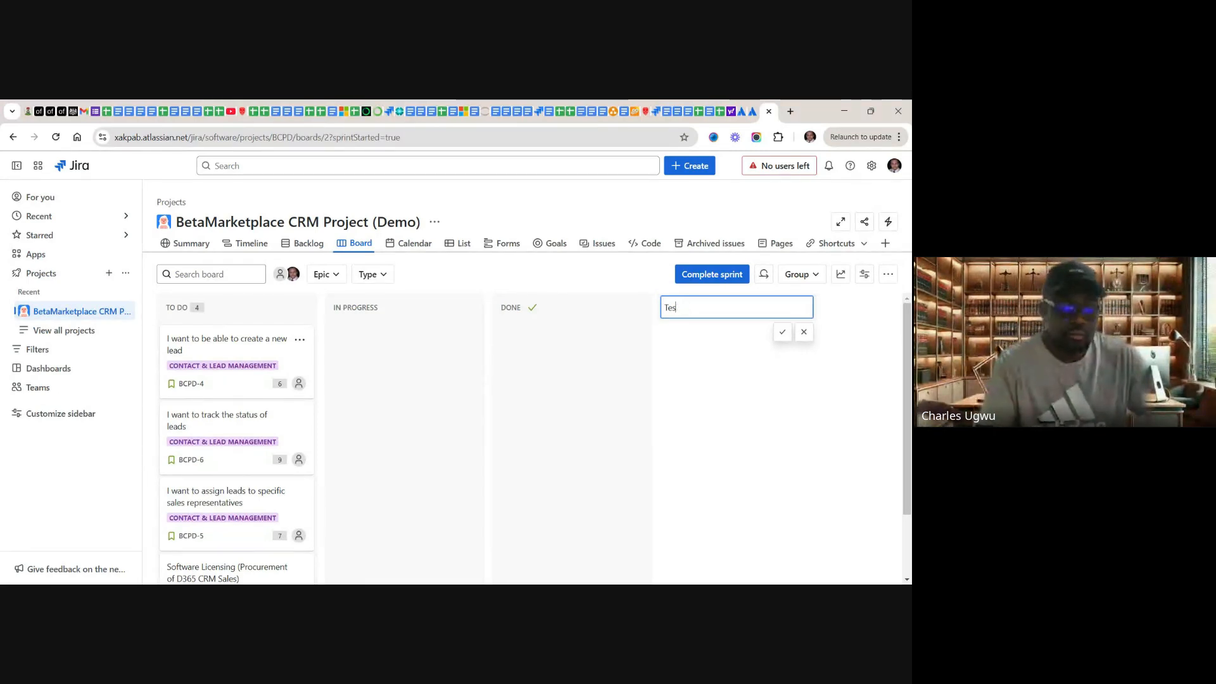
pyautogui.write('ting')
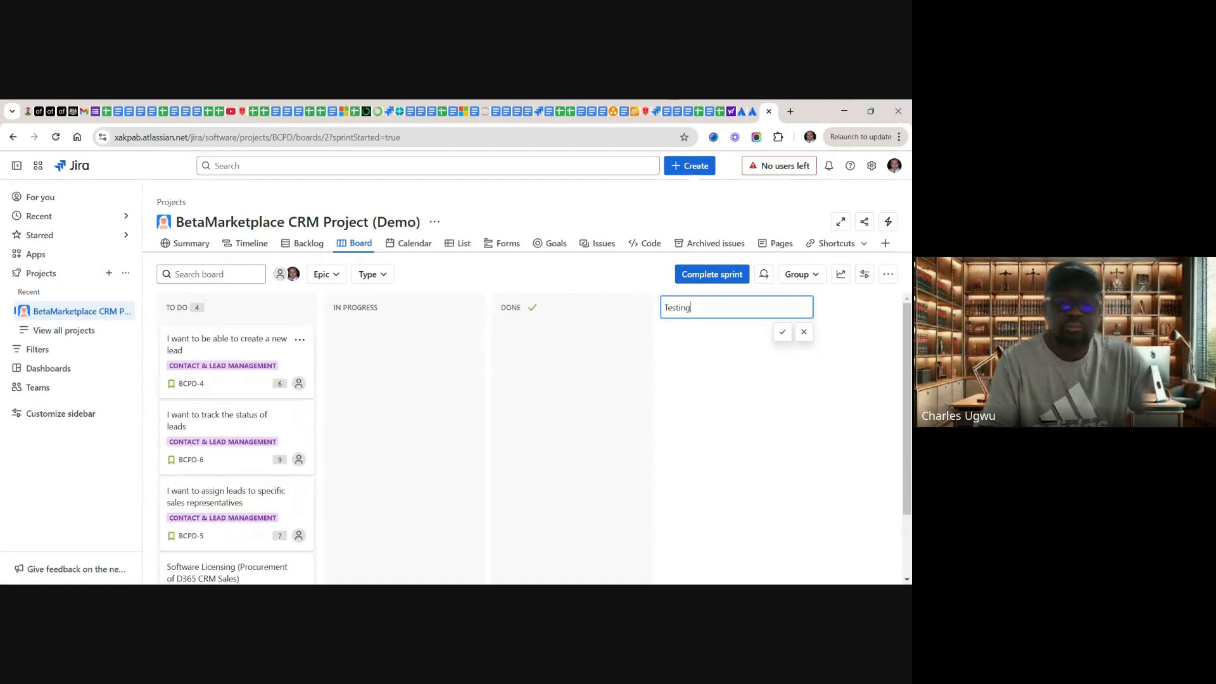
pyautogui.click(783, 334)
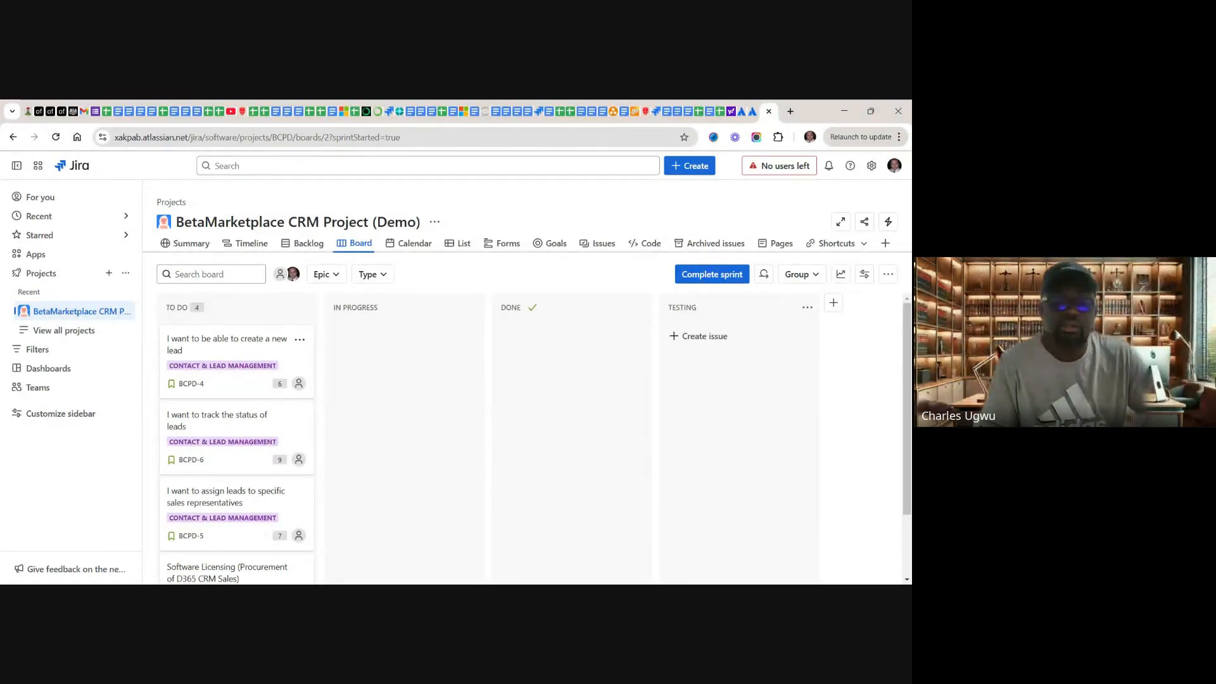
pyautogui.moveTo(736, 323); pyautogui.dragTo(544, 323)
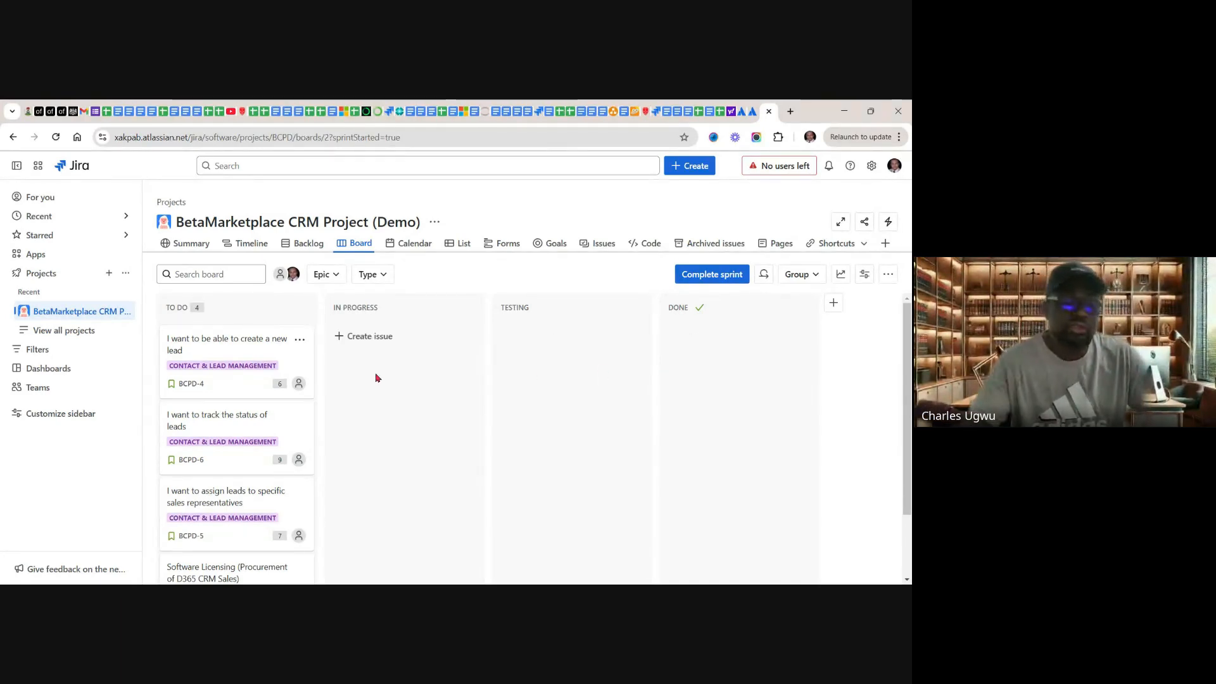
# Step: Try to move the Software Licensing issue BCPD-2 to the top of the To Do column
pyautogui.scroll(-3, 376, 378)
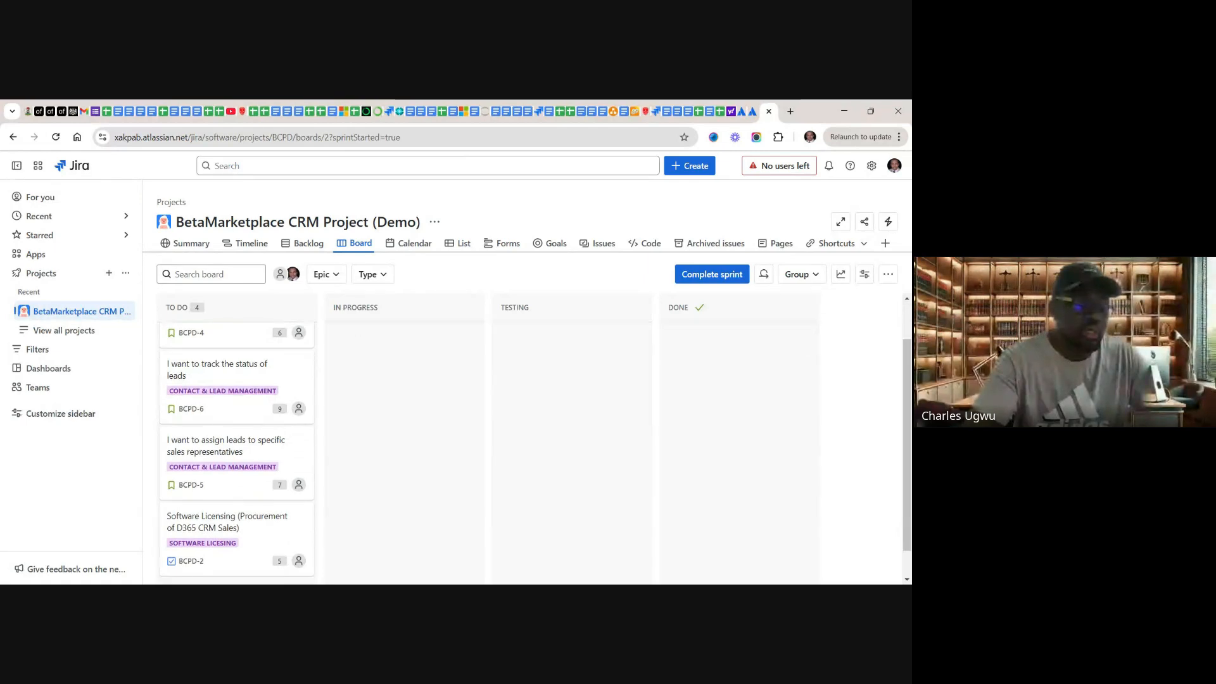
pyautogui.scroll(3, 376, 378)
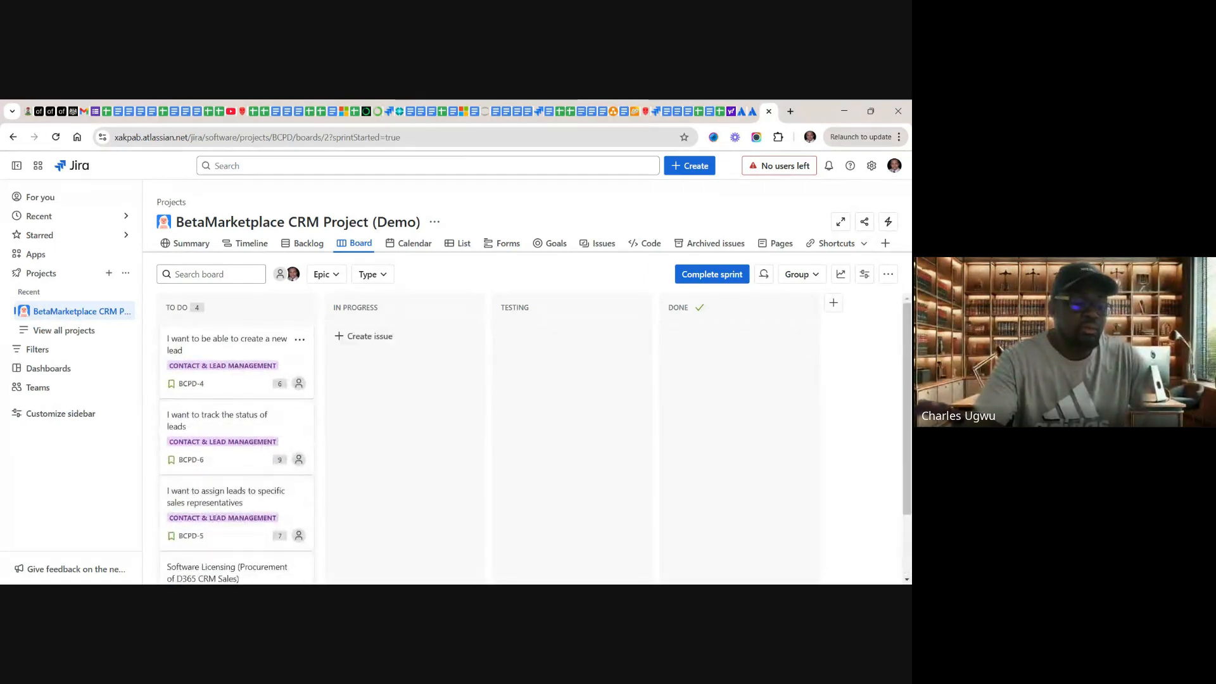
pyautogui.scroll(-3, 375, 379)
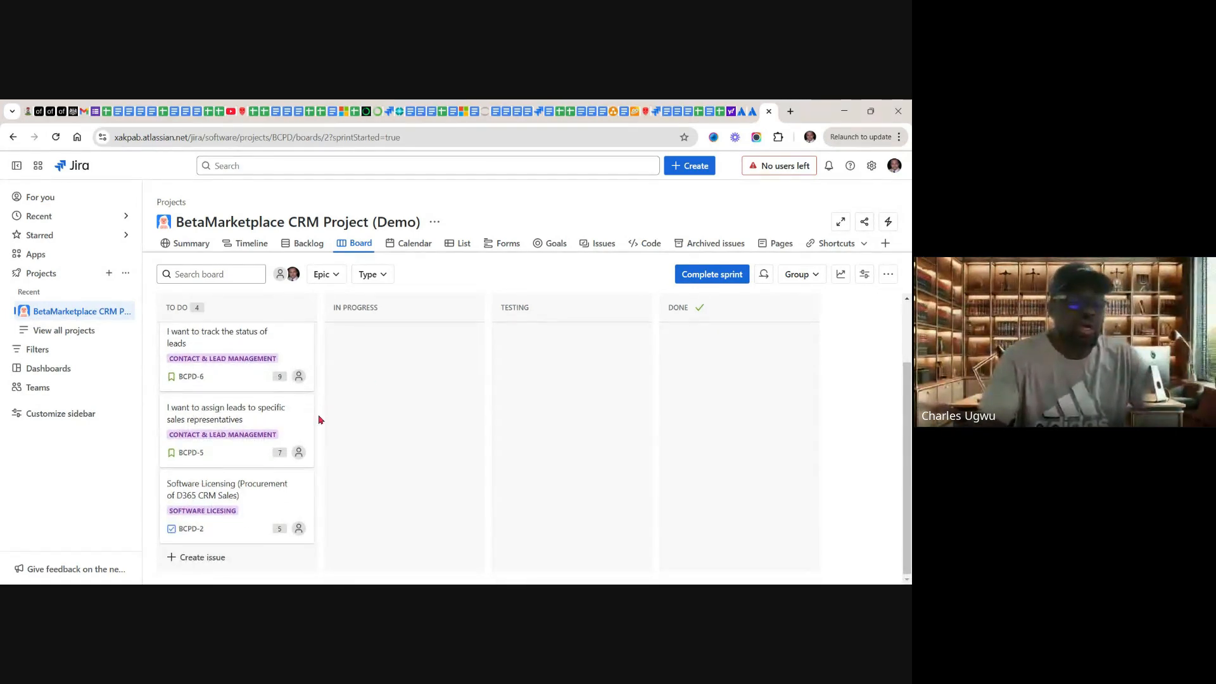
pyautogui.scroll(3, 318, 421)
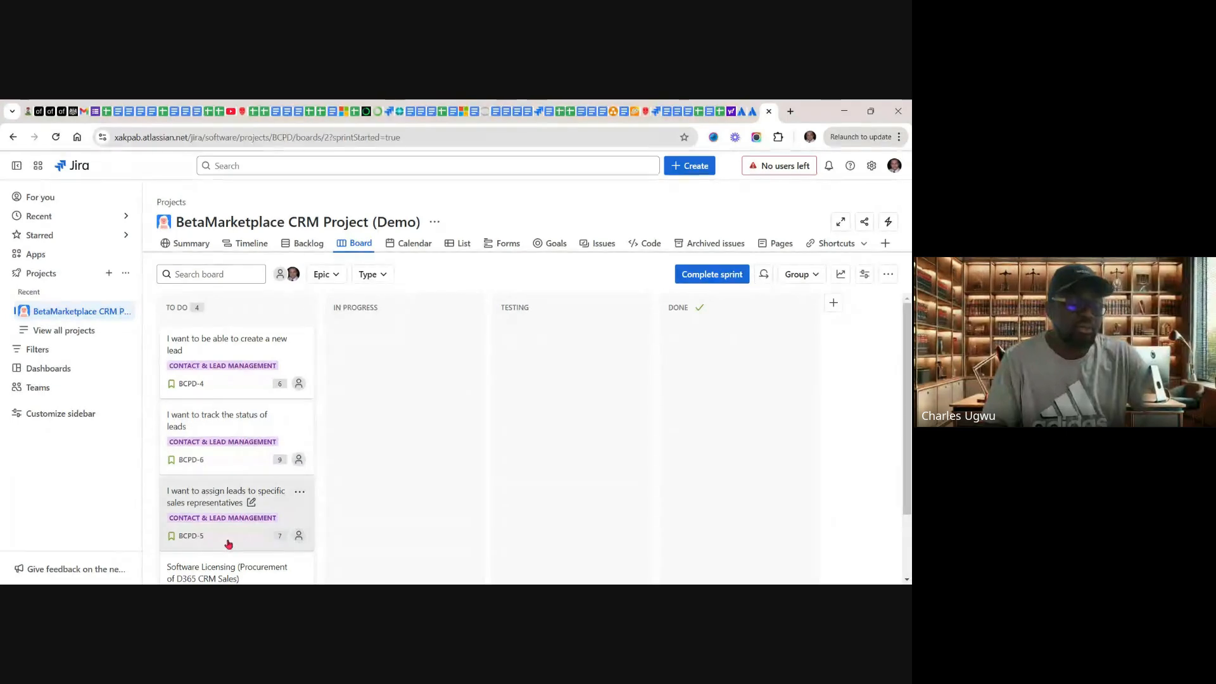
pyautogui.scroll(-1, 234, 535)
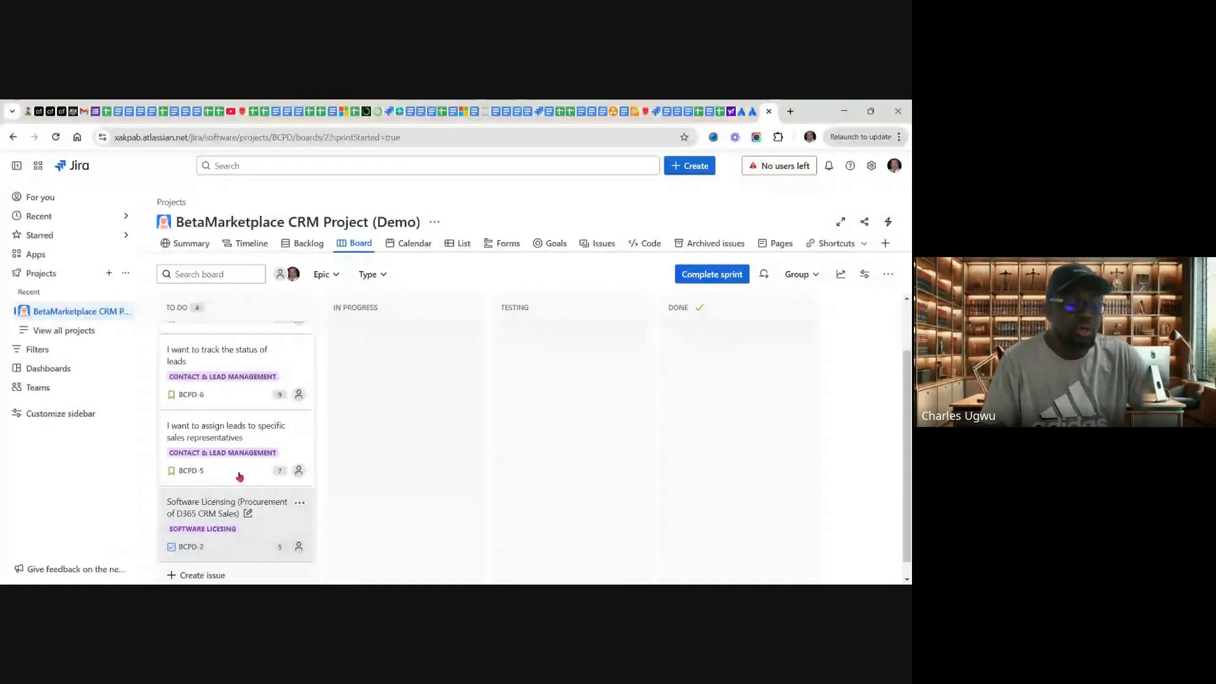
pyautogui.scroll(1, 239, 477)
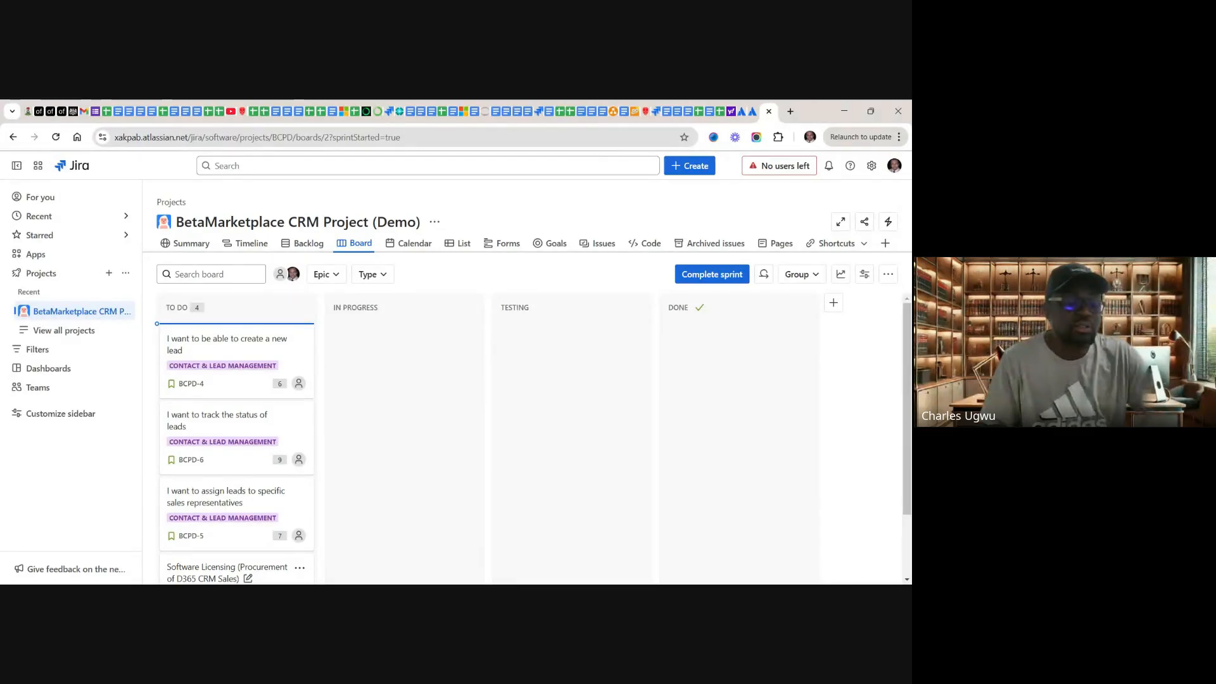
pyautogui.moveTo(229, 572); pyautogui.dragTo(232, 345)
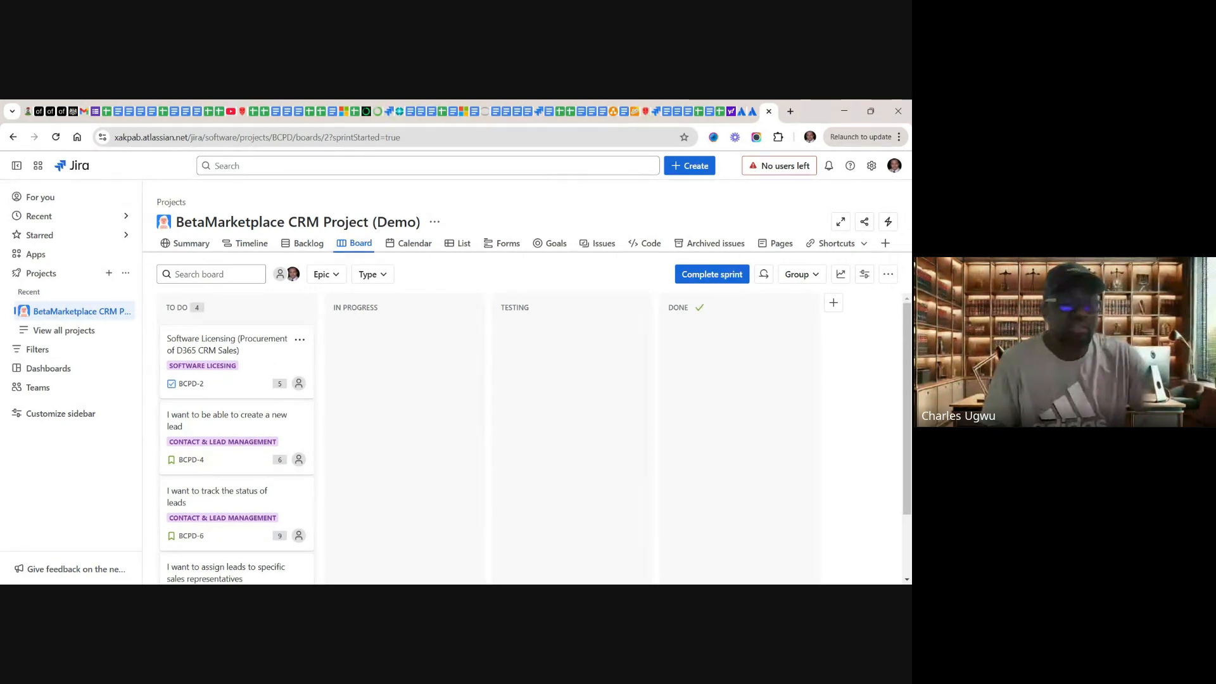
pyautogui.moveTo(236, 361); pyautogui.dragTo(317, 380)
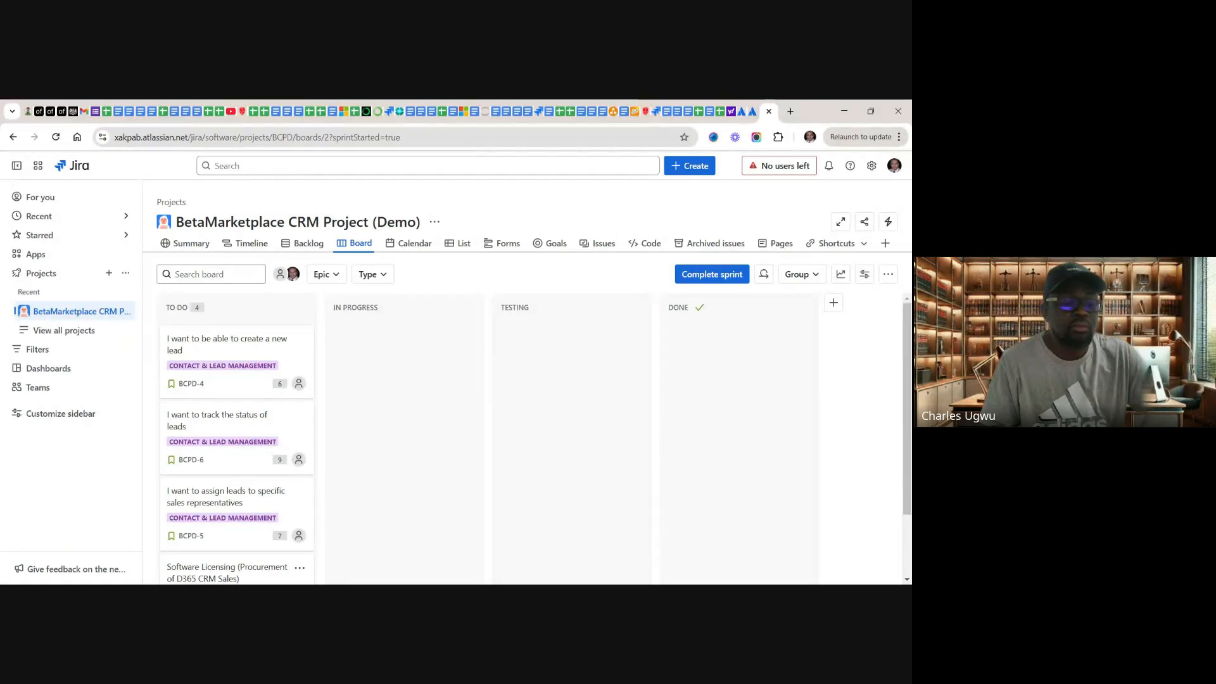
pyautogui.moveTo(371, 392)
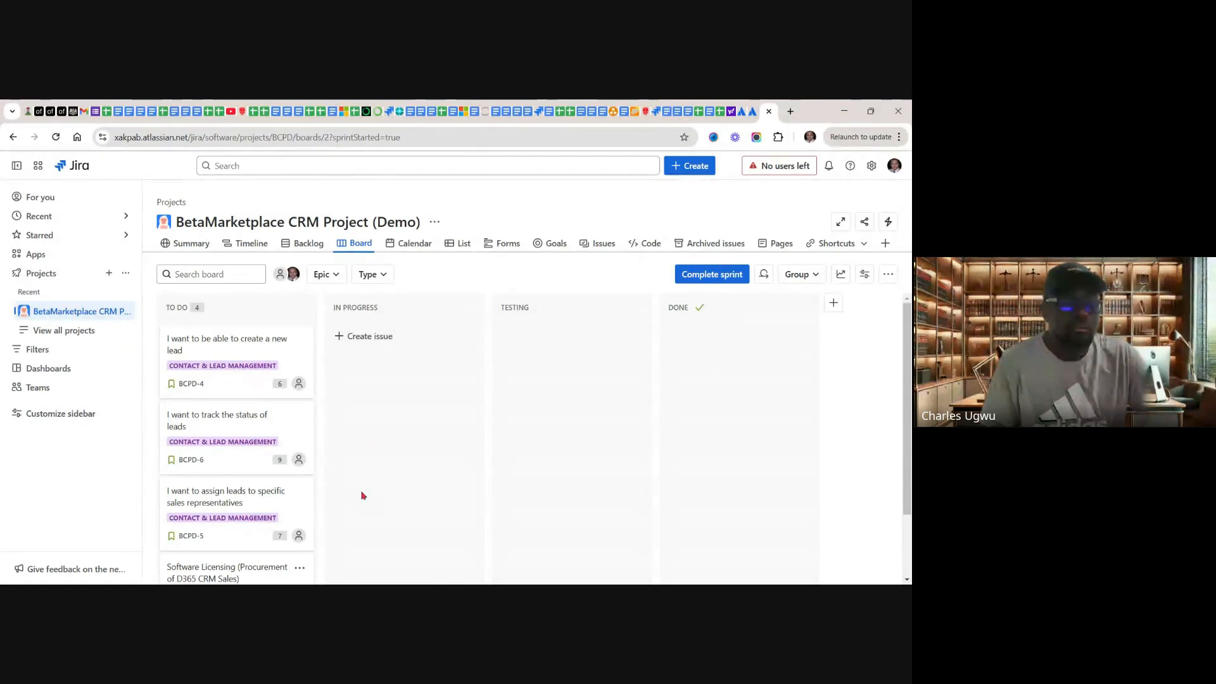
# Step: Move the Software Licensing issue BCPD-2 through the In Progress and Testing columns to Done
pyautogui.scroll(-1, 364, 494)
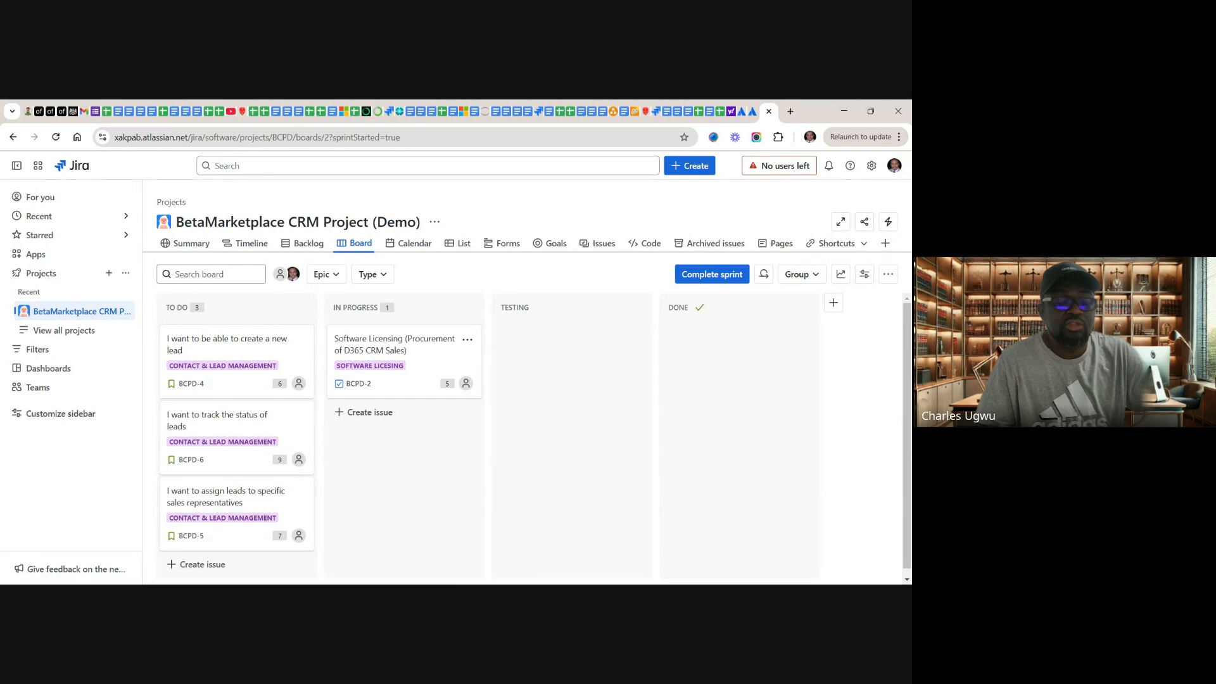
pyautogui.moveTo(404, 361); pyautogui.dragTo(570, 361)
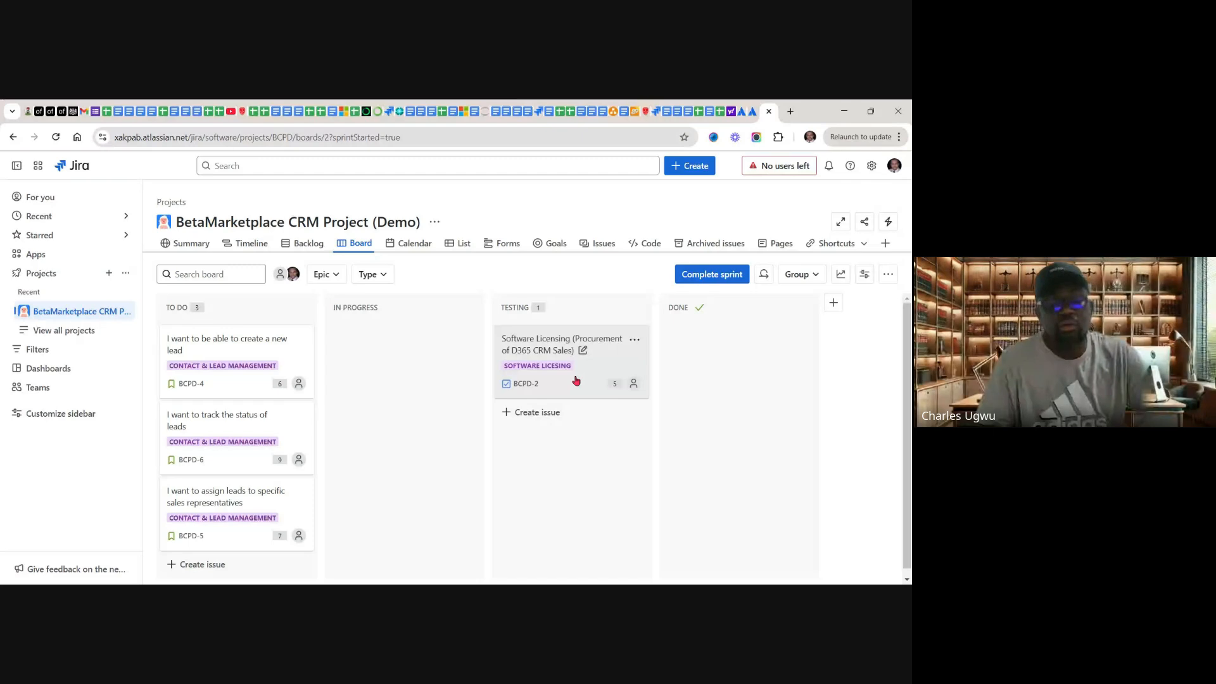
pyautogui.moveTo(645, 363); pyautogui.dragTo(662, 346)
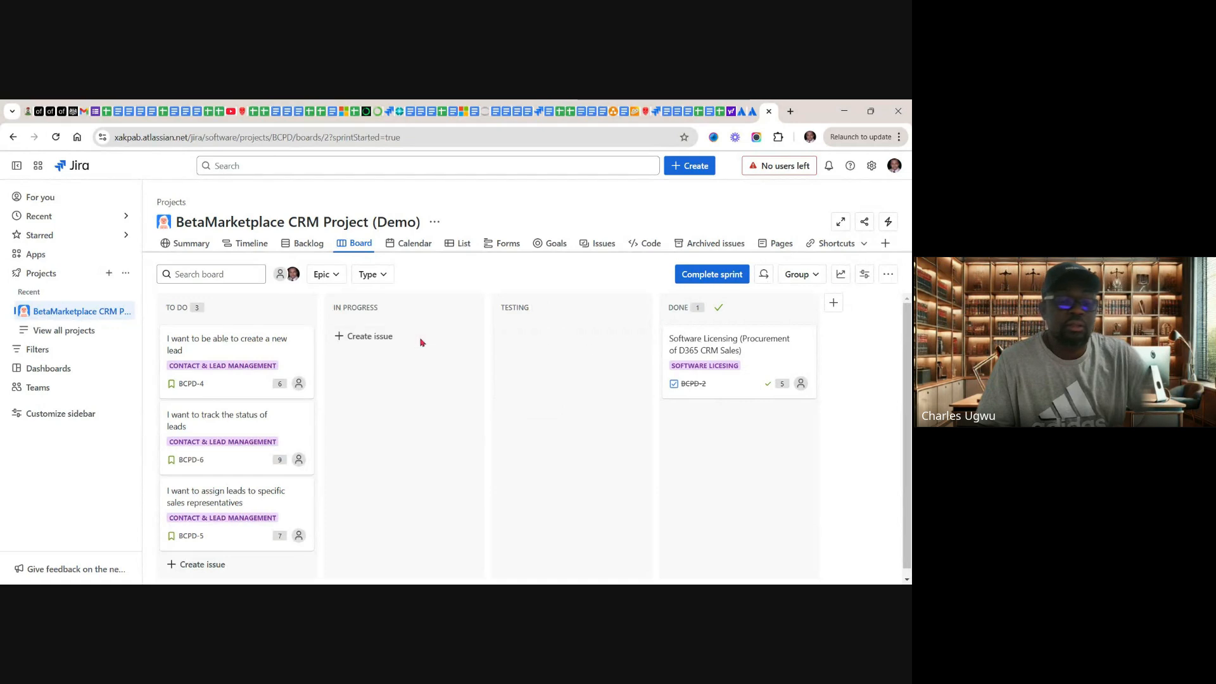
# Step: Move issue BCPD-4 "I want to be able to create a new lead" through In Progress and Testing to Done, below BCPD-2
pyautogui.click(232, 351)
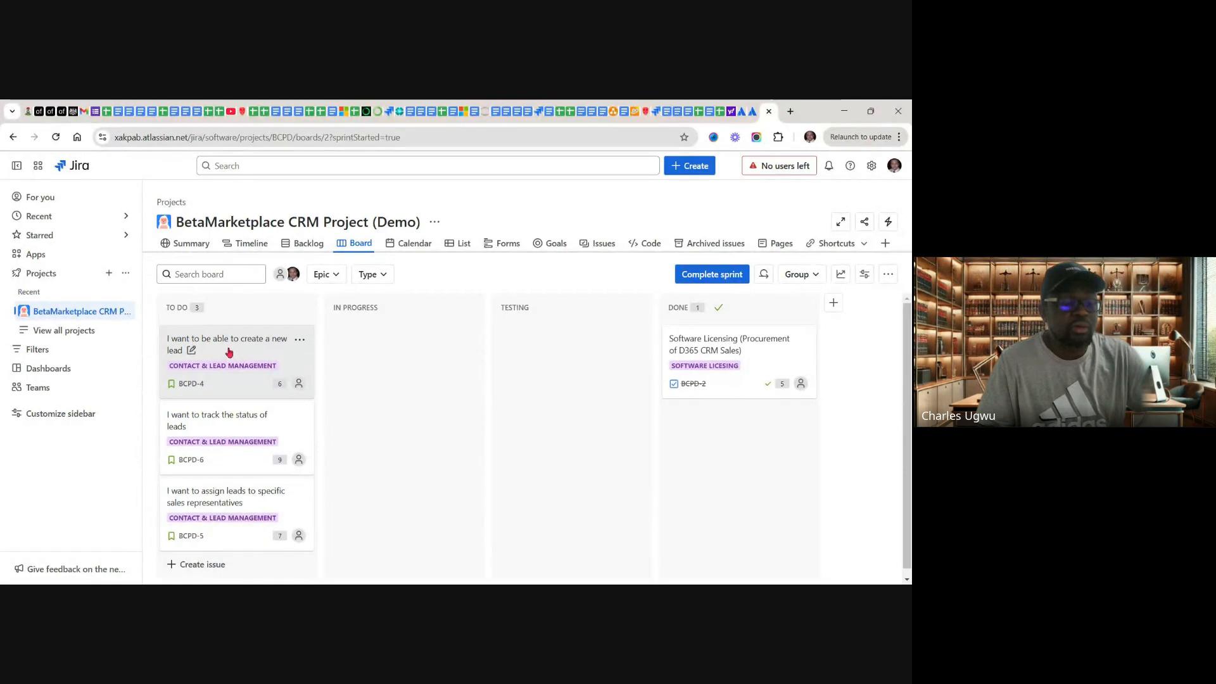
pyautogui.moveTo(230, 352); pyautogui.dragTo(367, 355)
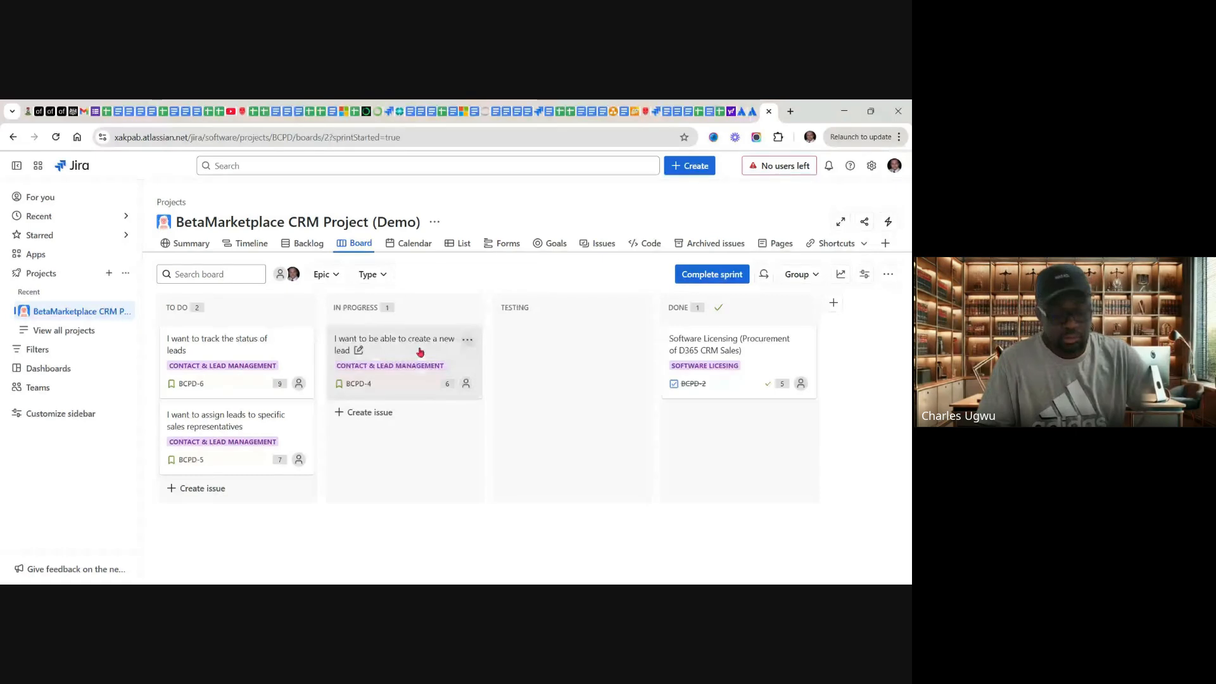
pyautogui.moveTo(486, 343); pyautogui.dragTo(505, 336)
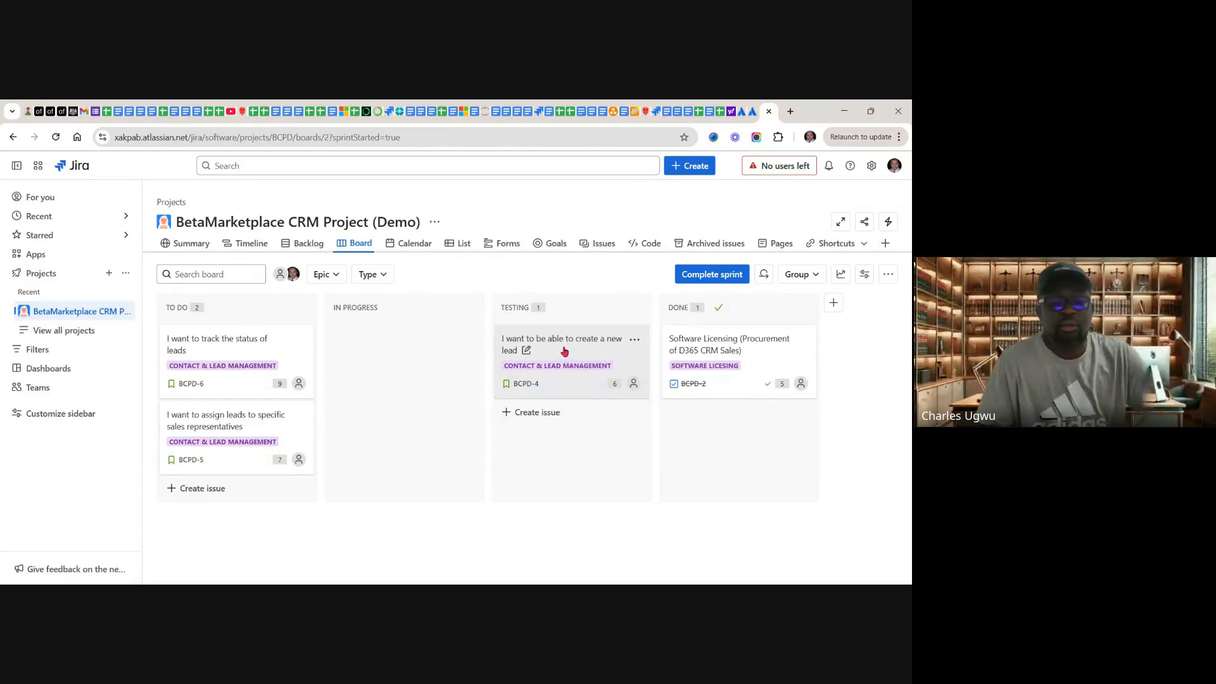
pyautogui.moveTo(564, 351); pyautogui.dragTo(575, 406)
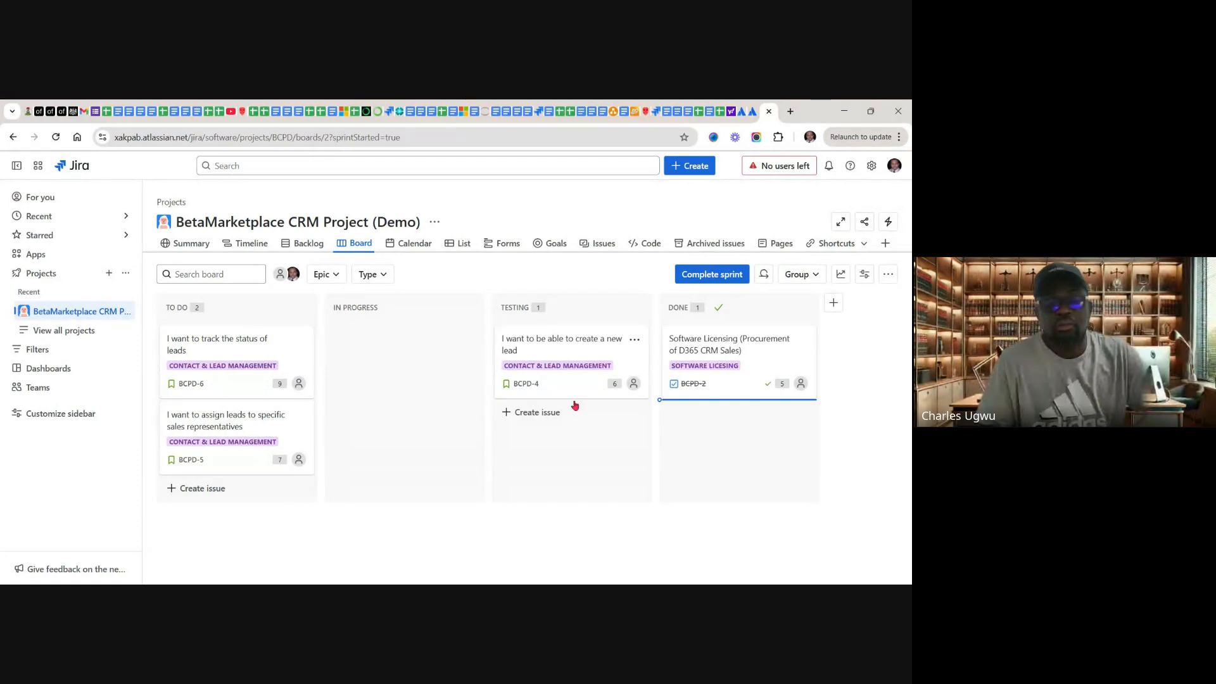
pyautogui.moveTo(659, 443); pyautogui.dragTo(658, 453)
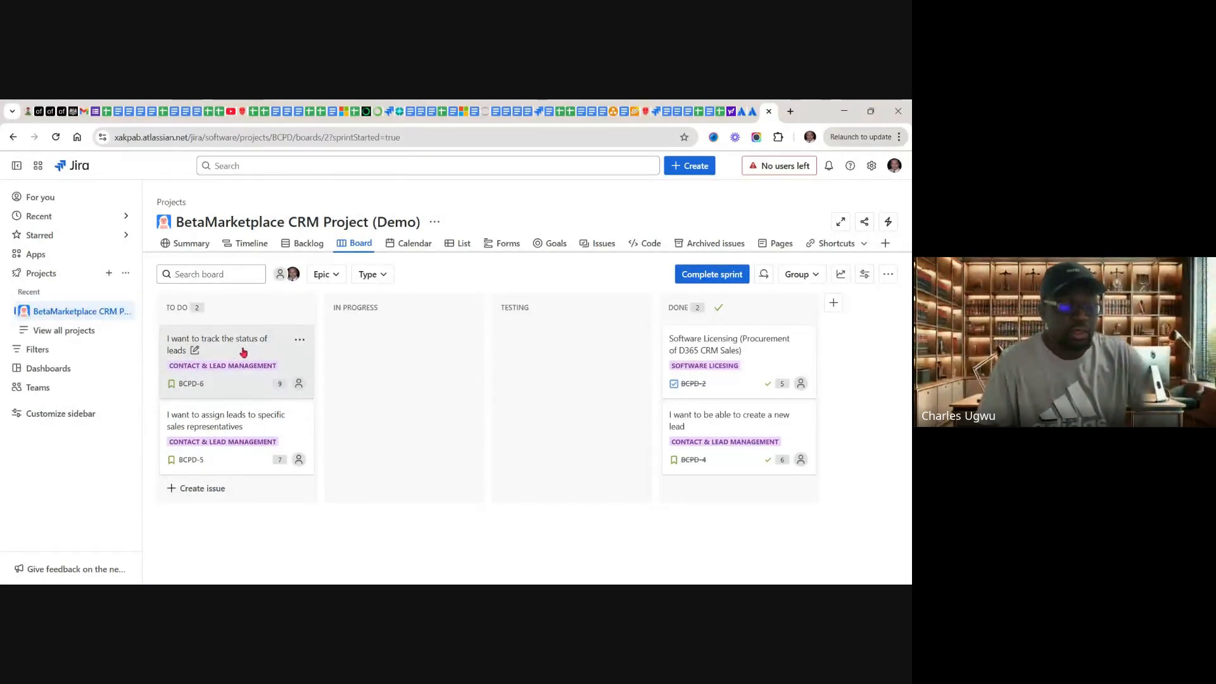
# Step: Move issue BCPD-6 "I want to track the status of leads" to In Progress and flag it with the note "My Laptop have stopped working"
pyautogui.moveTo(241, 354); pyautogui.dragTo(317, 368)
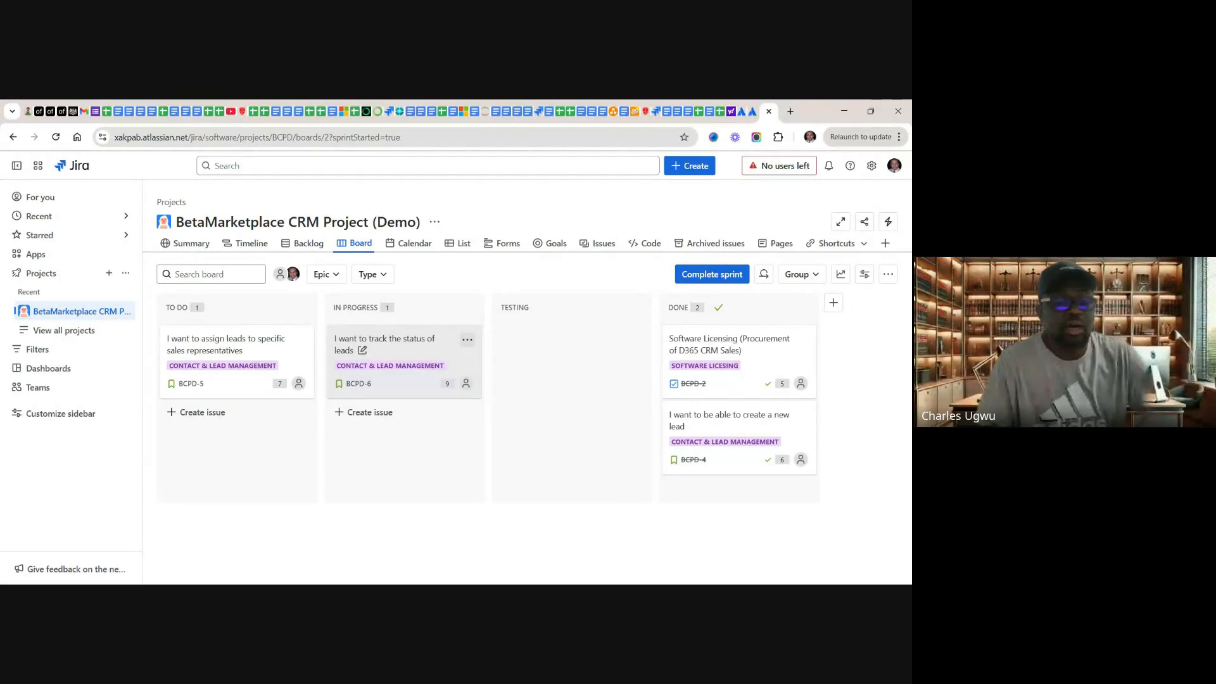
pyautogui.click(468, 341)
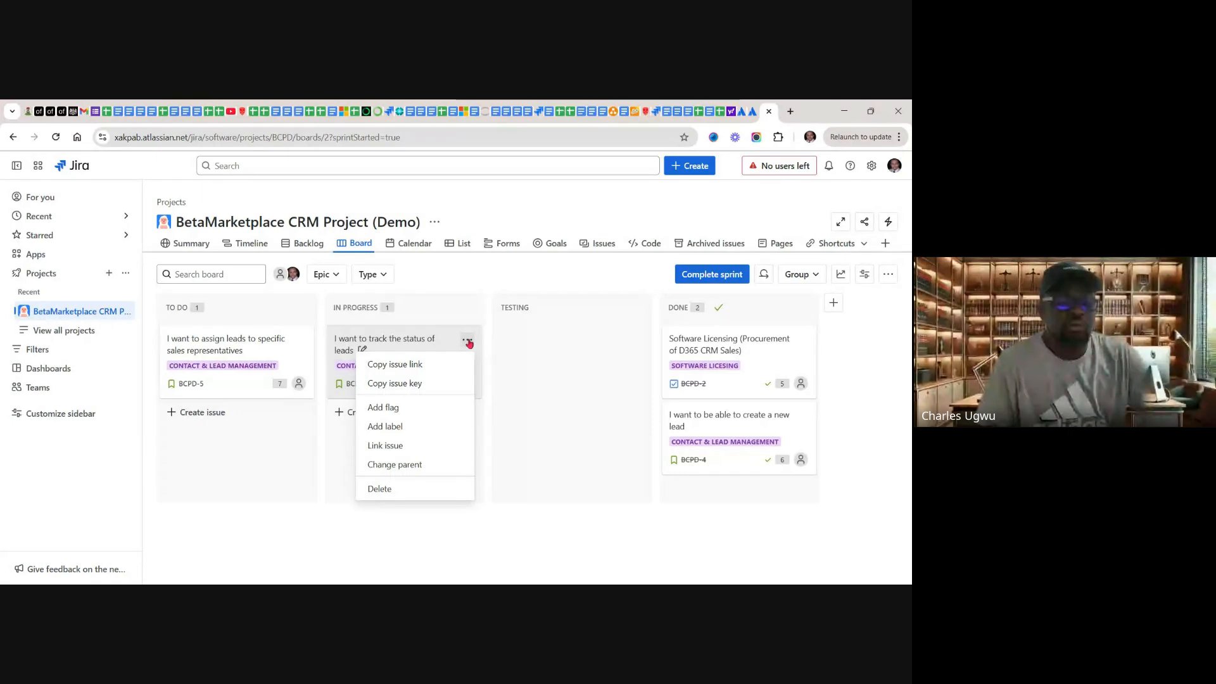
pyautogui.click(380, 410)
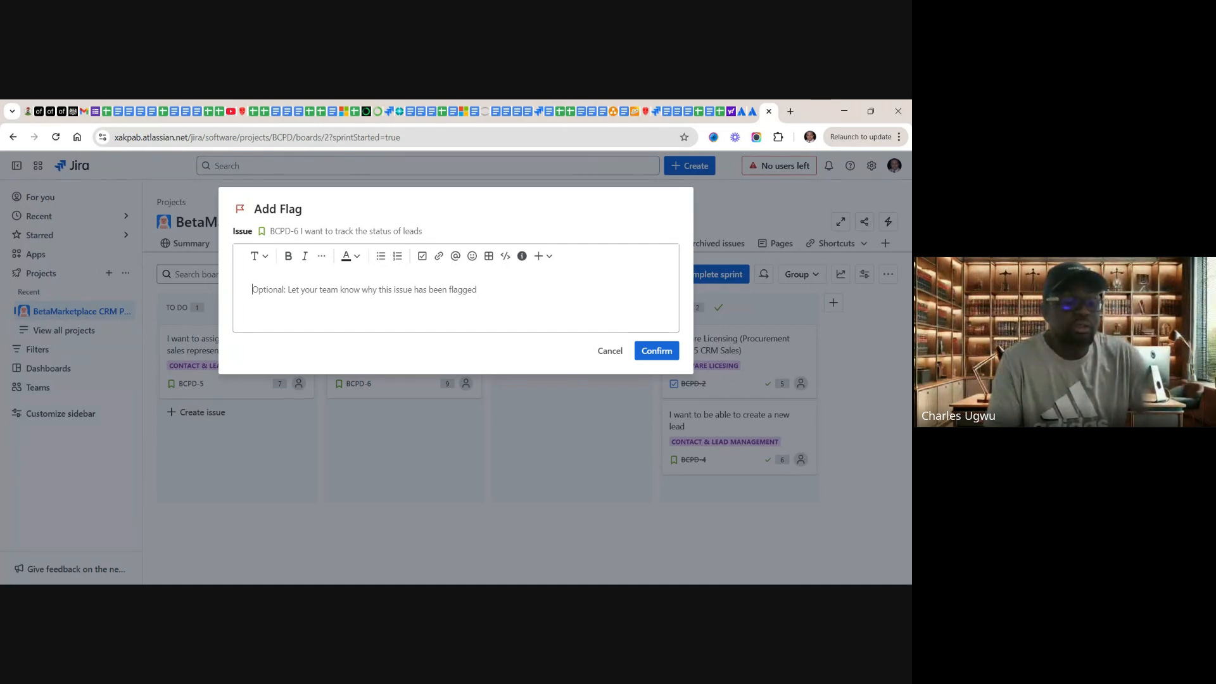
pyautogui.write('My')
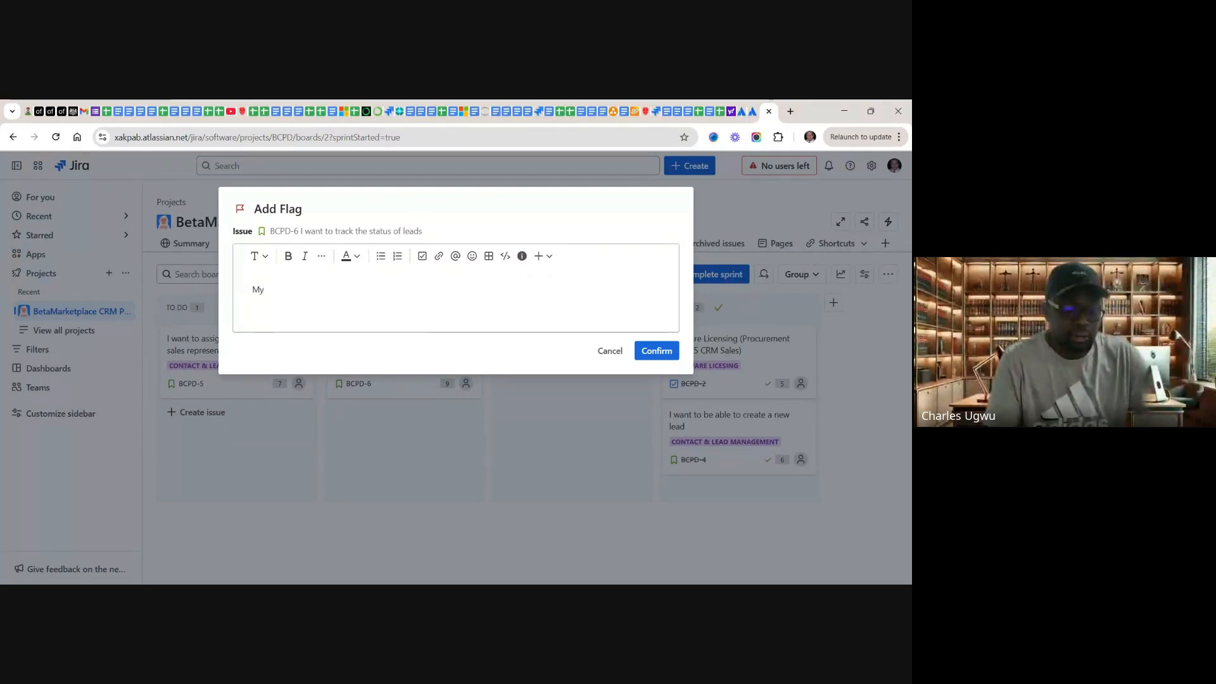
pyautogui.write(' Lap')
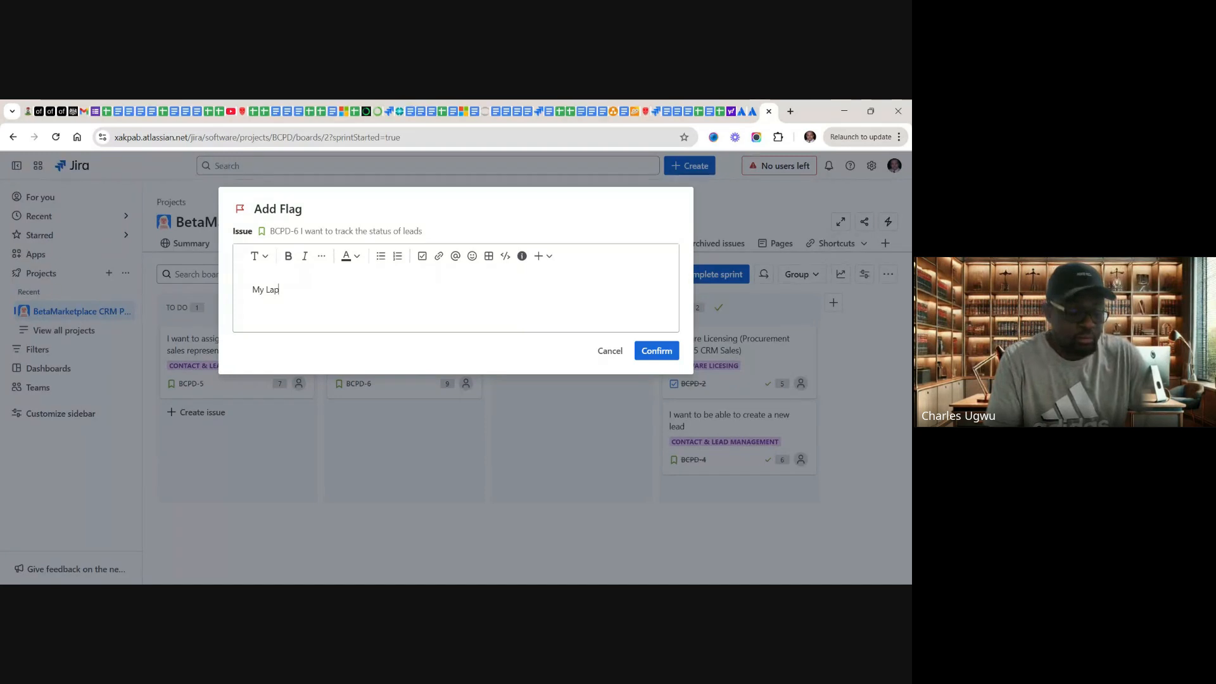
pyautogui.write('t')
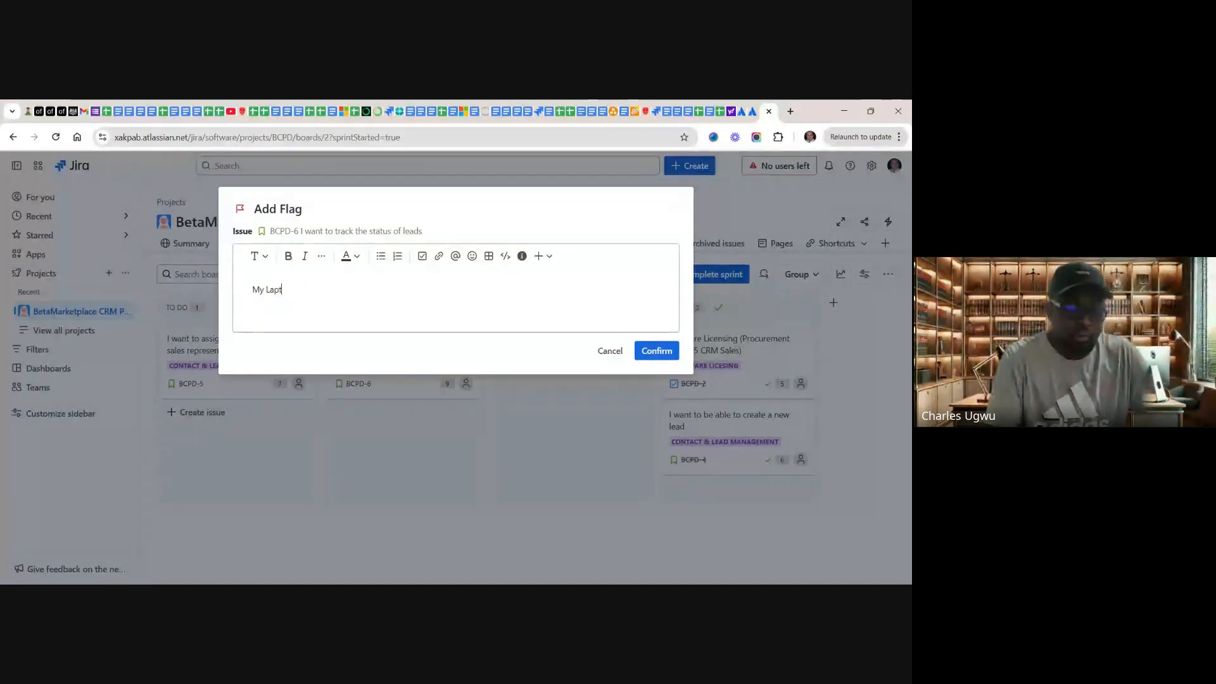
pyautogui.write('op have stopped')
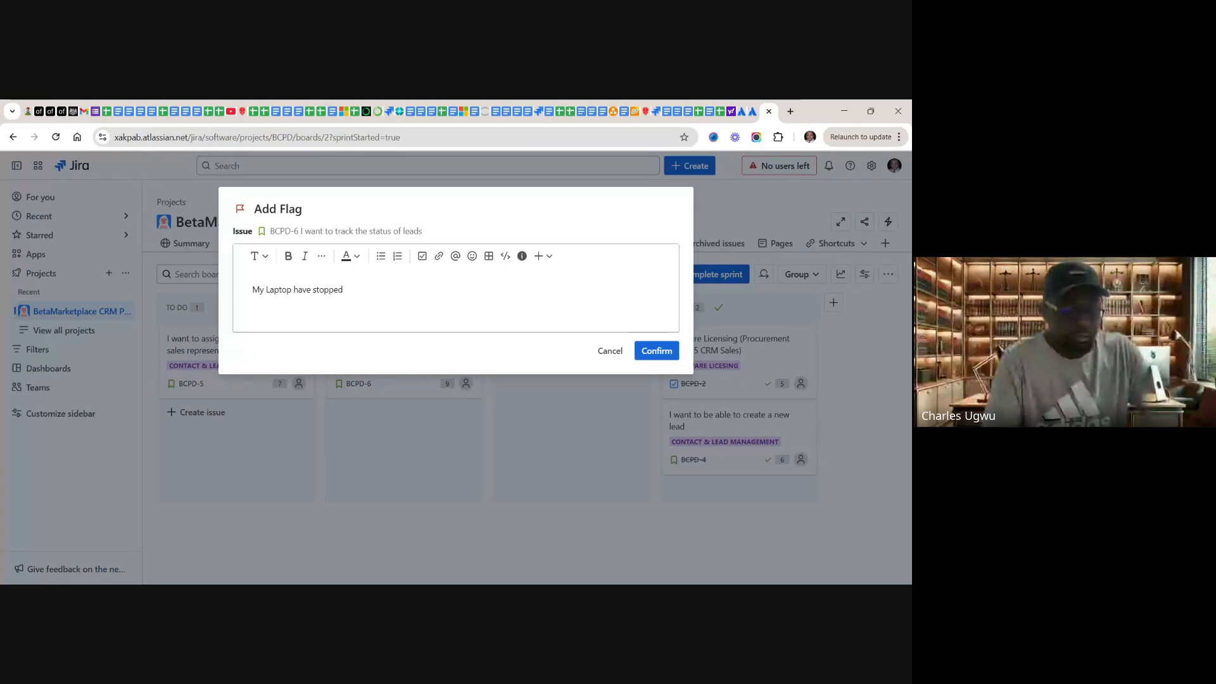
pyautogui.write('rking')
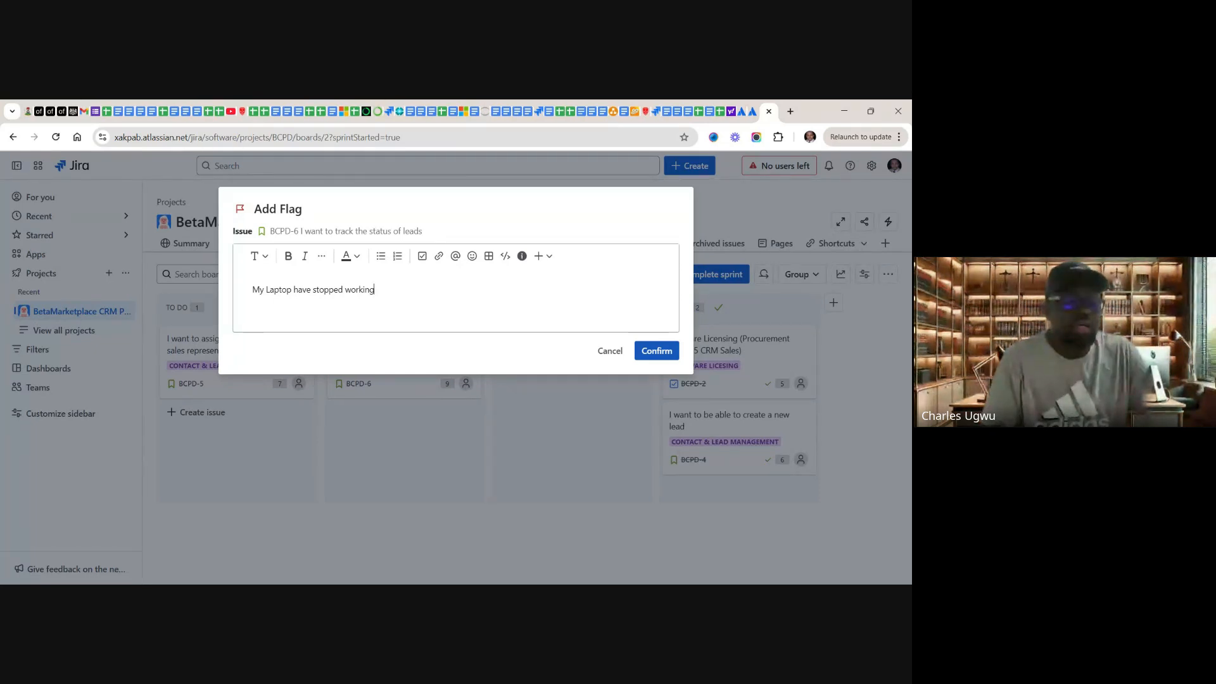
pyautogui.click(658, 352)
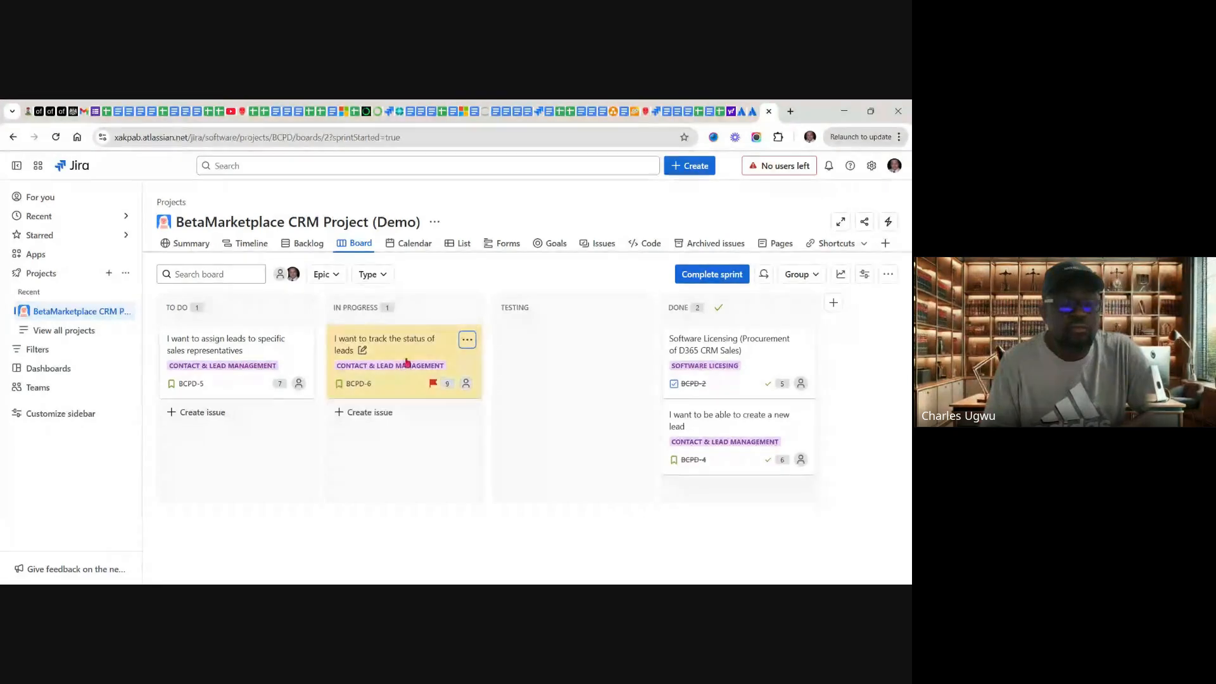
# Step: Remove the flag from issue BCPD-6 in the In Progress column without adding a note
pyautogui.moveTo(497, 353)
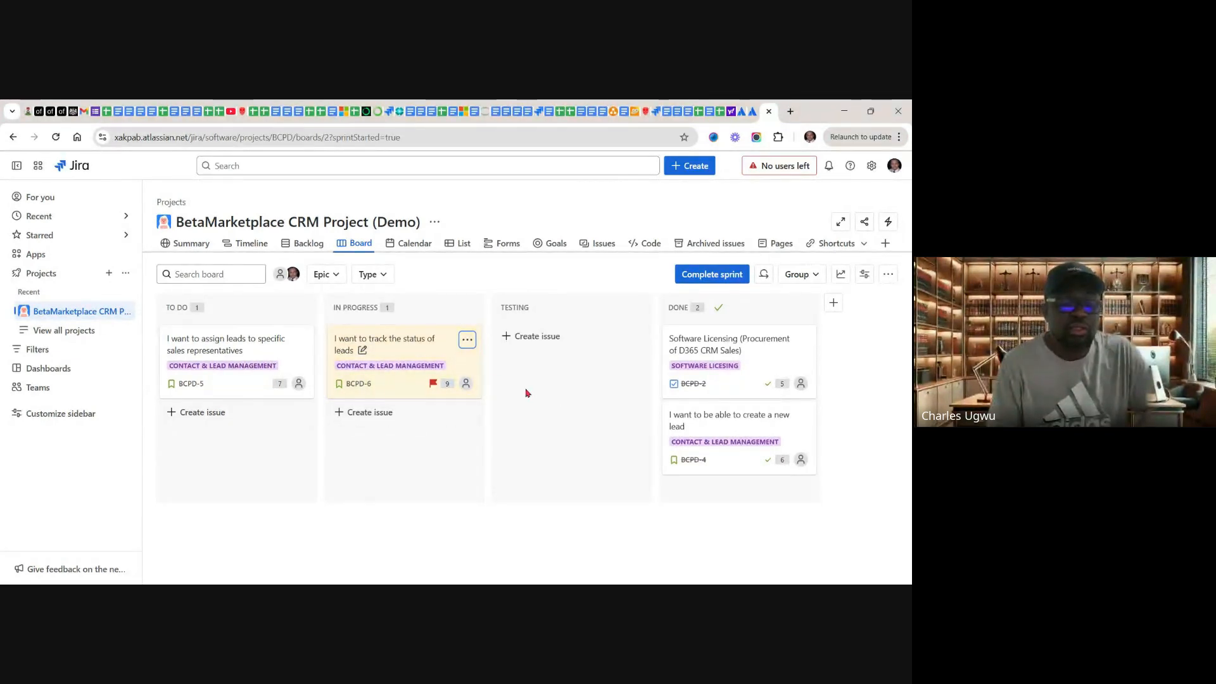
pyautogui.click(466, 342)
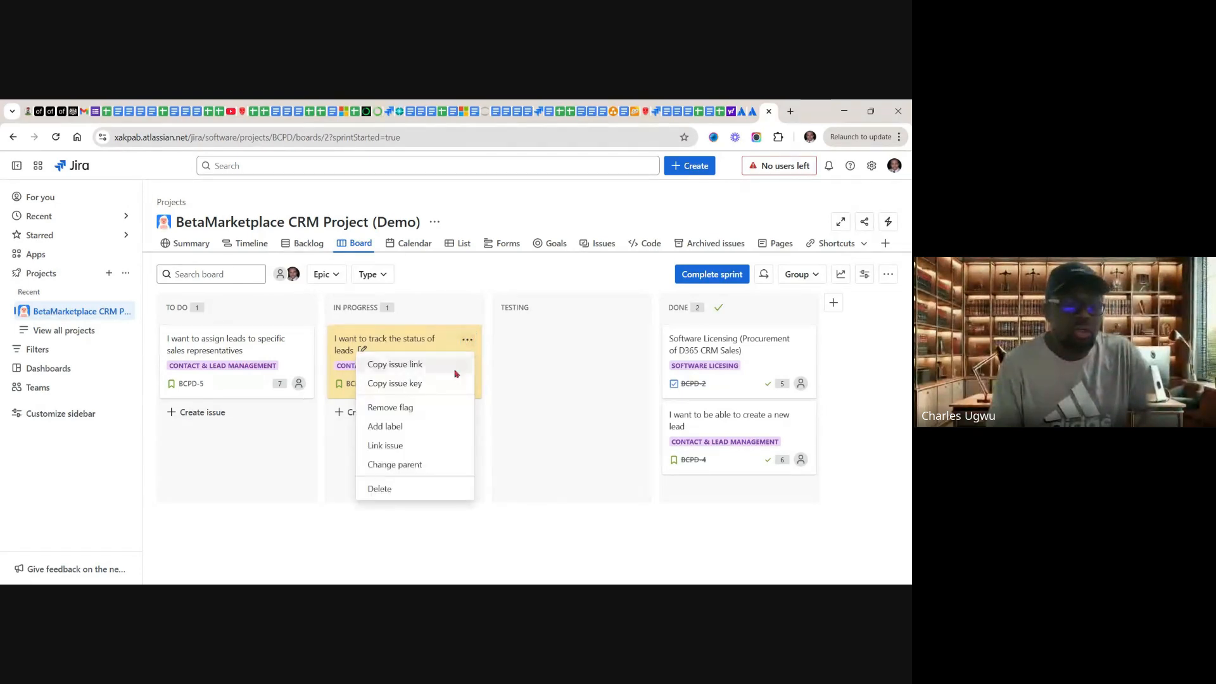
pyautogui.click(389, 411)
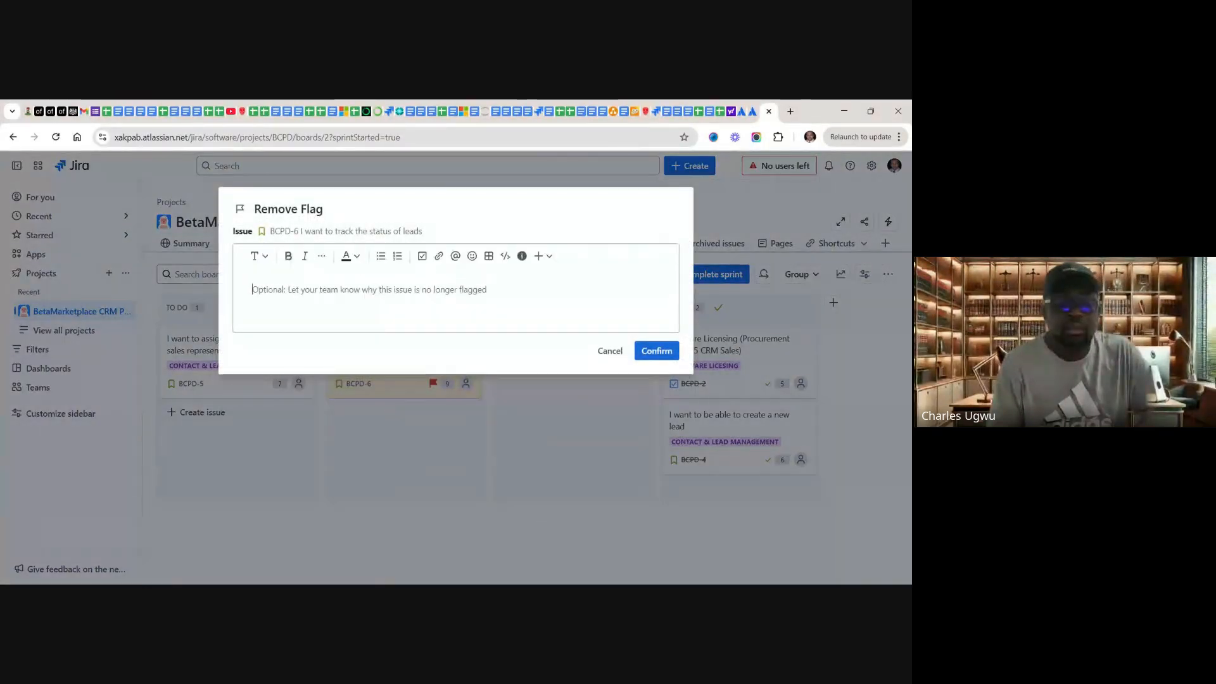
pyautogui.click(655, 358)
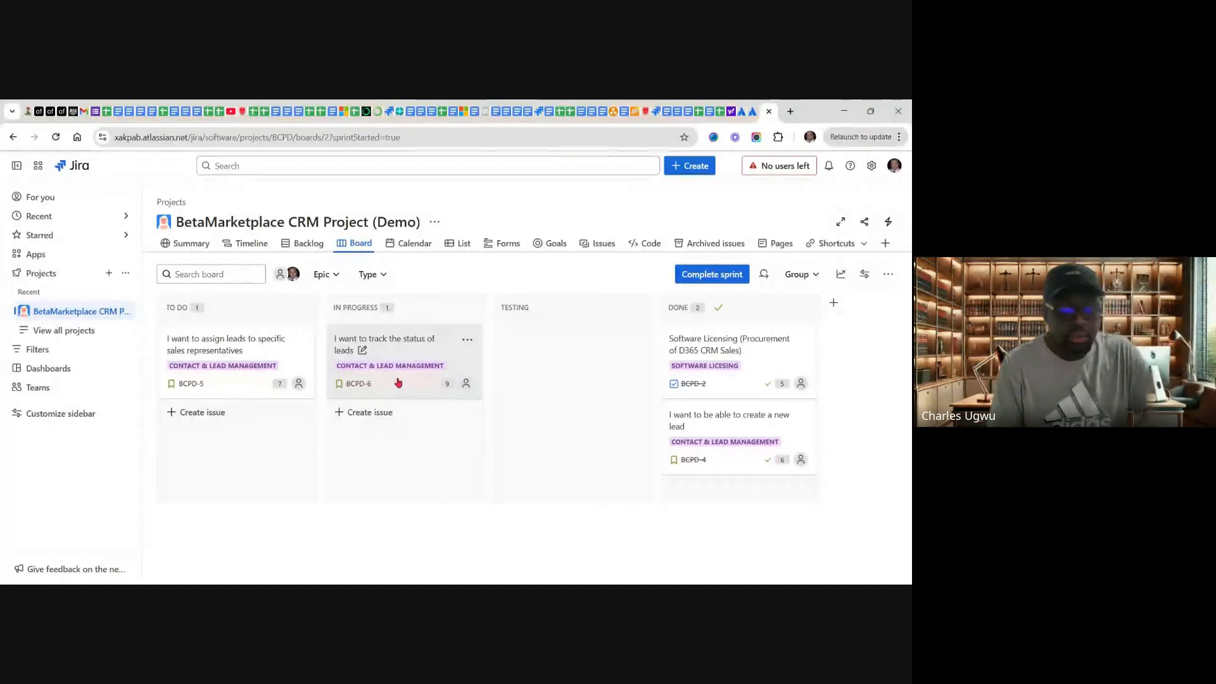
# Step: Move issue BCPD-6 from In Progress through Testing to the end of the Done column
pyautogui.moveTo(499, 384); pyautogui.dragTo(539, 356)
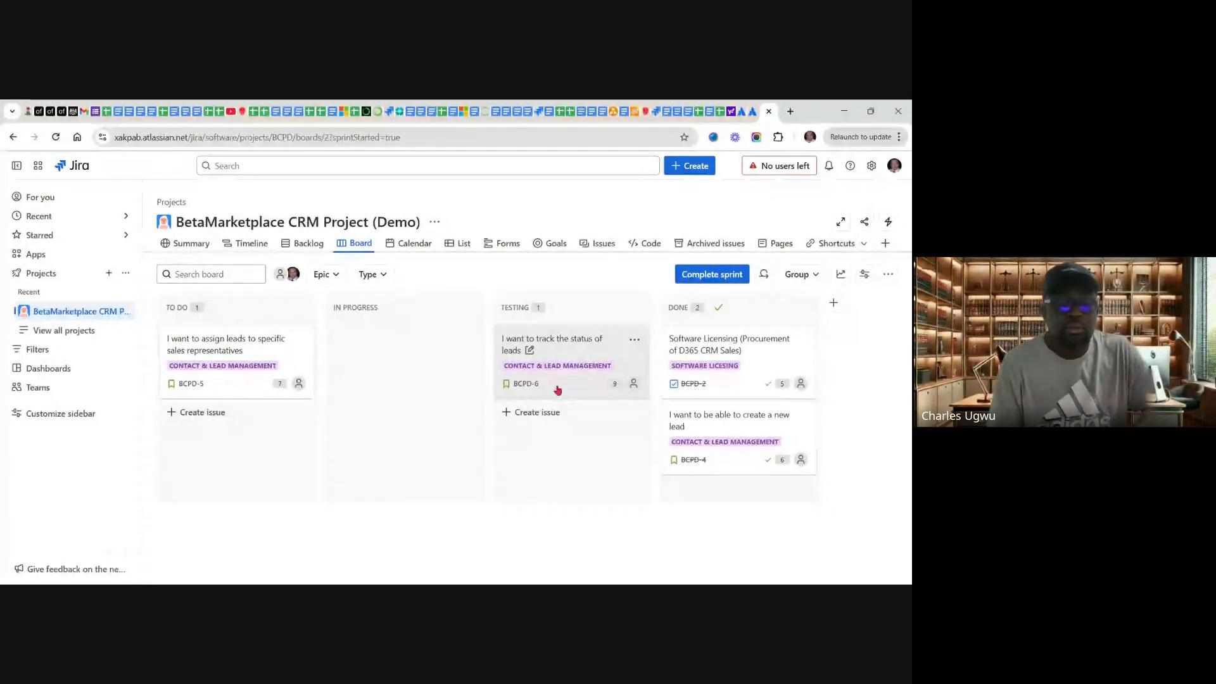
pyautogui.moveTo(571, 364); pyautogui.dragTo(626, 512)
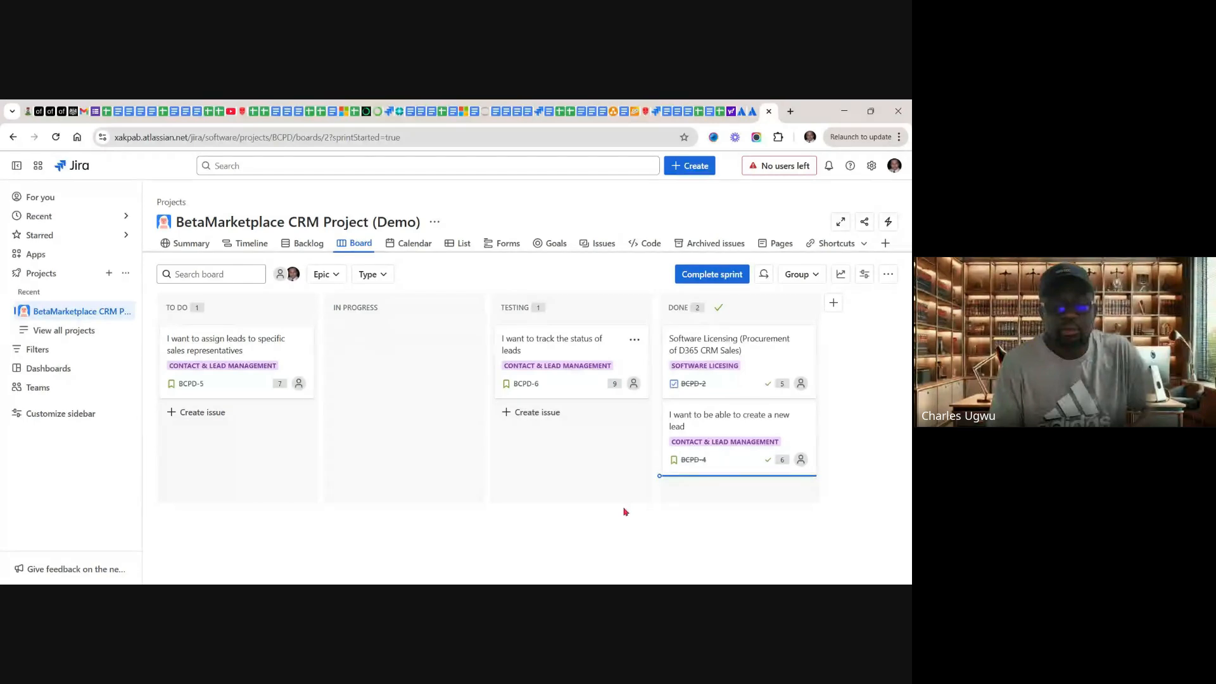
pyautogui.moveTo(677, 475); pyautogui.dragTo(675, 473)
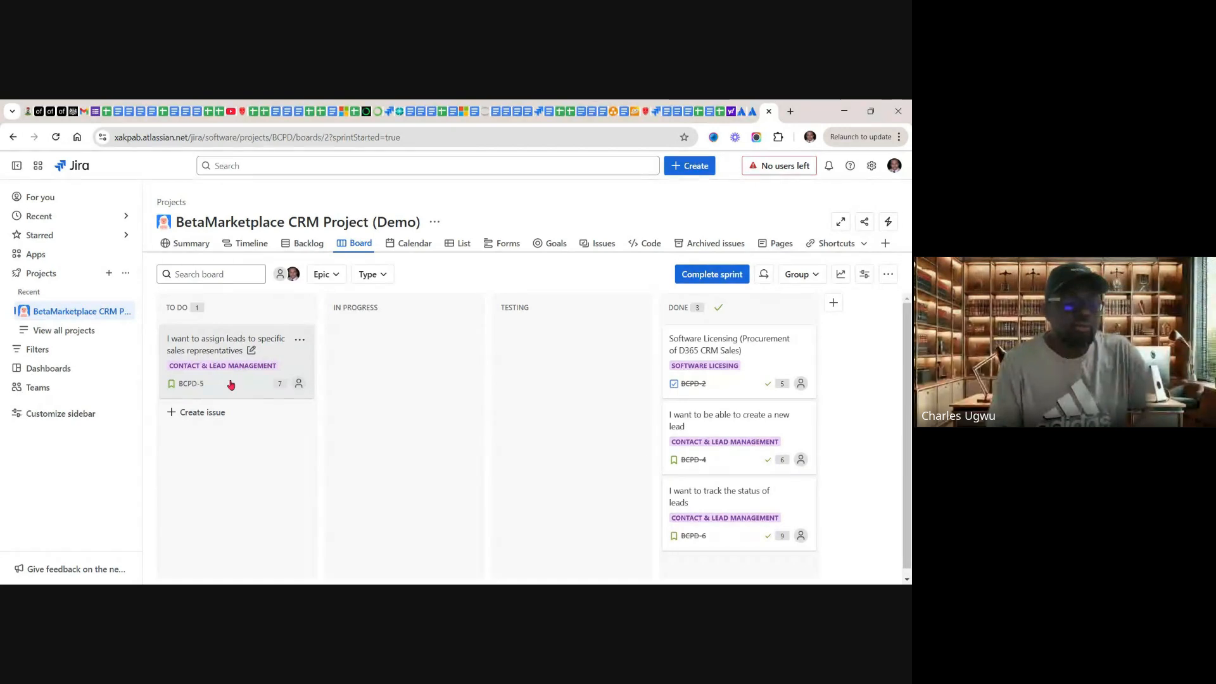
# Step: Move issue BCPD-5 "I want to assign leads to specific sales representatives" through In Progress and Testing to the end of Done
pyautogui.moveTo(298, 386); pyautogui.dragTo(402, 342)
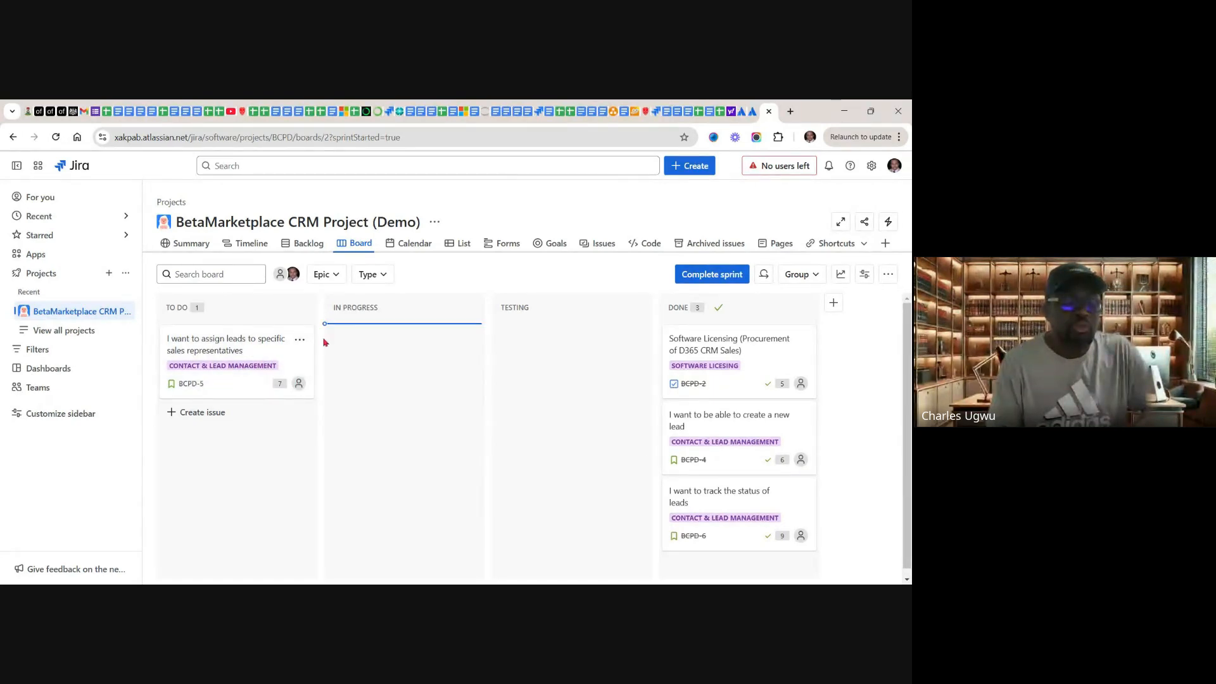
pyautogui.moveTo(324, 342); pyautogui.dragTo(323, 342)
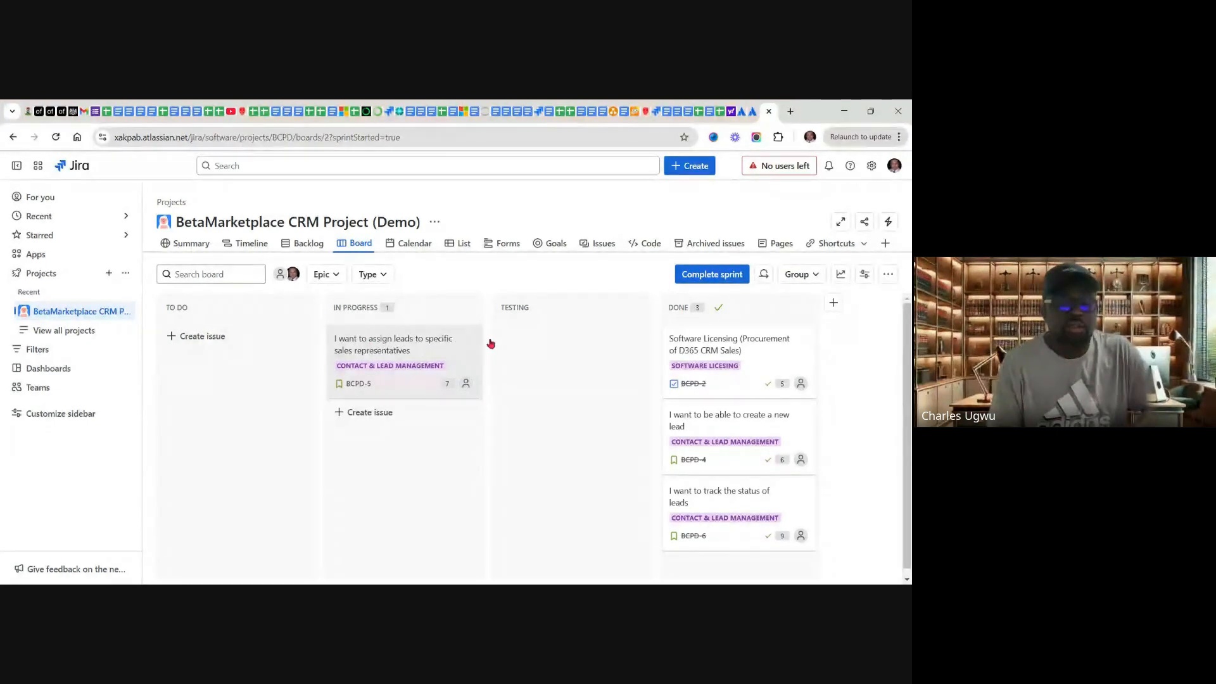
pyautogui.moveTo(491, 343); pyautogui.dragTo(501, 344)
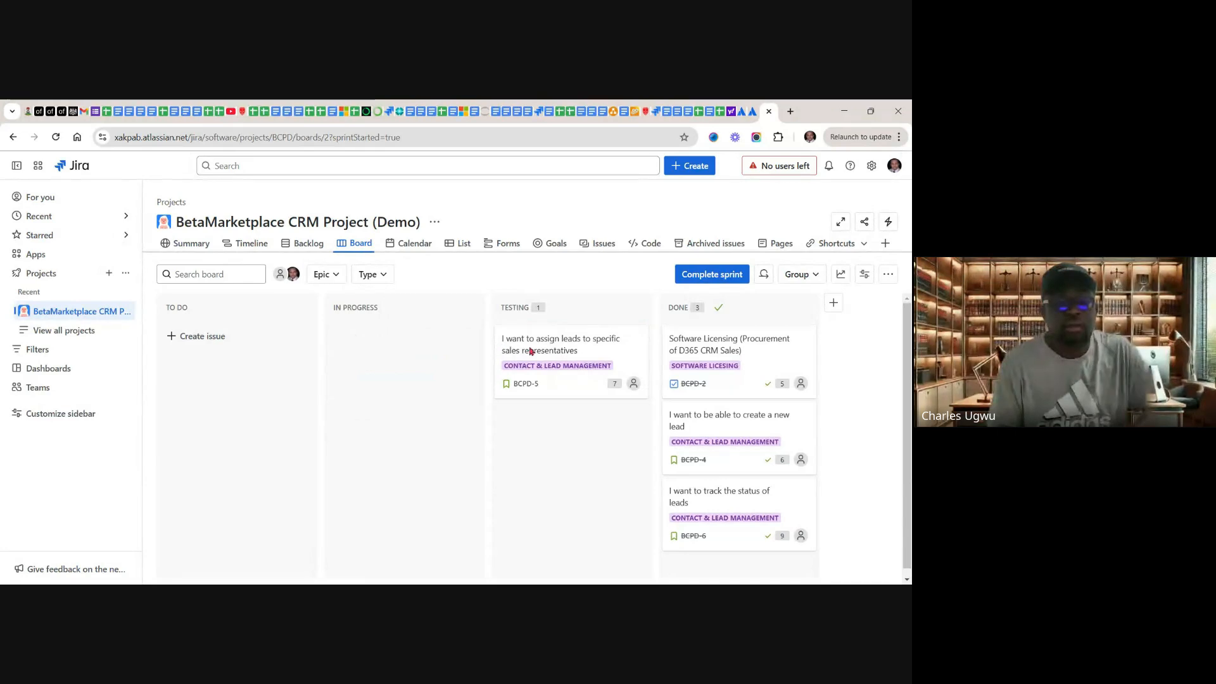
pyautogui.moveTo(707, 486); pyautogui.dragTo(699, 533)
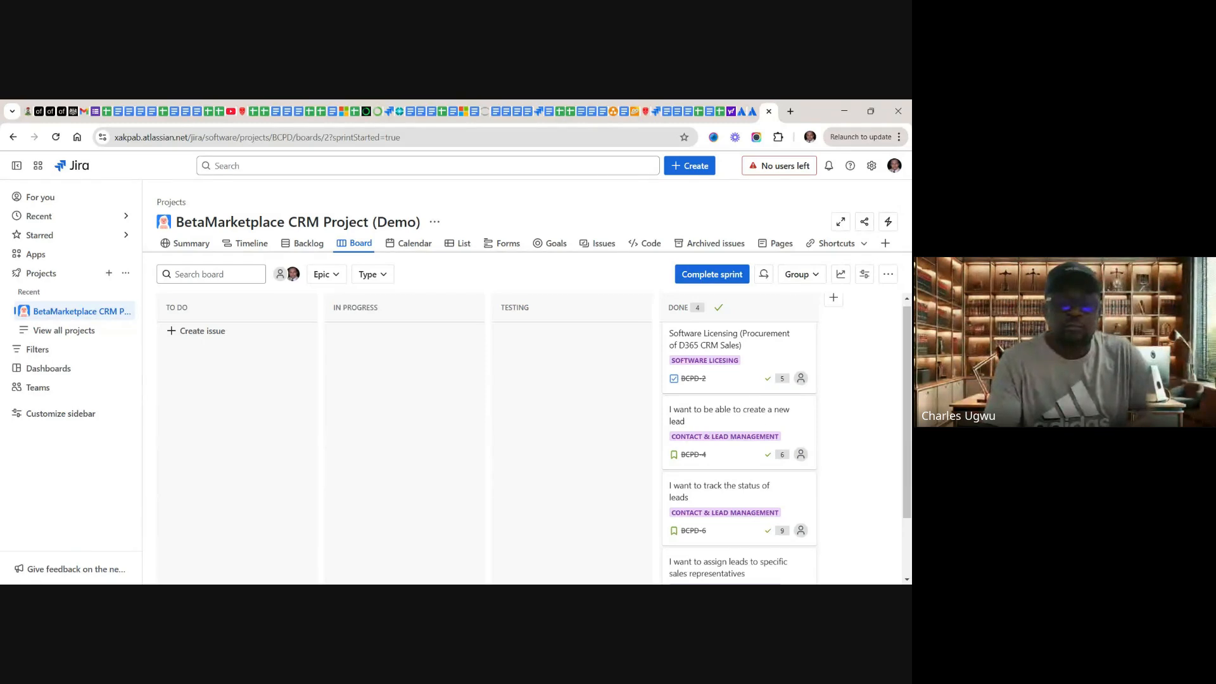
# Step: Open the sprint insights for BCPD Sprint 1 and examine the sprint progress and the burndown chart's remaining work and guideline
pyautogui.scroll(-2, 532, 443)
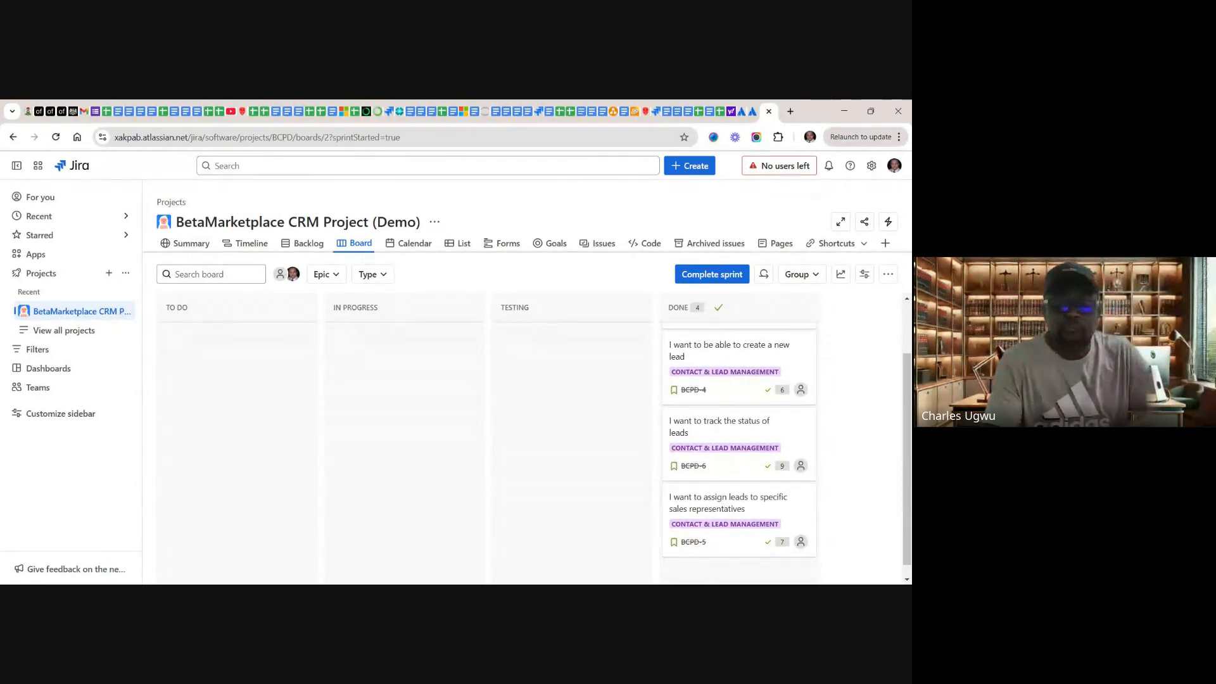
pyautogui.scroll(2, 532, 443)
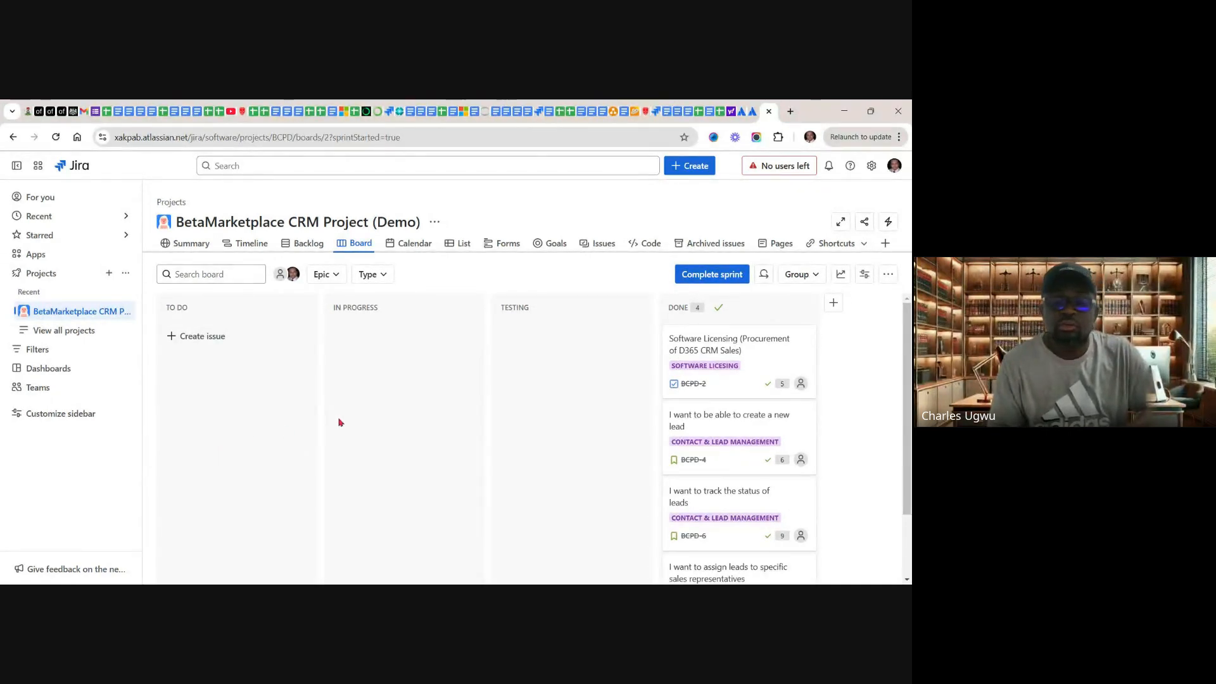
pyautogui.click(841, 275)
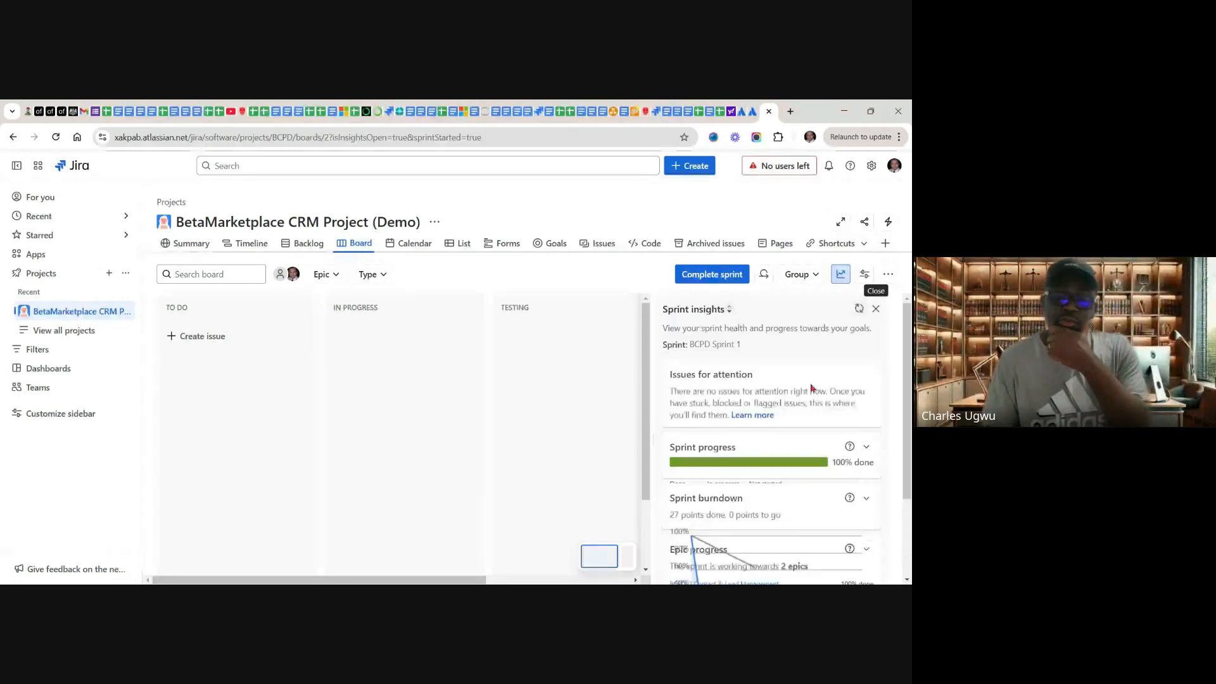
pyautogui.moveTo(738, 469)
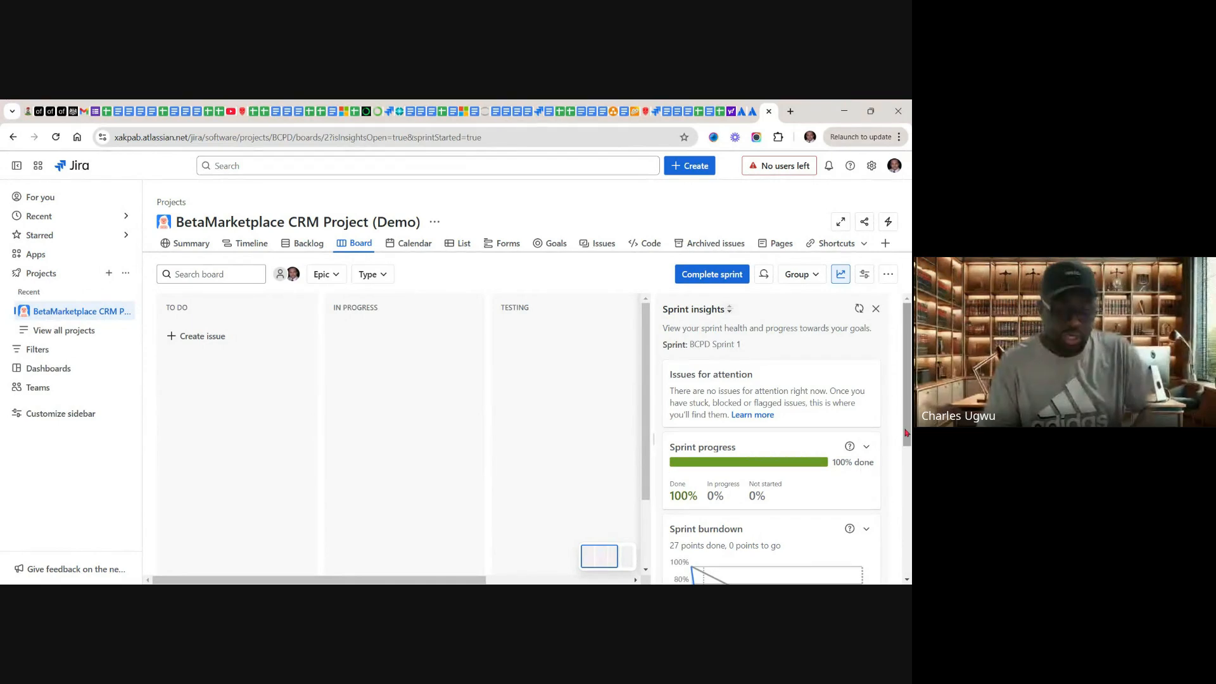
pyautogui.scroll(-1, 905, 455)
pyautogui.scroll(-3, 895, 527)
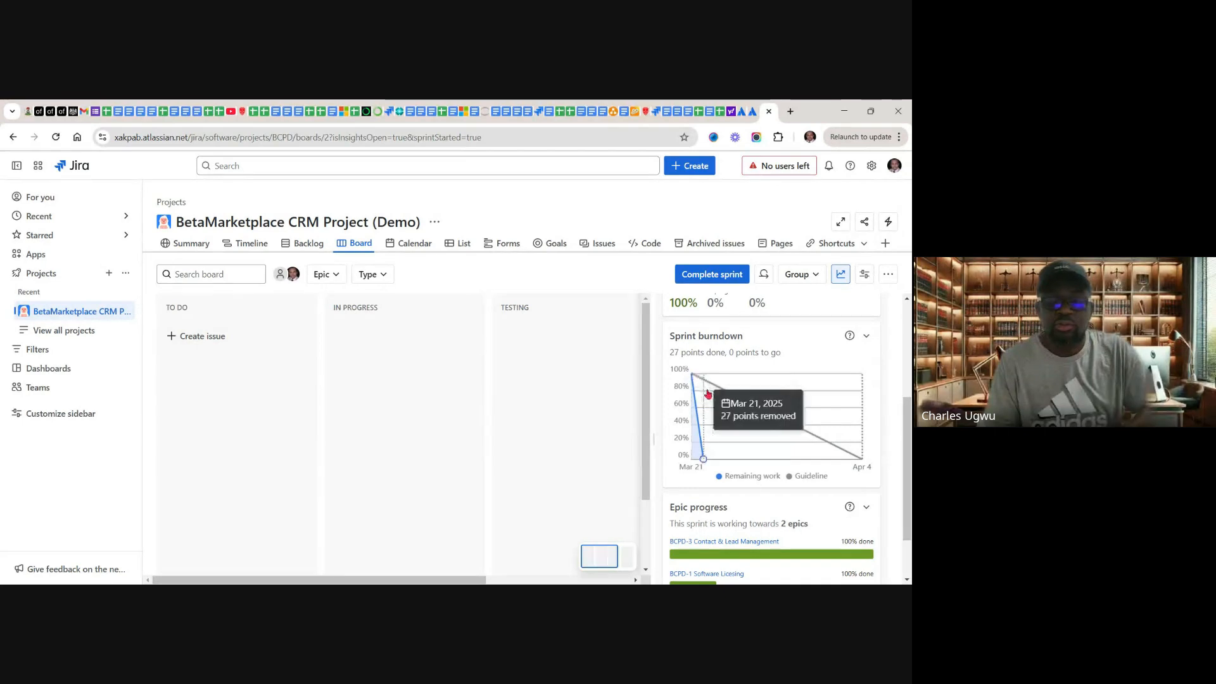
pyautogui.moveTo(860, 463)
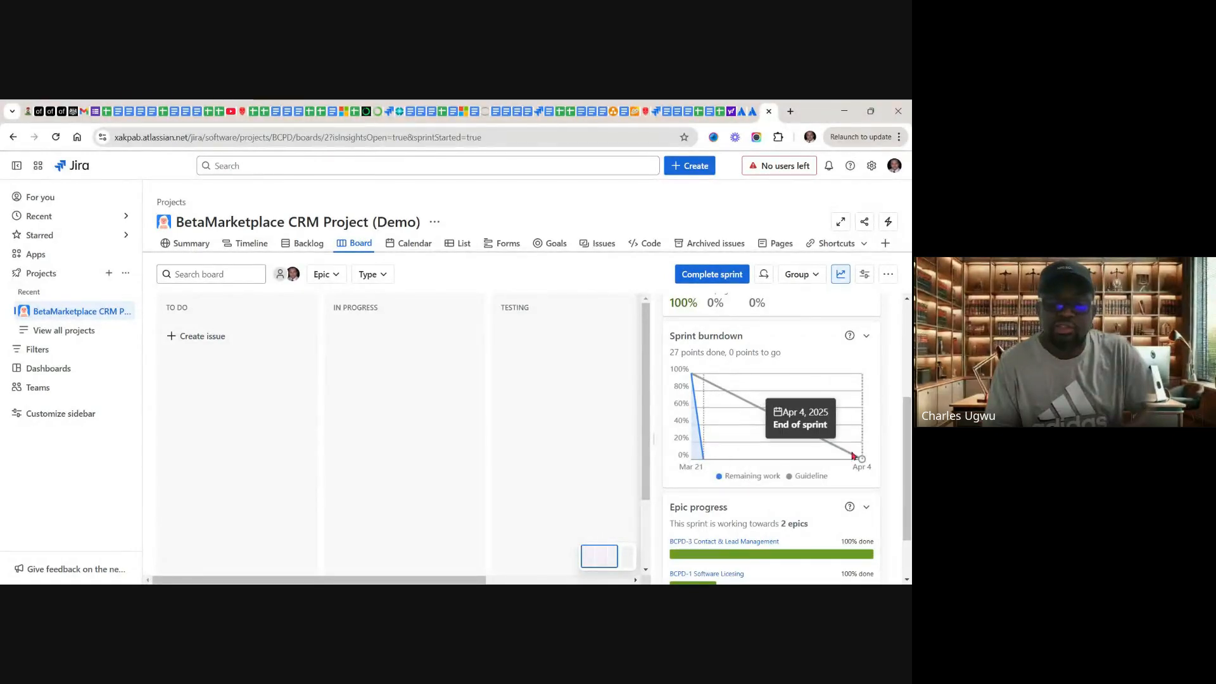
pyautogui.moveTo(857, 437)
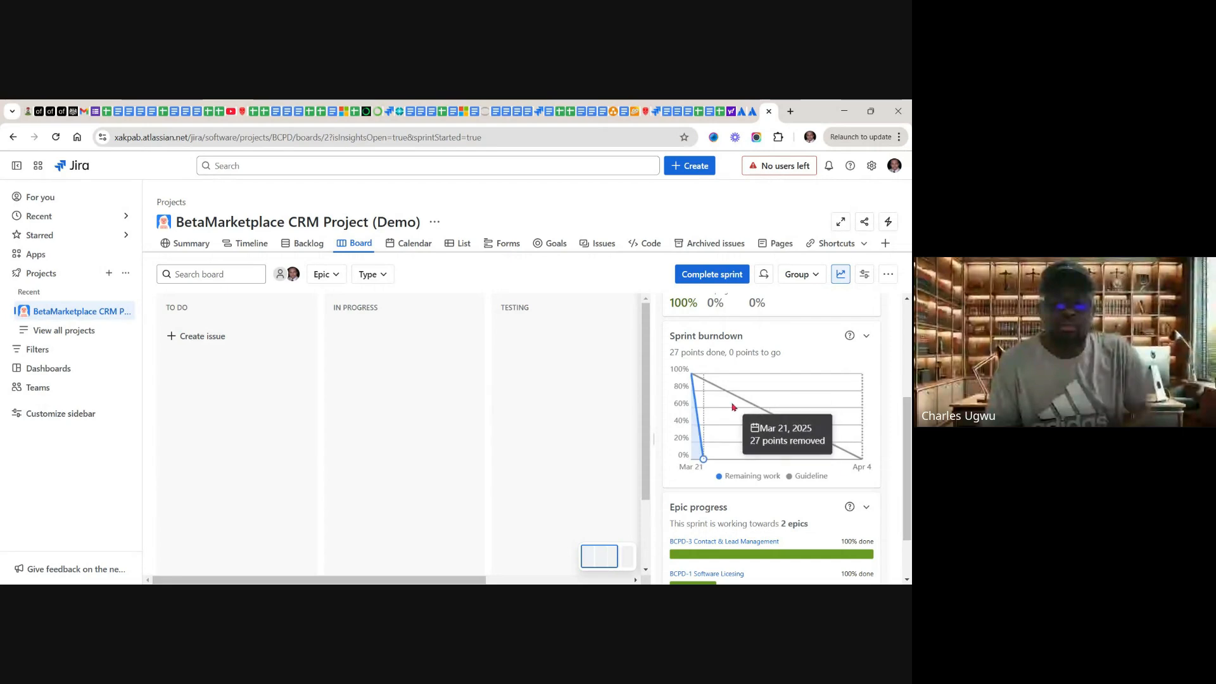
# Step: Finish examining the BCPD Sprint 1 burndown chart, close the sprint insights and review the issues in the Done column
pyautogui.moveTo(703, 457)
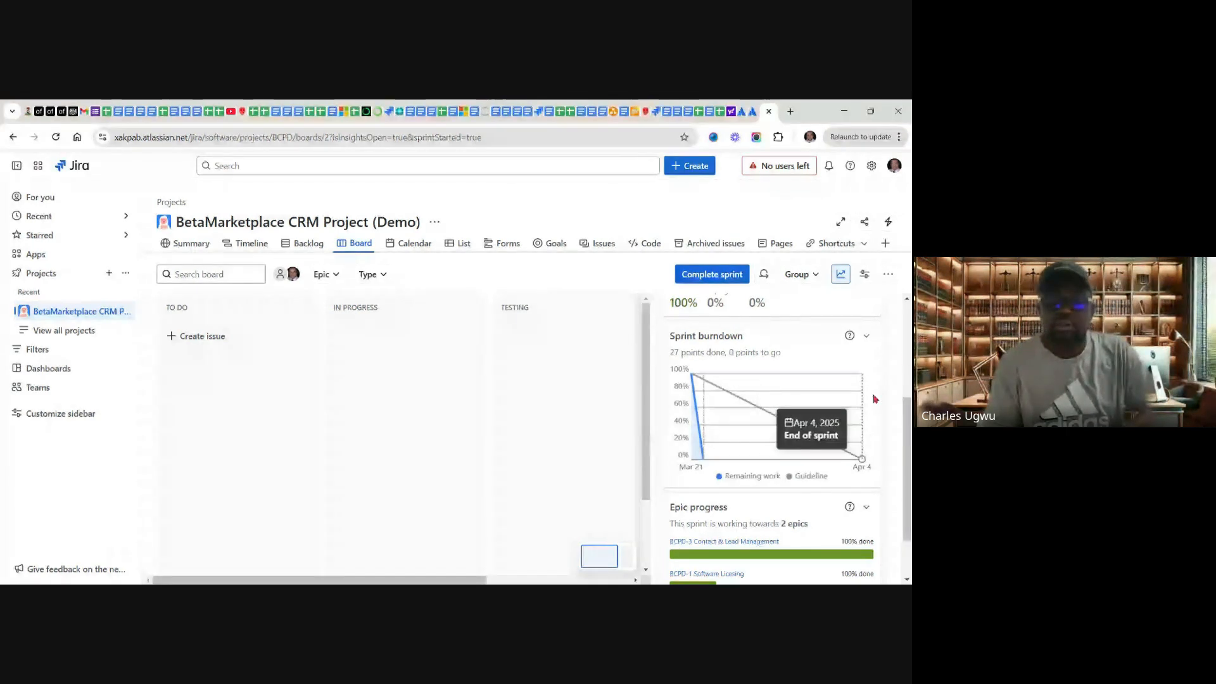
pyautogui.moveTo(907, 419); pyautogui.dragTo(906, 320)
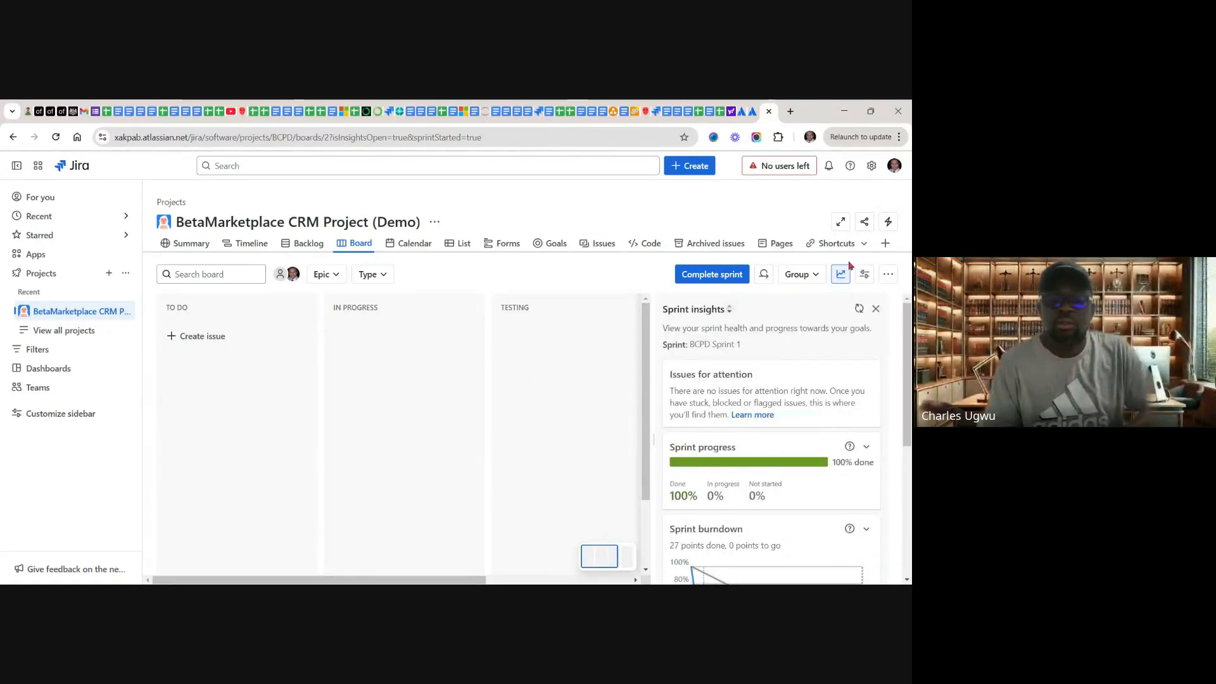
pyautogui.click(876, 308)
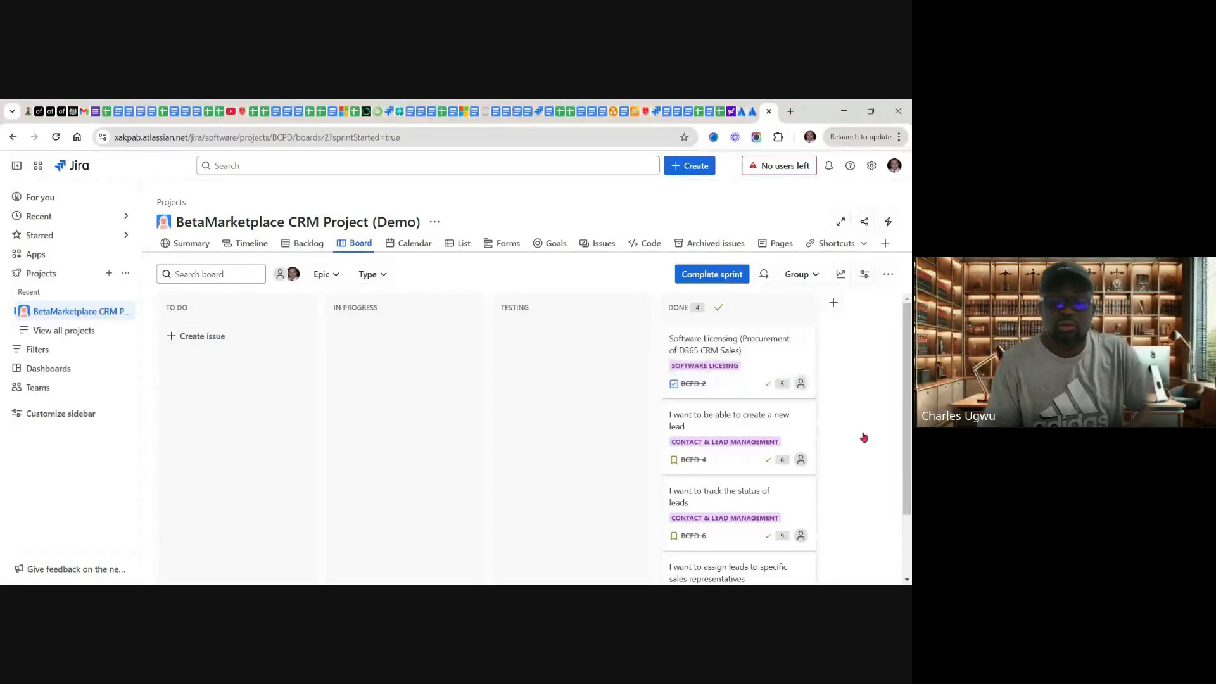
pyautogui.scroll(-2, 908, 494)
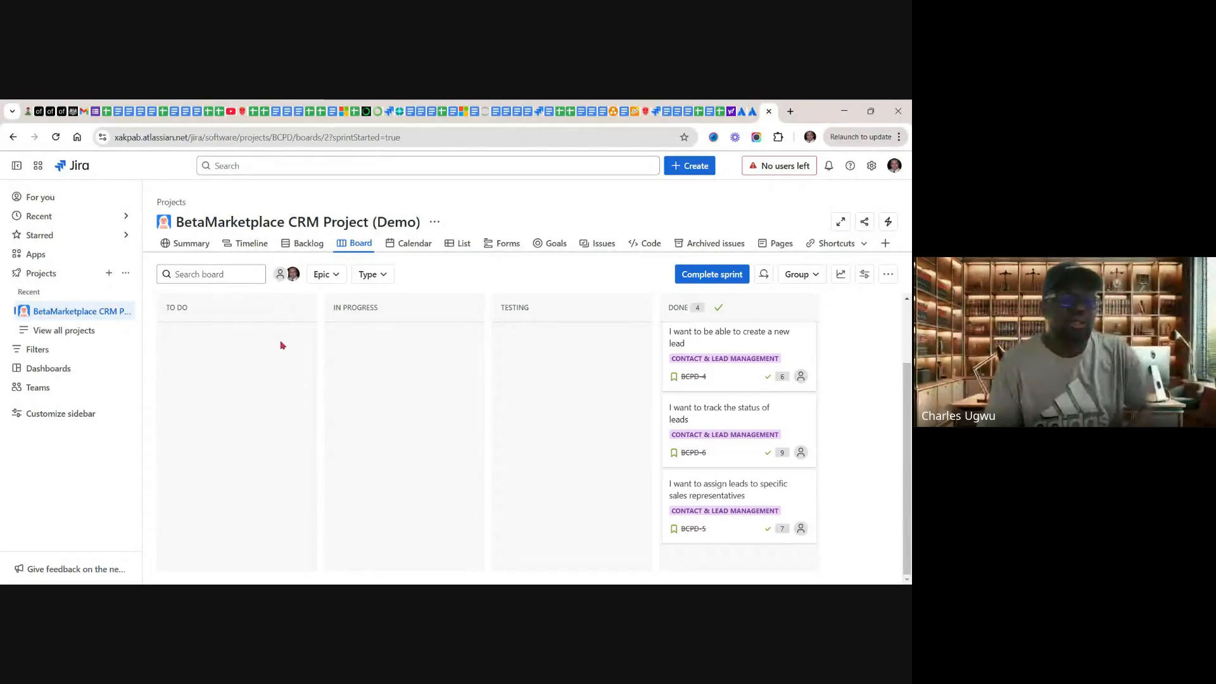
# Step: Complete BCPD Sprint 1 from the board and review the remaining backlog issues and BCPD Sprint 2
pyautogui.click(307, 246)
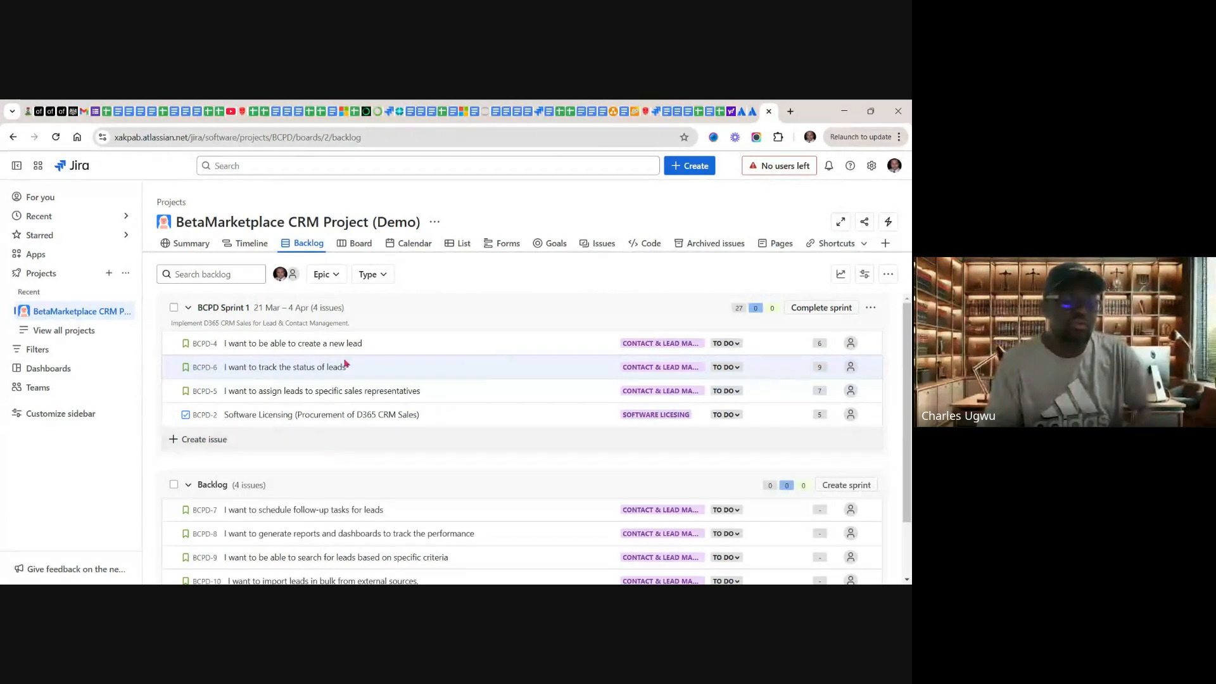
pyautogui.click(361, 245)
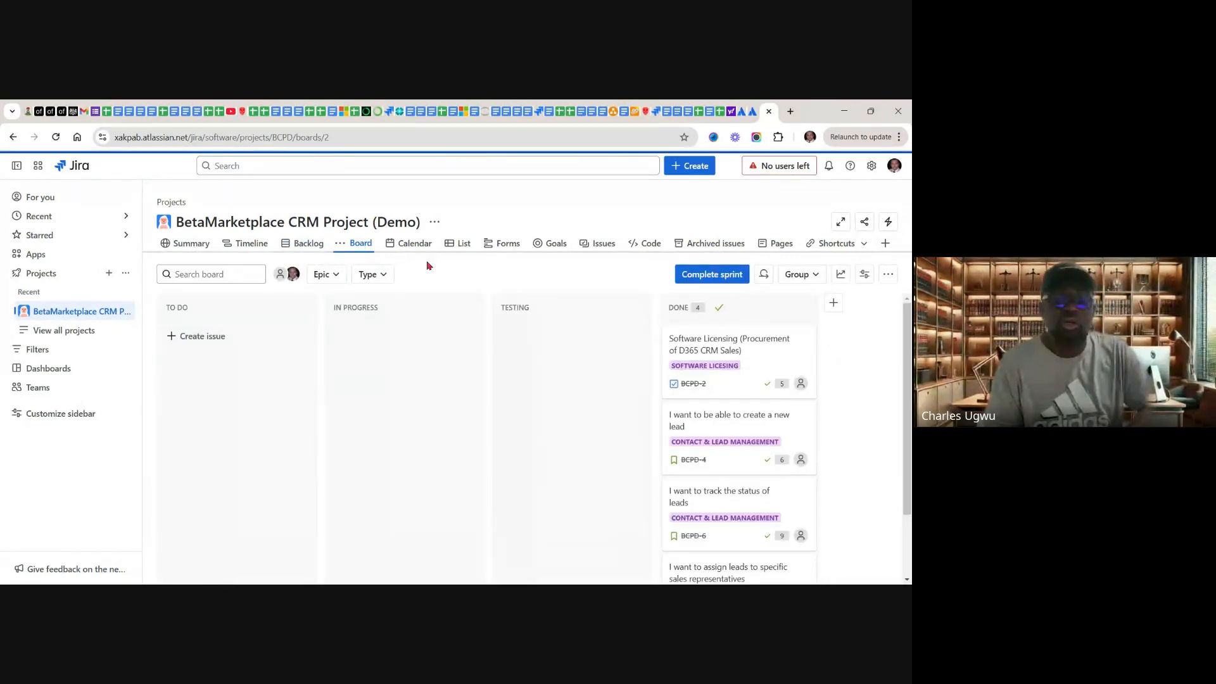
pyautogui.click(715, 278)
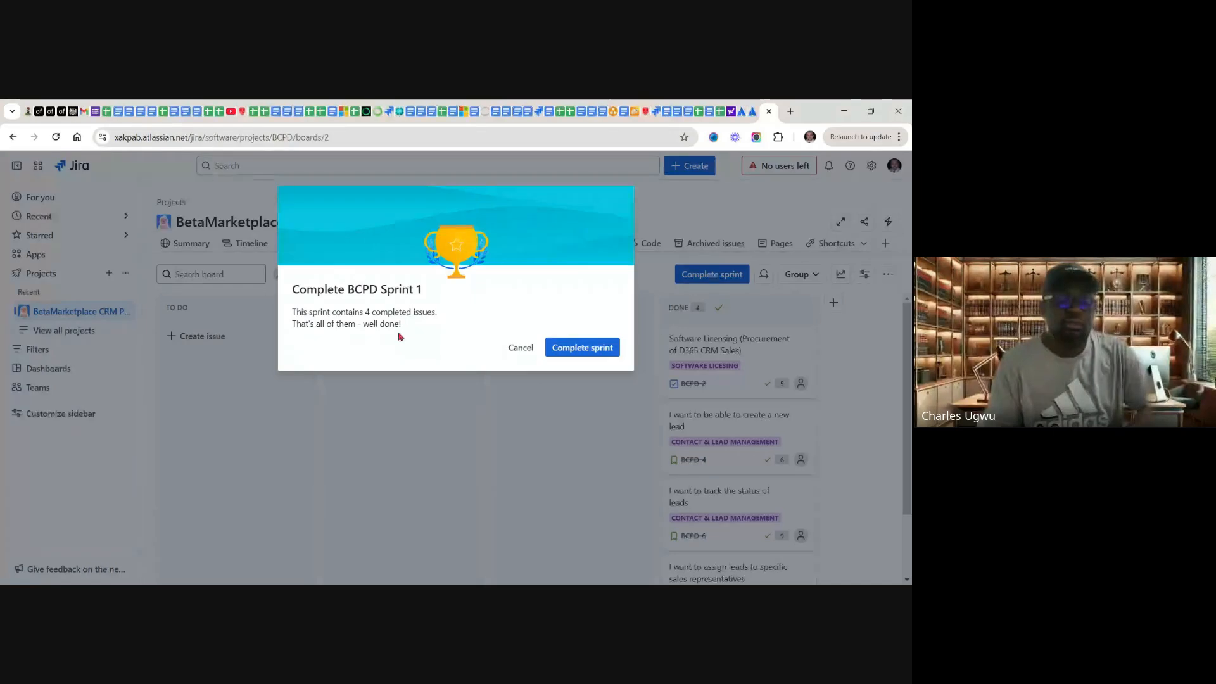
pyautogui.click(576, 352)
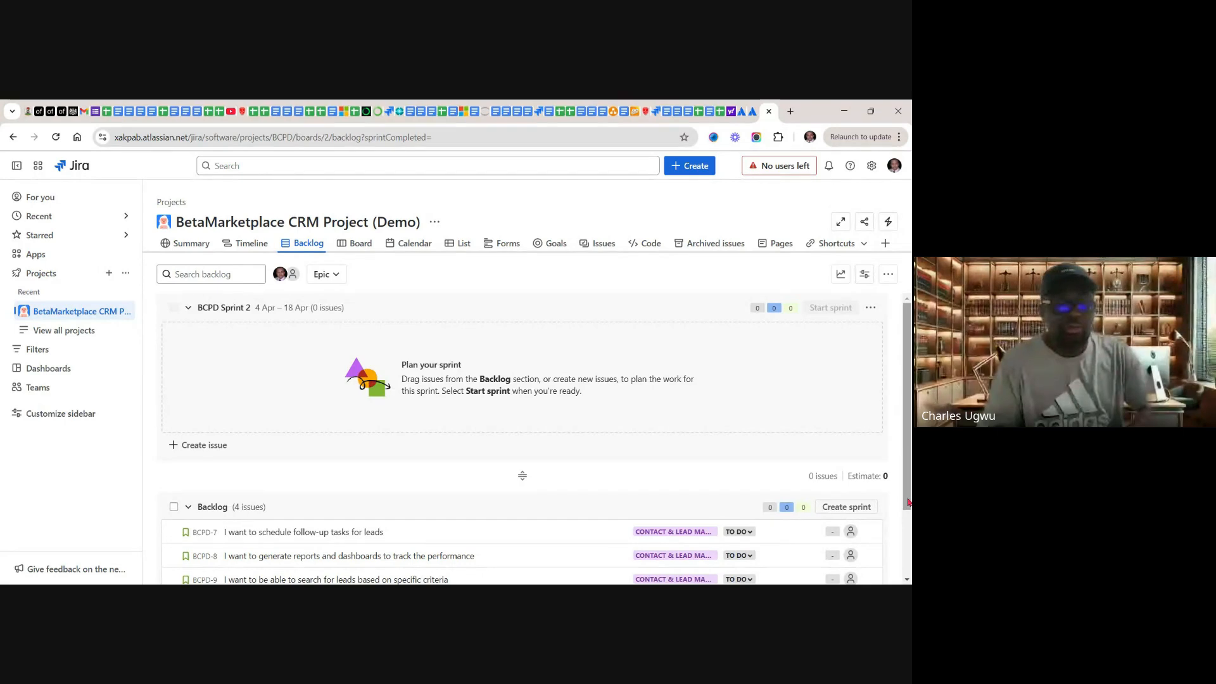
pyautogui.scroll(-3, 885, 510)
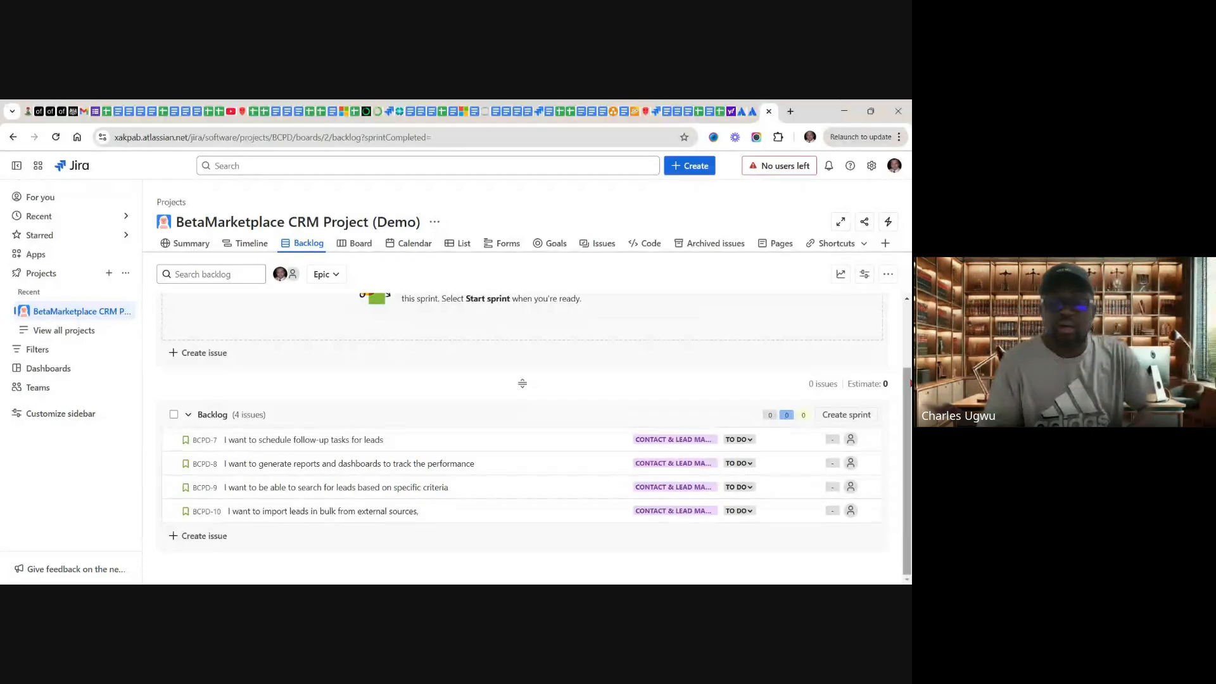
pyautogui.scroll(2, 910, 384)
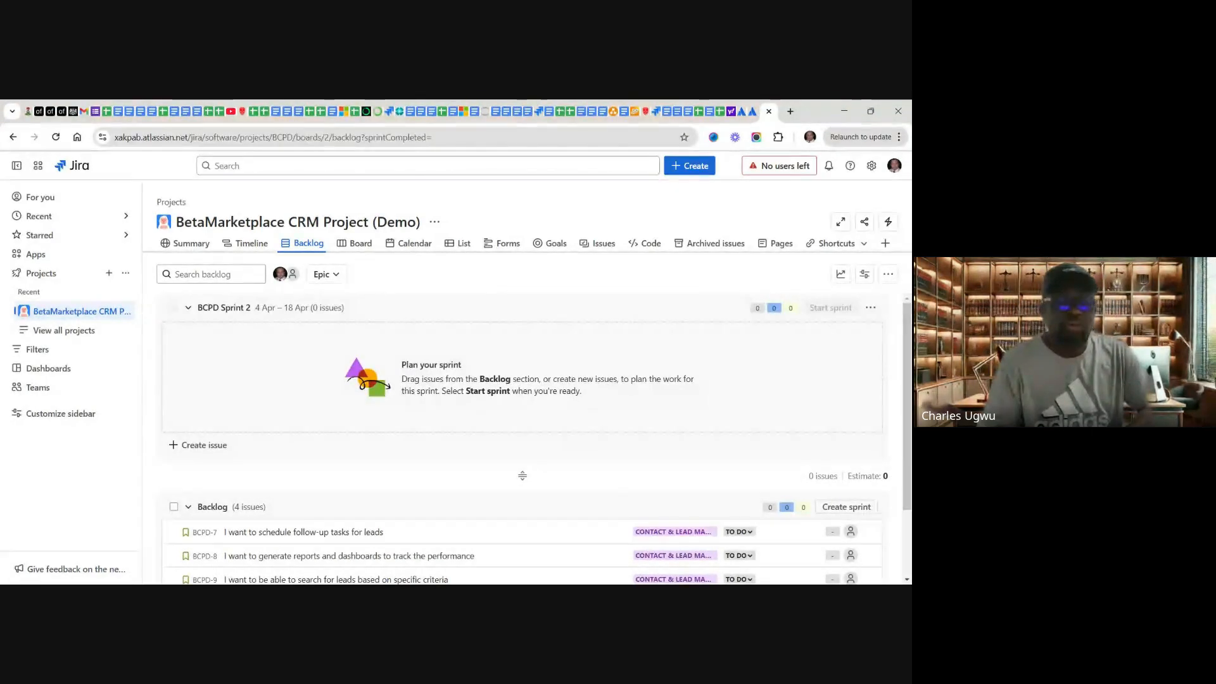